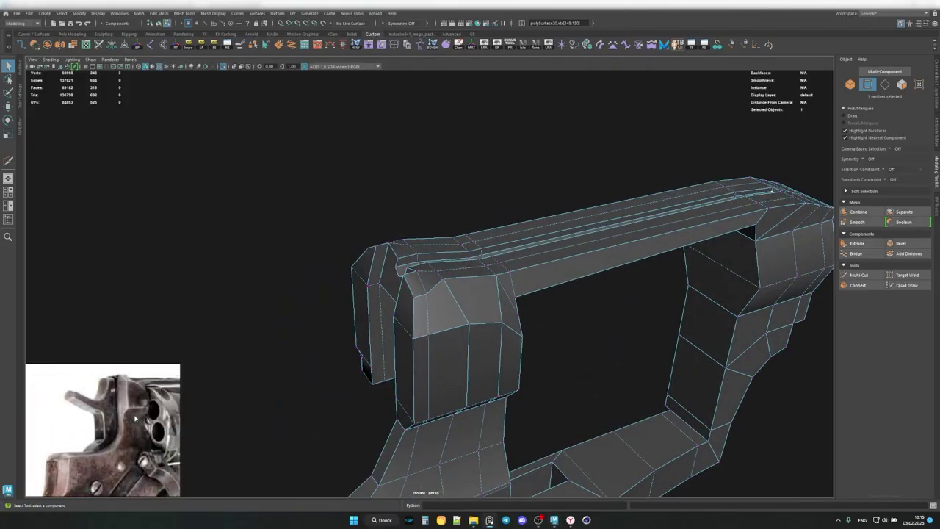
Slice new edge cuts across the frame's rear block and its rounded top edge.
{"action": "left_click_drag", "start_coordinate": [461, 333], "coordinate": [479, 344], "text": "alt"}
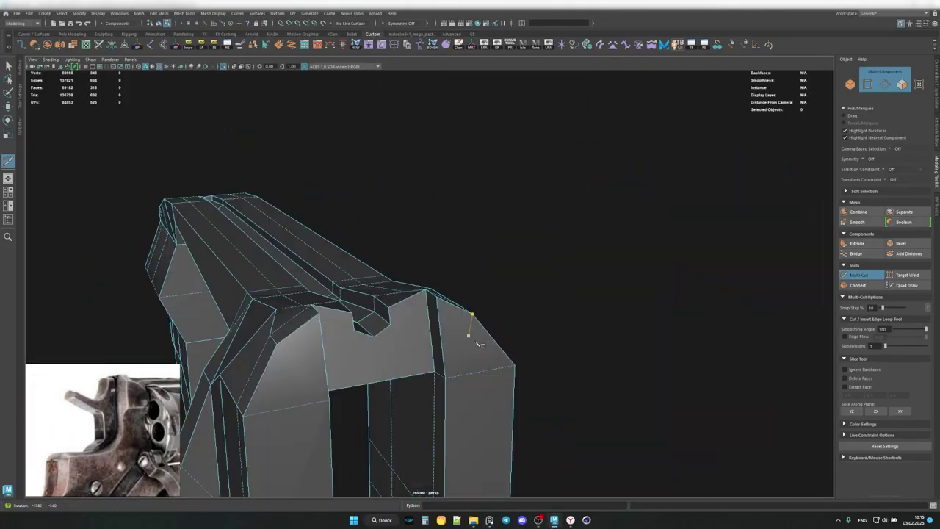
{"action": "mouse_move", "coordinate": [434, 320]}
{"action": "left_mouse_down", "text": "alt"}
{"action": "mouse_move", "coordinate": [359, 319]}
{"action": "mouse_move", "coordinate": [367, 314]}
{"action": "left_mouse_up", "text": "alt"}
{"action": "right_click", "coordinate": [412, 317]}
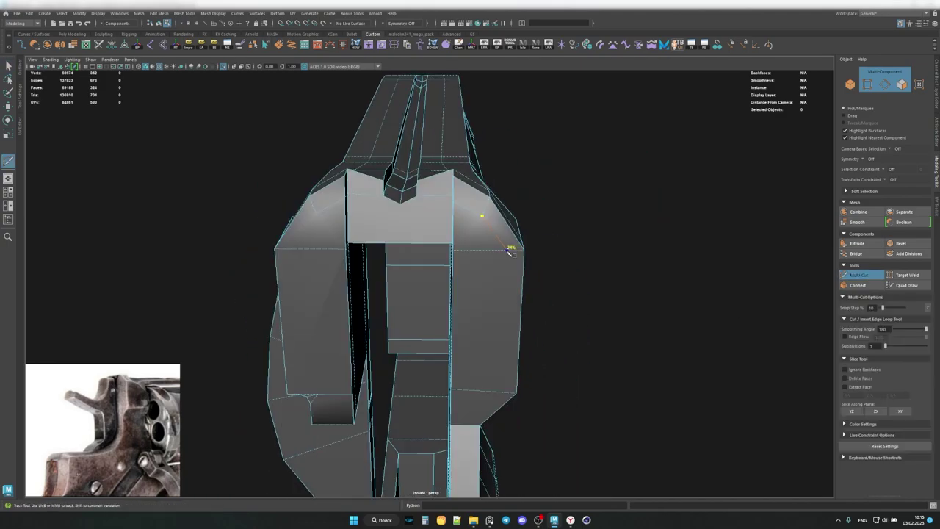
{"action": "left_click", "coordinate": [503, 254]}
{"action": "mouse_move", "coordinate": [503, 254]}
{"action": "left_mouse_down", "text": "alt"}
{"action": "mouse_move", "coordinate": [470, 293]}
{"action": "mouse_move", "coordinate": [466, 336]}
{"action": "mouse_move", "coordinate": [482, 367]}
{"action": "left_mouse_up", "text": "alt"}
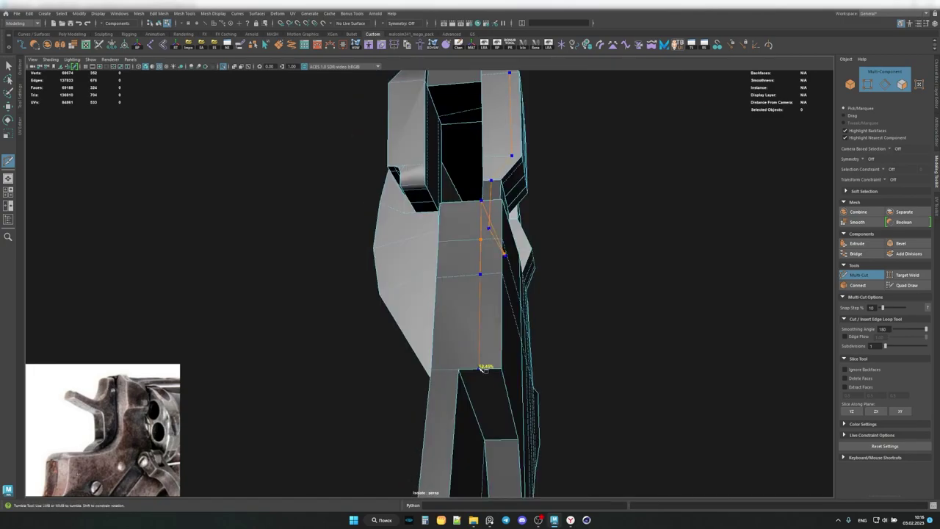
{"action": "left_click_drag", "start_coordinate": [699, 291], "coordinate": [420, 252], "text": "alt"}
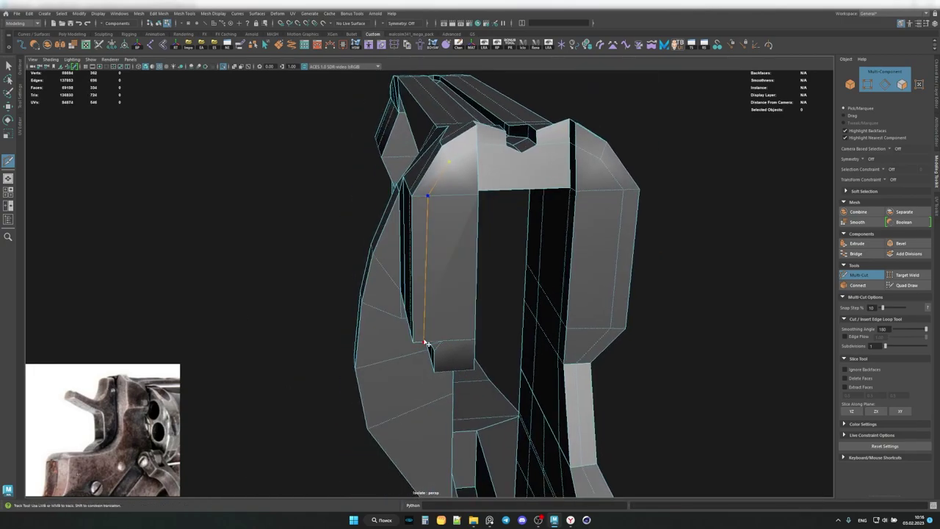
{"action": "mouse_move", "coordinate": [432, 348]}
{"action": "left_mouse_down", "text": "alt"}
{"action": "mouse_move", "coordinate": [466, 287]}
{"action": "mouse_move", "coordinate": [443, 146]}
{"action": "left_mouse_up", "text": "alt"}
{"action": "key", "text": "q"}
Target Weld the stray vertices on the rear block together.
{"action": "scroll", "coordinate": [465, 140], "scroll_direction": "up", "scroll_amount": 5}
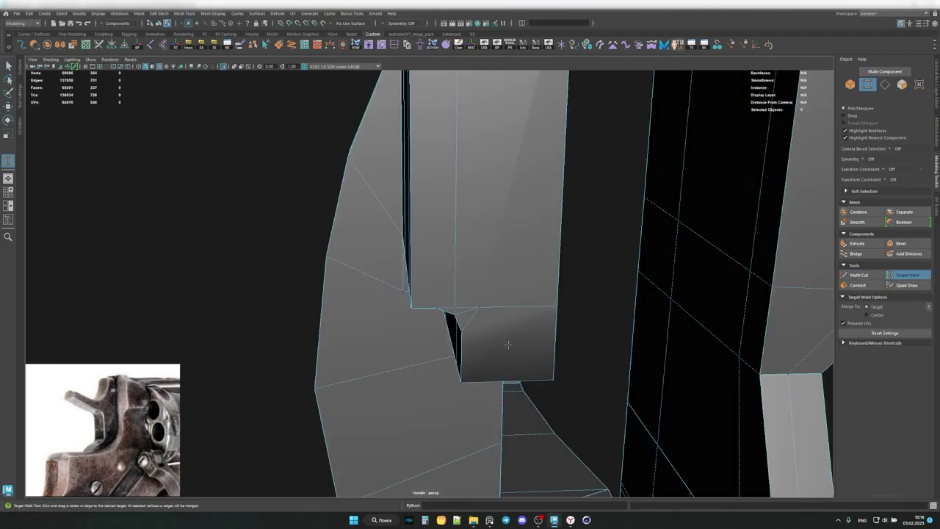
{"action": "mouse_move", "coordinate": [507, 345]}
{"action": "left_mouse_down", "text": "alt"}
{"action": "mouse_move", "coordinate": [478, 308]}
{"action": "mouse_move", "coordinate": [522, 321]}
{"action": "mouse_move", "coordinate": [454, 310]}
{"action": "left_mouse_up", "text": "alt"}
{"action": "scroll", "coordinate": [522, 321], "scroll_direction": "down", "scroll_amount": 3}
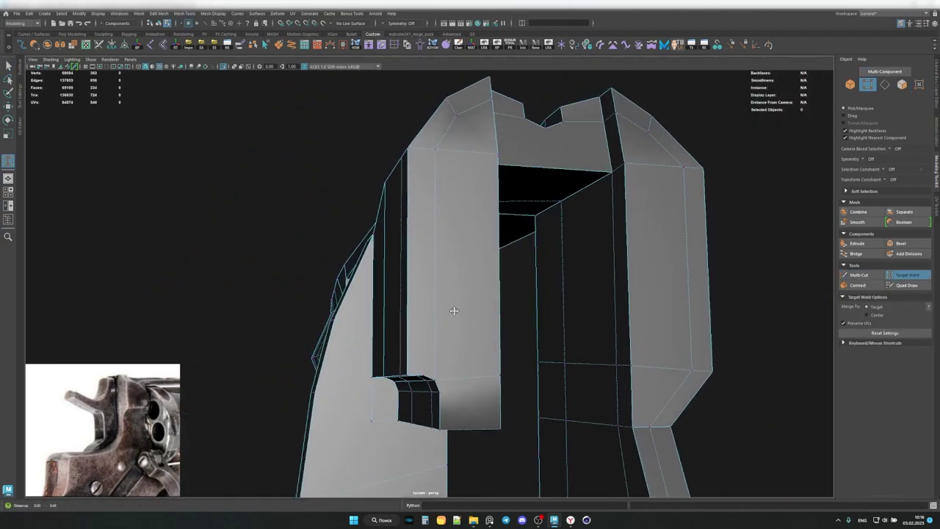
{"action": "left_click_drag", "start_coordinate": [424, 376], "coordinate": [451, 345], "text": "alt"}
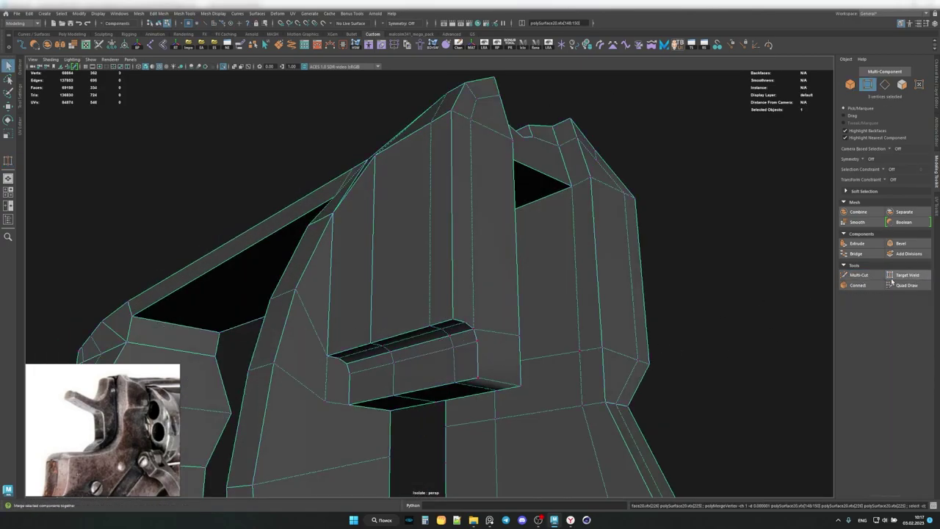
{"action": "key", "text": "q"}
Check the frame in smooth preview (3), then return to low-poly (1).
{"action": "key", "text": "F8"}
{"action": "mouse_move", "coordinate": [393, 358]}
{"action": "left_mouse_down", "text": "alt"}
{"action": "mouse_move", "coordinate": [482, 294]}
{"action": "mouse_move", "coordinate": [416, 309]}
{"action": "mouse_move", "coordinate": [424, 300]}
{"action": "mouse_move", "coordinate": [449, 311]}
{"action": "mouse_move", "coordinate": [370, 221]}
{"action": "left_mouse_up", "text": "alt"}
{"action": "key", "text": "3"}
{"action": "key", "text": "1"}
{"action": "mouse_move", "coordinate": [541, 230]}
{"action": "left_mouse_down", "text": "alt"}
{"action": "mouse_move", "coordinate": [450, 237]}
{"action": "mouse_move", "coordinate": [472, 213]}
{"action": "mouse_move", "coordinate": [510, 245]}
{"action": "mouse_move", "coordinate": [497, 254]}
{"action": "mouse_move", "coordinate": [491, 203]}
{"action": "mouse_move", "coordinate": [499, 287]}
{"action": "mouse_move", "coordinate": [495, 203]}
{"action": "left_mouse_up", "text": "alt"}
Check the frame smoothed, return to low-poly, and view it from above.
{"action": "key", "text": "3"}
{"action": "key", "text": "1"}
{"action": "key", "text": "q"}
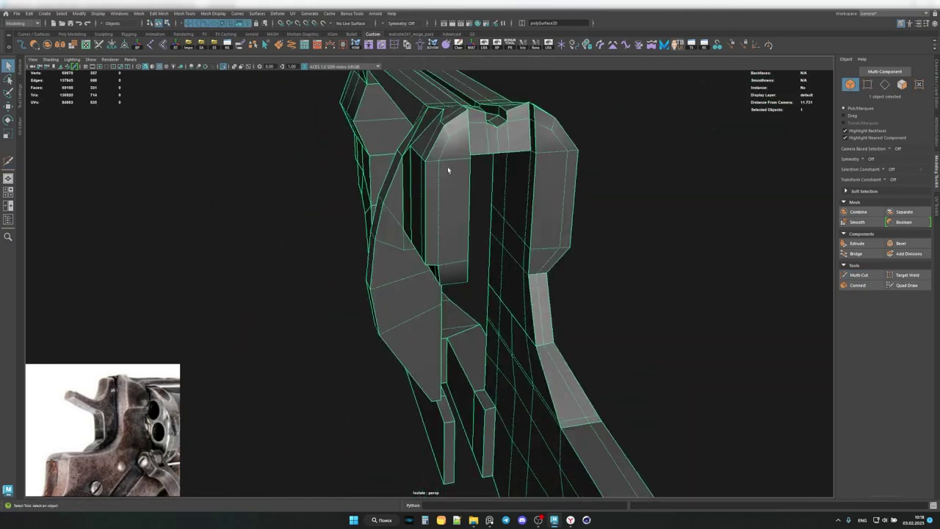
{"action": "mouse_move", "coordinate": [448, 170]}
{"action": "left_mouse_down", "text": "alt"}
{"action": "mouse_move", "coordinate": [437, 210]}
{"action": "mouse_move", "coordinate": [508, 274]}
{"action": "left_mouse_up", "text": "alt"}
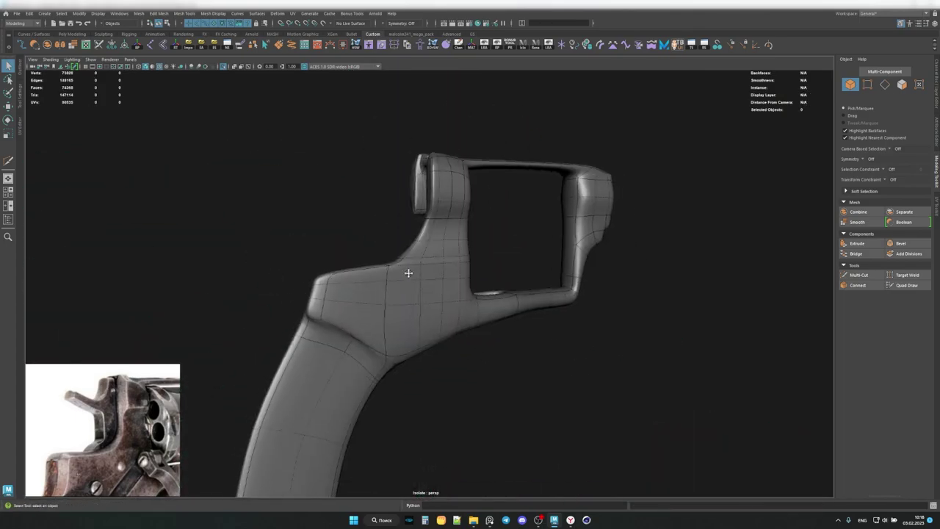
{"action": "mouse_move", "coordinate": [387, 258]}
{"action": "left_mouse_down", "text": "alt"}
{"action": "mouse_move", "coordinate": [392, 225]}
{"action": "mouse_move", "coordinate": [252, 220]}
{"action": "mouse_move", "coordinate": [413, 274]}
{"action": "mouse_move", "coordinate": [373, 332]}
{"action": "left_mouse_up", "text": "alt"}
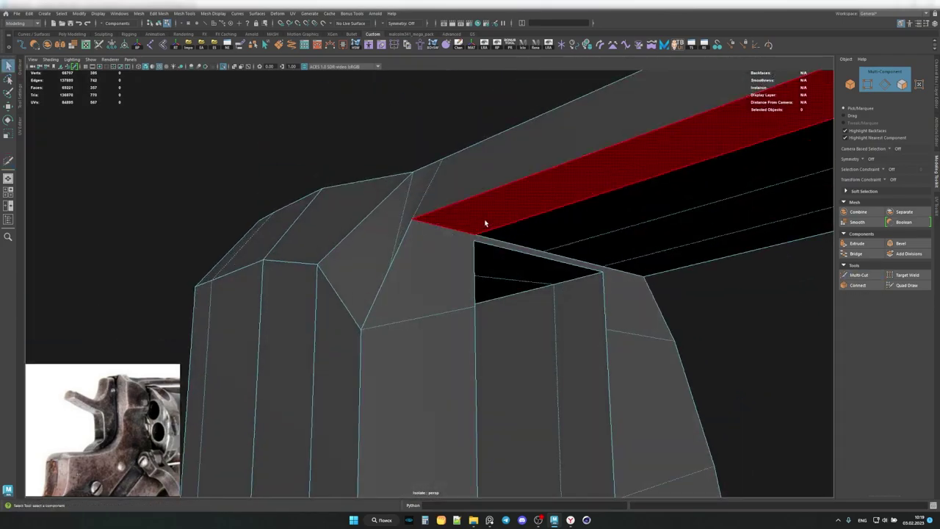
Move the selected components where the top strap meets the front block.
{"action": "key", "text": "w"}
{"action": "left_click_drag", "start_coordinate": [485, 222], "coordinate": [563, 248], "text": "alt"}
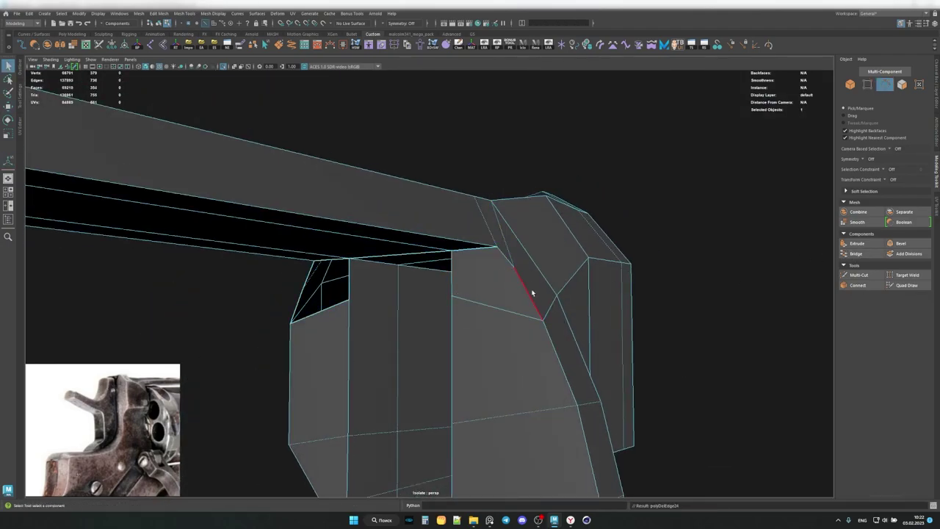
{"action": "mouse_move", "coordinate": [533, 293]}
{"action": "left_mouse_down", "text": "alt"}
{"action": "mouse_move", "coordinate": [390, 283]}
{"action": "mouse_move", "coordinate": [397, 273]}
{"action": "mouse_move", "coordinate": [726, 282]}
{"action": "left_mouse_up", "text": "alt"}
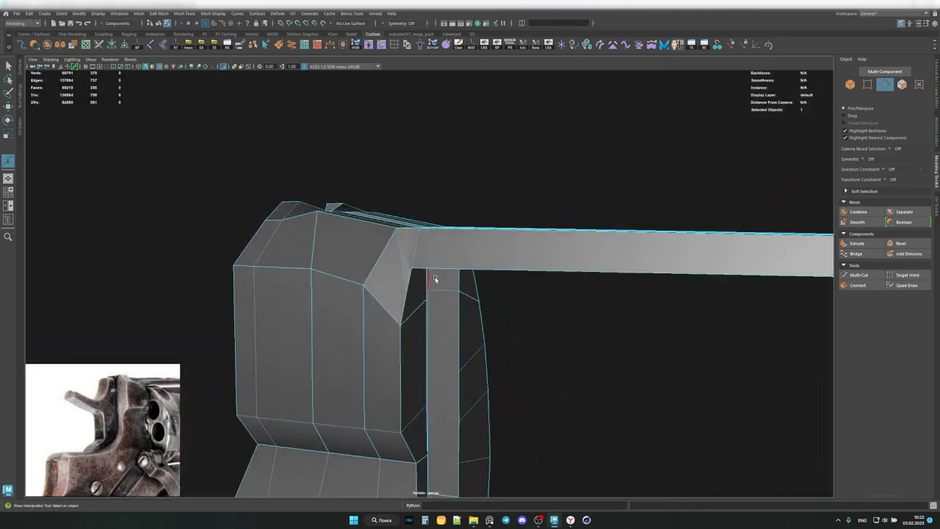
{"action": "left_click_drag", "start_coordinate": [435, 279], "coordinate": [865, 276], "text": "alt"}
{"action": "left_click_drag", "start_coordinate": [369, 274], "coordinate": [420, 274], "text": "alt"}
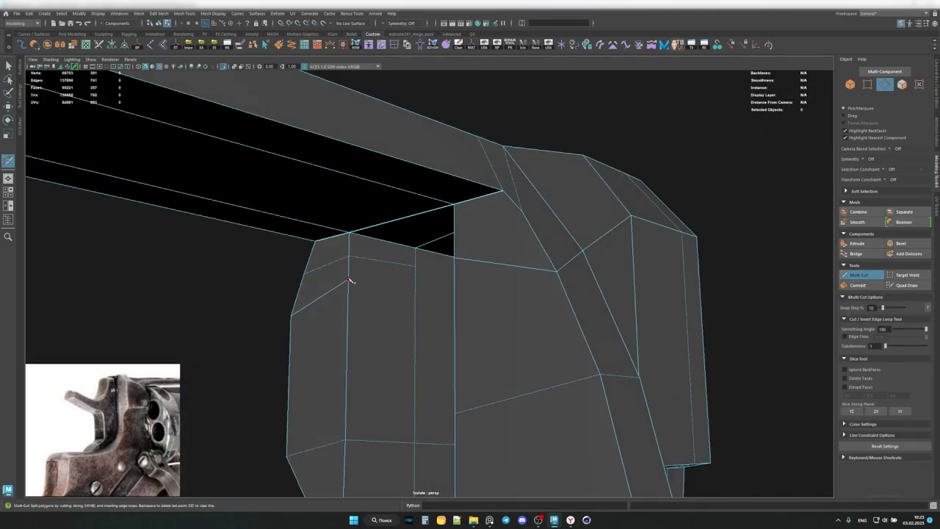
{"action": "mouse_move", "coordinate": [350, 281]}
{"action": "left_mouse_down", "text": "alt"}
{"action": "mouse_move", "coordinate": [382, 268]}
{"action": "mouse_move", "coordinate": [518, 265]}
{"action": "mouse_move", "coordinate": [464, 279]}
{"action": "mouse_move", "coordinate": [514, 317]}
{"action": "mouse_move", "coordinate": [447, 273]}
{"action": "mouse_move", "coordinate": [515, 288]}
{"action": "mouse_move", "coordinate": [474, 315]}
{"action": "mouse_move", "coordinate": [497, 346]}
{"action": "left_mouse_up", "text": "alt"}
Compare the frame mesh in smoothed and low-poly preview.
{"action": "key", "text": "3"}
{"action": "key", "text": "F8"}
{"action": "left_click", "coordinate": [514, 316]}
{"action": "key", "text": "1"}
{"action": "key", "text": "3"}
{"action": "key", "text": "1"}
{"action": "key", "text": "F8"}
Target Weld vertices at the frame's upper corner and reposition the welded vertex.
{"action": "mouse_move", "coordinate": [389, 309]}
{"action": "left_mouse_down", "text": "alt"}
{"action": "mouse_move", "coordinate": [276, 247]}
{"action": "mouse_move", "coordinate": [522, 361]}
{"action": "left_mouse_up", "text": "alt"}
{"action": "left_click", "coordinate": [276, 247]}
{"action": "left_click", "coordinate": [907, 274]}
{"action": "mouse_move", "coordinate": [477, 279]}
{"action": "left_mouse_down", "text": "alt"}
{"action": "mouse_move", "coordinate": [519, 241]}
{"action": "mouse_move", "coordinate": [610, 308]}
{"action": "mouse_move", "coordinate": [493, 329]}
{"action": "mouse_move", "coordinate": [392, 315]}
{"action": "mouse_move", "coordinate": [458, 298]}
{"action": "mouse_move", "coordinate": [513, 323]}
{"action": "mouse_move", "coordinate": [507, 285]}
{"action": "mouse_move", "coordinate": [593, 309]}
{"action": "mouse_move", "coordinate": [626, 339]}
{"action": "left_mouse_up", "text": "alt"}
{"action": "key", "text": "w"}
{"action": "key", "text": "q"}
Select two edges on the front block's top and move them.
{"action": "mouse_move", "coordinate": [517, 266]}
{"action": "left_mouse_down", "text": "alt"}
{"action": "mouse_move", "coordinate": [629, 224]}
{"action": "mouse_move", "coordinate": [352, 355]}
{"action": "mouse_move", "coordinate": [506, 294]}
{"action": "mouse_move", "coordinate": [545, 292]}
{"action": "mouse_move", "coordinate": [647, 340]}
{"action": "mouse_move", "coordinate": [512, 308]}
{"action": "mouse_move", "coordinate": [462, 285]}
{"action": "left_mouse_up", "text": "alt"}
{"action": "key", "text": "q"}
{"action": "left_click", "coordinate": [512, 308]}
{"action": "key", "text": "w"}
Cut an edge loop around the hammer opening and move its new edges.
{"action": "key", "text": "F8"}
{"action": "key", "text": "q"}
{"action": "left_click_drag", "start_coordinate": [555, 334], "coordinate": [567, 325], "text": "alt"}
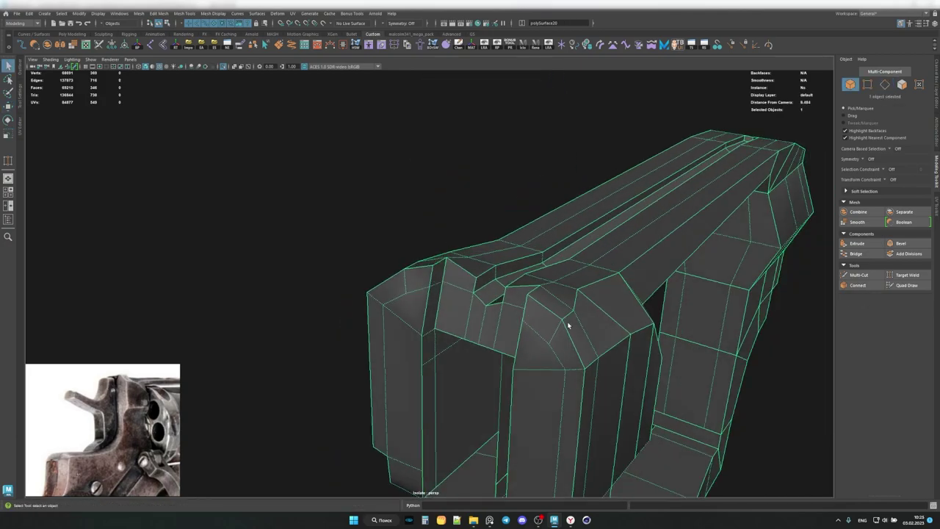
{"action": "left_click_drag", "start_coordinate": [484, 254], "coordinate": [524, 347], "text": "alt"}
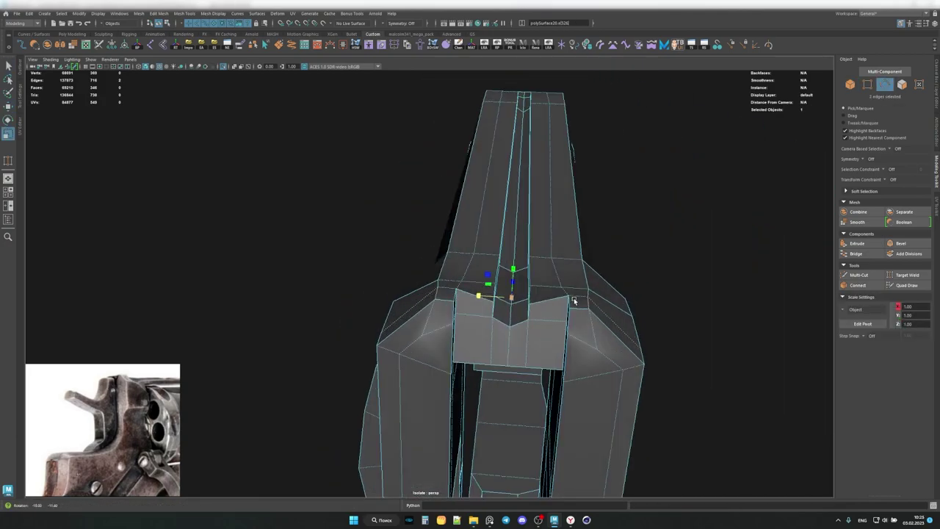
{"action": "key", "text": "F9"}
{"action": "key", "text": "q"}
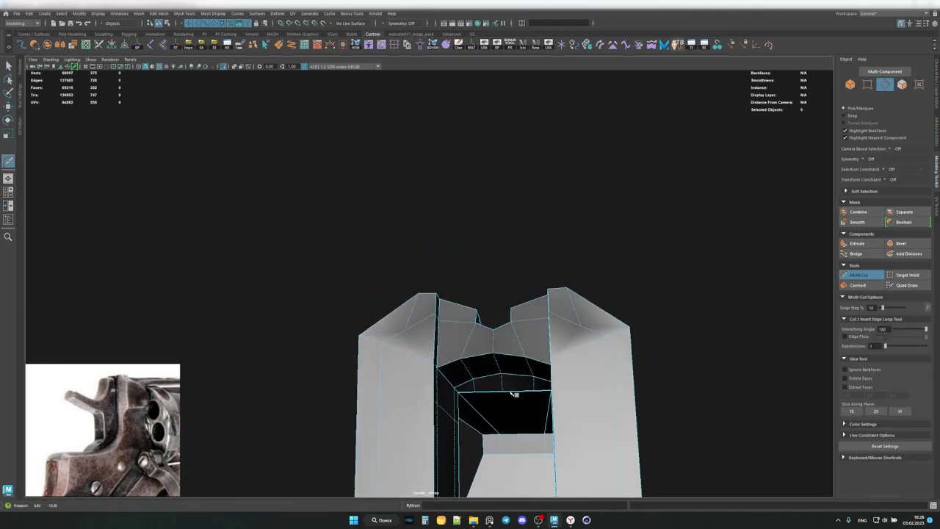
{"action": "key", "text": "q"}
{"action": "left_click_drag", "start_coordinate": [514, 394], "coordinate": [517, 347], "text": "alt"}
{"action": "key", "text": "w"}
{"action": "left_click_drag", "start_coordinate": [502, 302], "coordinate": [503, 300], "text": "alt"}
Check the frame in smooth preview from a close-up angle.
{"action": "key", "text": "F8"}
{"action": "key", "text": "q"}
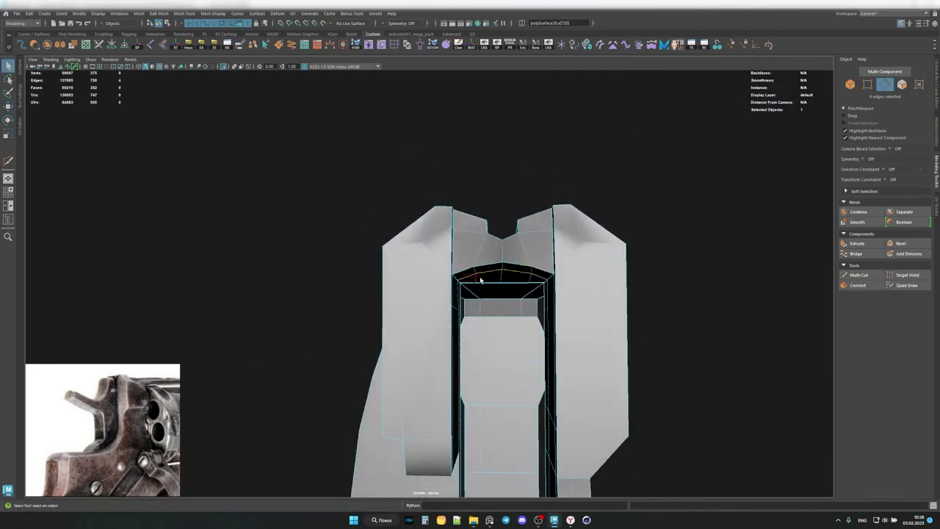
{"action": "key", "text": "3"}
{"action": "left_click_drag", "start_coordinate": [547, 250], "coordinate": [591, 262], "text": "alt"}
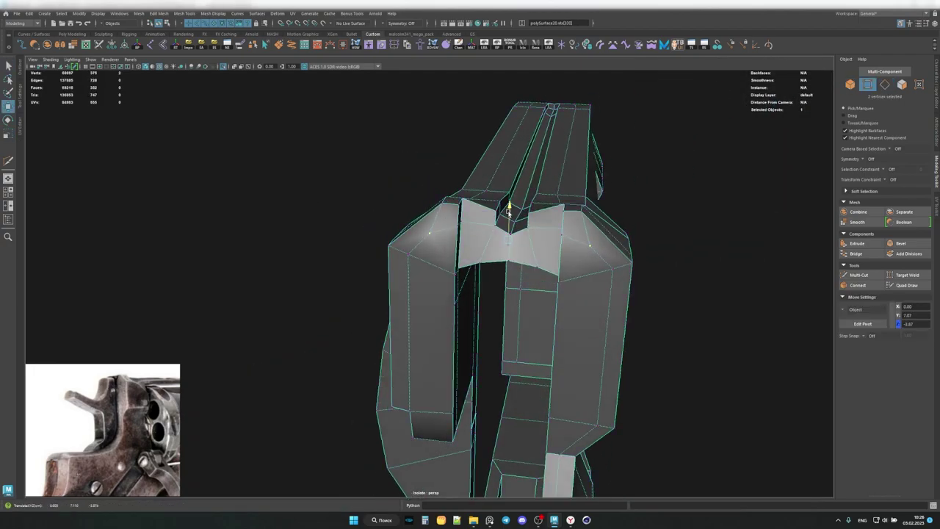
{"action": "mouse_move", "coordinate": [489, 233]}
{"action": "left_mouse_down", "text": "alt"}
{"action": "mouse_move", "coordinate": [514, 221]}
{"action": "mouse_move", "coordinate": [549, 222]}
{"action": "mouse_move", "coordinate": [409, 235]}
{"action": "mouse_move", "coordinate": [568, 327]}
{"action": "mouse_move", "coordinate": [447, 235]}
{"action": "mouse_move", "coordinate": [558, 287]}
{"action": "mouse_move", "coordinate": [392, 287]}
{"action": "mouse_move", "coordinate": [524, 296]}
{"action": "left_mouse_up", "text": "alt"}
Cut a new edge running down the side plate.
{"action": "key", "text": "F8"}
{"action": "key", "text": "q"}
{"action": "left_click", "coordinate": [447, 235]}
{"action": "left_click", "coordinate": [438, 339]}
{"action": "left_click_drag", "start_coordinate": [438, 340], "coordinate": [463, 265], "text": "alt"}
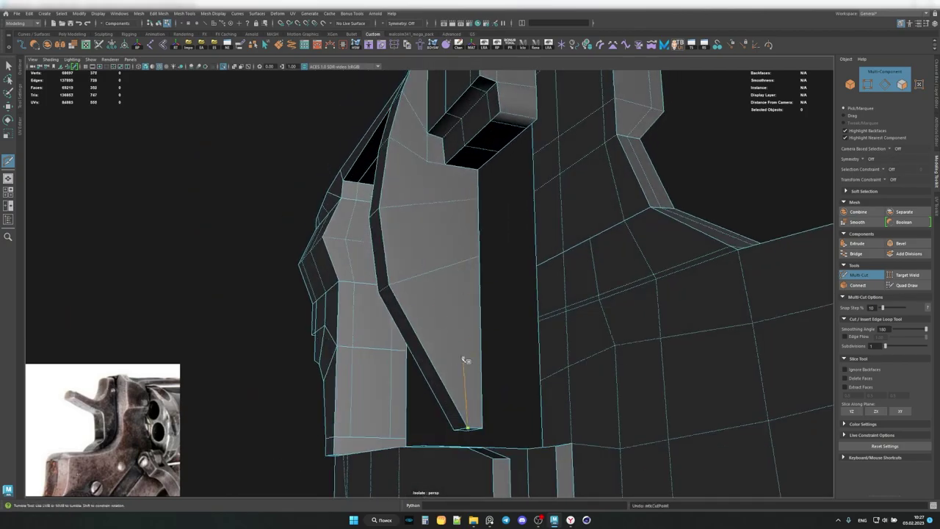
{"action": "mouse_move", "coordinate": [464, 360]}
{"action": "left_mouse_down", "text": "alt"}
{"action": "mouse_move", "coordinate": [430, 203]}
{"action": "mouse_move", "coordinate": [419, 270]}
{"action": "mouse_move", "coordinate": [416, 181]}
{"action": "mouse_move", "coordinate": [291, 199]}
{"action": "mouse_move", "coordinate": [423, 241]}
{"action": "left_mouse_up", "text": "alt"}
{"action": "key", "text": "Return"}
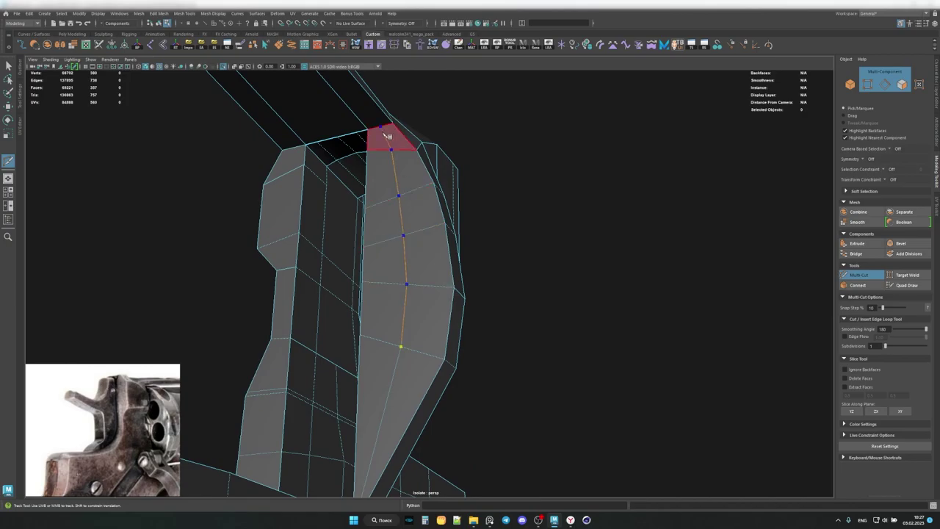
Scale and move the two selected vertices to reshape the top notch.
{"action": "mouse_move", "coordinate": [387, 135]}
{"action": "left_mouse_down", "text": "alt"}
{"action": "mouse_move", "coordinate": [414, 226]}
{"action": "mouse_move", "coordinate": [384, 248]}
{"action": "mouse_move", "coordinate": [652, 243]}
{"action": "mouse_move", "coordinate": [424, 222]}
{"action": "mouse_move", "coordinate": [439, 211]}
{"action": "mouse_move", "coordinate": [422, 187]}
{"action": "mouse_move", "coordinate": [452, 168]}
{"action": "left_mouse_up", "text": "alt"}
{"action": "key", "text": "r"}
{"action": "key", "text": "w"}
{"action": "key", "text": "r"}
{"action": "key", "text": "r"}
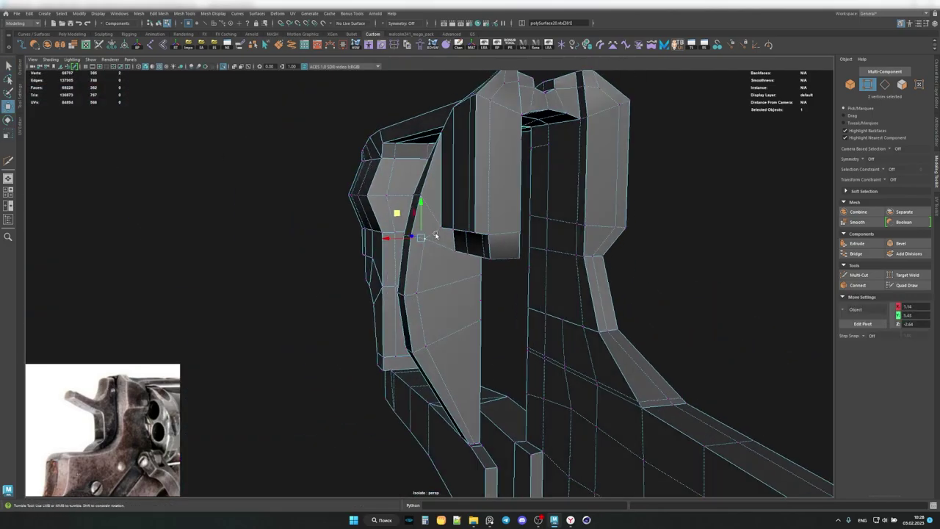
{"action": "mouse_move", "coordinate": [435, 235]}
{"action": "left_mouse_down", "text": "alt"}
{"action": "mouse_move", "coordinate": [396, 191]}
{"action": "mouse_move", "coordinate": [436, 174]}
{"action": "mouse_move", "coordinate": [413, 252]}
{"action": "mouse_move", "coordinate": [461, 281]}
{"action": "left_mouse_up", "text": "alt"}
{"action": "left_click", "coordinate": [420, 138]}
Add another edge cut across the side plate edge, then check the frame smoothed.
{"action": "left_click", "coordinate": [392, 279]}
{"action": "mouse_move", "coordinate": [393, 279]}
{"action": "left_mouse_down", "text": "alt"}
{"action": "mouse_move", "coordinate": [397, 232]}
{"action": "mouse_move", "coordinate": [494, 241]}
{"action": "left_mouse_up", "text": "alt"}
{"action": "left_click", "coordinate": [409, 217]}
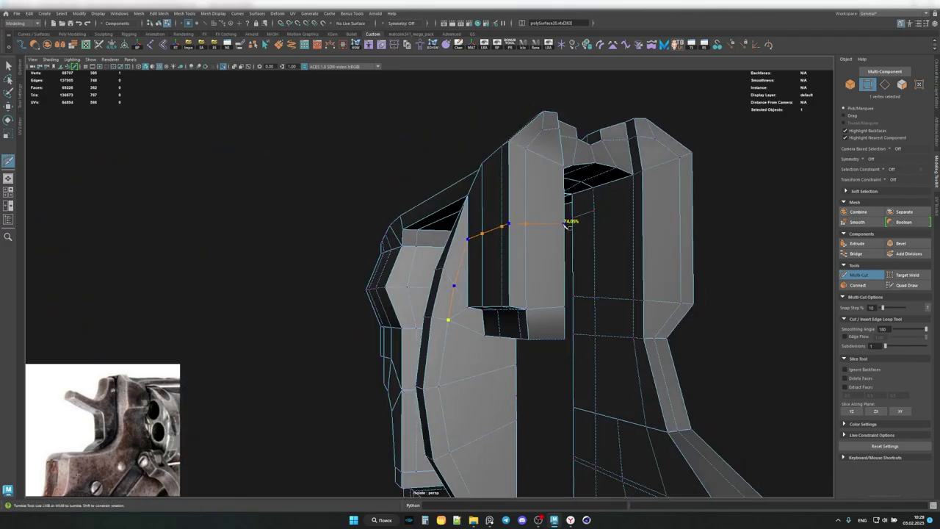
{"action": "mouse_move", "coordinate": [565, 224]}
{"action": "left_mouse_down", "text": "alt"}
{"action": "mouse_move", "coordinate": [639, 220]}
{"action": "mouse_move", "coordinate": [588, 247]}
{"action": "left_mouse_up", "text": "alt"}
{"action": "key", "text": "Return"}
{"action": "key", "text": "q"}
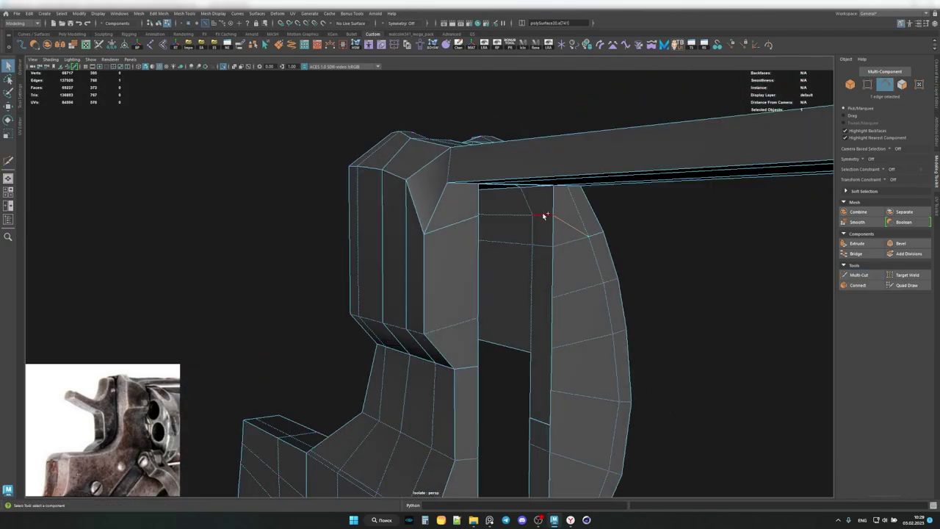
{"action": "mouse_move", "coordinate": [544, 215]}
{"action": "left_mouse_down", "text": "alt"}
{"action": "mouse_move", "coordinate": [531, 256]}
{"action": "mouse_move", "coordinate": [419, 252]}
{"action": "mouse_move", "coordinate": [580, 236]}
{"action": "mouse_move", "coordinate": [522, 252]}
{"action": "mouse_move", "coordinate": [535, 243]}
{"action": "mouse_move", "coordinate": [417, 222]}
{"action": "left_mouse_up", "text": "alt"}
{"action": "key", "text": "F8"}
{"action": "key", "text": "ctrl+shift+x"}
Toggle the frame between smoothed and low-poly preview.
{"action": "key", "text": "3"}
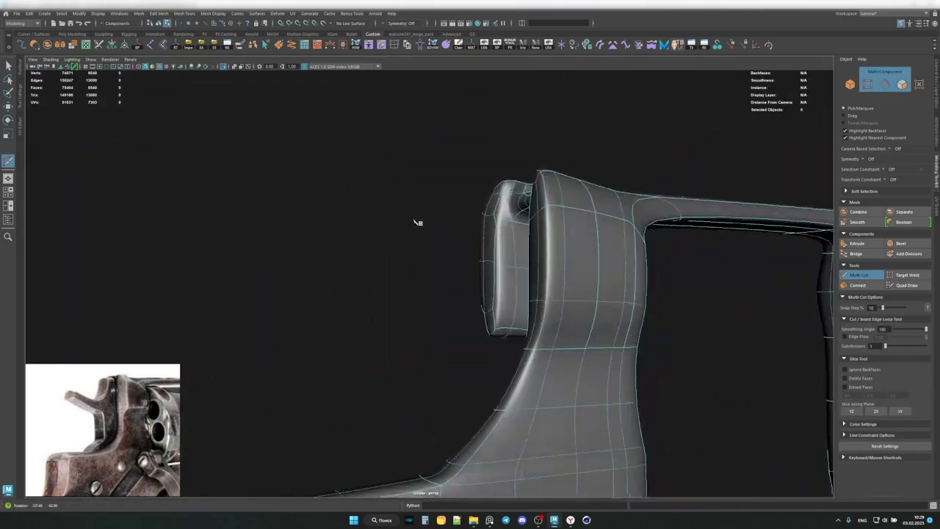
{"action": "mouse_move", "coordinate": [579, 254]}
{"action": "left_mouse_down", "text": "alt"}
{"action": "mouse_move", "coordinate": [598, 210]}
{"action": "mouse_move", "coordinate": [466, 267]}
{"action": "mouse_move", "coordinate": [508, 288]}
{"action": "mouse_move", "coordinate": [440, 220]}
{"action": "mouse_move", "coordinate": [384, 204]}
{"action": "mouse_move", "coordinate": [495, 220]}
{"action": "mouse_move", "coordinate": [473, 237]}
{"action": "mouse_move", "coordinate": [430, 353]}
{"action": "left_mouse_up", "text": "alt"}
{"action": "key", "text": "q"}
{"action": "key", "text": "F8"}
{"action": "key", "text": "1"}
{"action": "key", "text": "3"}
{"action": "left_click", "coordinate": [473, 234]}
{"action": "key", "text": "1"}
Switch to Multi-Cut and close in on the corner where the bar meets the grip.
{"action": "key", "text": "F8"}
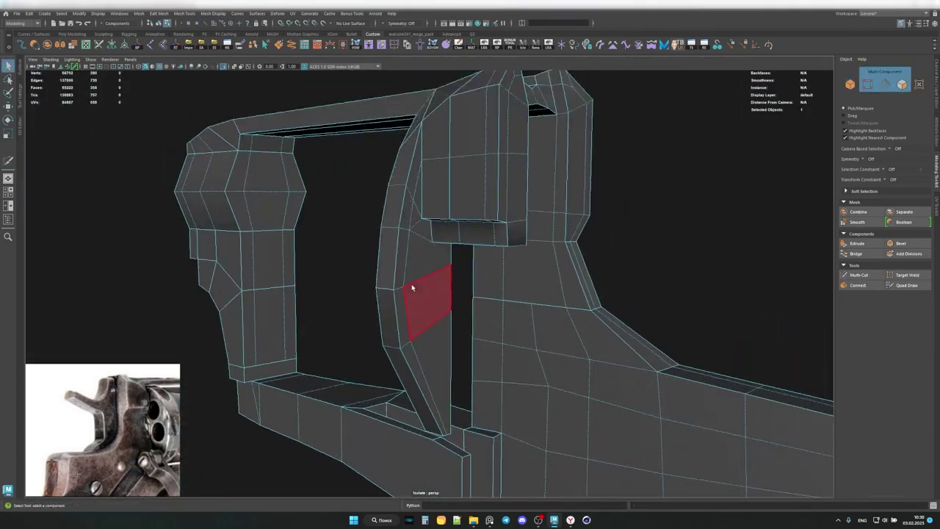
{"action": "mouse_move", "coordinate": [420, 272]}
{"action": "left_mouse_down", "text": "alt"}
{"action": "mouse_move", "coordinate": [507, 258]}
{"action": "mouse_move", "coordinate": [430, 196]}
{"action": "mouse_move", "coordinate": [440, 321]}
{"action": "mouse_move", "coordinate": [525, 241]}
{"action": "mouse_move", "coordinate": [535, 172]}
{"action": "mouse_move", "coordinate": [350, 222]}
{"action": "mouse_move", "coordinate": [524, 300]}
{"action": "mouse_move", "coordinate": [247, 311]}
{"action": "mouse_move", "coordinate": [221, 266]}
{"action": "left_mouse_up", "text": "alt"}
{"action": "key", "text": "ctrl+shift+x"}
{"action": "right_click_drag", "start_coordinate": [221, 266], "coordinate": [507, 273], "text": "alt"}
{"action": "left_click_drag", "start_coordinate": [507, 273], "coordinate": [505, 279], "text": "alt"}
{"action": "right_click_drag", "start_coordinate": [506, 279], "coordinate": [506, 286], "text": "shift"}
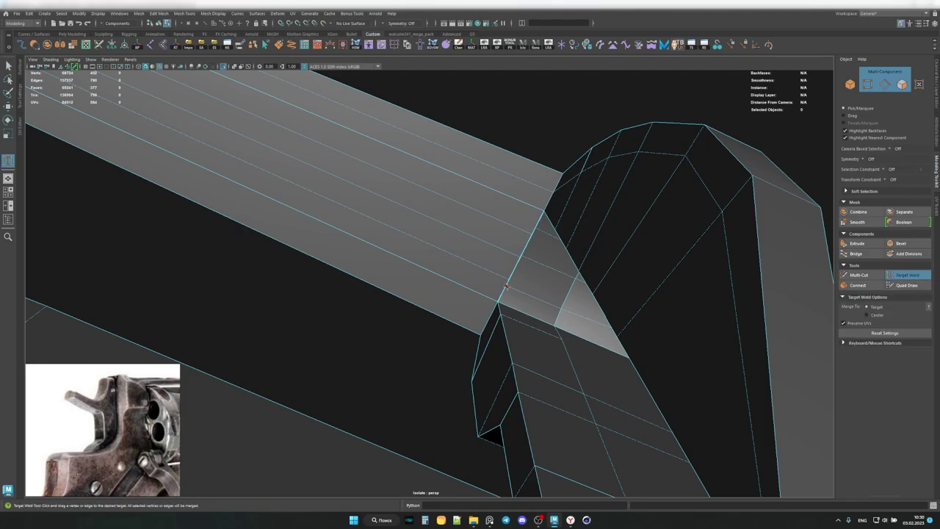
{"action": "mouse_move", "coordinate": [521, 256]}
{"action": "left_mouse_down", "text": "alt"}
{"action": "mouse_move", "coordinate": [568, 245]}
{"action": "mouse_move", "coordinate": [398, 223]}
{"action": "mouse_move", "coordinate": [399, 325]}
{"action": "left_mouse_up", "text": "alt"}
{"action": "mouse_move", "coordinate": [399, 325]}
{"action": "right_mouse_down", "text": "shift"}
{"action": "mouse_move", "coordinate": [387, 336]}
{"action": "mouse_move", "coordinate": [531, 311]}
{"action": "right_mouse_up", "text": "shift"}
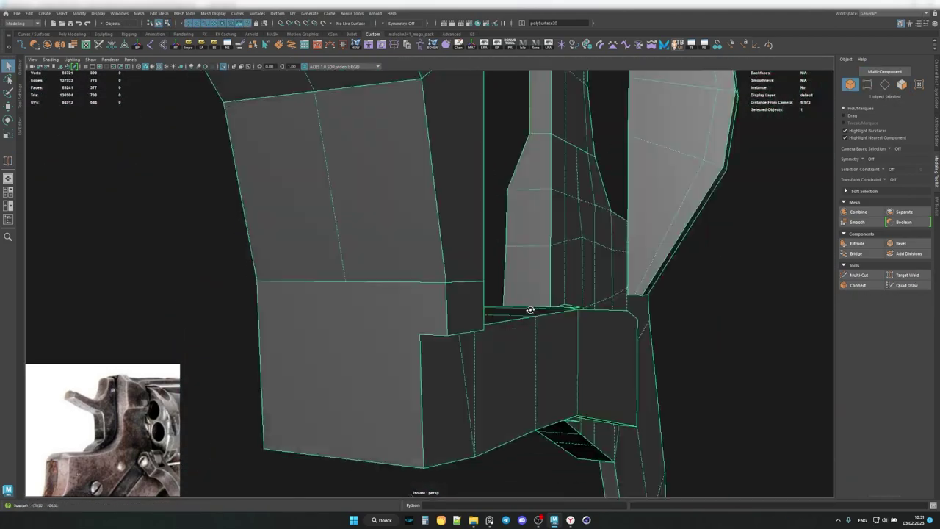
{"action": "mouse_move", "coordinate": [531, 311]}
{"action": "left_mouse_down", "text": "alt"}
{"action": "mouse_move", "coordinate": [467, 284]}
{"action": "mouse_move", "coordinate": [329, 268]}
{"action": "left_mouse_up", "text": "alt"}
Slice a vertical cut across the lower bar face down to its bottom edge.
{"action": "left_click", "coordinate": [329, 269]}
{"action": "mouse_move", "coordinate": [438, 294]}
{"action": "left_mouse_down", "text": "alt"}
{"action": "mouse_move", "coordinate": [283, 290]}
{"action": "mouse_move", "coordinate": [434, 360]}
{"action": "left_mouse_up", "text": "alt"}
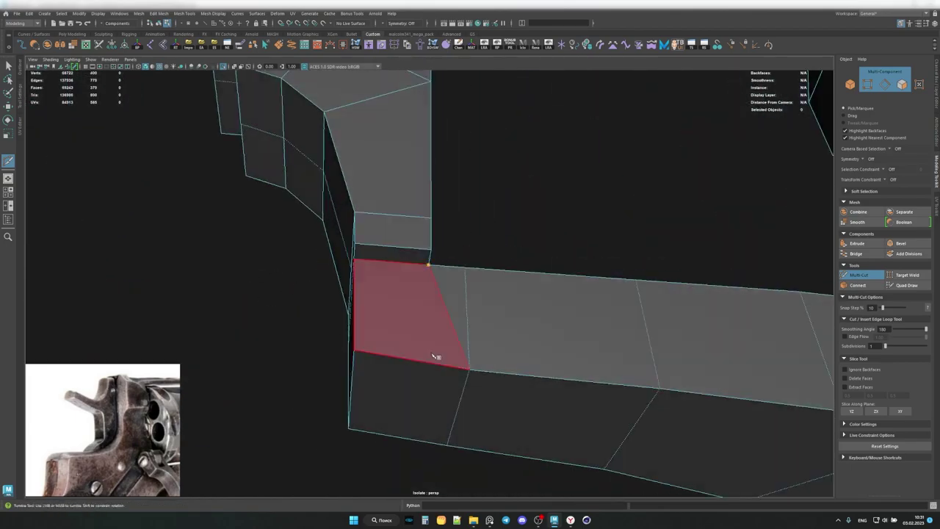
{"action": "left_click", "coordinate": [428, 282]}
{"action": "left_click", "coordinate": [428, 367]}
{"action": "mouse_move", "coordinate": [527, 363]}
{"action": "left_mouse_down", "text": "alt"}
{"action": "mouse_move", "coordinate": [409, 205]}
{"action": "mouse_move", "coordinate": [420, 247]}
{"action": "mouse_move", "coordinate": [404, 250]}
{"action": "mouse_move", "coordinate": [402, 321]}
{"action": "mouse_move", "coordinate": [419, 317]}
{"action": "left_mouse_up", "text": "alt"}
{"action": "key", "text": "q"}
Select the face loop along the bottom bar and check the corner joint smoothed.
{"action": "double_click", "coordinate": [402, 321]}
{"action": "key", "text": "3"}
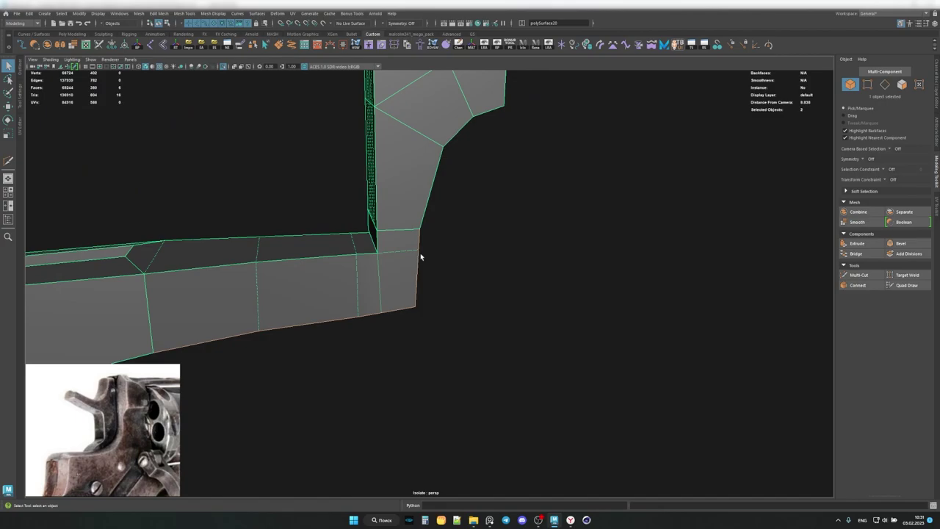
{"action": "mouse_move", "coordinate": [421, 257]}
{"action": "left_mouse_down", "text": "alt"}
{"action": "mouse_move", "coordinate": [421, 275]}
{"action": "mouse_move", "coordinate": [392, 274]}
{"action": "mouse_move", "coordinate": [479, 214]}
{"action": "mouse_move", "coordinate": [701, 382]}
{"action": "left_mouse_up", "text": "alt"}
{"action": "right_click_drag", "start_coordinate": [701, 382], "coordinate": [660, 345], "text": "shift"}
{"action": "mouse_move", "coordinate": [660, 345]}
{"action": "left_mouse_down", "text": "alt"}
{"action": "mouse_move", "coordinate": [447, 248]}
{"action": "mouse_move", "coordinate": [466, 210]}
{"action": "mouse_move", "coordinate": [334, 308]}
{"action": "mouse_move", "coordinate": [520, 328]}
{"action": "mouse_move", "coordinate": [301, 179]}
{"action": "mouse_move", "coordinate": [337, 210]}
{"action": "left_mouse_up", "text": "alt"}
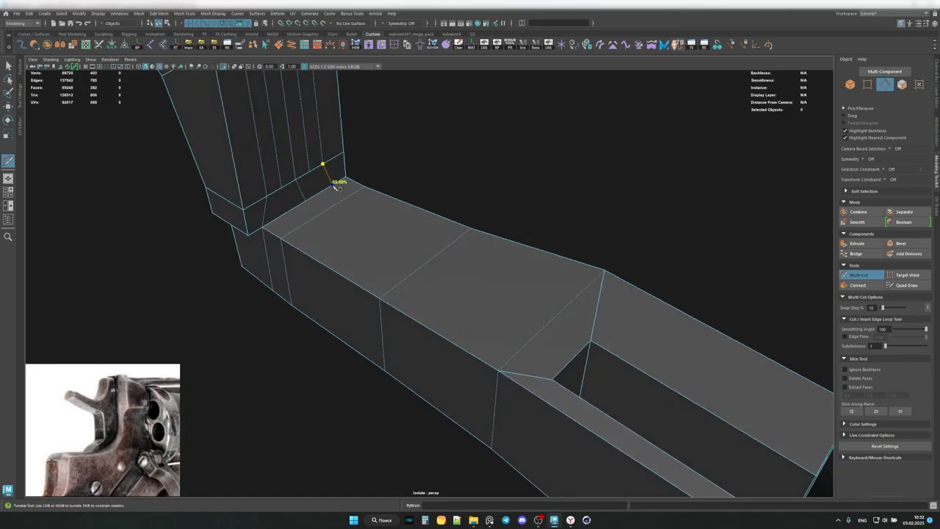
{"action": "mouse_move", "coordinate": [579, 293]}
{"action": "left_mouse_down", "text": "alt"}
{"action": "mouse_move", "coordinate": [483, 277]}
{"action": "mouse_move", "coordinate": [436, 296]}
{"action": "mouse_move", "coordinate": [352, 308]}
{"action": "left_mouse_up", "text": "alt"}
{"action": "middle_click_drag", "start_coordinate": [353, 308], "coordinate": [133, 282], "text": "alt"}
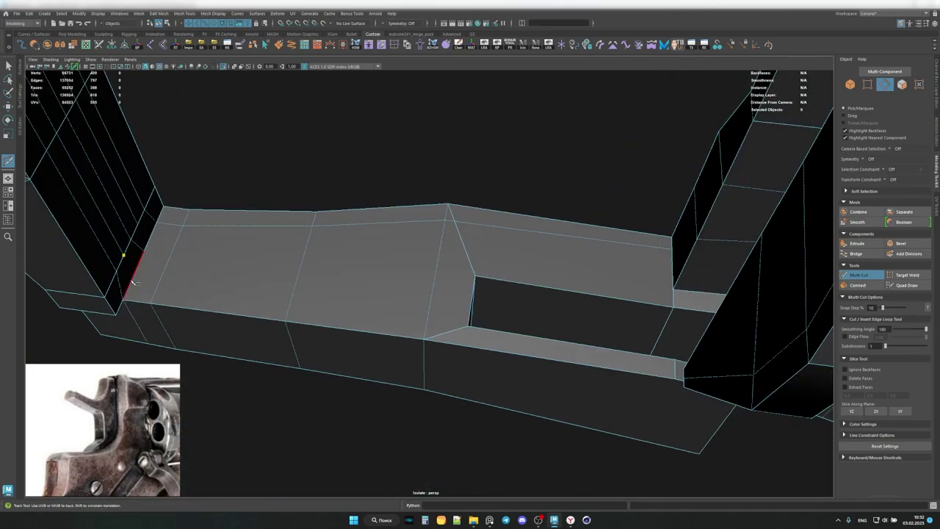
Add another cut across the lower bar near the vertical column.
{"action": "right_click", "coordinate": [468, 328]}
{"action": "mouse_move", "coordinate": [467, 328]}
{"action": "left_mouse_down", "text": "alt"}
{"action": "mouse_move", "coordinate": [434, 328]}
{"action": "mouse_move", "coordinate": [478, 361]}
{"action": "mouse_move", "coordinate": [445, 331]}
{"action": "mouse_move", "coordinate": [570, 343]}
{"action": "left_mouse_up", "text": "alt"}
{"action": "left_click", "coordinate": [570, 343]}
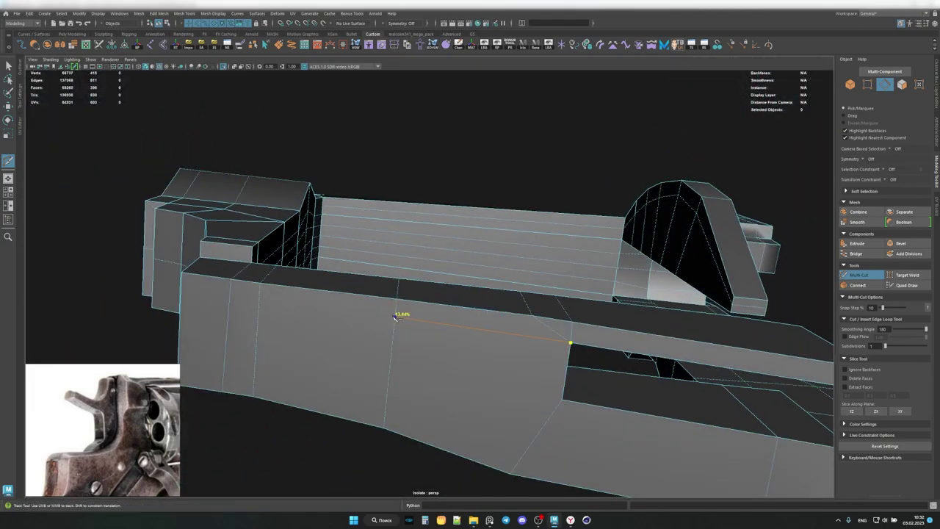
{"action": "mouse_move", "coordinate": [395, 316]}
{"action": "left_mouse_down", "text": "alt"}
{"action": "mouse_move", "coordinate": [225, 178]}
{"action": "mouse_move", "coordinate": [440, 311]}
{"action": "mouse_move", "coordinate": [379, 378]}
{"action": "mouse_move", "coordinate": [472, 342]}
{"action": "mouse_move", "coordinate": [459, 313]}
{"action": "mouse_move", "coordinate": [478, 441]}
{"action": "left_mouse_up", "text": "alt"}
{"action": "key", "text": "q"}
{"action": "key", "text": "ctrl+shift+x"}
{"action": "left_click_drag", "start_coordinate": [473, 276], "coordinate": [536, 379], "text": "alt"}
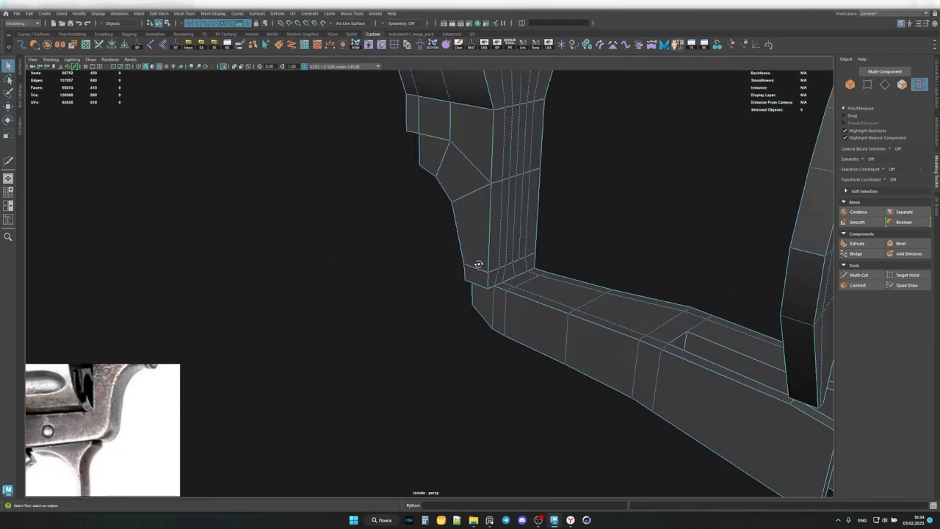
Multi-Cut edges following the sloped step just above the lower strap, tumbling between cuts.
{"action": "left_click_drag", "start_coordinate": [496, 263], "coordinate": [703, 315], "text": "alt"}
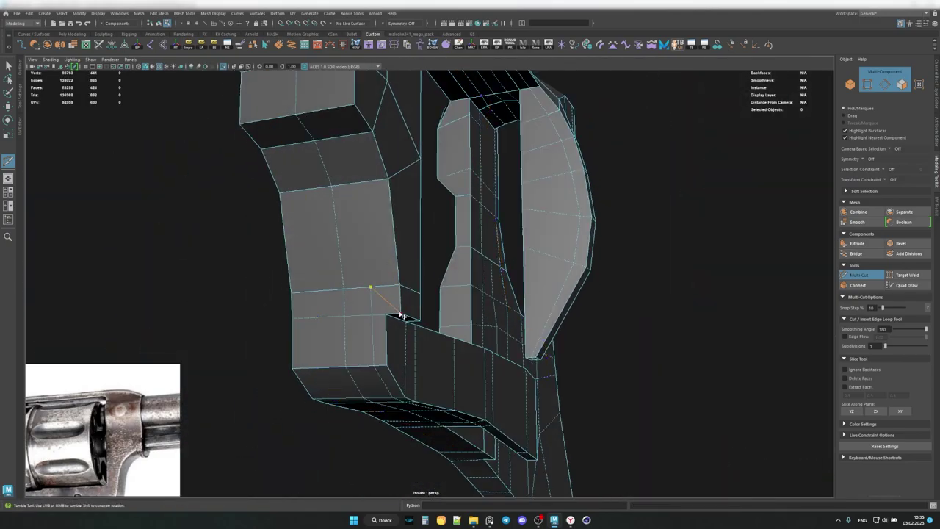
{"action": "mouse_move", "coordinate": [401, 316]}
{"action": "left_mouse_down", "text": "alt"}
{"action": "mouse_move", "coordinate": [437, 268]}
{"action": "mouse_move", "coordinate": [371, 283]}
{"action": "mouse_move", "coordinate": [352, 387]}
{"action": "mouse_move", "coordinate": [424, 288]}
{"action": "left_mouse_up", "text": "alt"}
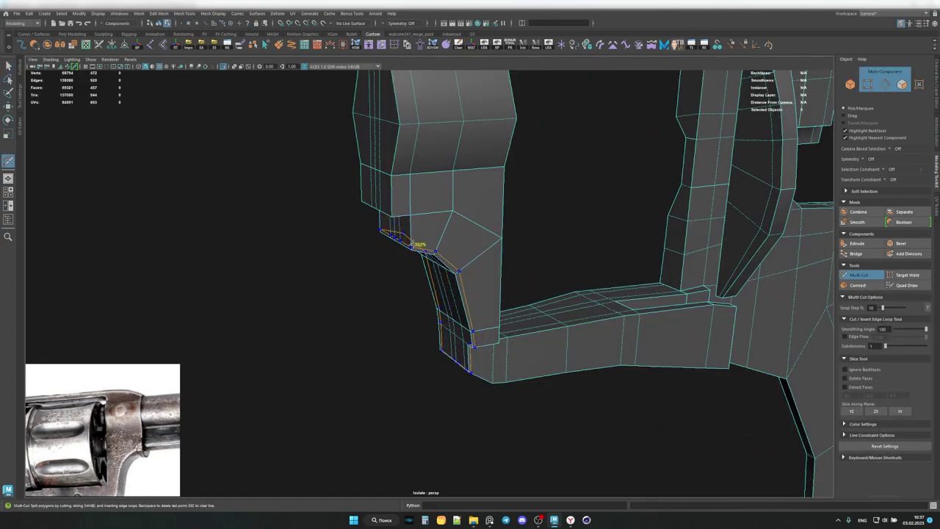
{"action": "left_click_drag", "start_coordinate": [416, 242], "coordinate": [349, 233], "text": "alt"}
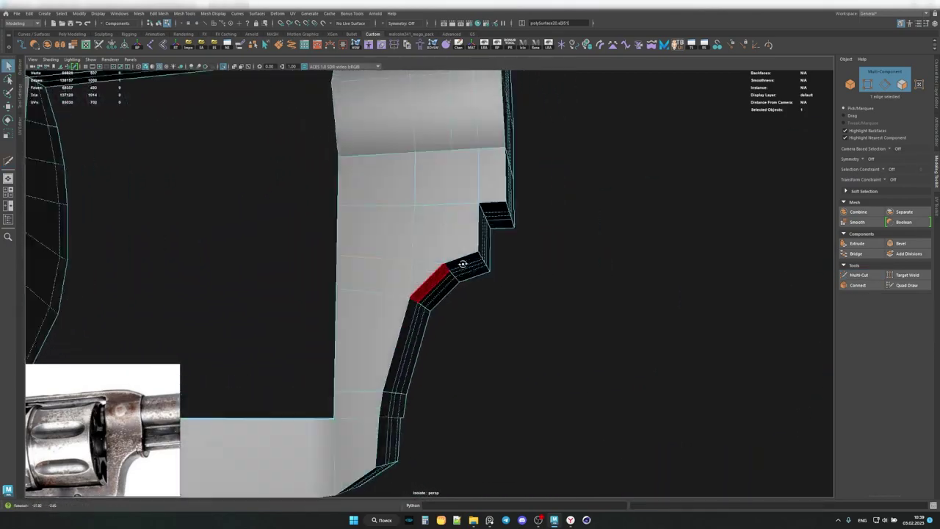
{"action": "mouse_move", "coordinate": [462, 263]}
{"action": "left_mouse_down", "text": "alt"}
{"action": "mouse_move", "coordinate": [458, 275]}
{"action": "mouse_move", "coordinate": [394, 275]}
{"action": "mouse_move", "coordinate": [470, 272]}
{"action": "mouse_move", "coordinate": [472, 287]}
{"action": "mouse_move", "coordinate": [480, 274]}
{"action": "mouse_move", "coordinate": [447, 294]}
{"action": "mouse_move", "coordinate": [324, 287]}
{"action": "mouse_move", "coordinate": [452, 303]}
{"action": "left_mouse_up", "text": "alt"}
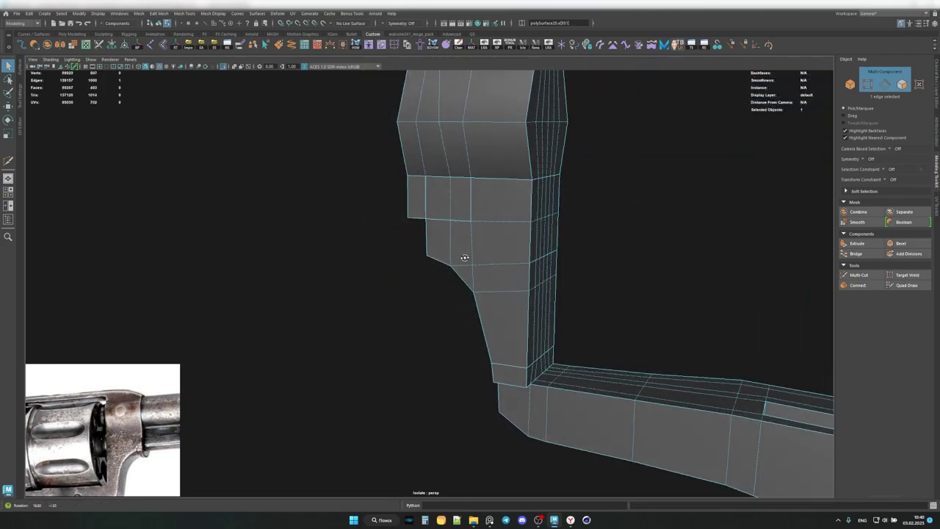
{"action": "left_click_drag", "start_coordinate": [420, 228], "coordinate": [441, 248], "text": "alt"}
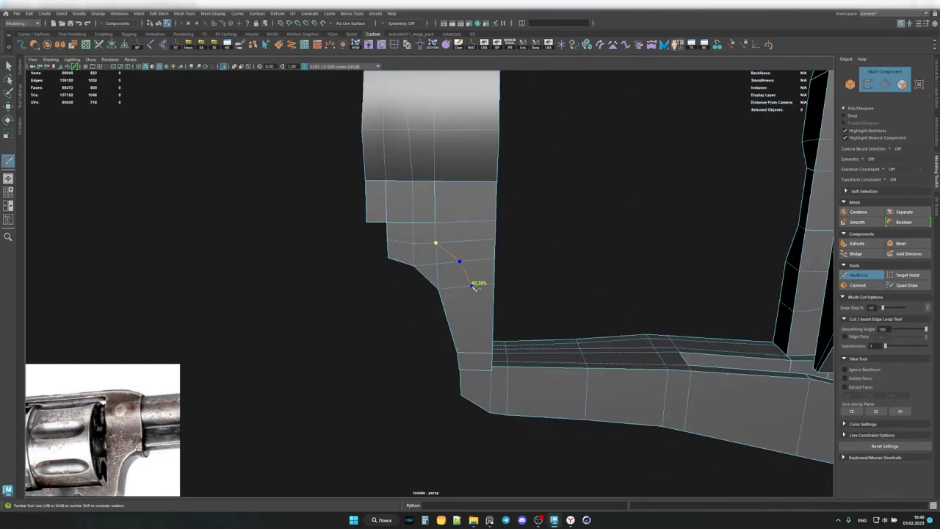
{"action": "mouse_move", "coordinate": [477, 282]}
{"action": "left_mouse_down", "text": "alt"}
{"action": "mouse_move", "coordinate": [445, 309]}
{"action": "mouse_move", "coordinate": [610, 240]}
{"action": "mouse_move", "coordinate": [489, 275]}
{"action": "left_mouse_up", "text": "alt"}
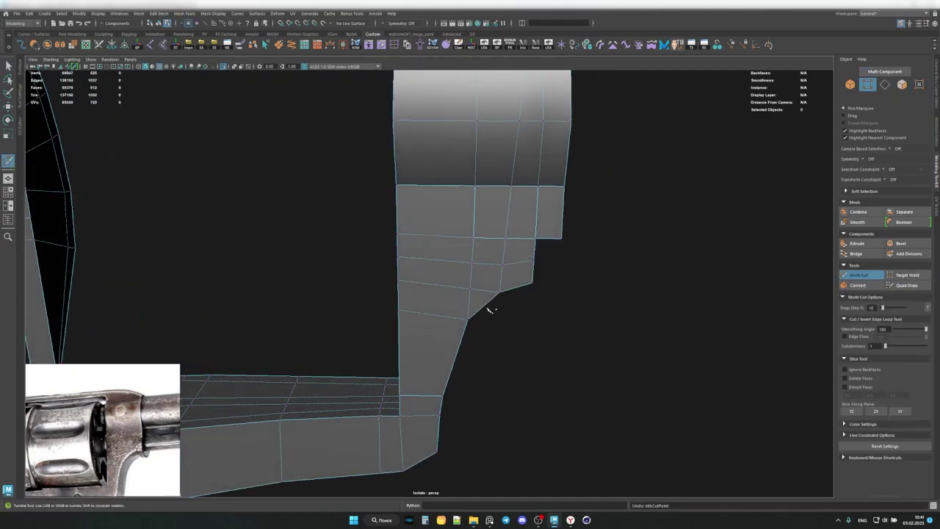
{"action": "mouse_move", "coordinate": [489, 309]}
{"action": "left_mouse_down", "text": "alt"}
{"action": "mouse_move", "coordinate": [470, 279]}
{"action": "mouse_move", "coordinate": [529, 241]}
{"action": "mouse_move", "coordinate": [484, 237]}
{"action": "mouse_move", "coordinate": [498, 235]}
{"action": "left_mouse_up", "text": "alt"}
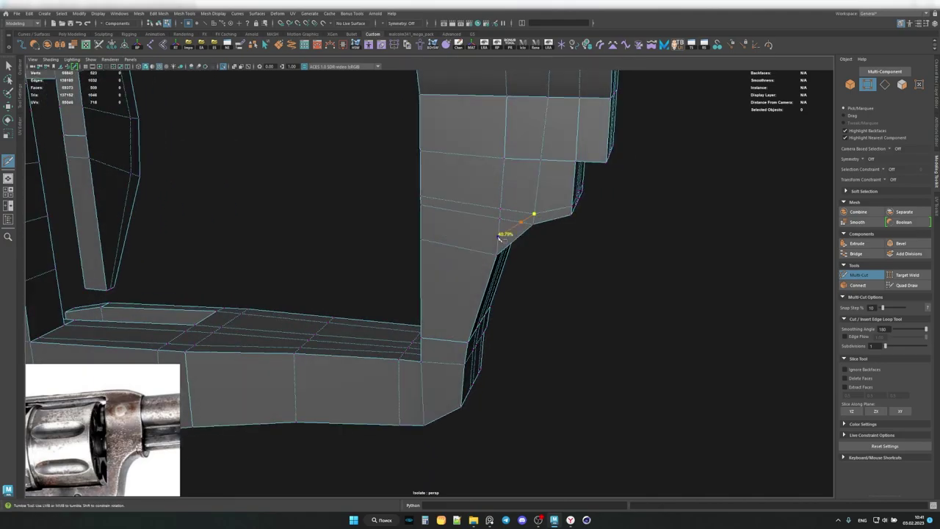
{"action": "mouse_move", "coordinate": [467, 315]}
{"action": "left_mouse_down", "text": "alt"}
{"action": "mouse_move", "coordinate": [462, 293]}
{"action": "mouse_move", "coordinate": [436, 306]}
{"action": "mouse_move", "coordinate": [453, 304]}
{"action": "mouse_move", "coordinate": [422, 256]}
{"action": "mouse_move", "coordinate": [456, 304]}
{"action": "mouse_move", "coordinate": [443, 266]}
{"action": "left_mouse_up", "text": "alt"}
Target Weld the stray vertices where the top groove meets the rear block's notch.
{"action": "key", "text": "q"}
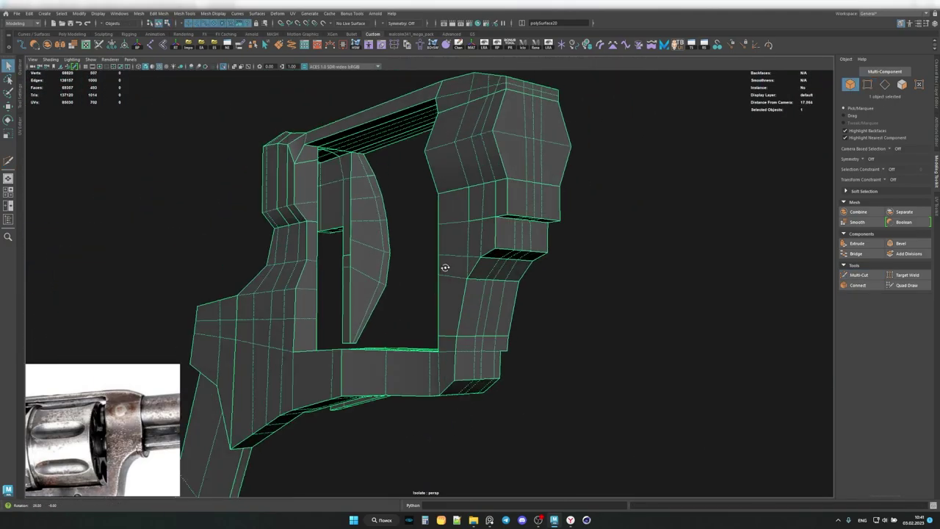
{"action": "scroll", "coordinate": [442, 266], "scroll_direction": "up", "scroll_amount": 3}
{"action": "left_click", "coordinate": [857, 275]}
{"action": "mouse_move", "coordinate": [499, 313]}
{"action": "left_mouse_down", "text": "alt"}
{"action": "mouse_move", "coordinate": [428, 300]}
{"action": "mouse_move", "coordinate": [474, 330]}
{"action": "mouse_move", "coordinate": [495, 329]}
{"action": "mouse_move", "coordinate": [430, 247]}
{"action": "mouse_move", "coordinate": [470, 226]}
{"action": "mouse_move", "coordinate": [484, 186]}
{"action": "left_mouse_up", "text": "alt"}
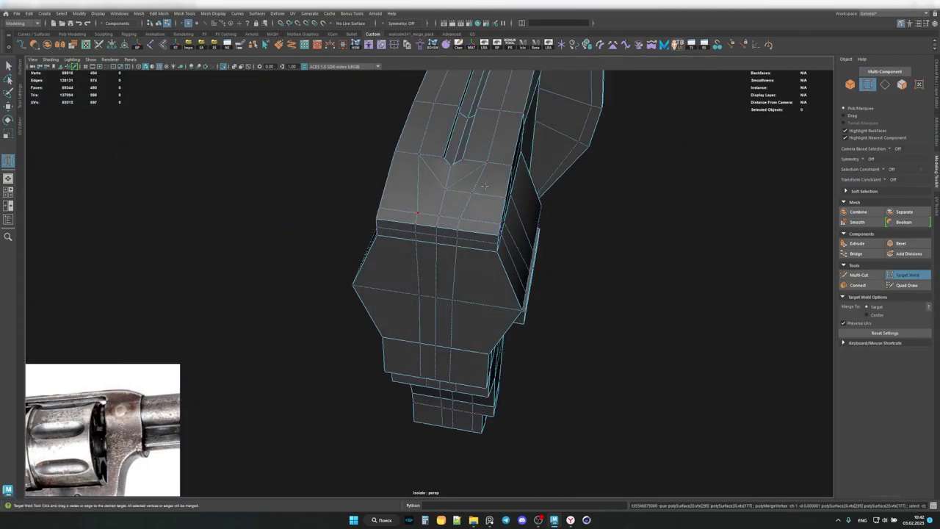
{"action": "left_click_drag", "start_coordinate": [419, 158], "coordinate": [419, 158]}
{"action": "left_click_drag", "start_coordinate": [418, 157], "coordinate": [502, 193], "text": "alt"}
{"action": "left_click_drag", "start_coordinate": [513, 276], "coordinate": [516, 301]}
{"action": "left_click_drag", "start_coordinate": [516, 301], "coordinate": [432, 259], "text": "alt"}
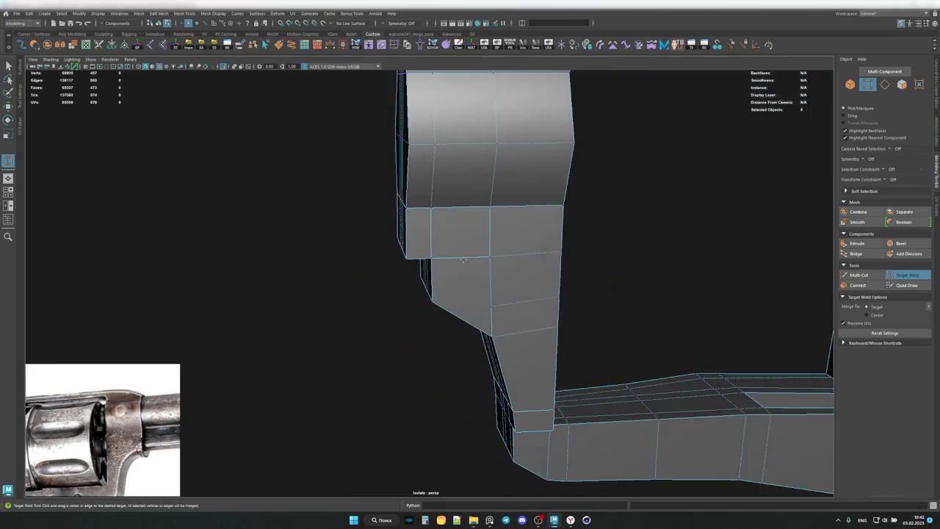
{"action": "mouse_move", "coordinate": [523, 322]}
{"action": "left_mouse_down", "text": "alt"}
{"action": "mouse_move", "coordinate": [404, 258]}
{"action": "mouse_move", "coordinate": [541, 262]}
{"action": "mouse_move", "coordinate": [199, 254]}
{"action": "mouse_move", "coordinate": [545, 281]}
{"action": "mouse_move", "coordinate": [439, 260]}
{"action": "left_mouse_up", "text": "alt"}
Check the welded frame in smooth preview, then return to the cage view.
{"action": "key", "text": "3"}
{"action": "right_click", "coordinate": [404, 259]}
{"action": "key", "text": "F8"}
{"action": "key", "text": "1"}
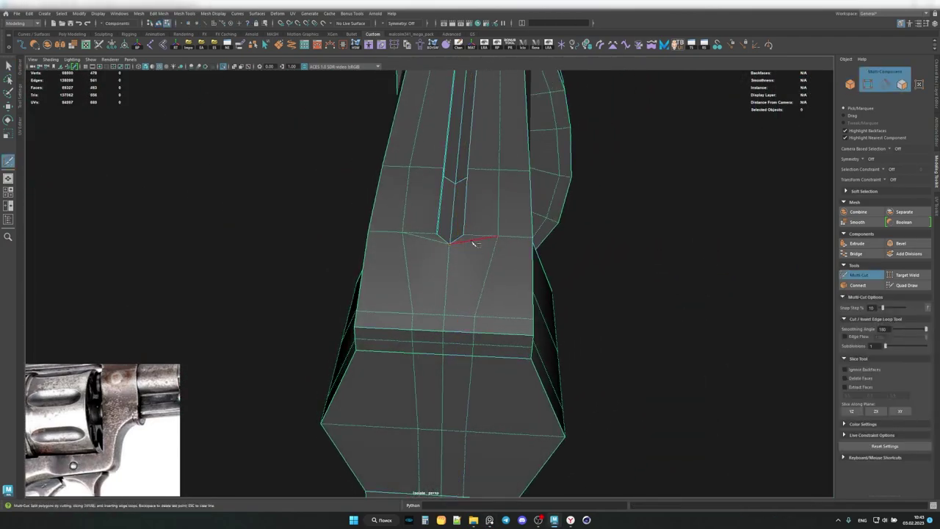
Cut a new edge on the frame top and move its vertex into shape.
{"action": "mouse_move", "coordinate": [455, 236]}
{"action": "left_mouse_down", "text": "alt"}
{"action": "mouse_move", "coordinate": [441, 250]}
{"action": "mouse_move", "coordinate": [462, 269]}
{"action": "mouse_move", "coordinate": [428, 245]}
{"action": "left_mouse_up", "text": "alt"}
{"action": "key", "text": "ctrl+shift+x"}
{"action": "left_click", "coordinate": [420, 288]}
{"action": "mouse_move", "coordinate": [420, 288]}
{"action": "left_mouse_down", "text": "alt"}
{"action": "mouse_move", "coordinate": [409, 269]}
{"action": "mouse_move", "coordinate": [426, 238]}
{"action": "left_mouse_up", "text": "alt"}
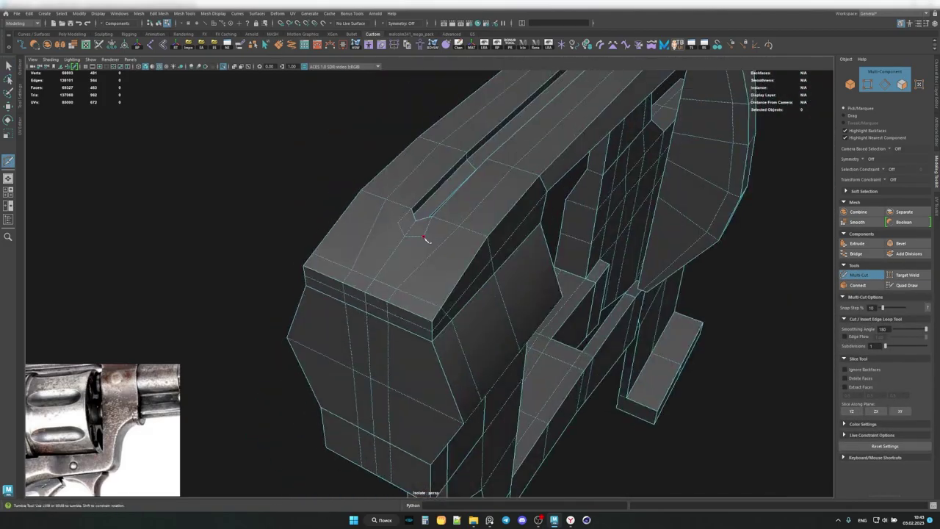
{"action": "mouse_move", "coordinate": [409, 276]}
{"action": "left_mouse_down", "text": "alt"}
{"action": "mouse_move", "coordinate": [373, 272]}
{"action": "mouse_move", "coordinate": [409, 203]}
{"action": "mouse_move", "coordinate": [419, 203]}
{"action": "mouse_move", "coordinate": [384, 186]}
{"action": "mouse_move", "coordinate": [335, 232]}
{"action": "left_mouse_up", "text": "alt"}
{"action": "key", "text": "w"}
{"action": "key", "text": "F8"}
{"action": "key", "text": "3"}
Cut new edges at the front notch and verify the curves in smooth preview.
{"action": "left_click", "coordinate": [859, 275]}
{"action": "mouse_move", "coordinate": [455, 235]}
{"action": "left_mouse_down", "text": "alt"}
{"action": "mouse_move", "coordinate": [483, 220]}
{"action": "mouse_move", "coordinate": [435, 240]}
{"action": "mouse_move", "coordinate": [456, 226]}
{"action": "mouse_move", "coordinate": [449, 213]}
{"action": "mouse_move", "coordinate": [383, 203]}
{"action": "mouse_move", "coordinate": [447, 220]}
{"action": "left_mouse_up", "text": "alt"}
{"action": "key", "text": "q"}
{"action": "left_click", "coordinate": [379, 198]}
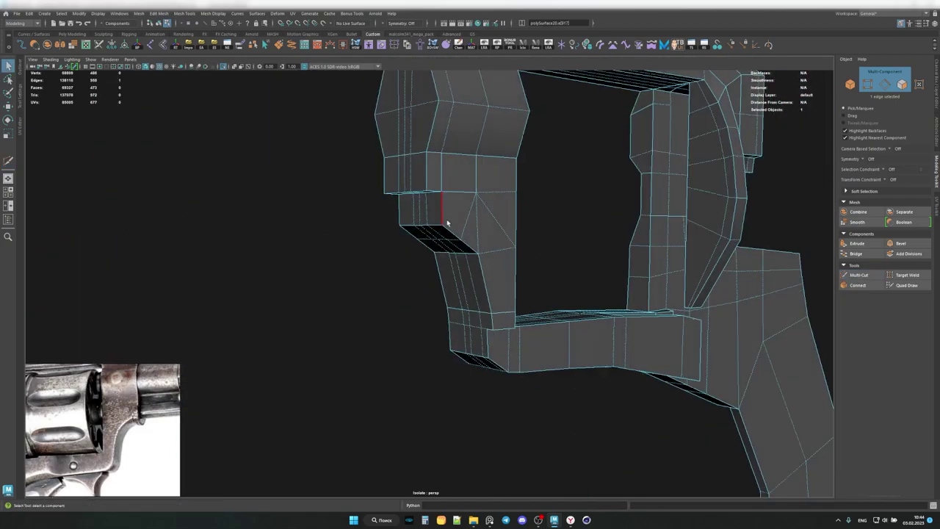
{"action": "left_click_drag", "start_coordinate": [498, 248], "coordinate": [431, 257], "text": "alt"}
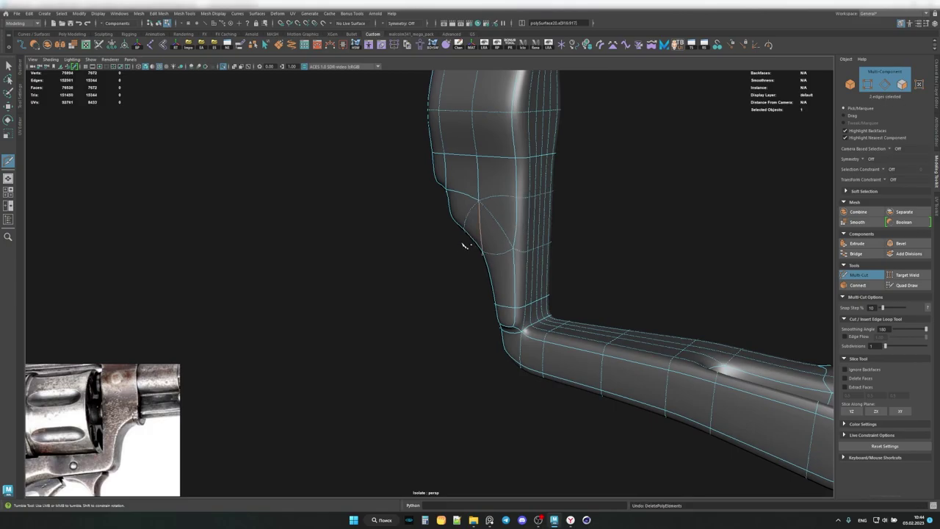
{"action": "left_click_drag", "start_coordinate": [481, 252], "coordinate": [414, 232], "text": "alt"}
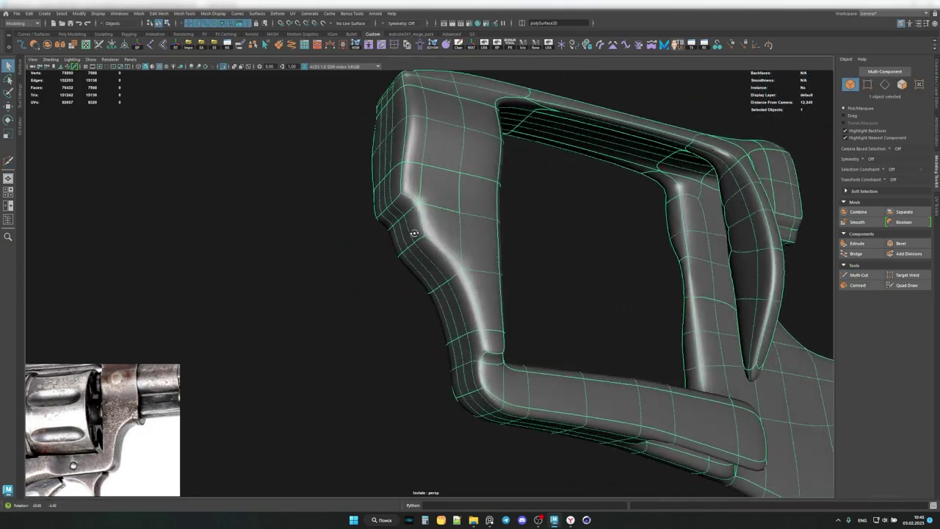
{"action": "key", "text": "1"}
{"action": "scroll", "coordinate": [501, 313], "scroll_direction": "up", "scroll_amount": 3}
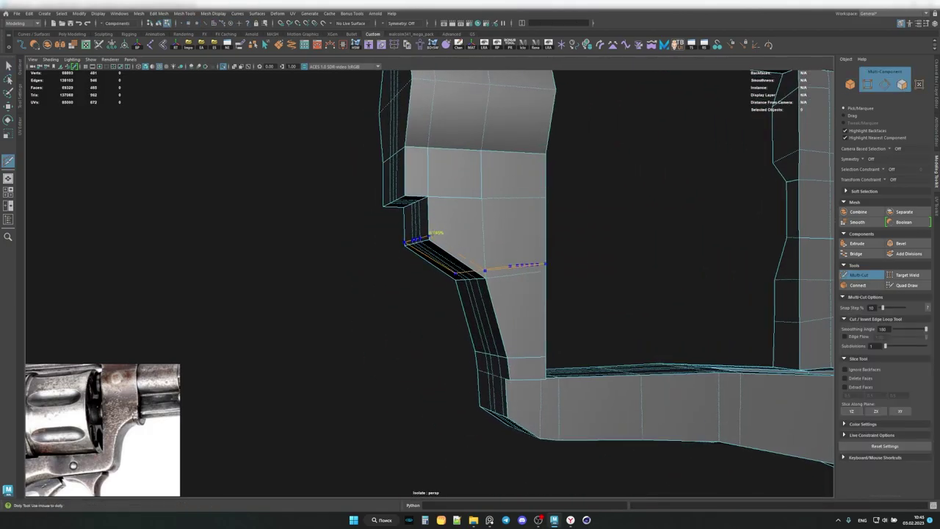
{"action": "key", "text": "q"}
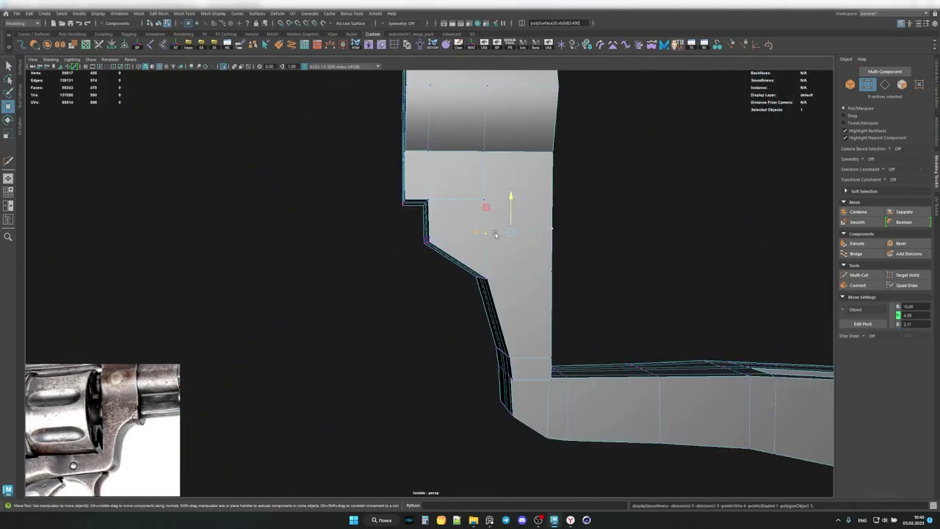
{"action": "left_click_drag", "start_coordinate": [501, 205], "coordinate": [477, 201], "text": "alt"}
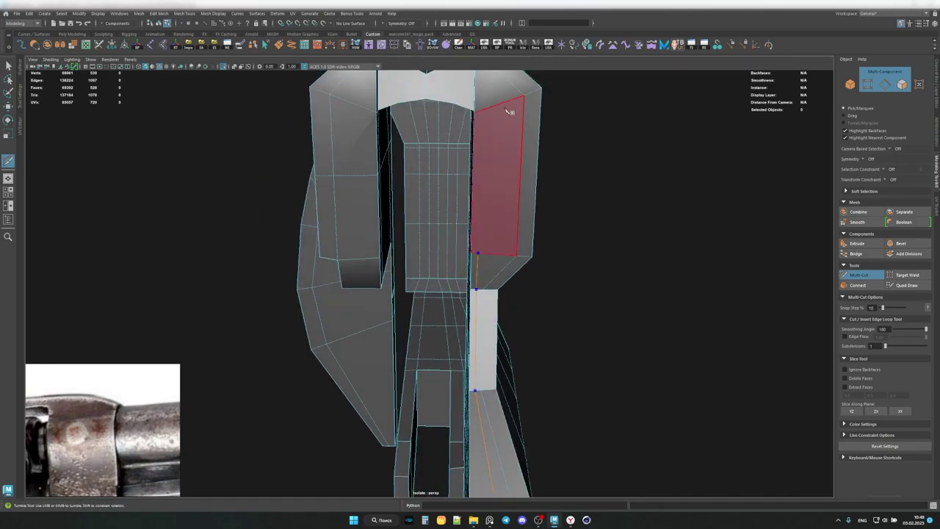
Multi-Cut across the top of the arch and check it briefly in smooth preview.
{"action": "scroll", "coordinate": [490, 220], "scroll_direction": "up", "scroll_amount": 3}
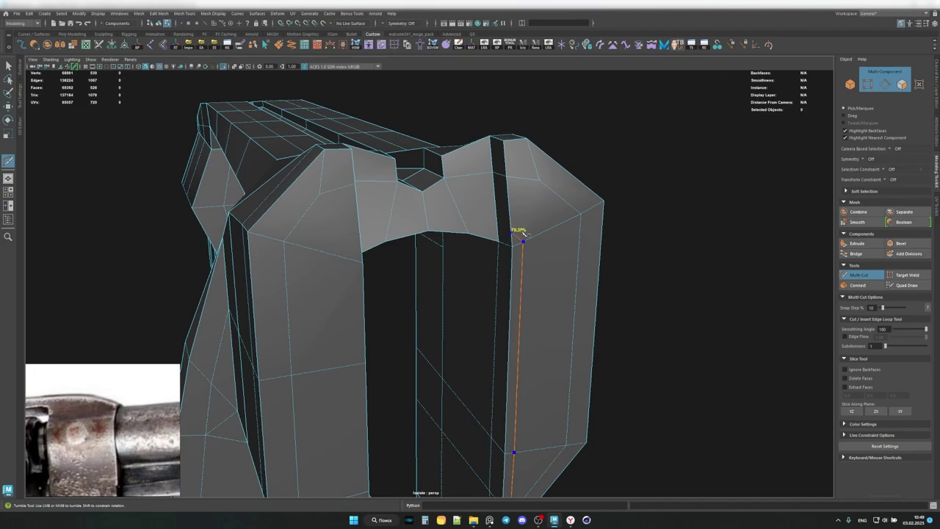
{"action": "mouse_move", "coordinate": [464, 224]}
{"action": "left_mouse_down", "text": "alt"}
{"action": "mouse_move", "coordinate": [395, 210]}
{"action": "mouse_move", "coordinate": [419, 152]}
{"action": "mouse_move", "coordinate": [418, 242]}
{"action": "mouse_move", "coordinate": [442, 288]}
{"action": "mouse_move", "coordinate": [426, 269]}
{"action": "mouse_move", "coordinate": [441, 262]}
{"action": "left_mouse_up", "text": "alt"}
{"action": "left_click", "coordinate": [400, 218]}
{"action": "mouse_move", "coordinate": [440, 262]}
{"action": "right_mouse_down", "text": "alt"}
{"action": "mouse_move", "coordinate": [470, 243]}
{"action": "mouse_move", "coordinate": [472, 221]}
{"action": "mouse_move", "coordinate": [529, 254]}
{"action": "right_mouse_up", "text": "alt"}
{"action": "mouse_move", "coordinate": [529, 254]}
{"action": "left_mouse_down", "text": "alt"}
{"action": "mouse_move", "coordinate": [503, 268]}
{"action": "mouse_move", "coordinate": [514, 187]}
{"action": "mouse_move", "coordinate": [509, 213]}
{"action": "mouse_move", "coordinate": [553, 235]}
{"action": "mouse_move", "coordinate": [373, 259]}
{"action": "mouse_move", "coordinate": [373, 248]}
{"action": "mouse_move", "coordinate": [549, 210]}
{"action": "mouse_move", "coordinate": [331, 273]}
{"action": "mouse_move", "coordinate": [441, 253]}
{"action": "mouse_move", "coordinate": [504, 283]}
{"action": "mouse_move", "coordinate": [293, 271]}
{"action": "mouse_move", "coordinate": [480, 289]}
{"action": "mouse_move", "coordinate": [330, 218]}
{"action": "mouse_move", "coordinate": [304, 235]}
{"action": "mouse_move", "coordinate": [450, 167]}
{"action": "mouse_move", "coordinate": [353, 153]}
{"action": "mouse_move", "coordinate": [461, 206]}
{"action": "mouse_move", "coordinate": [451, 206]}
{"action": "left_mouse_up", "text": "alt"}
{"action": "key", "text": "Return"}
{"action": "key", "text": "q"}
{"action": "key", "text": "3"}
{"action": "key", "text": "1"}
Rescale the vertices at the arch's centre.
{"action": "key", "text": "w"}
{"action": "key", "text": "r"}
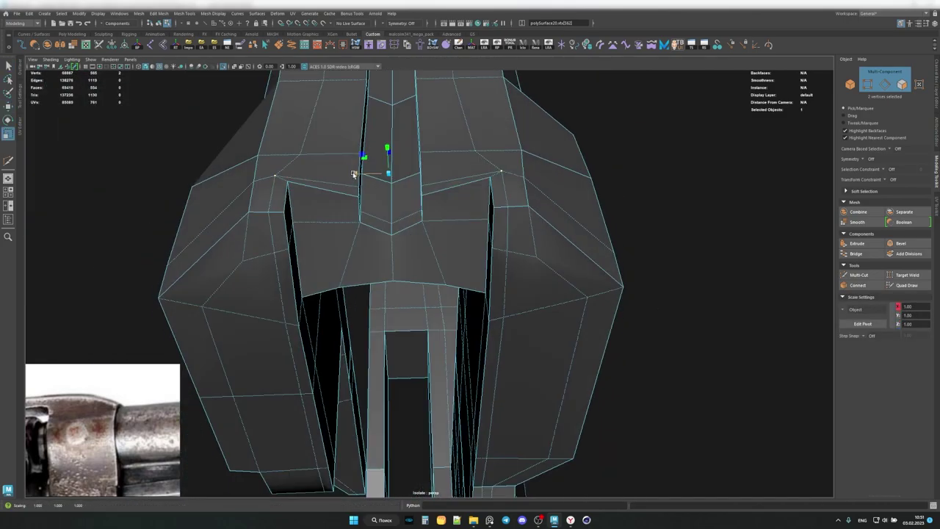
{"action": "left_click_drag", "start_coordinate": [376, 167], "coordinate": [454, 213], "text": "alt"}
{"action": "key", "text": "F8"}
{"action": "right_click", "coordinate": [454, 214], "text": "shift"}
{"action": "right_click_drag", "start_coordinate": [453, 213], "coordinate": [413, 212], "text": "shift"}
{"action": "mouse_move", "coordinate": [413, 211]}
{"action": "left_mouse_down", "text": "alt"}
{"action": "mouse_move", "coordinate": [430, 225]}
{"action": "mouse_move", "coordinate": [470, 229]}
{"action": "left_mouse_up", "text": "alt"}
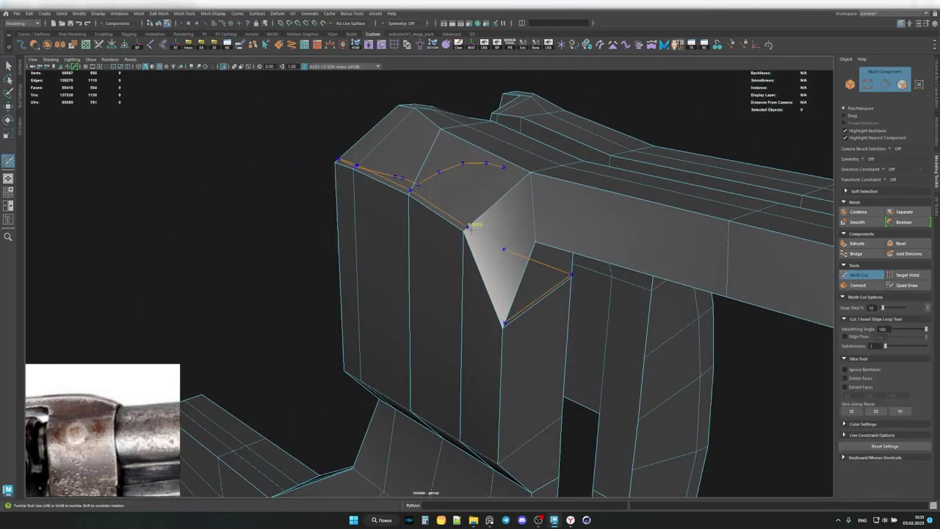
Commit the corner-face cut and Target Weld the leftover arch vertices.
{"action": "key", "text": "Return"}
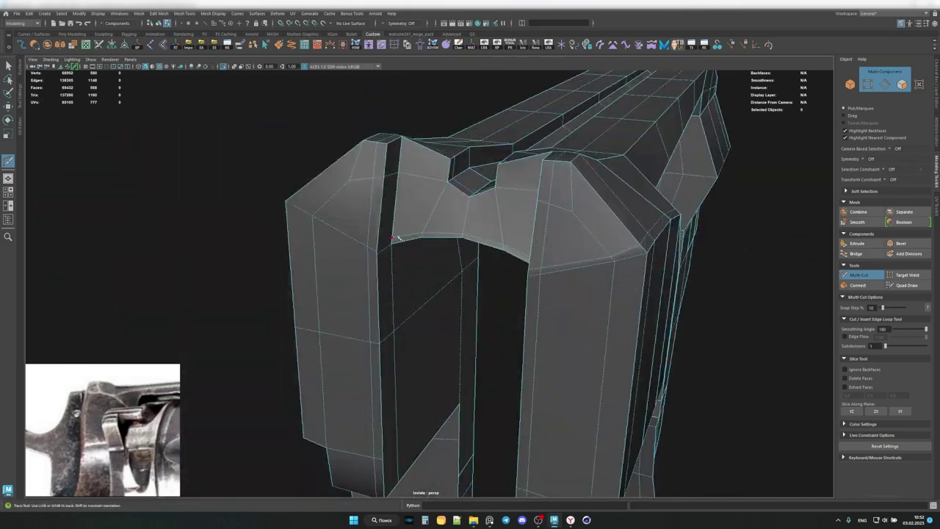
{"action": "left_click_drag", "start_coordinate": [468, 223], "coordinate": [411, 235], "text": "alt"}
{"action": "mouse_move", "coordinate": [336, 223]}
{"action": "middle_mouse_down", "text": "alt"}
{"action": "mouse_move", "coordinate": [408, 244]}
{"action": "mouse_move", "coordinate": [722, 272]}
{"action": "middle_mouse_up", "text": "alt"}
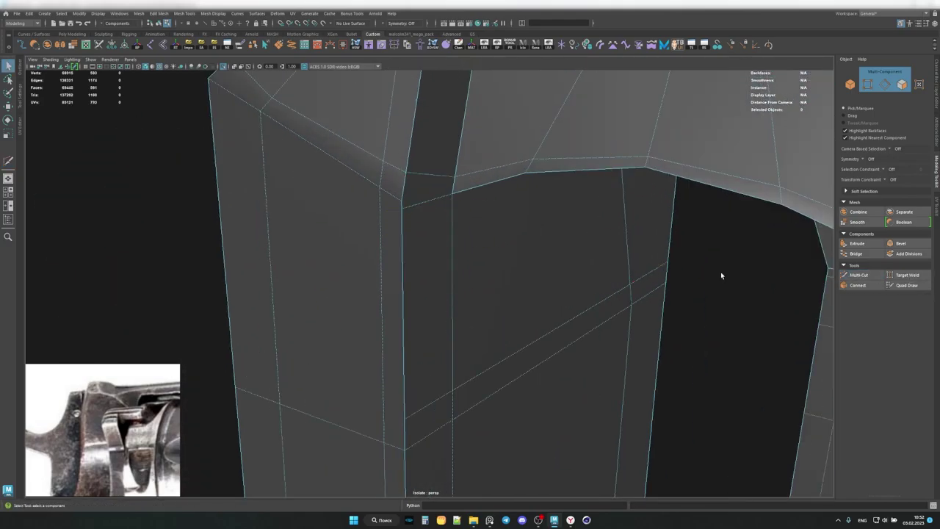
{"action": "left_click", "coordinate": [906, 275]}
{"action": "mouse_move", "coordinate": [416, 203]}
{"action": "left_mouse_down", "text": "alt"}
{"action": "mouse_move", "coordinate": [300, 178]}
{"action": "mouse_move", "coordinate": [499, 271]}
{"action": "mouse_move", "coordinate": [441, 265]}
{"action": "left_mouse_up", "text": "alt"}
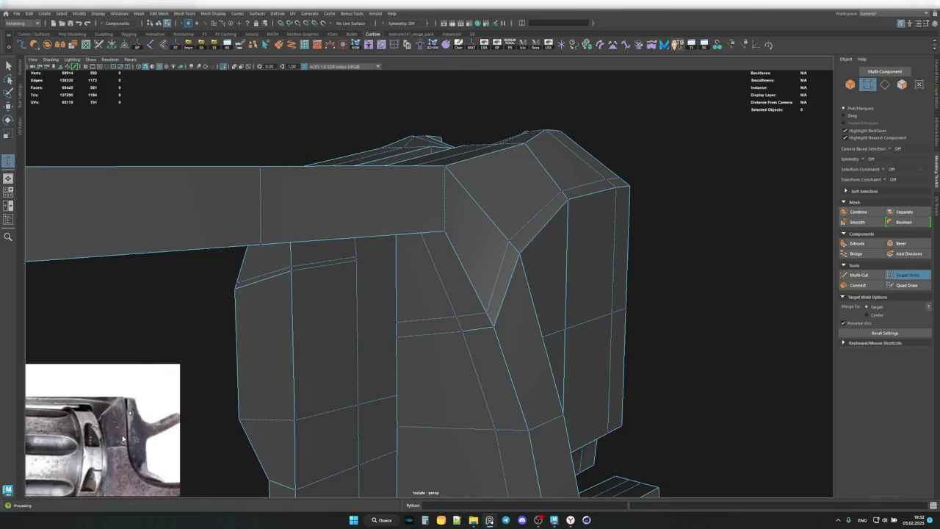
{"action": "mouse_move", "coordinate": [482, 266]}
{"action": "left_mouse_down", "text": "alt"}
{"action": "mouse_move", "coordinate": [529, 235]}
{"action": "mouse_move", "coordinate": [487, 216]}
{"action": "mouse_move", "coordinate": [379, 271]}
{"action": "left_mouse_up", "text": "alt"}
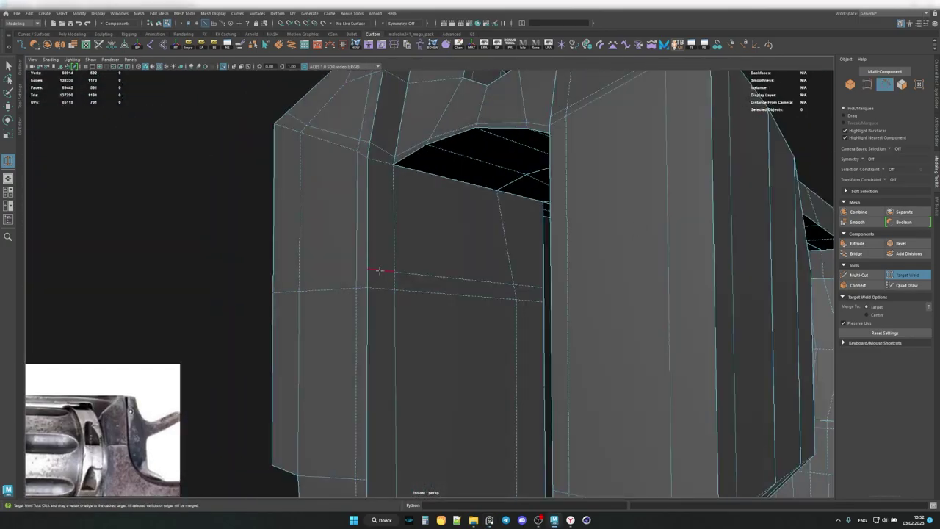
{"action": "key", "text": "F8"}
{"action": "mouse_move", "coordinate": [425, 300]}
{"action": "left_mouse_down", "text": "alt"}
{"action": "mouse_move", "coordinate": [462, 252]}
{"action": "mouse_move", "coordinate": [418, 262]}
{"action": "mouse_move", "coordinate": [425, 236]}
{"action": "left_mouse_up", "text": "alt"}
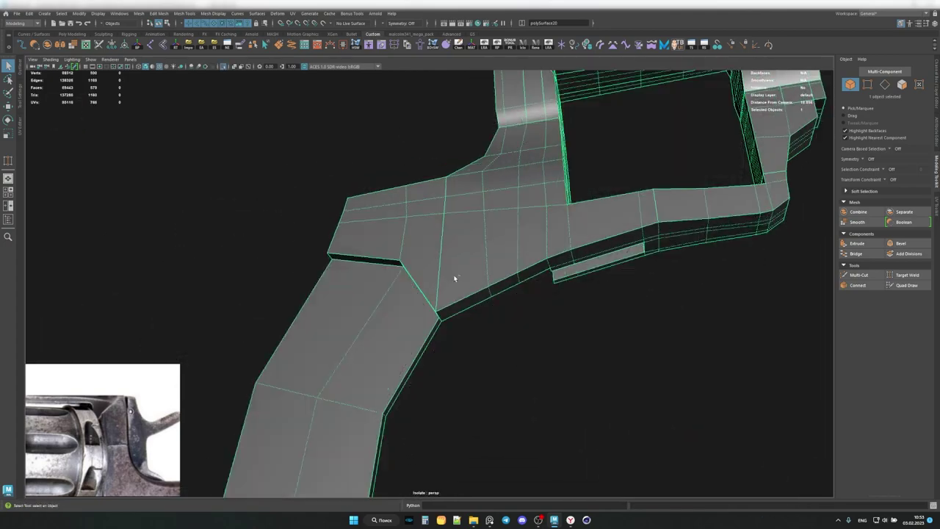
{"action": "mouse_move", "coordinate": [454, 272]}
{"action": "left_mouse_down", "text": "alt"}
{"action": "mouse_move", "coordinate": [441, 235]}
{"action": "mouse_move", "coordinate": [508, 215]}
{"action": "mouse_move", "coordinate": [430, 242]}
{"action": "mouse_move", "coordinate": [397, 203]}
{"action": "mouse_move", "coordinate": [357, 220]}
{"action": "mouse_move", "coordinate": [316, 297]}
{"action": "mouse_move", "coordinate": [433, 262]}
{"action": "mouse_move", "coordinate": [470, 287]}
{"action": "mouse_move", "coordinate": [478, 355]}
{"action": "left_mouse_up", "text": "alt"}
Cut a new edge path along the lower length of the side plate.
{"action": "left_click", "coordinate": [357, 221]}
{"action": "left_click_drag", "start_coordinate": [497, 321], "coordinate": [506, 335]}
{"action": "mouse_move", "coordinate": [507, 335]}
{"action": "left_mouse_down", "text": "alt"}
{"action": "mouse_move", "coordinate": [573, 367]}
{"action": "mouse_move", "coordinate": [550, 256]}
{"action": "mouse_move", "coordinate": [385, 252]}
{"action": "mouse_move", "coordinate": [440, 309]}
{"action": "mouse_move", "coordinate": [541, 373]}
{"action": "mouse_move", "coordinate": [470, 323]}
{"action": "mouse_move", "coordinate": [514, 352]}
{"action": "mouse_move", "coordinate": [556, 329]}
{"action": "mouse_move", "coordinate": [578, 288]}
{"action": "mouse_move", "coordinate": [476, 337]}
{"action": "mouse_move", "coordinate": [455, 286]}
{"action": "left_mouse_up", "text": "alt"}
{"action": "scroll", "coordinate": [442, 309], "scroll_direction": "up", "scroll_amount": 3}
{"action": "key", "text": "q"}
{"action": "key", "text": "F8"}
{"action": "key", "text": "ctrl+shift+x"}
{"action": "left_click_drag", "start_coordinate": [460, 230], "coordinate": [517, 325], "text": "alt"}
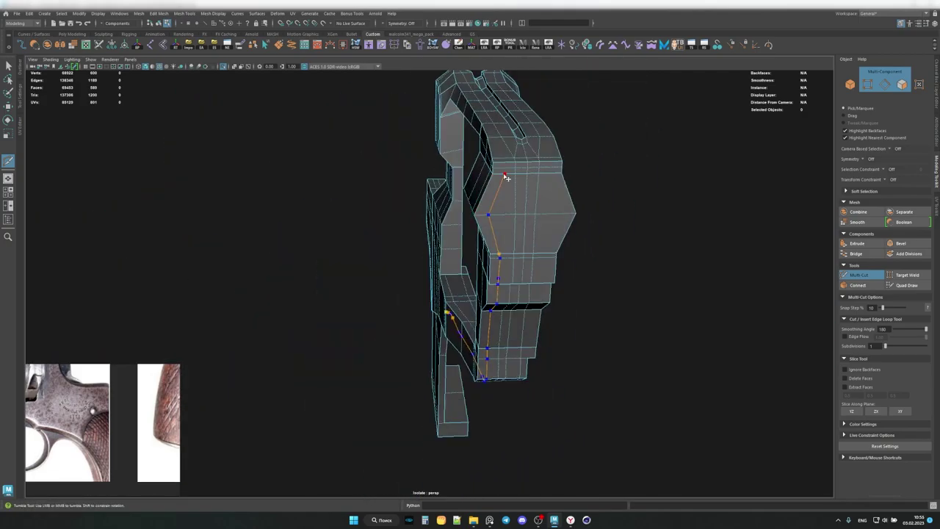
Insert an edge loop across the grip's bottom cap block and check it smoothed.
{"action": "left_click_drag", "start_coordinate": [520, 279], "coordinate": [551, 272], "text": "alt"}
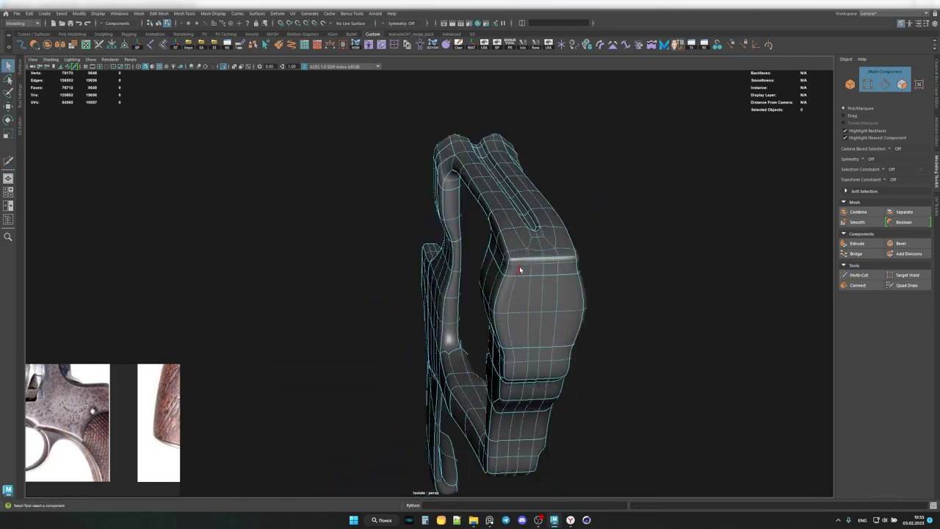
{"action": "key", "text": "F8"}
{"action": "mouse_move", "coordinate": [515, 309]}
{"action": "left_mouse_down", "text": "alt"}
{"action": "mouse_move", "coordinate": [487, 286]}
{"action": "mouse_move", "coordinate": [441, 340]}
{"action": "mouse_move", "coordinate": [423, 266]}
{"action": "mouse_move", "coordinate": [388, 308]}
{"action": "mouse_move", "coordinate": [504, 279]}
{"action": "mouse_move", "coordinate": [419, 331]}
{"action": "mouse_move", "coordinate": [394, 296]}
{"action": "left_mouse_up", "text": "alt"}
{"action": "double_click", "coordinate": [468, 286]}
{"action": "key", "text": "3"}
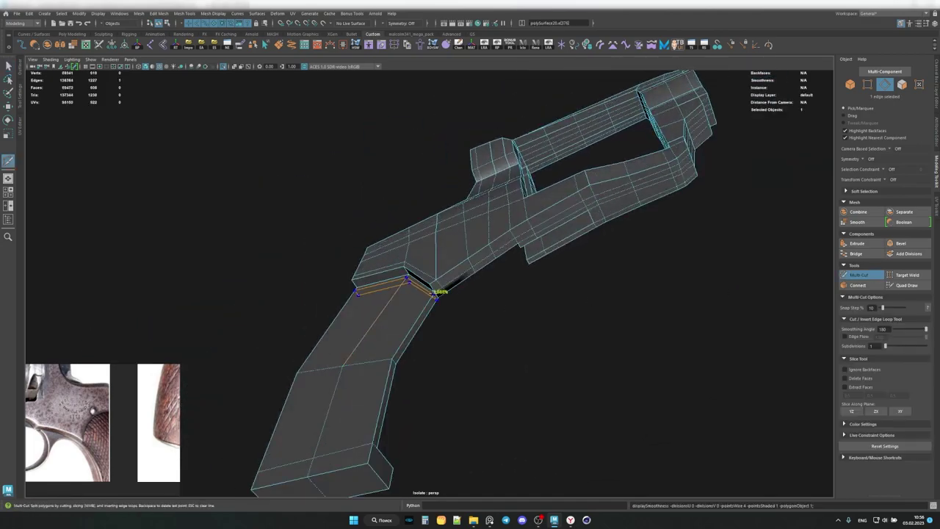
{"action": "mouse_move", "coordinate": [471, 335]}
{"action": "left_mouse_down", "text": "alt"}
{"action": "mouse_move", "coordinate": [451, 279]}
{"action": "mouse_move", "coordinate": [453, 288]}
{"action": "left_mouse_up", "text": "alt"}
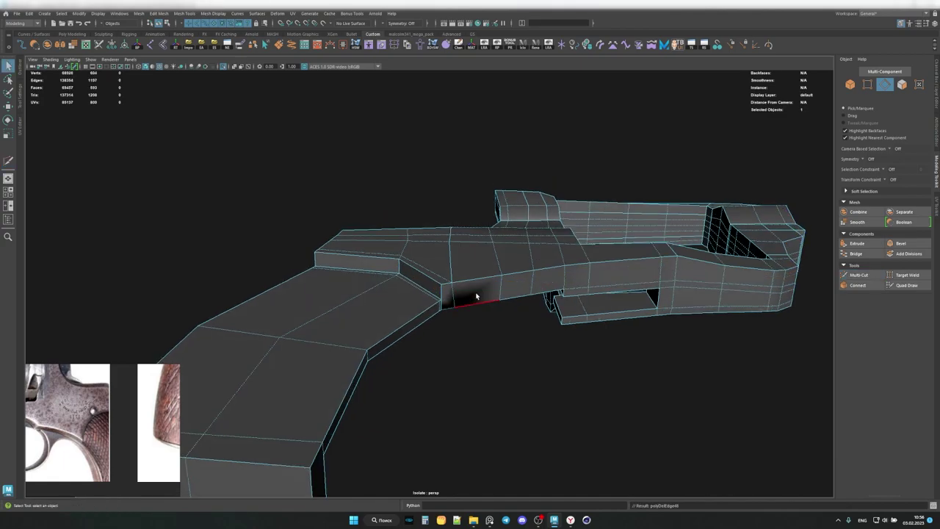
{"action": "mouse_move", "coordinate": [569, 267]}
{"action": "left_mouse_down", "text": "alt"}
{"action": "mouse_move", "coordinate": [466, 204]}
{"action": "mouse_move", "coordinate": [413, 222]}
{"action": "mouse_move", "coordinate": [451, 242]}
{"action": "mouse_move", "coordinate": [424, 222]}
{"action": "mouse_move", "coordinate": [293, 225]}
{"action": "mouse_move", "coordinate": [352, 252]}
{"action": "left_mouse_up", "text": "alt"}
{"action": "key", "text": "3"}
{"action": "key", "text": "1"}
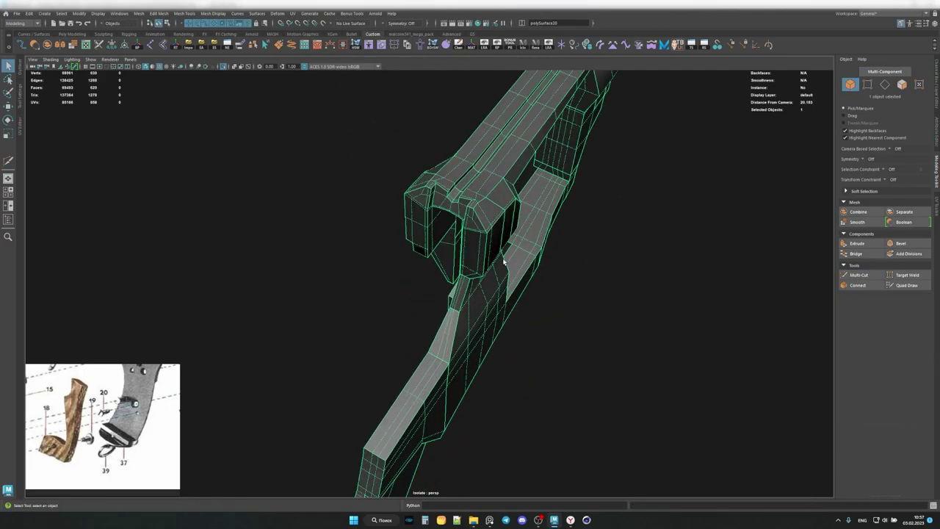
Run a cut along the full length of the frame.
{"action": "mouse_move", "coordinate": [504, 261]}
{"action": "left_mouse_down", "text": "alt"}
{"action": "mouse_move", "coordinate": [478, 299]}
{"action": "mouse_move", "coordinate": [340, 379]}
{"action": "mouse_move", "coordinate": [409, 296]}
{"action": "mouse_move", "coordinate": [359, 296]}
{"action": "mouse_move", "coordinate": [312, 257]}
{"action": "left_mouse_up", "text": "alt"}
{"action": "left_click_drag", "start_coordinate": [742, 331], "coordinate": [631, 240], "text": "alt"}
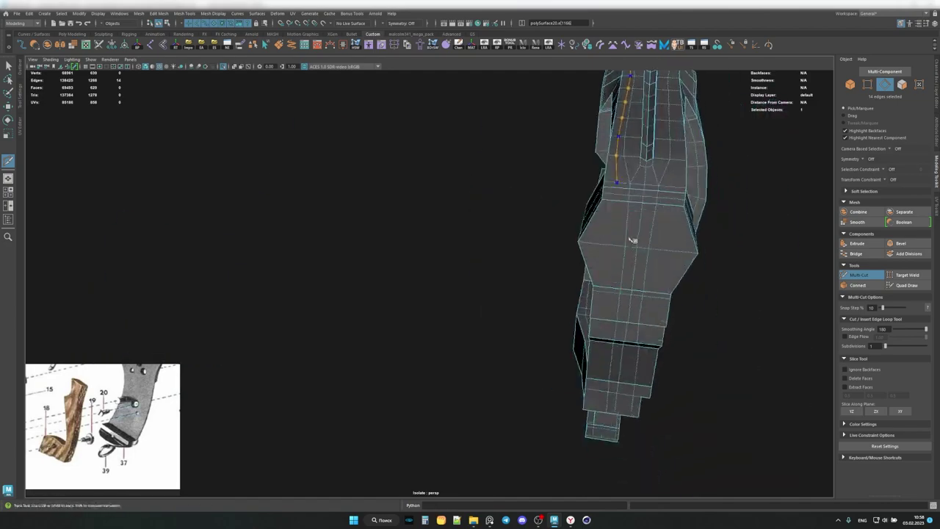
{"action": "middle_click_drag", "start_coordinate": [602, 343], "coordinate": [585, 261], "text": "alt"}
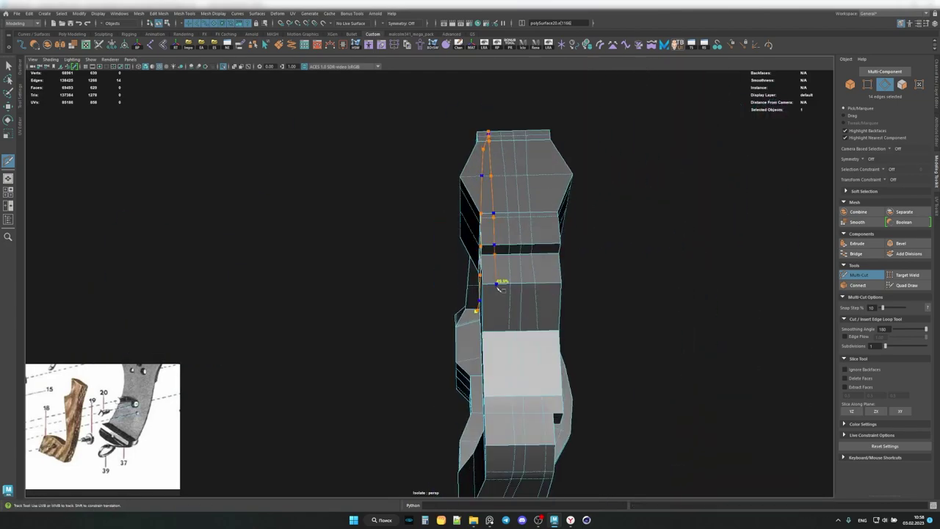
{"action": "mouse_move", "coordinate": [493, 341]}
{"action": "left_mouse_down", "text": "alt"}
{"action": "mouse_move", "coordinate": [411, 309]}
{"action": "mouse_move", "coordinate": [441, 265]}
{"action": "left_mouse_up", "text": "alt"}
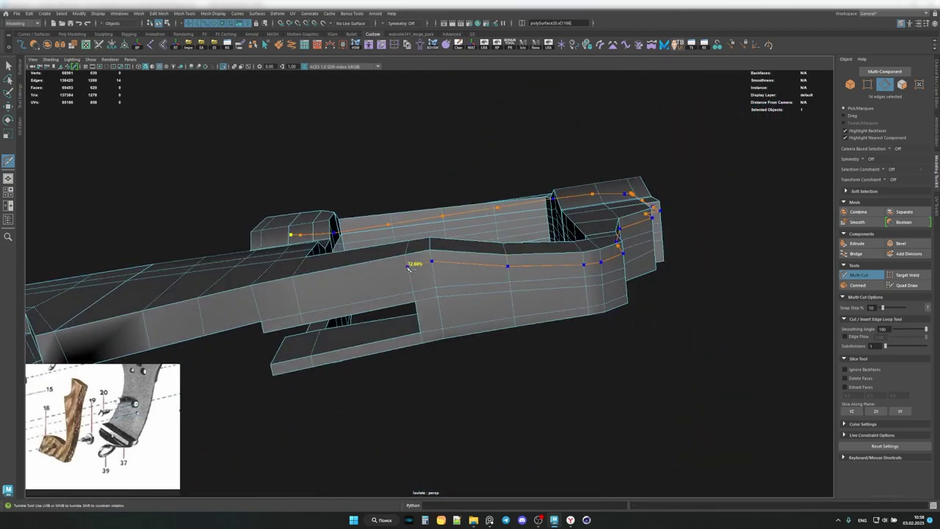
{"action": "middle_click_drag", "start_coordinate": [440, 265], "coordinate": [470, 283], "text": "alt"}
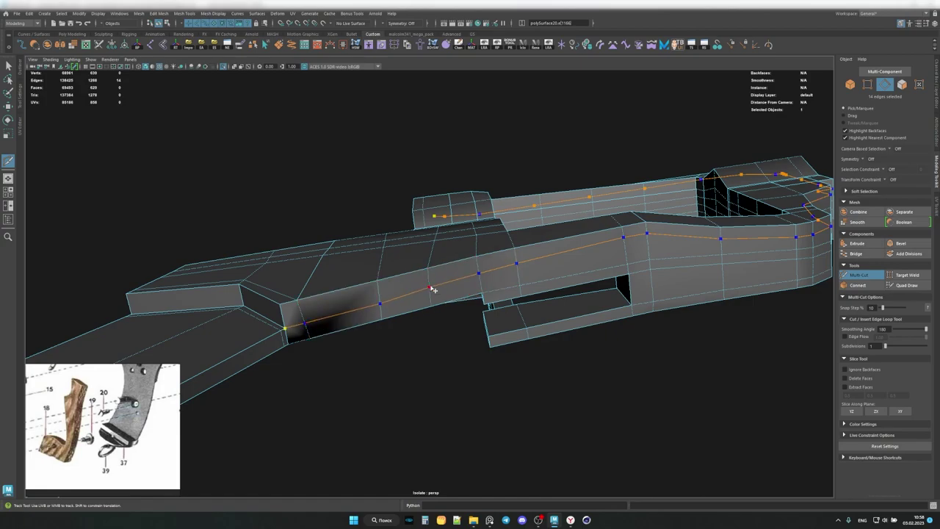
{"action": "mouse_move", "coordinate": [497, 291]}
{"action": "left_mouse_down", "text": "alt"}
{"action": "mouse_move", "coordinate": [594, 240]}
{"action": "mouse_move", "coordinate": [496, 230]}
{"action": "mouse_move", "coordinate": [429, 307]}
{"action": "left_mouse_up", "text": "alt"}
{"action": "key", "text": "q"}
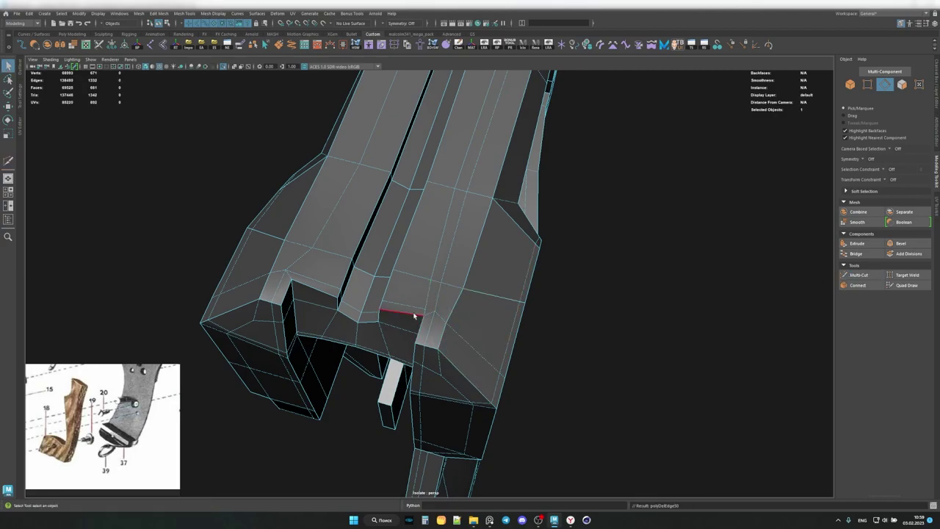
Undo the last underside edge deletion to tidy the frame's underside edges.
{"action": "key", "text": "ctrl+z"}
{"action": "mouse_move", "coordinate": [443, 327]}
{"action": "left_mouse_down", "text": "alt"}
{"action": "mouse_move", "coordinate": [426, 286]}
{"action": "mouse_move", "coordinate": [441, 261]}
{"action": "mouse_move", "coordinate": [694, 289]}
{"action": "mouse_move", "coordinate": [514, 293]}
{"action": "mouse_move", "coordinate": [473, 272]}
{"action": "mouse_move", "coordinate": [446, 294]}
{"action": "mouse_move", "coordinate": [583, 279]}
{"action": "mouse_move", "coordinate": [562, 310]}
{"action": "mouse_move", "coordinate": [433, 252]}
{"action": "mouse_move", "coordinate": [380, 296]}
{"action": "mouse_move", "coordinate": [445, 346]}
{"action": "left_mouse_up", "text": "alt"}
{"action": "key", "text": "ctrl+w"}
{"action": "key", "text": "ctrl+shift+x"}
{"action": "key", "text": "F8"}
{"action": "key", "text": "3"}
Weld the stray vertices at the grip's butt end and check it smoothed.
{"action": "key", "text": "3"}
{"action": "left_click", "coordinate": [432, 252]}
{"action": "key", "text": "1"}
{"action": "scroll", "coordinate": [445, 346], "scroll_direction": "up", "scroll_amount": 3}
{"action": "left_click", "coordinate": [859, 276]}
{"action": "mouse_move", "coordinate": [514, 294]}
{"action": "left_mouse_down", "text": "alt"}
{"action": "mouse_move", "coordinate": [475, 308]}
{"action": "mouse_move", "coordinate": [448, 292]}
{"action": "left_mouse_up", "text": "alt"}
{"action": "mouse_move", "coordinate": [448, 292]}
{"action": "left_mouse_down", "text": "alt"}
{"action": "mouse_move", "coordinate": [497, 292]}
{"action": "mouse_move", "coordinate": [462, 294]}
{"action": "left_mouse_up", "text": "alt"}
{"action": "key", "text": "F8"}
{"action": "key", "text": "3"}
Begin an edge loop along the top strap.
{"action": "key", "text": "F8"}
{"action": "key", "text": "1"}
{"action": "scroll", "coordinate": [317, 230], "scroll_direction": "up", "scroll_amount": 5}
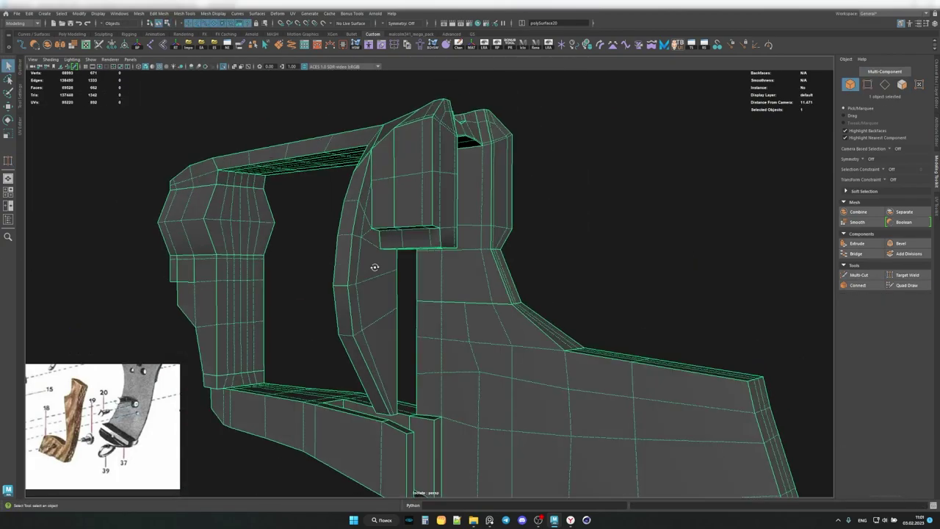
{"action": "key", "text": "ctrl+shift+x"}
{"action": "mouse_move", "coordinate": [374, 265]}
{"action": "left_mouse_down", "text": "alt"}
{"action": "mouse_move", "coordinate": [367, 357]}
{"action": "mouse_move", "coordinate": [382, 329]}
{"action": "mouse_move", "coordinate": [382, 254]}
{"action": "mouse_move", "coordinate": [363, 276]}
{"action": "left_mouse_up", "text": "alt"}
{"action": "key", "text": "q"}
{"action": "key", "text": "F8"}
Show the full revolver to compare with the cylinder, then isolate the frame again.
{"action": "key", "text": "f"}
{"action": "right_click_drag", "start_coordinate": [378, 245], "coordinate": [370, 235]}
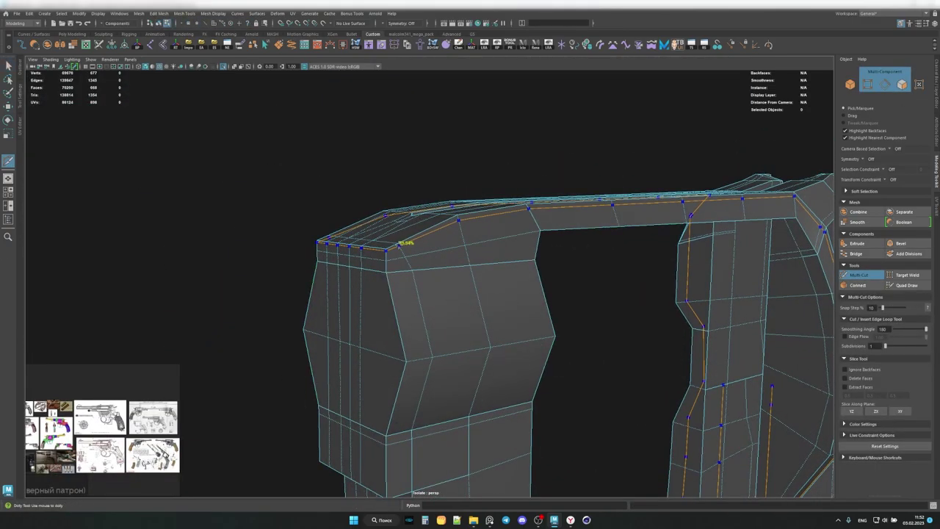
{"action": "key", "text": "ctrl+shift+x"}
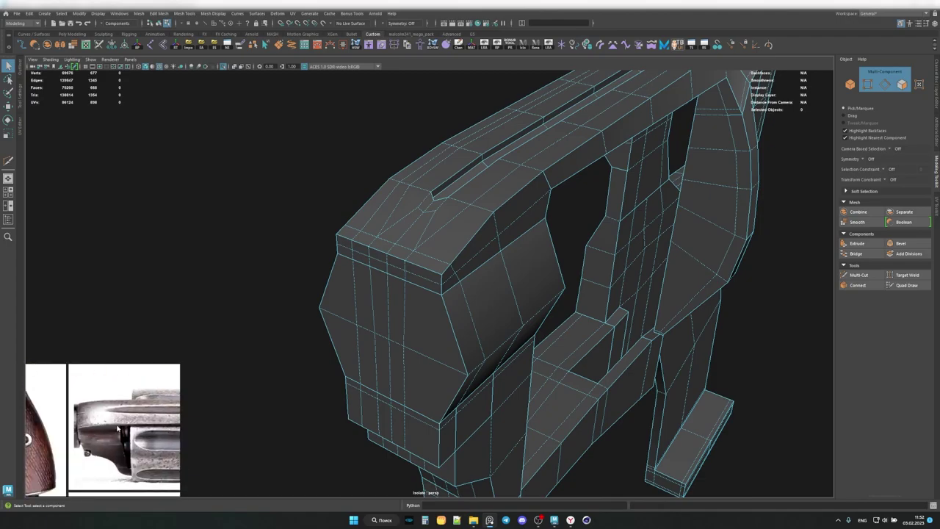
{"action": "key", "text": "F8"}
{"action": "key", "text": "ctrl+1"}
{"action": "scroll", "coordinate": [440, 294], "scroll_direction": "up", "scroll_amount": 4}
{"action": "mouse_move", "coordinate": [477, 213]}
{"action": "left_mouse_down", "text": "alt"}
{"action": "mouse_move", "coordinate": [451, 248]}
{"action": "mouse_move", "coordinate": [451, 275]}
{"action": "mouse_move", "coordinate": [518, 317]}
{"action": "mouse_move", "coordinate": [455, 279]}
{"action": "left_mouse_up", "text": "alt"}
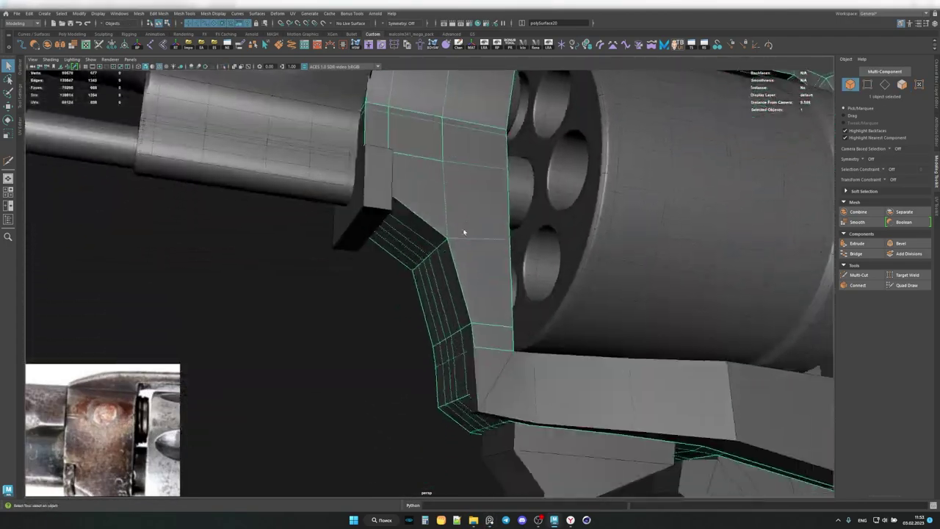
{"action": "key", "text": "ctrl+1"}
Add a new edge loop on the frame and delete the unwanted edge.
{"action": "right_click", "coordinate": [488, 301], "text": "shift"}
{"action": "left_click", "coordinate": [461, 239], "text": "ctrl"}
{"action": "left_click_drag", "start_coordinate": [461, 239], "coordinate": [474, 323], "text": "alt"}
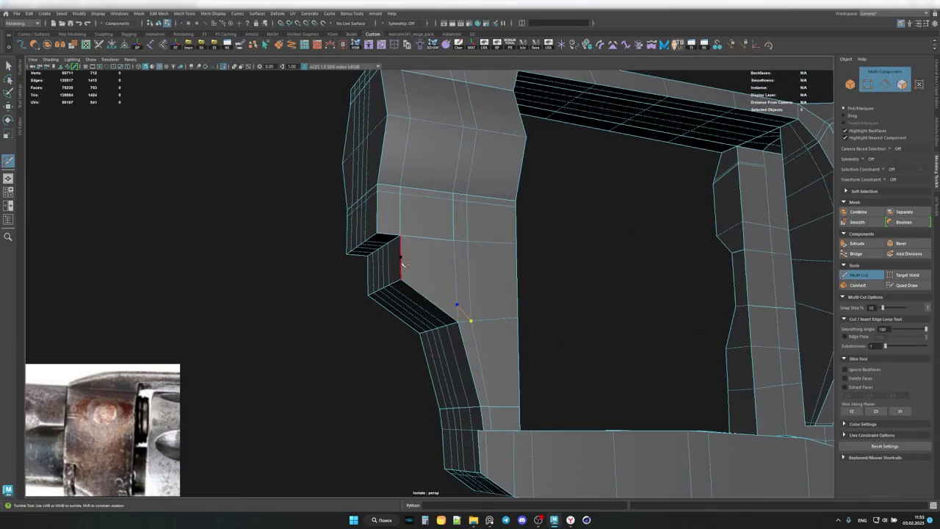
{"action": "mouse_move", "coordinate": [402, 264]}
{"action": "left_mouse_down", "text": "alt"}
{"action": "mouse_move", "coordinate": [257, 294]}
{"action": "mouse_move", "coordinate": [275, 315]}
{"action": "left_mouse_up", "text": "alt"}
{"action": "key", "text": "q"}
{"action": "mouse_move", "coordinate": [330, 245]}
{"action": "left_mouse_down", "text": "alt"}
{"action": "mouse_move", "coordinate": [454, 356]}
{"action": "mouse_move", "coordinate": [449, 296]}
{"action": "mouse_move", "coordinate": [362, 279]}
{"action": "mouse_move", "coordinate": [377, 243]}
{"action": "left_mouse_up", "text": "alt"}
{"action": "key", "text": "F8"}
Cut a support edge around the lower strap's rounded corner.
{"action": "right_click_drag", "start_coordinate": [377, 243], "coordinate": [525, 179], "text": "alt"}
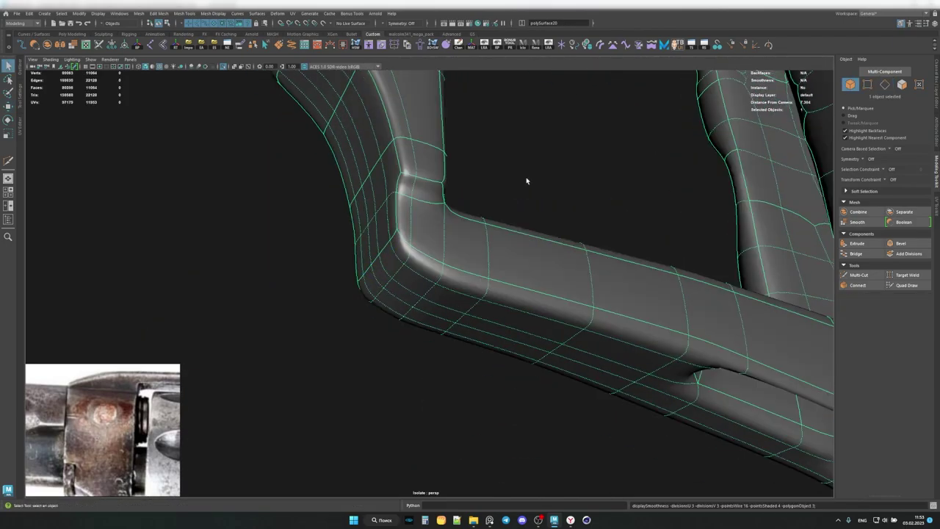
{"action": "left_click_drag", "start_coordinate": [524, 179], "coordinate": [441, 240], "text": "alt"}
{"action": "right_click_drag", "start_coordinate": [531, 237], "coordinate": [412, 250], "text": "alt"}
{"action": "right_click_drag", "start_coordinate": [411, 249], "coordinate": [370, 252], "text": "shift"}
{"action": "left_click_drag", "start_coordinate": [371, 252], "coordinate": [368, 251], "text": "alt"}
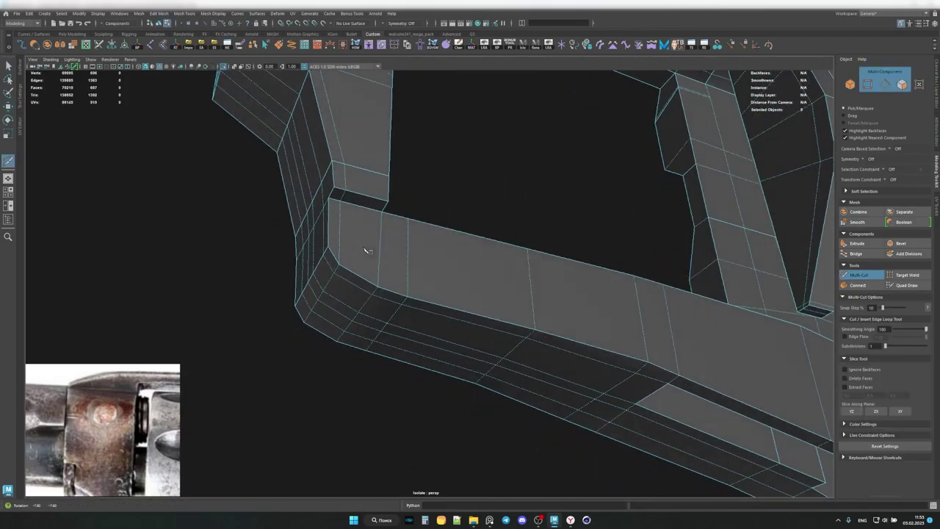
{"action": "left_click", "coordinate": [410, 283]}
{"action": "left_click", "coordinate": [530, 317]}
{"action": "middle_click_drag", "start_coordinate": [531, 317], "coordinate": [474, 308], "text": "alt"}
{"action": "key", "text": "Return"}
Confirm the lower corner rounds off cleanly in smooth preview.
{"action": "mouse_move", "coordinate": [585, 355]}
{"action": "left_mouse_down", "text": "alt"}
{"action": "mouse_move", "coordinate": [430, 272]}
{"action": "mouse_move", "coordinate": [426, 279]}
{"action": "mouse_move", "coordinate": [465, 275]}
{"action": "mouse_move", "coordinate": [436, 286]}
{"action": "left_mouse_up", "text": "alt"}
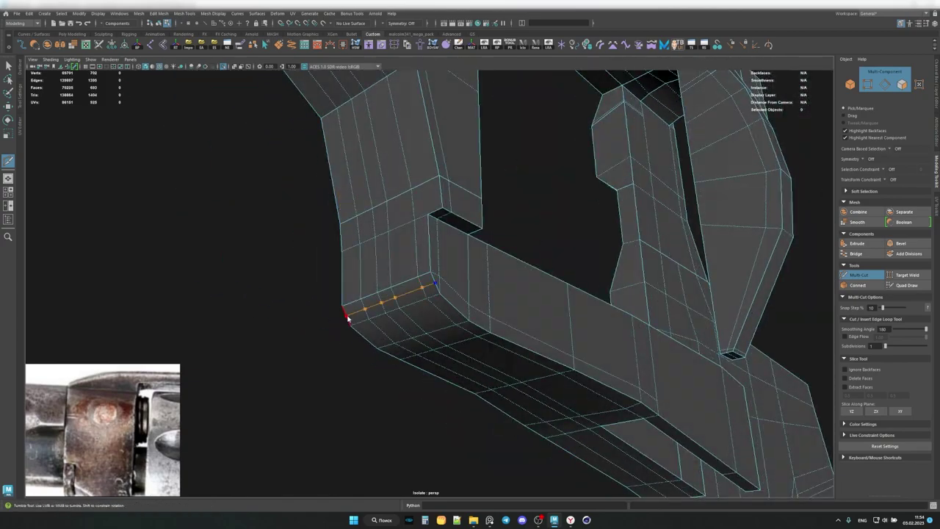
{"action": "mouse_move", "coordinate": [348, 318]}
{"action": "left_mouse_down", "text": "alt"}
{"action": "mouse_move", "coordinate": [361, 315]}
{"action": "mouse_move", "coordinate": [373, 279]}
{"action": "left_mouse_up", "text": "alt"}
{"action": "key", "text": "q"}
{"action": "key", "text": "F8"}
{"action": "key", "text": "3"}
{"action": "key", "text": "1"}
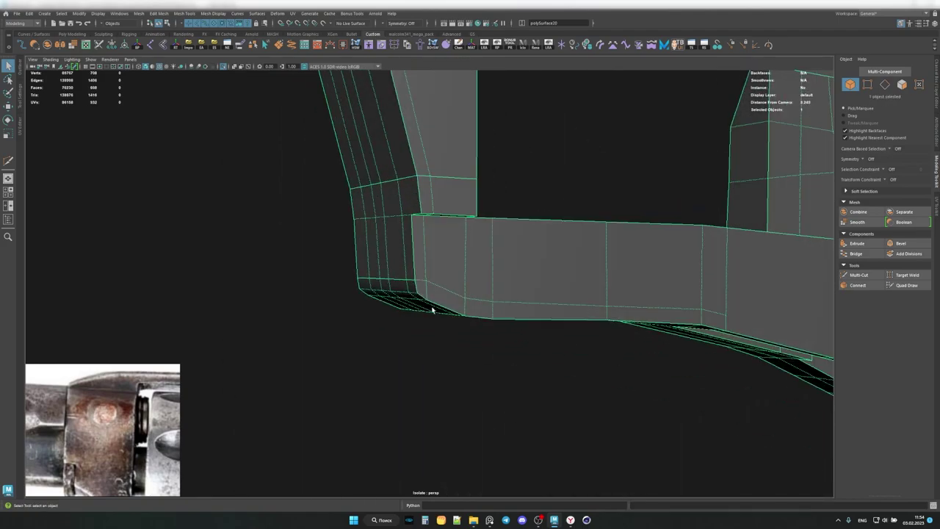
{"action": "mouse_move", "coordinate": [428, 306]}
{"action": "right_mouse_down", "text": "alt"}
{"action": "mouse_move", "coordinate": [443, 279]}
{"action": "mouse_move", "coordinate": [383, 269]}
{"action": "right_mouse_up", "text": "alt"}
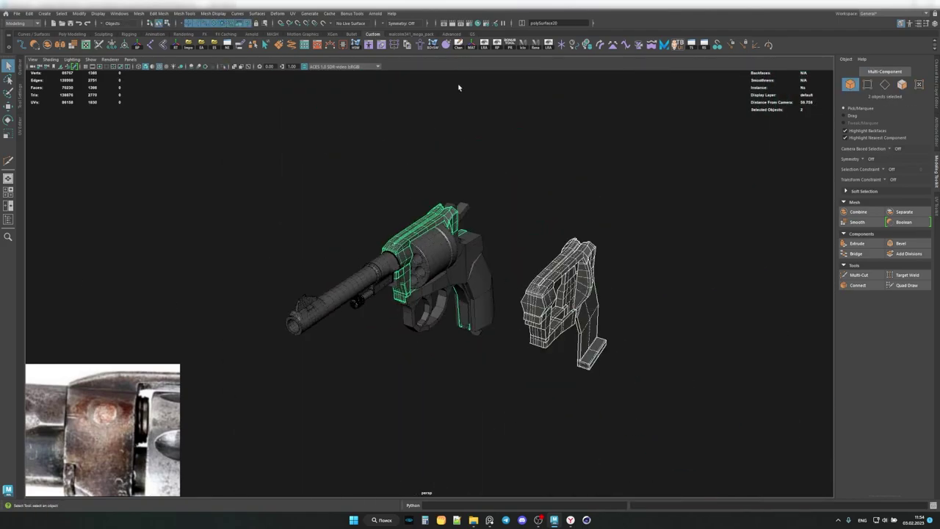
Merge the white wireframe piece into the frame and view the combined mesh isolated.
{"action": "key", "text": "g"}
{"action": "mouse_move", "coordinate": [458, 87]}
{"action": "right_mouse_down", "text": "alt"}
{"action": "mouse_move", "coordinate": [375, 399]}
{"action": "mouse_move", "coordinate": [497, 245]}
{"action": "right_mouse_up", "text": "alt"}
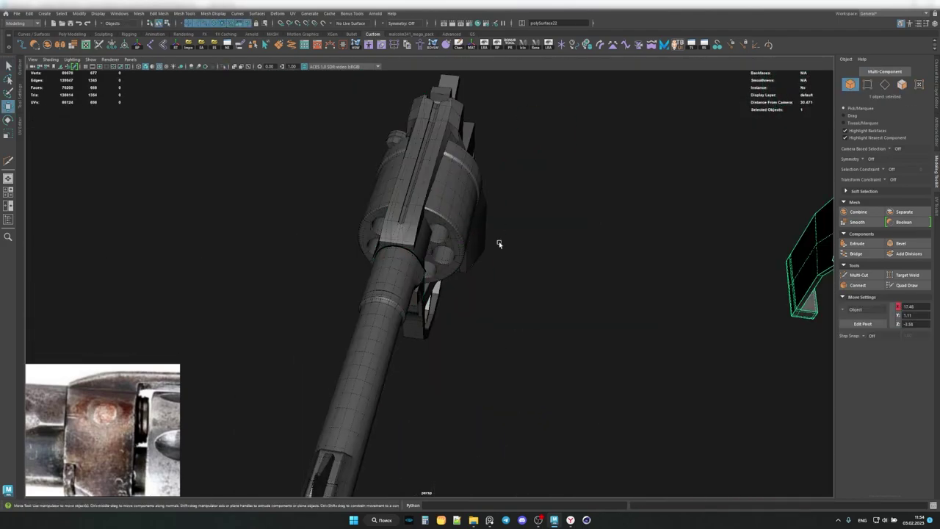
{"action": "key", "text": "ctrl+1"}
{"action": "key", "text": "f"}
{"action": "left_click_drag", "start_coordinate": [453, 262], "coordinate": [205, 430], "text": "alt"}
{"action": "key", "text": "w"}
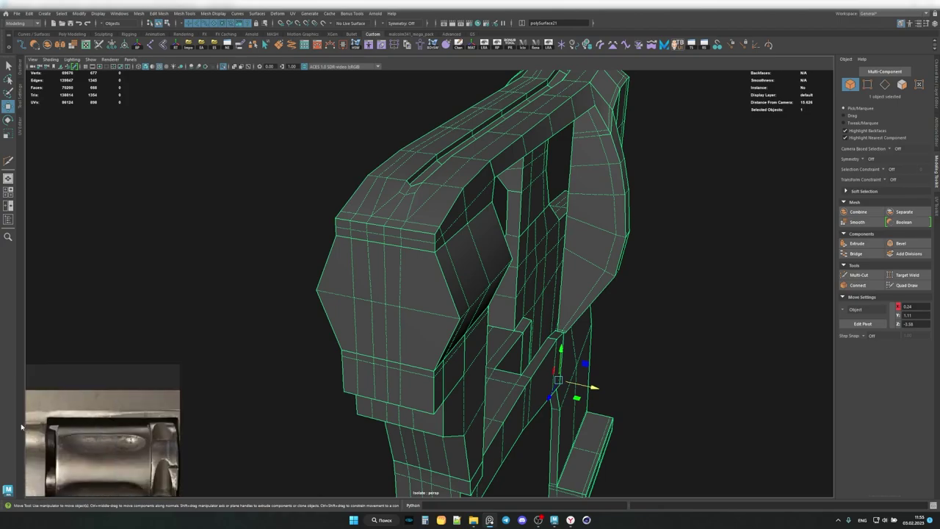
{"action": "left_click_drag", "start_coordinate": [79, 453], "coordinate": [465, 291], "text": "alt"}
{"action": "mouse_move", "coordinate": [413, 413]}
{"action": "left_mouse_down", "text": "alt"}
{"action": "mouse_move", "coordinate": [399, 294]}
{"action": "mouse_move", "coordinate": [444, 295]}
{"action": "mouse_move", "coordinate": [459, 265]}
{"action": "mouse_move", "coordinate": [331, 248]}
{"action": "left_mouse_up", "text": "alt"}
Preview the frame smoothed and orbit around it to inspect the top strap.
{"action": "key", "text": "F8"}
{"action": "mouse_move", "coordinate": [378, 197]}
{"action": "left_mouse_down", "text": "alt"}
{"action": "mouse_move", "coordinate": [378, 252]}
{"action": "mouse_move", "coordinate": [482, 245]}
{"action": "mouse_move", "coordinate": [457, 263]}
{"action": "mouse_move", "coordinate": [535, 235]}
{"action": "left_mouse_up", "text": "alt"}
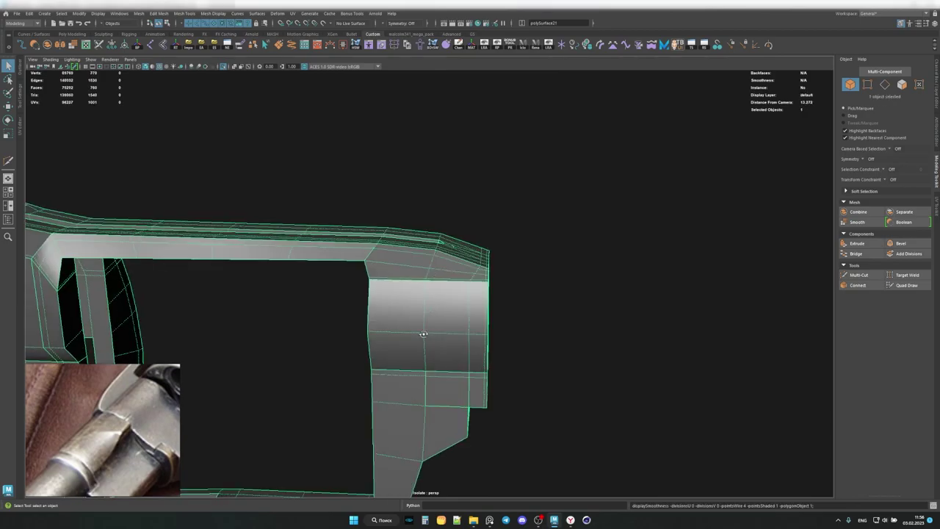
{"action": "mouse_move", "coordinate": [423, 334]}
{"action": "left_mouse_down", "text": "alt"}
{"action": "mouse_move", "coordinate": [414, 293]}
{"action": "mouse_move", "coordinate": [406, 326]}
{"action": "mouse_move", "coordinate": [445, 314]}
{"action": "mouse_move", "coordinate": [491, 364]}
{"action": "left_mouse_up", "text": "alt"}
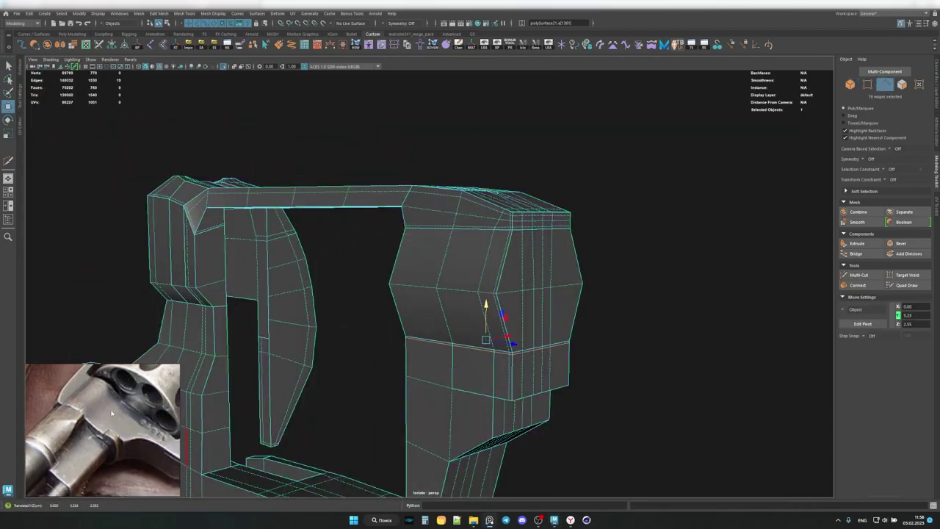
{"action": "key", "text": "3"}
{"action": "mouse_move", "coordinate": [486, 315]}
{"action": "left_mouse_down", "text": "alt"}
{"action": "mouse_move", "coordinate": [441, 294]}
{"action": "mouse_move", "coordinate": [479, 333]}
{"action": "mouse_move", "coordinate": [744, 303]}
{"action": "left_mouse_up", "text": "alt"}
Turn off smooth preview and return to object selection on the low-poly cage.
{"action": "key", "text": "F8"}
{"action": "key", "text": "q"}
{"action": "key", "text": "1"}
{"action": "key", "text": "F8"}
{"action": "key", "text": "q"}
{"action": "mouse_move", "coordinate": [498, 324]}
{"action": "left_mouse_down", "text": "alt"}
{"action": "mouse_move", "coordinate": [519, 276]}
{"action": "mouse_move", "coordinate": [466, 342]}
{"action": "mouse_move", "coordinate": [475, 287]}
{"action": "mouse_move", "coordinate": [510, 277]}
{"action": "mouse_move", "coordinate": [489, 287]}
{"action": "mouse_move", "coordinate": [475, 231]}
{"action": "left_mouse_up", "text": "alt"}
{"action": "key", "text": "q"}
{"action": "key", "text": "F8"}
{"action": "key", "text": "1"}
Select the top groove edges, slide them, and check the result smoothed.
{"action": "key", "text": "F10"}
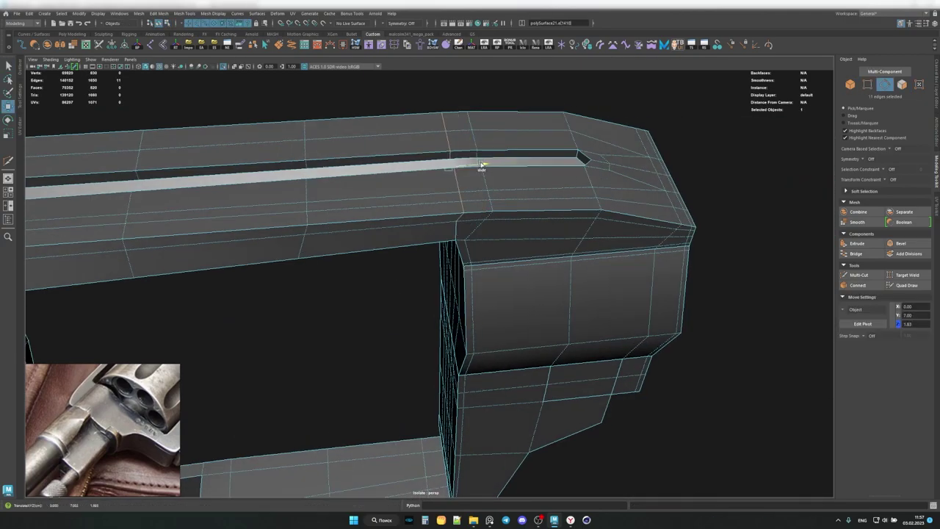
{"action": "mouse_move", "coordinate": [477, 129]}
{"action": "left_mouse_down", "text": "alt"}
{"action": "mouse_move", "coordinate": [487, 183]}
{"action": "mouse_move", "coordinate": [610, 226]}
{"action": "mouse_move", "coordinate": [504, 213]}
{"action": "left_mouse_up", "text": "alt"}
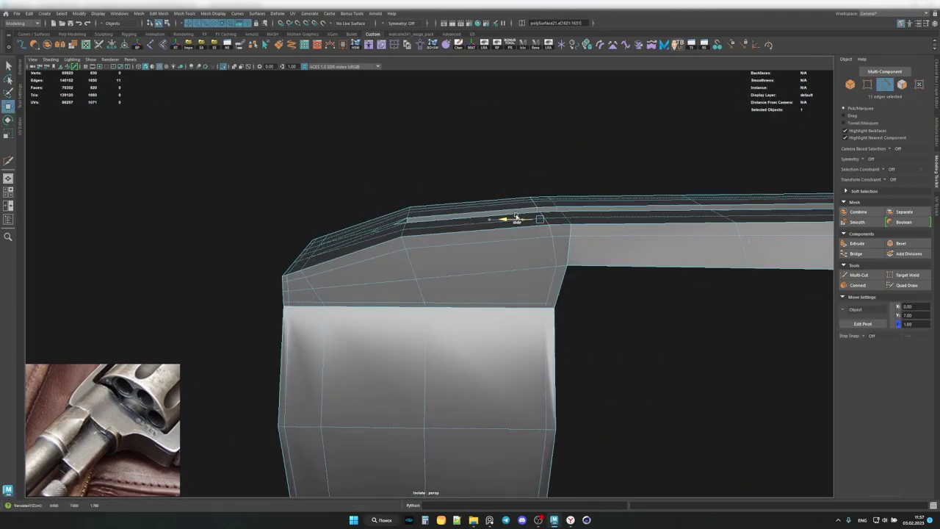
{"action": "key", "text": "e"}
{"action": "mouse_move", "coordinate": [548, 235]}
{"action": "left_mouse_down", "text": "alt"}
{"action": "mouse_move", "coordinate": [503, 237]}
{"action": "mouse_move", "coordinate": [724, 336]}
{"action": "mouse_move", "coordinate": [386, 272]}
{"action": "mouse_move", "coordinate": [496, 295]}
{"action": "mouse_move", "coordinate": [482, 247]}
{"action": "mouse_move", "coordinate": [453, 251]}
{"action": "left_mouse_up", "text": "alt"}
{"action": "key", "text": "F8"}
{"action": "key", "text": "3"}
{"action": "key", "text": "q"}
{"action": "key", "text": "F8"}
{"action": "key", "text": "3"}
Undo back through the groove and strap vertex edits, comparing cage and smoothed views.
{"action": "key", "text": "ctrl+z"}
{"action": "key", "text": "ctrl+z"}
{"action": "key", "text": "ctrl+z"}
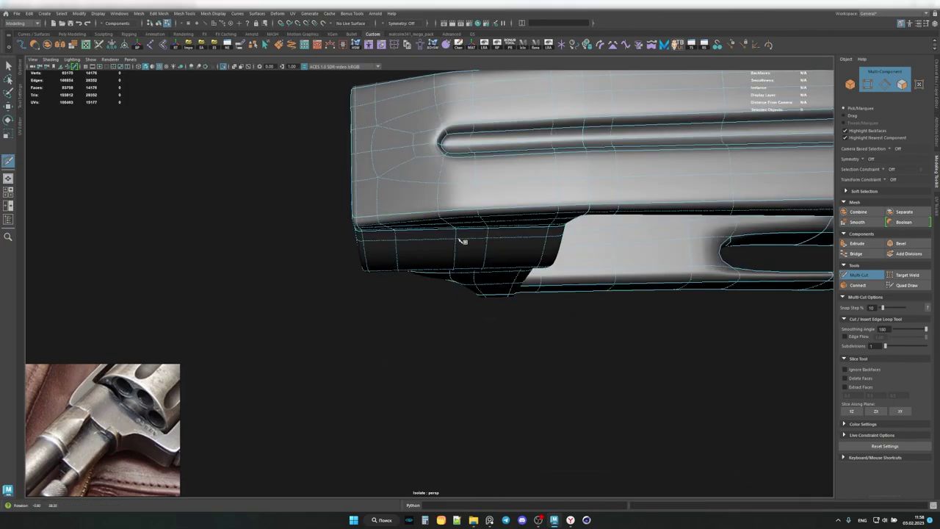
{"action": "key", "text": "ctrl+z"}
{"action": "key", "text": "ctrl+z"}
{"action": "key", "text": "ctrl+z"}
{"action": "key", "text": "ctrl+z"}
{"action": "key", "text": "ctrl+z"}
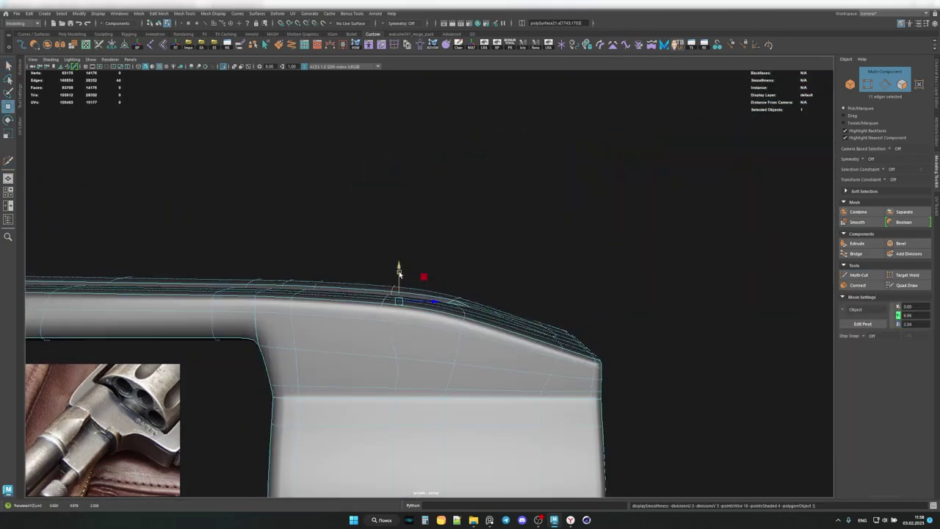
{"action": "key", "text": "ctrl+z"}
{"action": "key", "text": "ctrl+z"}
{"action": "key", "text": "ctrl+z"}
{"action": "key", "text": "ctrl+z"}
{"action": "key", "text": "ctrl+z"}
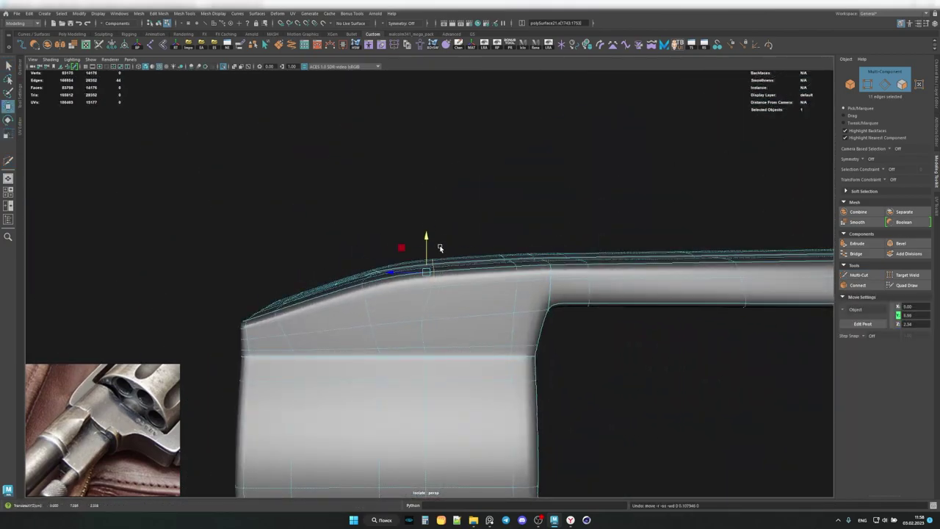
{"action": "key", "text": "1"}
{"action": "key", "text": "ctrl+z"}
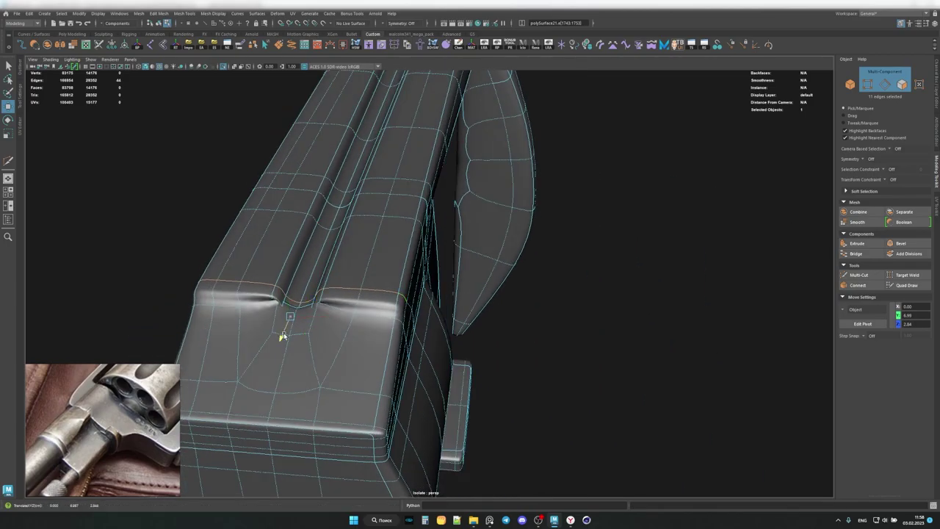
{"action": "key", "text": "ctrl+z"}
{"action": "key", "text": "ctrl+z"}
{"action": "key", "text": "ctrl+z"}
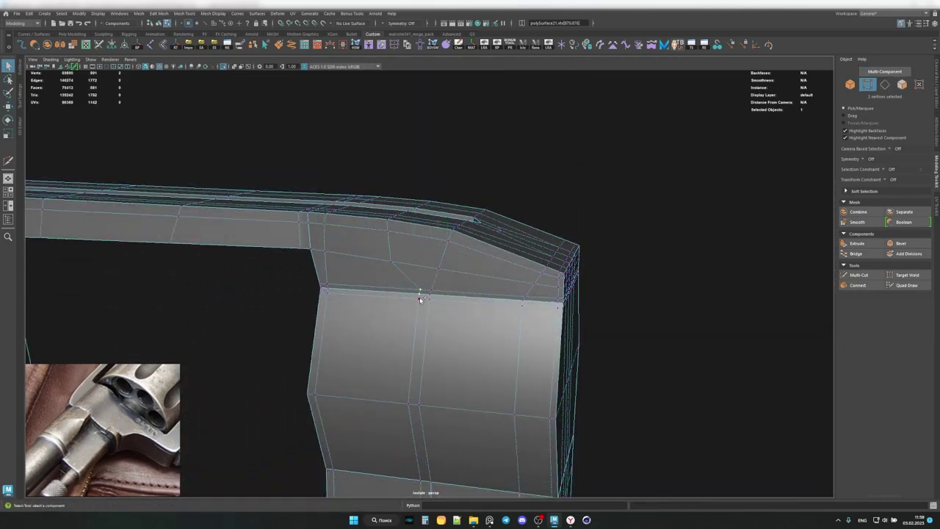
{"action": "key", "text": "ctrl+z"}
{"action": "key", "text": "ctrl+z"}
{"action": "key", "text": "ctrl+z"}
{"action": "key", "text": "ctrl+z"}
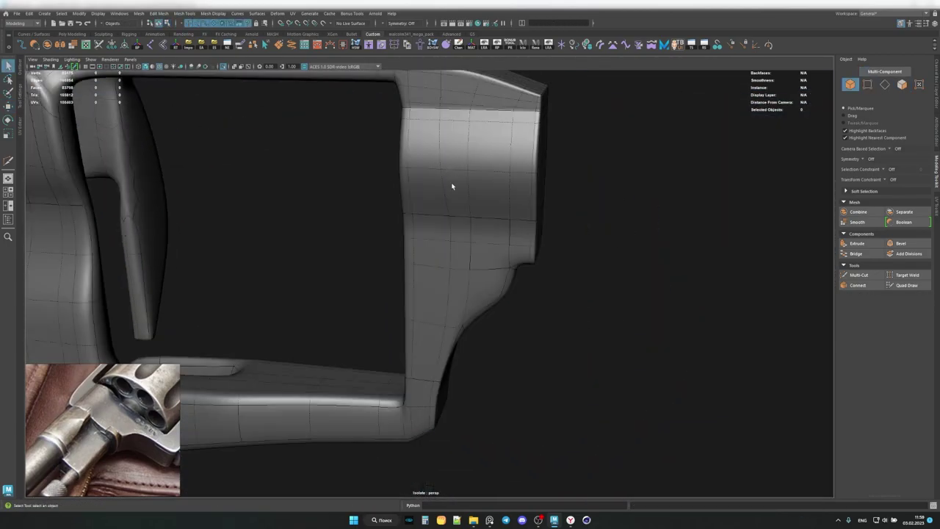
{"action": "key", "text": "ctrl+z"}
Undo the stray edits and commit a cut along the frame's lower edge.
{"action": "left_click_drag", "start_coordinate": [521, 170], "coordinate": [646, 242], "text": "alt"}
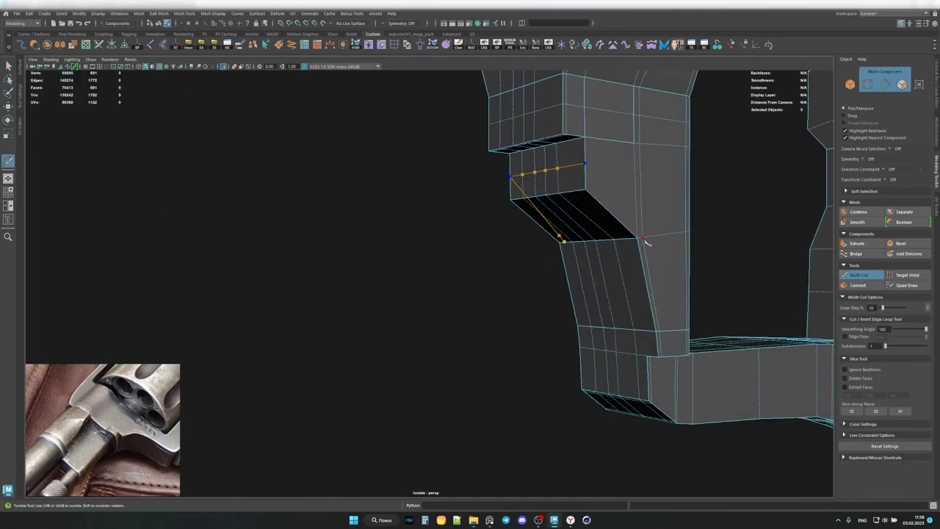
{"action": "key", "text": "ctrl+z"}
{"action": "key", "text": "ctrl+z"}
{"action": "key", "text": "ctrl+z"}
{"action": "key", "text": "ctrl+z"}
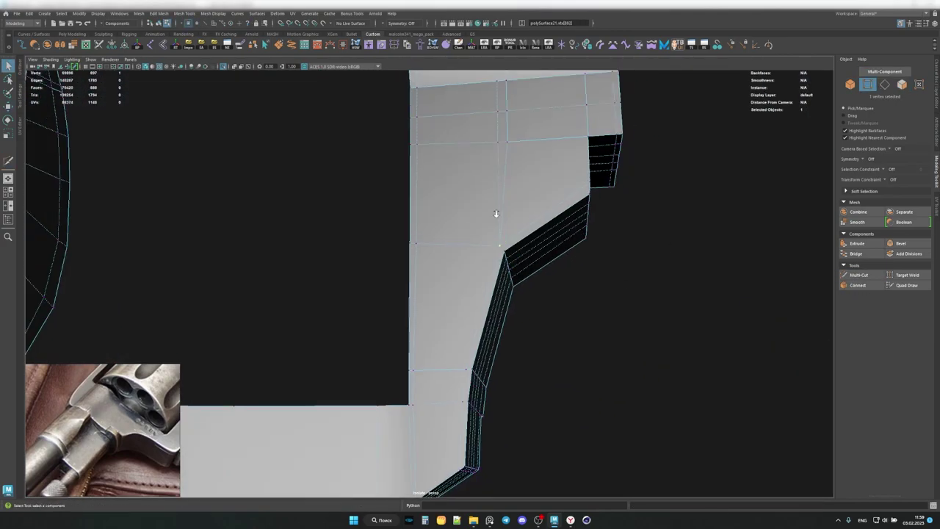
{"action": "key", "text": "ctrl+z"}
{"action": "key", "text": "ctrl+z"}
{"action": "key", "text": "ctrl+z"}
{"action": "key", "text": "ctrl+z"}
{"action": "key", "text": "ctrl+z"}
{"action": "key", "text": "ctrl+z"}
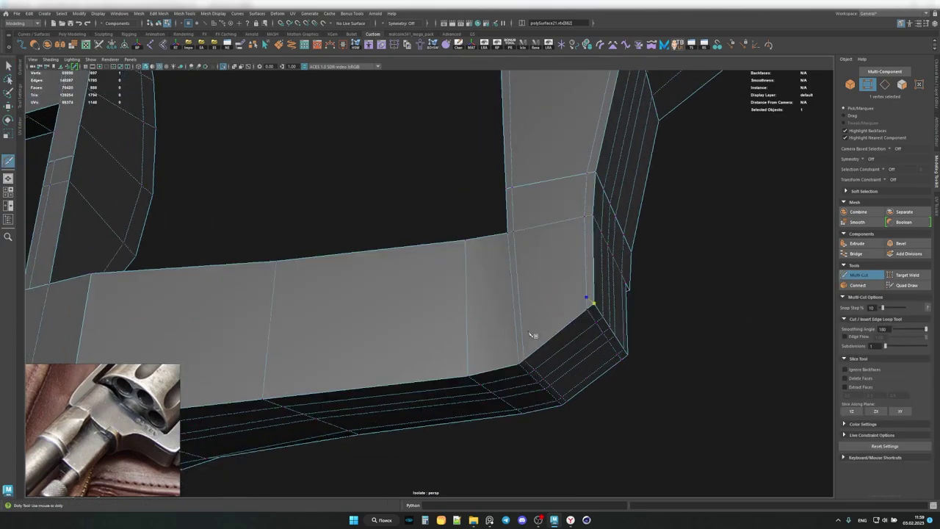
{"action": "mouse_move", "coordinate": [468, 362]}
{"action": "left_mouse_down", "text": "alt"}
{"action": "mouse_move", "coordinate": [482, 311]}
{"action": "mouse_move", "coordinate": [415, 294]}
{"action": "mouse_move", "coordinate": [478, 321]}
{"action": "mouse_move", "coordinate": [417, 335]}
{"action": "mouse_move", "coordinate": [326, 310]}
{"action": "left_mouse_up", "text": "alt"}
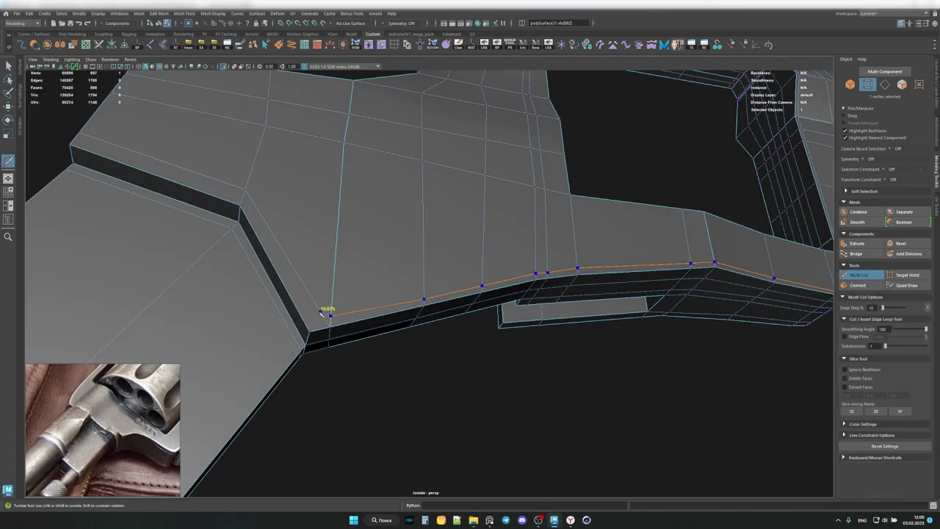
{"action": "key", "text": "Return"}
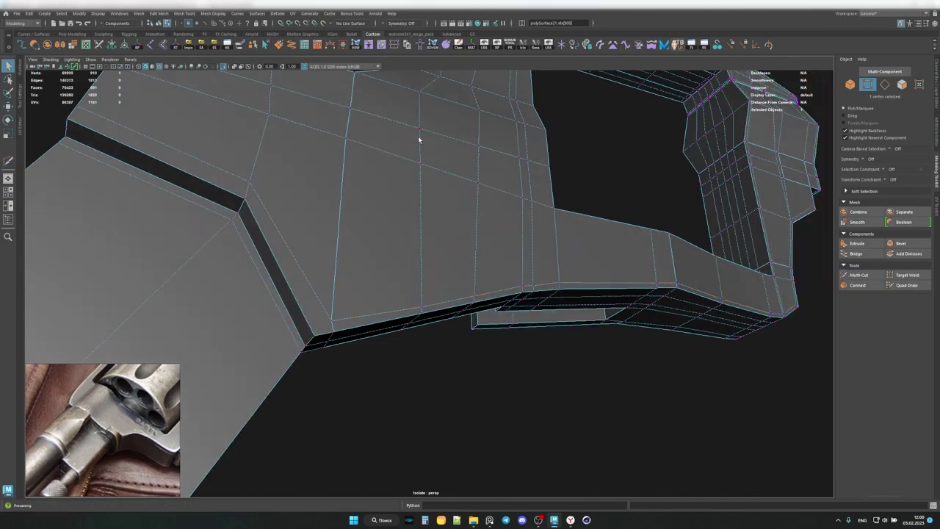
{"action": "mouse_move", "coordinate": [419, 140]}
{"action": "left_mouse_down", "text": "alt"}
{"action": "mouse_move", "coordinate": [333, 260]}
{"action": "mouse_move", "coordinate": [367, 287]}
{"action": "mouse_move", "coordinate": [328, 342]}
{"action": "mouse_move", "coordinate": [335, 352]}
{"action": "mouse_move", "coordinate": [440, 336]}
{"action": "mouse_move", "coordinate": [360, 315]}
{"action": "mouse_move", "coordinate": [351, 263]}
{"action": "mouse_move", "coordinate": [386, 330]}
{"action": "mouse_move", "coordinate": [680, 313]}
{"action": "mouse_move", "coordinate": [555, 319]}
{"action": "left_mouse_up", "text": "alt"}
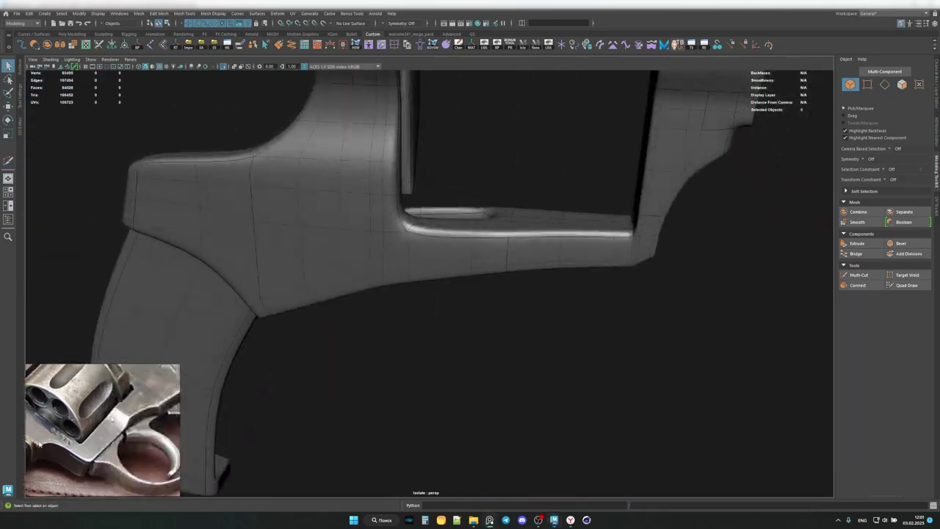
{"action": "mouse_move", "coordinate": [504, 248]}
{"action": "left_mouse_down", "text": "alt"}
{"action": "mouse_move", "coordinate": [445, 262]}
{"action": "mouse_move", "coordinate": [591, 232]}
{"action": "left_mouse_up", "text": "alt"}
Multi-Cut a supporting loop from the lower frame corner along its underside.
{"action": "left_click", "coordinate": [587, 239]}
{"action": "key", "text": "ctrl+shift+x"}
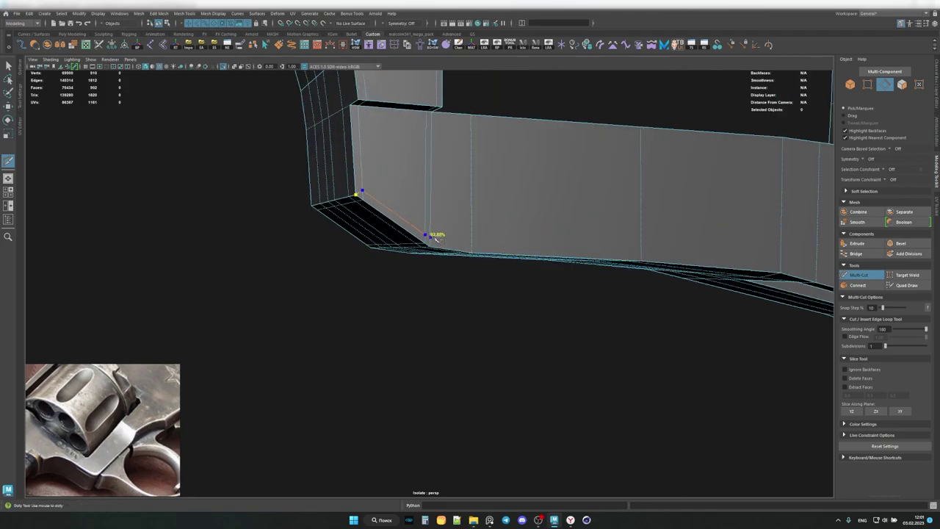
{"action": "left_click", "coordinate": [433, 235]}
{"action": "left_click_drag", "start_coordinate": [436, 237], "coordinate": [530, 235], "text": "alt"}
{"action": "left_click_drag", "start_coordinate": [641, 268], "coordinate": [353, 204], "text": "alt"}
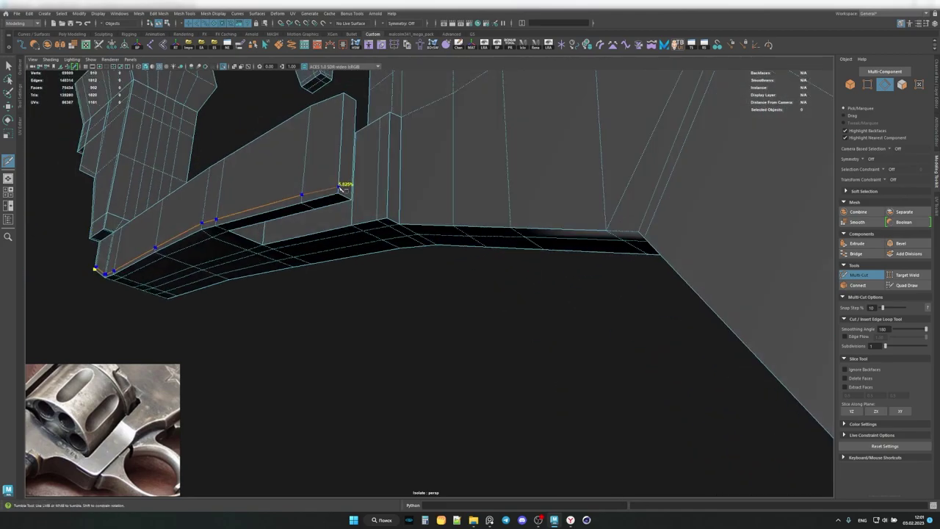
{"action": "left_click_drag", "start_coordinate": [455, 244], "coordinate": [558, 230], "text": "alt"}
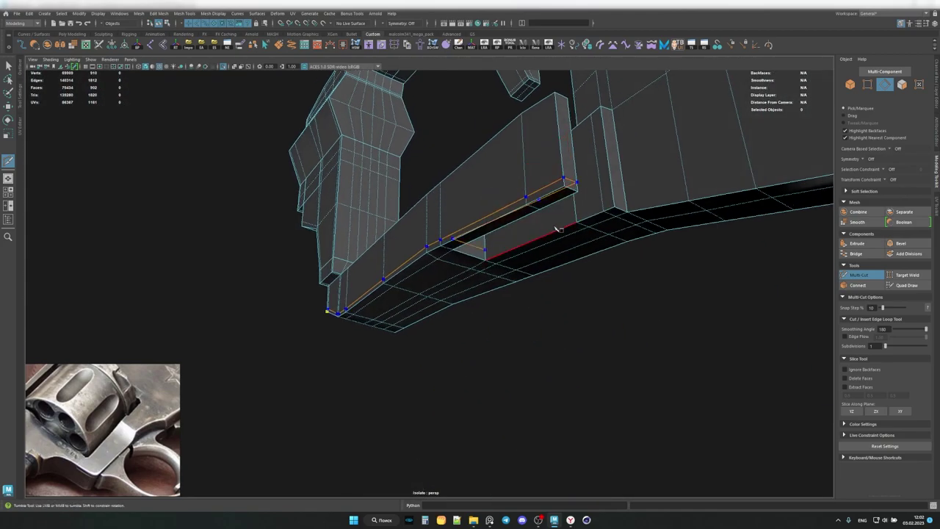
{"action": "left_click_drag", "start_coordinate": [609, 200], "coordinate": [558, 220], "text": "alt"}
{"action": "scroll", "coordinate": [558, 220], "scroll_direction": "up", "scroll_amount": 5}
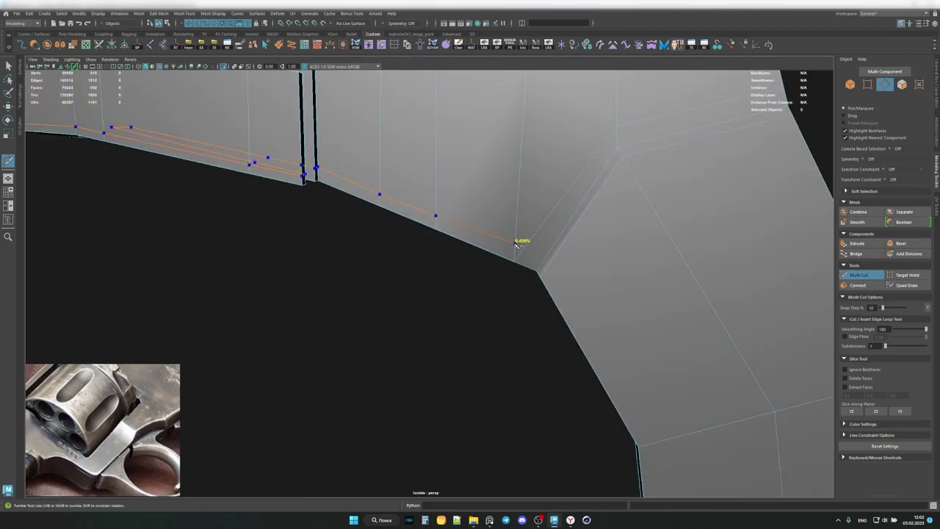
{"action": "scroll", "coordinate": [531, 252], "scroll_direction": "up", "scroll_amount": 2}
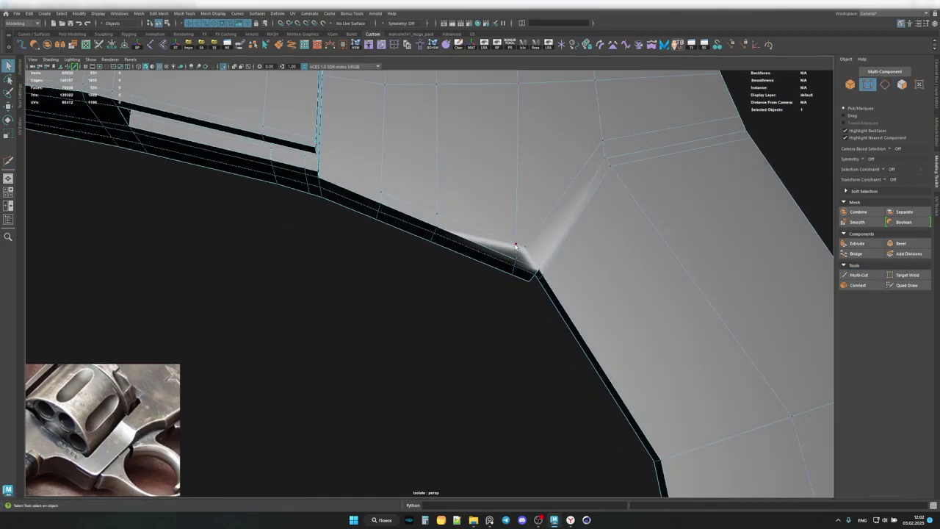
{"action": "mouse_move", "coordinate": [538, 278]}
{"action": "left_mouse_down", "text": "alt"}
{"action": "mouse_move", "coordinate": [556, 266]}
{"action": "mouse_move", "coordinate": [498, 254]}
{"action": "mouse_move", "coordinate": [640, 214]}
{"action": "mouse_move", "coordinate": [458, 291]}
{"action": "mouse_move", "coordinate": [490, 255]}
{"action": "mouse_move", "coordinate": [472, 233]}
{"action": "left_mouse_up", "text": "alt"}
Check how the new lower edge loops hold in smooth preview.
{"action": "key", "text": "q"}
{"action": "key", "text": "3"}
{"action": "key", "text": "w"}
{"action": "scroll", "coordinate": [490, 255], "scroll_direction": "down", "scroll_amount": 5}
Compare the frame's lower side in cage and smoothed views.
{"action": "key", "text": "F8"}
{"action": "key", "text": "1"}
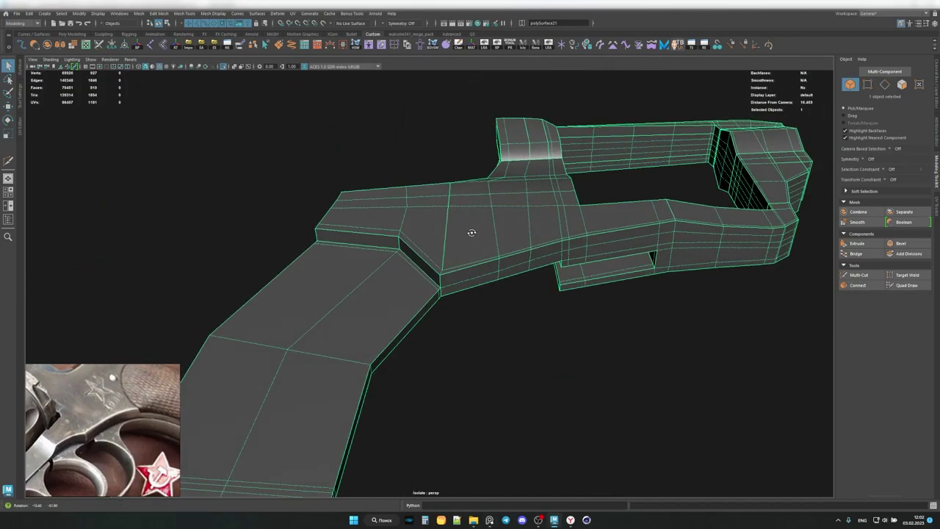
{"action": "scroll", "coordinate": [436, 269], "scroll_direction": "up", "scroll_amount": 3}
{"action": "mouse_move", "coordinate": [435, 269]}
{"action": "left_mouse_down", "text": "alt"}
{"action": "mouse_move", "coordinate": [446, 257]}
{"action": "mouse_move", "coordinate": [509, 291]}
{"action": "mouse_move", "coordinate": [529, 280]}
{"action": "mouse_move", "coordinate": [437, 241]}
{"action": "left_mouse_up", "text": "alt"}
{"action": "key", "text": "3"}
{"action": "key", "text": "1"}
{"action": "mouse_move", "coordinate": [518, 286]}
{"action": "left_mouse_down", "text": "alt"}
{"action": "mouse_move", "coordinate": [445, 294]}
{"action": "mouse_move", "coordinate": [441, 311]}
{"action": "mouse_move", "coordinate": [464, 317]}
{"action": "mouse_move", "coordinate": [373, 319]}
{"action": "mouse_move", "coordinate": [514, 294]}
{"action": "left_mouse_up", "text": "alt"}
Cut a supporting edge where the grip meets the frame.
{"action": "left_click", "coordinate": [849, 276]}
{"action": "key", "text": "Return"}
{"action": "key", "text": "q"}
{"action": "left_click", "coordinate": [858, 274]}
{"action": "left_click_drag", "start_coordinate": [728, 269], "coordinate": [320, 257], "text": "alt"}
{"action": "scroll", "coordinate": [484, 246], "scroll_direction": "up", "scroll_amount": 5}
{"action": "scroll", "coordinate": [485, 246], "scroll_direction": "down", "scroll_amount": 5}
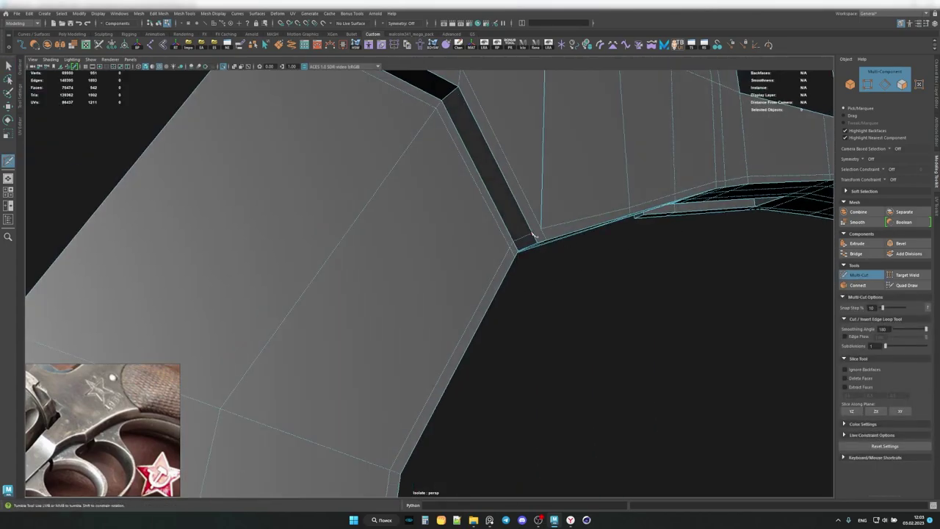
{"action": "mouse_move", "coordinate": [510, 221]}
{"action": "left_mouse_down", "text": "alt"}
{"action": "mouse_move", "coordinate": [594, 241]}
{"action": "mouse_move", "coordinate": [560, 291]}
{"action": "mouse_move", "coordinate": [482, 178]}
{"action": "mouse_move", "coordinate": [440, 314]}
{"action": "mouse_move", "coordinate": [485, 258]}
{"action": "mouse_move", "coordinate": [440, 263]}
{"action": "mouse_move", "coordinate": [533, 240]}
{"action": "left_mouse_up", "text": "alt"}
{"action": "key", "text": "q"}
{"action": "key", "text": "F8"}
Add a cut along the top strap toward the front block, then show four views.
{"action": "left_click", "coordinate": [484, 258]}
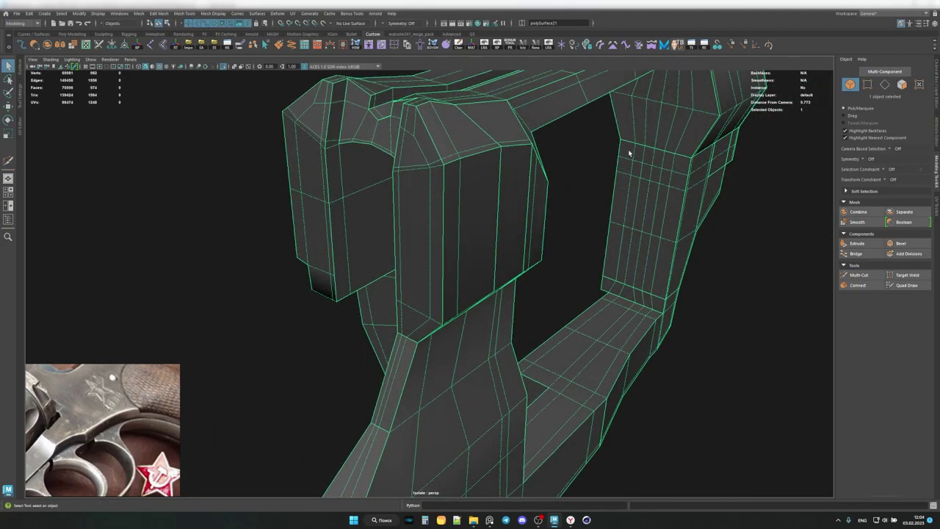
{"action": "mouse_move", "coordinate": [628, 153]}
{"action": "left_mouse_down", "text": "alt"}
{"action": "mouse_move", "coordinate": [454, 217]}
{"action": "mouse_move", "coordinate": [433, 272]}
{"action": "mouse_move", "coordinate": [470, 242]}
{"action": "mouse_move", "coordinate": [409, 297]}
{"action": "mouse_move", "coordinate": [437, 267]}
{"action": "mouse_move", "coordinate": [425, 309]}
{"action": "mouse_move", "coordinate": [555, 233]}
{"action": "mouse_move", "coordinate": [353, 189]}
{"action": "mouse_move", "coordinate": [425, 232]}
{"action": "left_mouse_up", "text": "alt"}
{"action": "left_click", "coordinate": [858, 274]}
{"action": "key", "text": "q"}
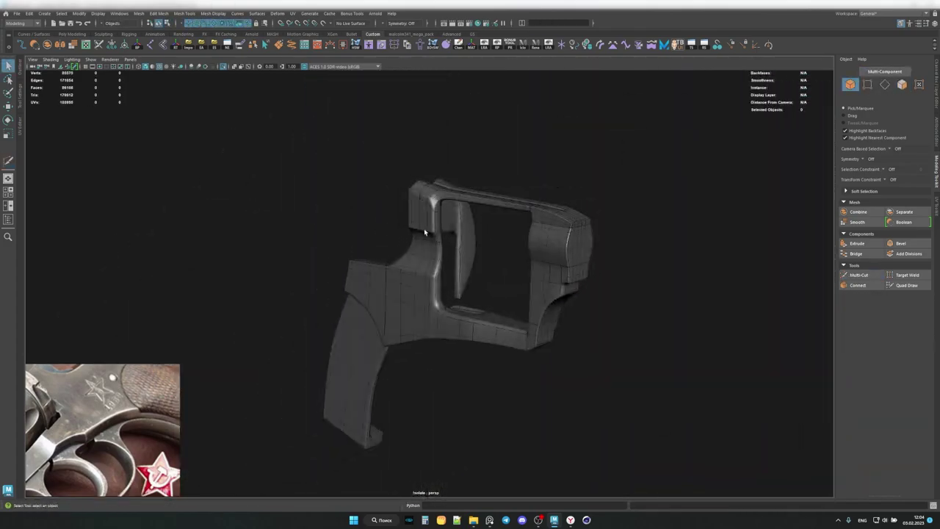
{"action": "left_click", "coordinate": [424, 232]}
{"action": "key", "text": "f"}
{"action": "left_click_drag", "start_coordinate": [443, 286], "coordinate": [428, 242], "text": "alt"}
{"action": "scroll", "coordinate": [428, 242], "scroll_direction": "up", "scroll_amount": 5}
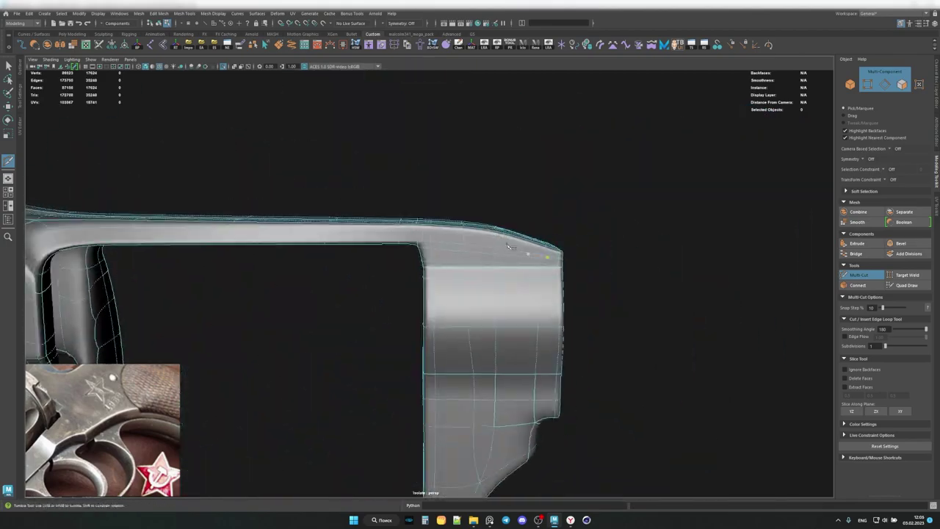
{"action": "middle_click_drag", "start_coordinate": [428, 241], "coordinate": [496, 195], "text": "alt"}
{"action": "key", "text": "space"}
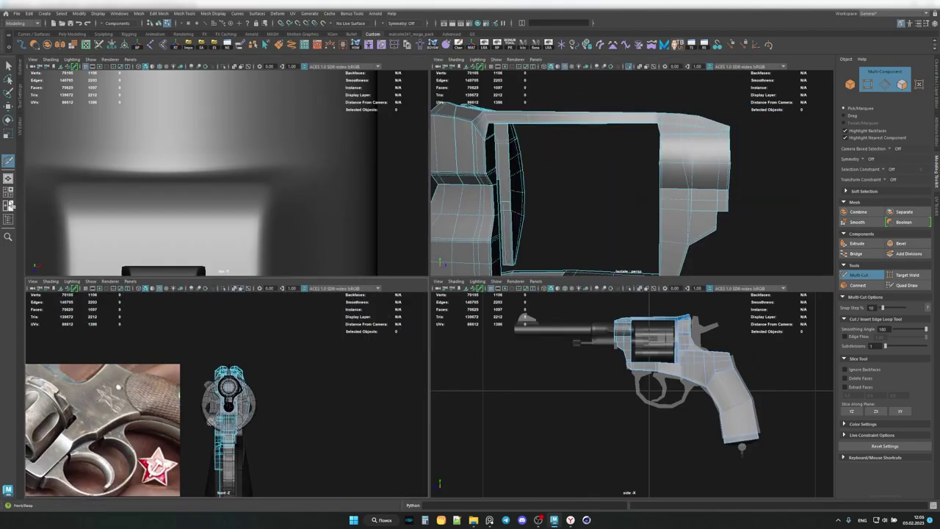
Show the channel box and layers and maximise the perspective view.
{"action": "left_click", "coordinate": [10, 206]}
{"action": "left_click", "coordinate": [32, 59]}
{"action": "left_click", "coordinate": [936, 81]}
{"action": "scroll", "coordinate": [228, 290], "scroll_direction": "up", "scroll_amount": 3}
{"action": "scroll", "coordinate": [227, 290], "scroll_direction": "up", "scroll_amount": 3}
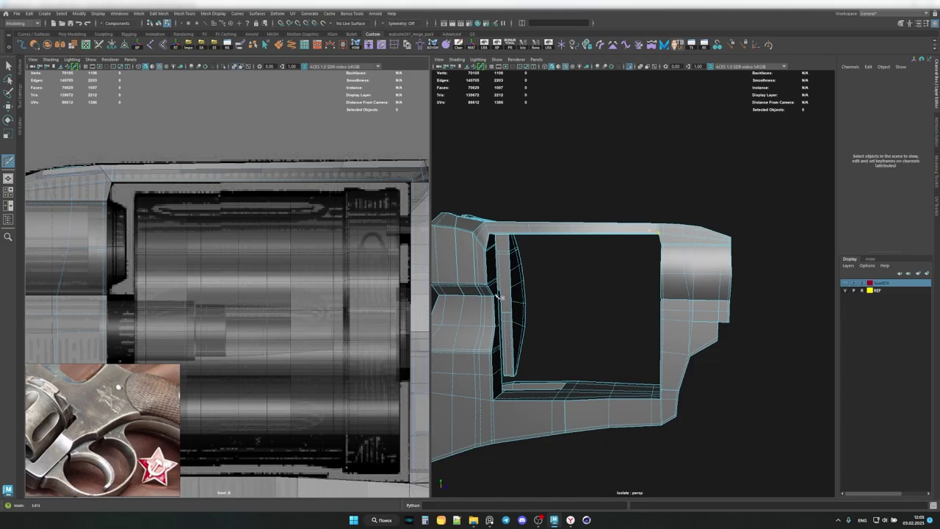
{"action": "scroll", "coordinate": [228, 290], "scroll_direction": "up", "scroll_amount": 2}
{"action": "key", "text": "space"}
Inspect the frame's rear top in smooth preview, then return to the cage.
{"action": "left_click_drag", "start_coordinate": [382, 462], "coordinate": [445, 485], "text": "alt"}
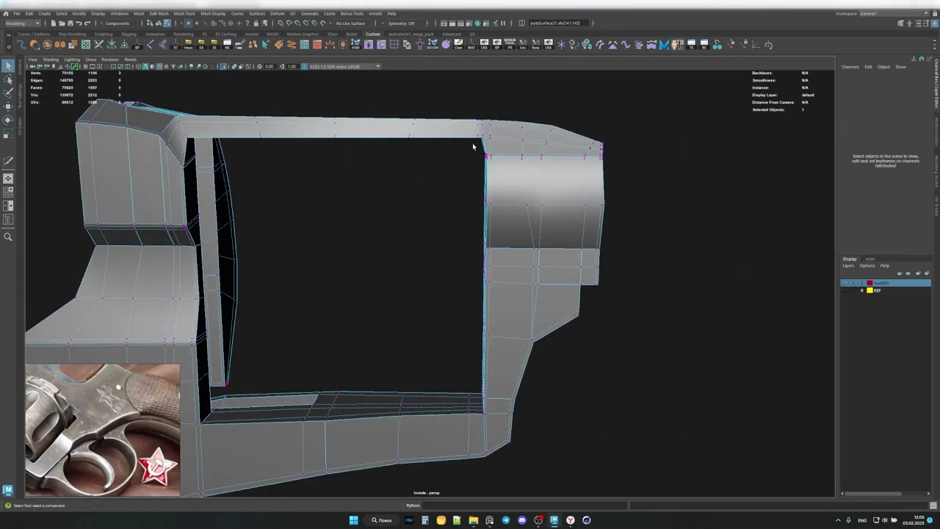
{"action": "key", "text": "q"}
{"action": "mouse_move", "coordinate": [472, 318]}
{"action": "left_mouse_down", "text": "alt"}
{"action": "mouse_move", "coordinate": [443, 218]}
{"action": "mouse_move", "coordinate": [541, 159]}
{"action": "mouse_move", "coordinate": [541, 300]}
{"action": "mouse_move", "coordinate": [467, 259]}
{"action": "mouse_move", "coordinate": [537, 266]}
{"action": "mouse_move", "coordinate": [348, 245]}
{"action": "mouse_move", "coordinate": [536, 205]}
{"action": "mouse_move", "coordinate": [516, 215]}
{"action": "left_mouse_up", "text": "alt"}
{"action": "key", "text": "3"}
{"action": "left_click", "coordinate": [536, 205]}
{"action": "key", "text": "1"}
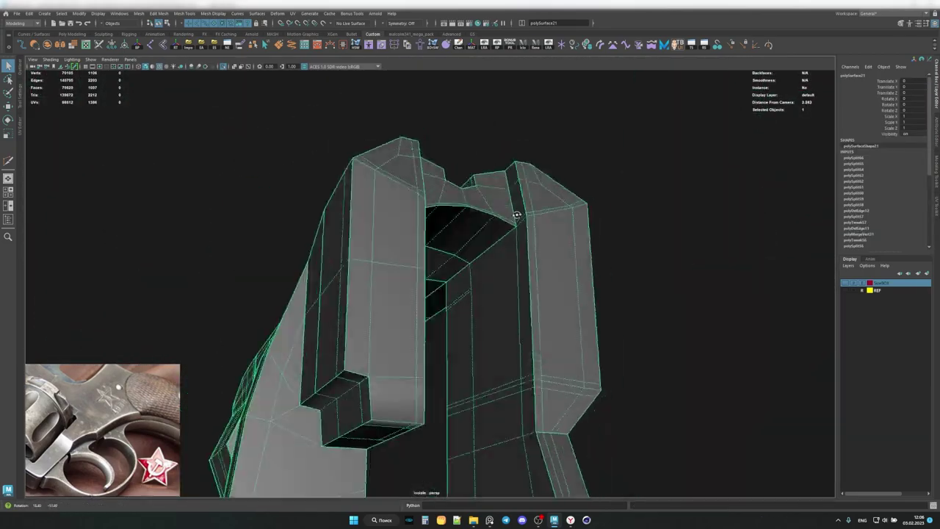
Cut across the rear top of the frame and move the two new edges.
{"action": "right_click_drag", "start_coordinate": [514, 252], "coordinate": [487, 216], "text": "shift"}
{"action": "mouse_move", "coordinate": [487, 216]}
{"action": "left_mouse_down", "text": "alt"}
{"action": "mouse_move", "coordinate": [517, 220]}
{"action": "mouse_move", "coordinate": [439, 227]}
{"action": "left_mouse_up", "text": "alt"}
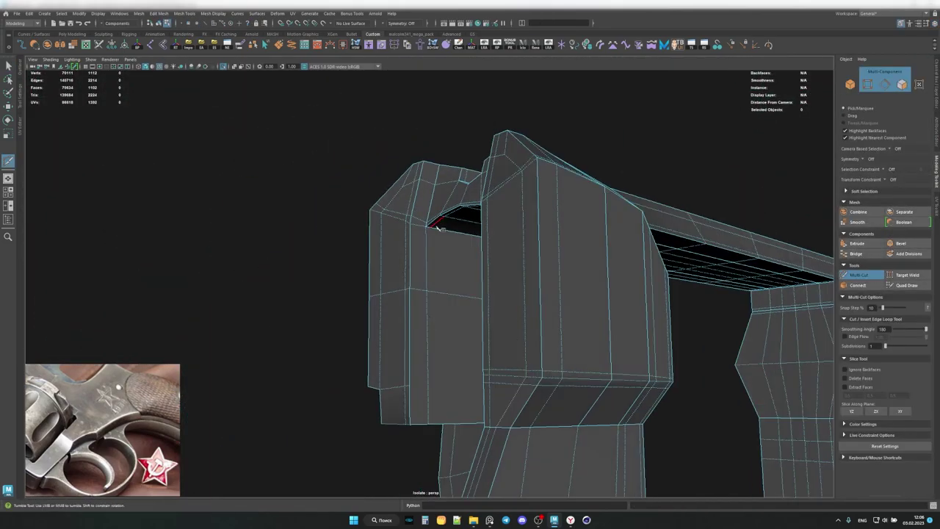
{"action": "key", "text": "q"}
{"action": "mouse_move", "coordinate": [435, 294]}
{"action": "left_mouse_down", "text": "alt"}
{"action": "mouse_move", "coordinate": [352, 262]}
{"action": "mouse_move", "coordinate": [430, 326]}
{"action": "mouse_move", "coordinate": [523, 308]}
{"action": "mouse_move", "coordinate": [405, 226]}
{"action": "left_mouse_up", "text": "alt"}
{"action": "left_click", "coordinate": [523, 308]}
{"action": "key", "text": "w"}
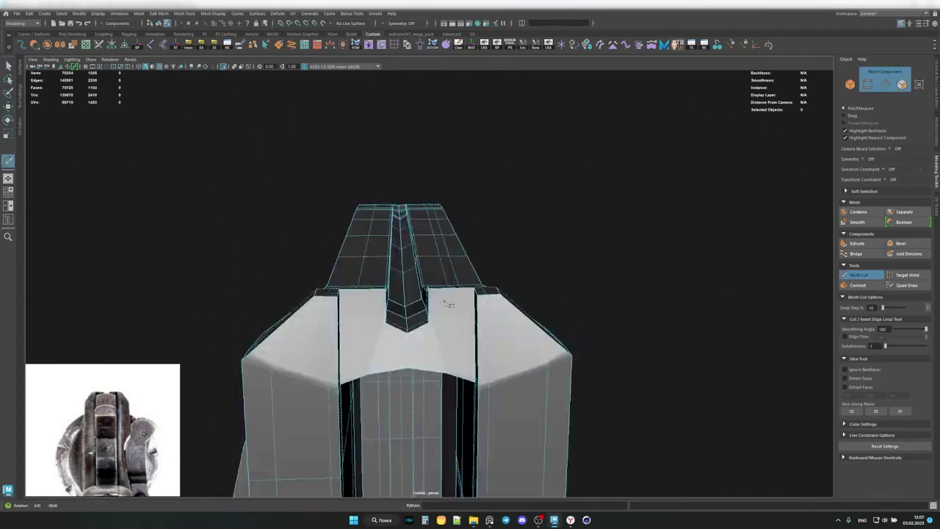
Insert a new edge loop along the frame's top strap.
{"action": "left_click_drag", "start_coordinate": [447, 303], "coordinate": [423, 259], "text": "alt"}
{"action": "left_click_drag", "start_coordinate": [390, 301], "coordinate": [445, 179], "text": "alt"}
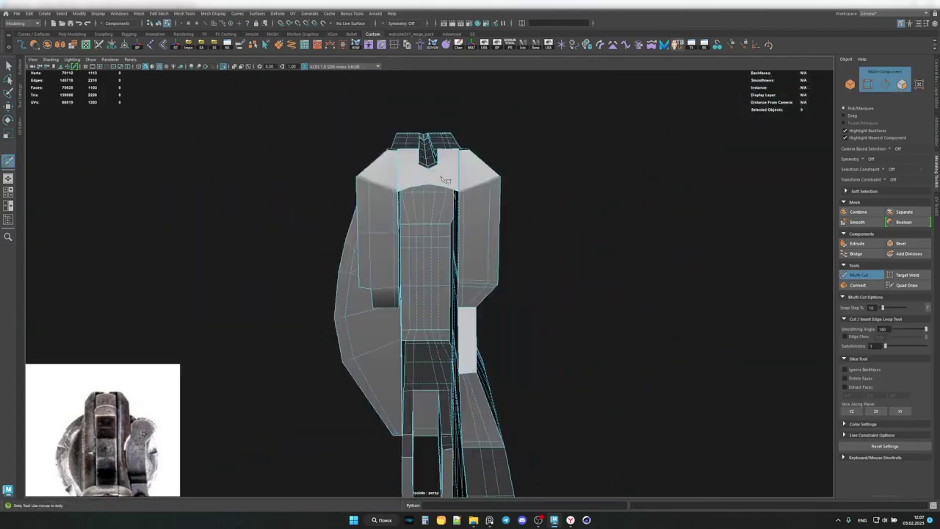
{"action": "left_click_drag", "start_coordinate": [473, 211], "coordinate": [457, 157], "text": "alt"}
{"action": "left_click", "coordinate": [457, 158], "text": "ctrl"}
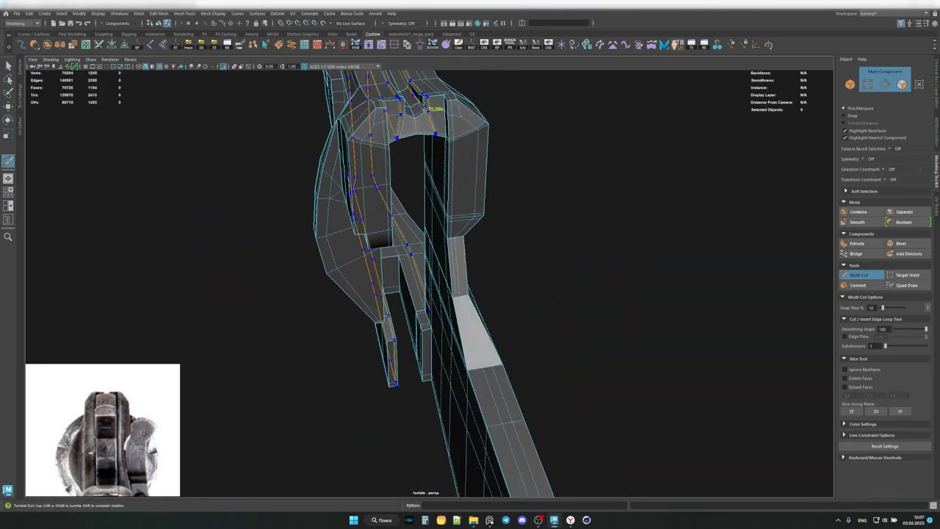
{"action": "right_click_drag", "start_coordinate": [429, 106], "coordinate": [325, 285], "text": "alt"}
{"action": "left_click_drag", "start_coordinate": [325, 285], "coordinate": [349, 279], "text": "alt"}
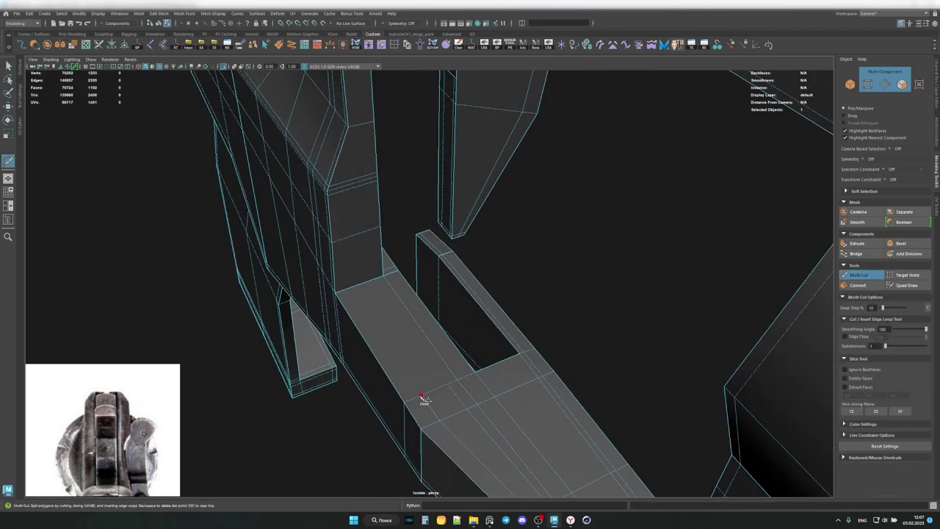
{"action": "left_click_drag", "start_coordinate": [349, 216], "coordinate": [396, 274], "text": "alt"}
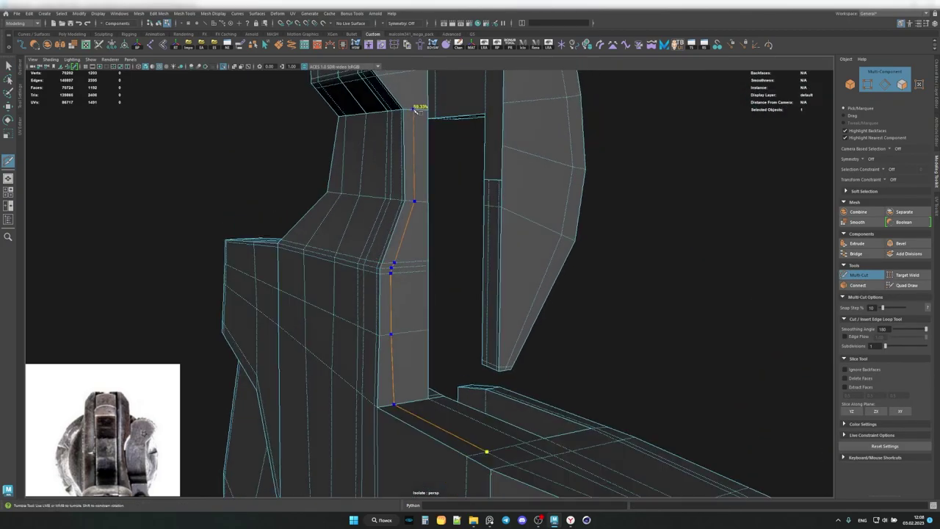
{"action": "left_click_drag", "start_coordinate": [415, 108], "coordinate": [379, 204], "text": "alt"}
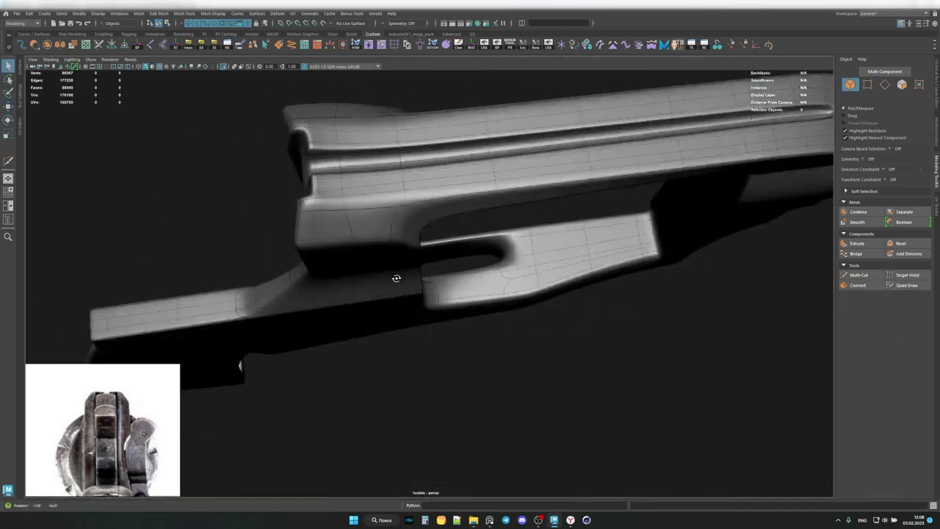
{"action": "mouse_move", "coordinate": [397, 279]}
{"action": "left_mouse_down", "text": "alt"}
{"action": "mouse_move", "coordinate": [451, 257]}
{"action": "mouse_move", "coordinate": [360, 258]}
{"action": "left_mouse_up", "text": "alt"}
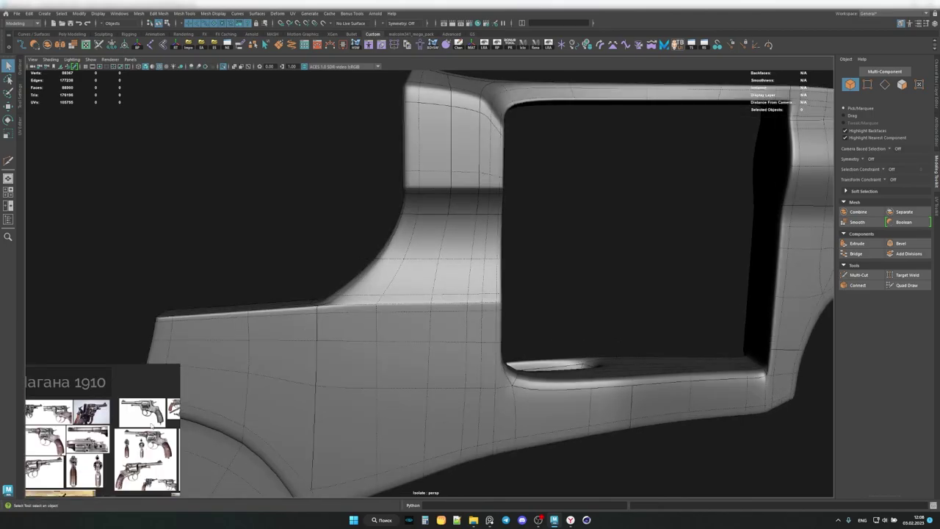
Select the frame mesh and frame the view on the cylinder window's lower corner.
{"action": "key", "text": "space"}
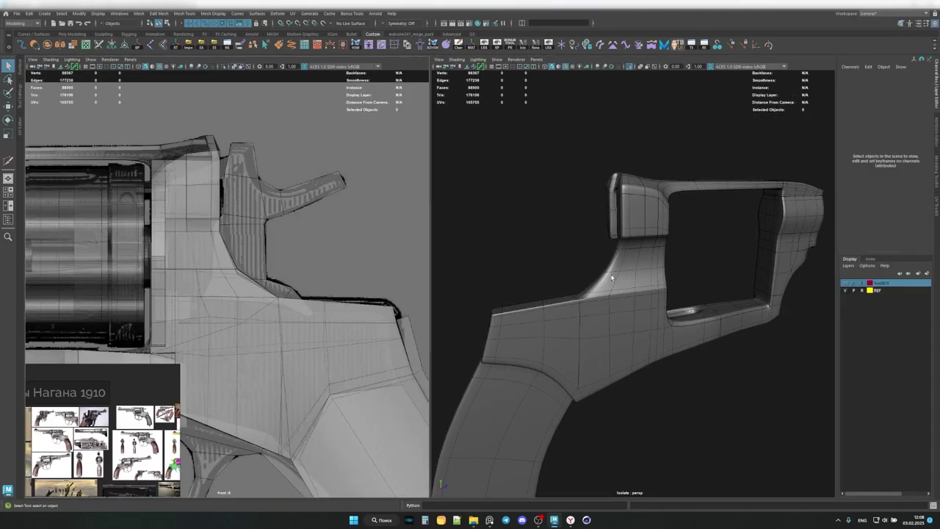
{"action": "left_click", "coordinate": [611, 277]}
{"action": "key", "text": "space"}
{"action": "key", "text": "f"}
{"action": "scroll", "coordinate": [610, 252], "scroll_direction": "up", "scroll_amount": 3}
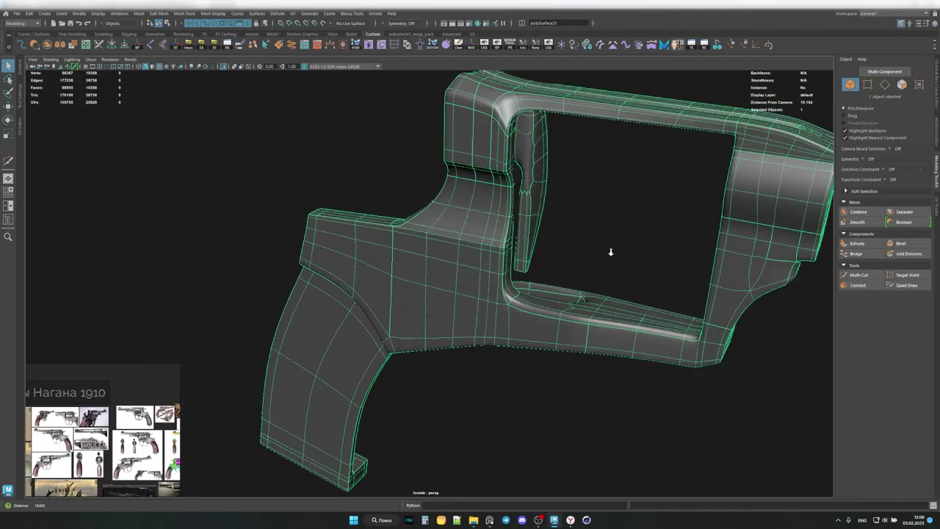
{"action": "left_click_drag", "start_coordinate": [610, 251], "coordinate": [514, 264], "text": "alt"}
Add a Multi-Cut at the cylinder window's lower corner and pick the corner vertex.
{"action": "left_click", "coordinate": [857, 275]}
{"action": "scroll", "coordinate": [536, 301], "scroll_direction": "up", "scroll_amount": 3}
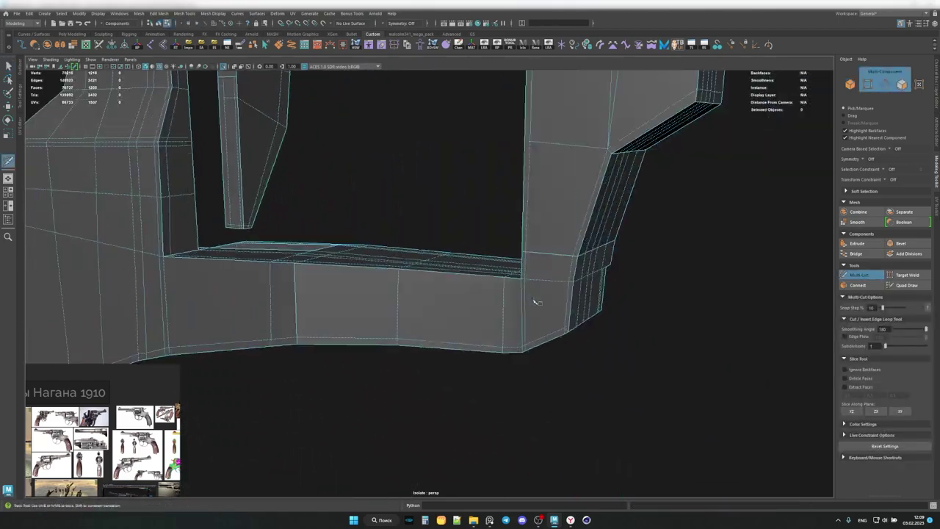
{"action": "scroll", "coordinate": [537, 302], "scroll_direction": "up", "scroll_amount": 2}
{"action": "scroll", "coordinate": [536, 302], "scroll_direction": "up", "scroll_amount": 2}
{"action": "key", "text": "q"}
{"action": "left_click", "coordinate": [591, 279]}
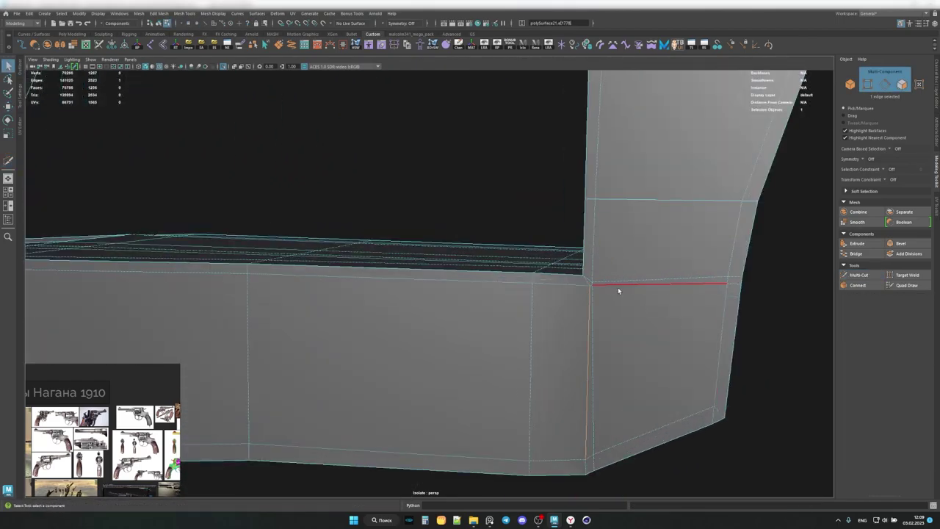
{"action": "mouse_move", "coordinate": [617, 290]}
{"action": "left_mouse_down", "text": "alt"}
{"action": "mouse_move", "coordinate": [552, 251]}
{"action": "mouse_move", "coordinate": [600, 274]}
{"action": "mouse_move", "coordinate": [551, 292]}
{"action": "left_mouse_up", "text": "alt"}
Check the lower corner in smooth preview and adjust its vertex.
{"action": "key", "text": "F8"}
{"action": "key", "text": "3"}
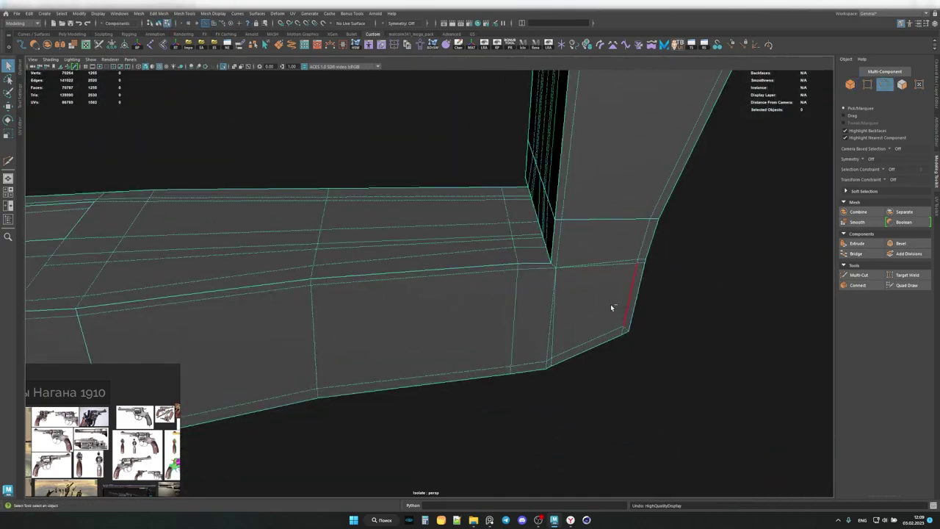
{"action": "key", "text": "F8"}
{"action": "mouse_move", "coordinate": [610, 316]}
{"action": "left_mouse_down", "text": "alt"}
{"action": "mouse_move", "coordinate": [453, 262]}
{"action": "mouse_move", "coordinate": [487, 212]}
{"action": "mouse_move", "coordinate": [539, 260]}
{"action": "mouse_move", "coordinate": [795, 270]}
{"action": "mouse_move", "coordinate": [474, 269]}
{"action": "mouse_move", "coordinate": [491, 317]}
{"action": "mouse_move", "coordinate": [483, 292]}
{"action": "left_mouse_up", "text": "alt"}
{"action": "key", "text": "F8"}
{"action": "key", "text": "3"}
{"action": "key", "text": "1"}
{"action": "key", "text": "3"}
{"action": "key", "text": "w"}
{"action": "mouse_move", "coordinate": [474, 243]}
{"action": "left_mouse_down", "text": "alt"}
{"action": "mouse_move", "coordinate": [478, 235]}
{"action": "mouse_move", "coordinate": [474, 284]}
{"action": "mouse_move", "coordinate": [399, 291]}
{"action": "mouse_move", "coordinate": [440, 279]}
{"action": "mouse_move", "coordinate": [698, 287]}
{"action": "mouse_move", "coordinate": [399, 258]}
{"action": "mouse_move", "coordinate": [445, 275]}
{"action": "mouse_move", "coordinate": [470, 316]}
{"action": "left_mouse_up", "text": "alt"}
{"action": "key", "text": "F8"}
{"action": "key", "text": "q"}
Select an edge loop on the frame and move it into a new position.
{"action": "middle_click_drag", "start_coordinate": [470, 316], "coordinate": [474, 332], "text": "alt"}
{"action": "mouse_move", "coordinate": [475, 333]}
{"action": "left_mouse_down", "text": "alt"}
{"action": "mouse_move", "coordinate": [485, 346]}
{"action": "mouse_move", "coordinate": [535, 290]}
{"action": "mouse_move", "coordinate": [500, 269]}
{"action": "mouse_move", "coordinate": [531, 262]}
{"action": "mouse_move", "coordinate": [506, 372]}
{"action": "left_mouse_up", "text": "alt"}
{"action": "key", "text": "q"}
{"action": "double_click", "coordinate": [506, 372]}
{"action": "key", "text": "f"}
{"action": "key", "text": "w"}
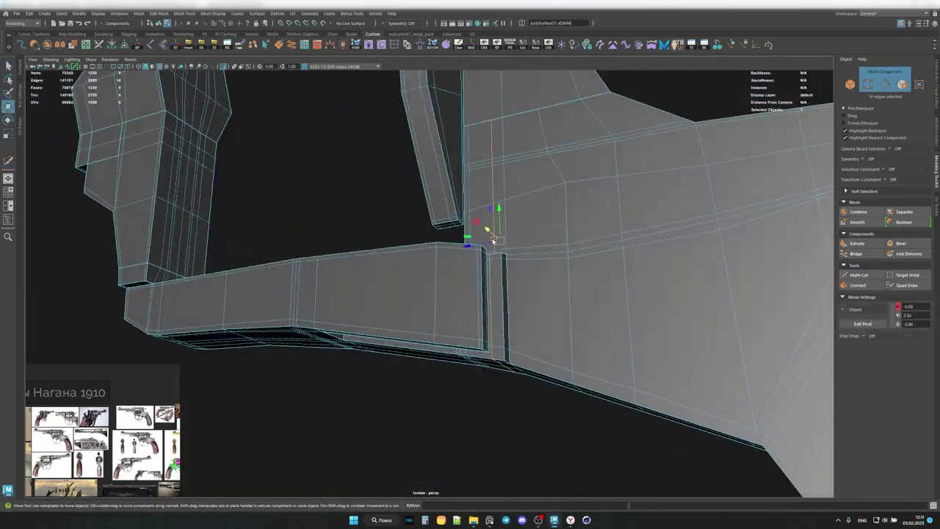
Cut a new edge across the frame face at the frame joint.
{"action": "left_click_drag", "start_coordinate": [481, 246], "coordinate": [504, 385], "text": "alt"}
{"action": "right_click_drag", "start_coordinate": [504, 384], "coordinate": [514, 262], "text": "shift"}
{"action": "left_click_drag", "start_coordinate": [514, 262], "coordinate": [487, 391], "text": "alt"}
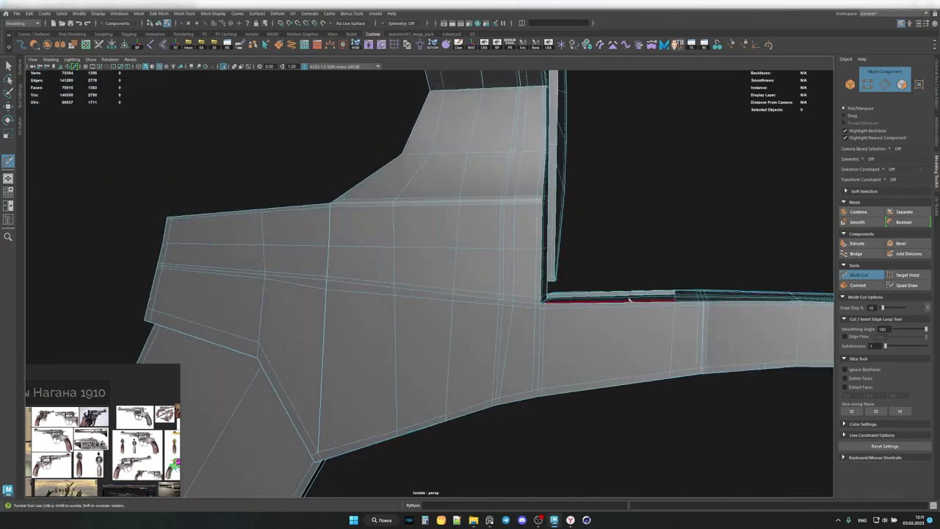
{"action": "mouse_move", "coordinate": [484, 337]}
{"action": "left_mouse_down", "text": "alt"}
{"action": "mouse_move", "coordinate": [355, 239]}
{"action": "mouse_move", "coordinate": [458, 432]}
{"action": "mouse_move", "coordinate": [394, 205]}
{"action": "left_mouse_up", "text": "alt"}
{"action": "key", "text": "q"}
{"action": "right_click_drag", "start_coordinate": [494, 197], "coordinate": [493, 220], "text": "shift"}
{"action": "mouse_move", "coordinate": [493, 221]}
{"action": "left_mouse_down", "text": "alt"}
{"action": "mouse_move", "coordinate": [572, 199]}
{"action": "mouse_move", "coordinate": [438, 176]}
{"action": "mouse_move", "coordinate": [504, 177]}
{"action": "mouse_move", "coordinate": [428, 177]}
{"action": "mouse_move", "coordinate": [478, 179]}
{"action": "mouse_move", "coordinate": [625, 310]}
{"action": "mouse_move", "coordinate": [464, 275]}
{"action": "left_mouse_up", "text": "alt"}
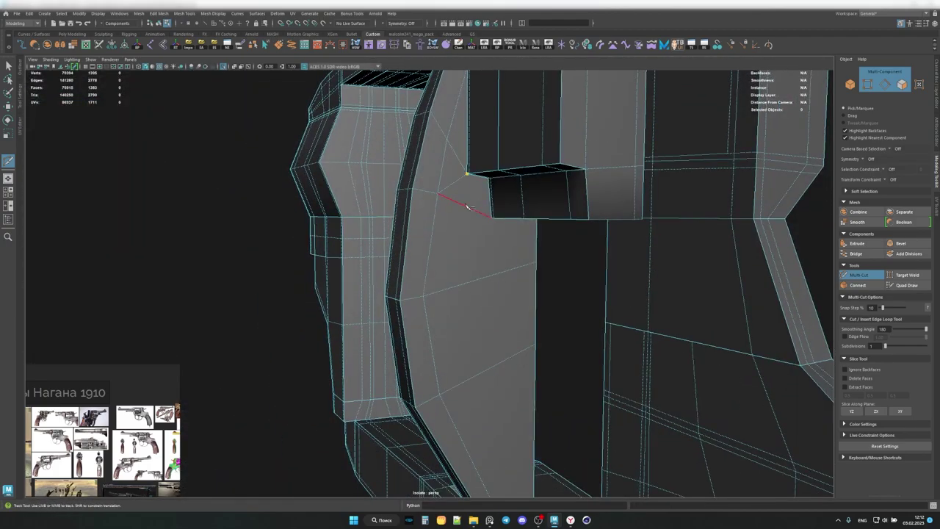
{"action": "left_click_drag", "start_coordinate": [478, 378], "coordinate": [450, 325], "text": "alt"}
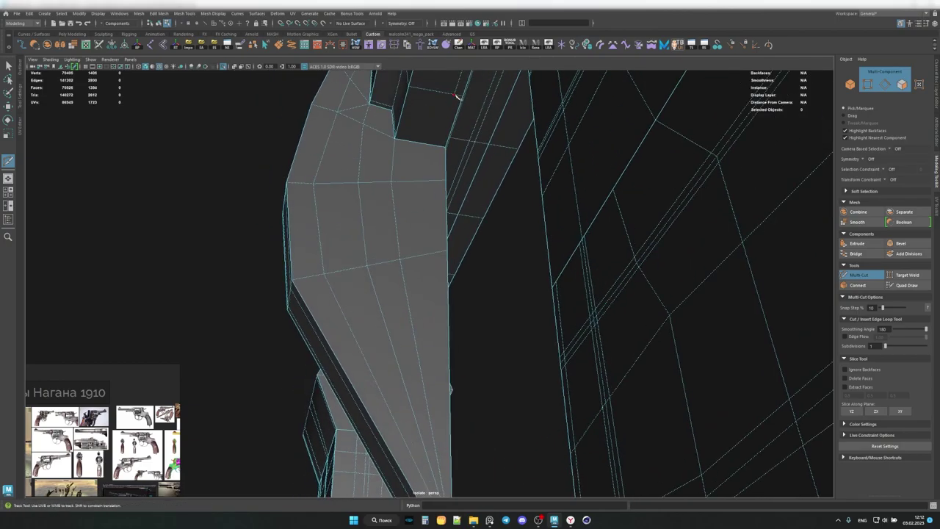
{"action": "left_click", "coordinate": [400, 284]}
{"action": "key", "text": "Return"}
{"action": "mouse_move", "coordinate": [400, 284]}
{"action": "left_mouse_down", "text": "alt"}
{"action": "mouse_move", "coordinate": [399, 326]}
{"action": "mouse_move", "coordinate": [441, 256]}
{"action": "mouse_move", "coordinate": [316, 330]}
{"action": "left_mouse_up", "text": "alt"}
{"action": "left_click_drag", "start_coordinate": [328, 277], "coordinate": [541, 191], "text": "alt"}
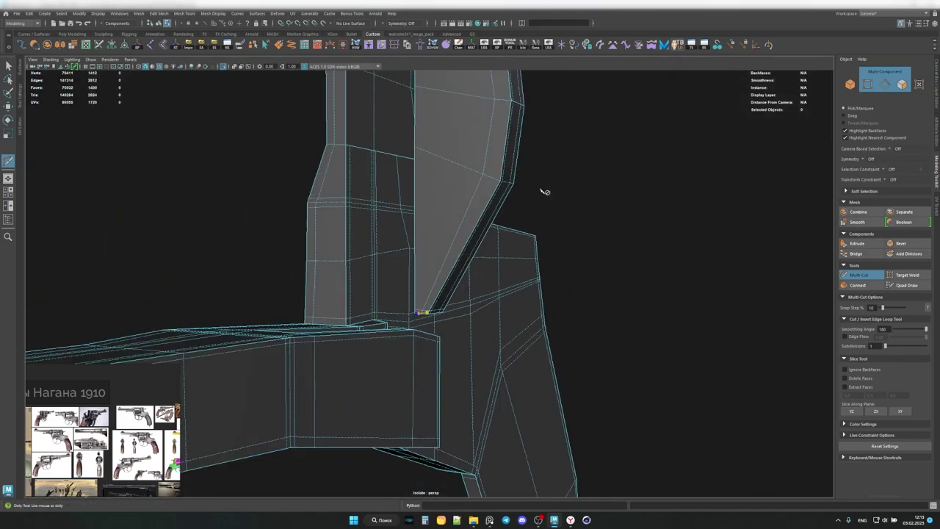
{"action": "right_click_drag", "start_coordinate": [541, 191], "coordinate": [365, 170], "text": "alt"}
Inspect the frame's corners in smooth preview and pick a corner edge.
{"action": "left_click", "coordinate": [529, 227]}
{"action": "left_click_drag", "start_coordinate": [529, 227], "coordinate": [435, 273], "text": "alt"}
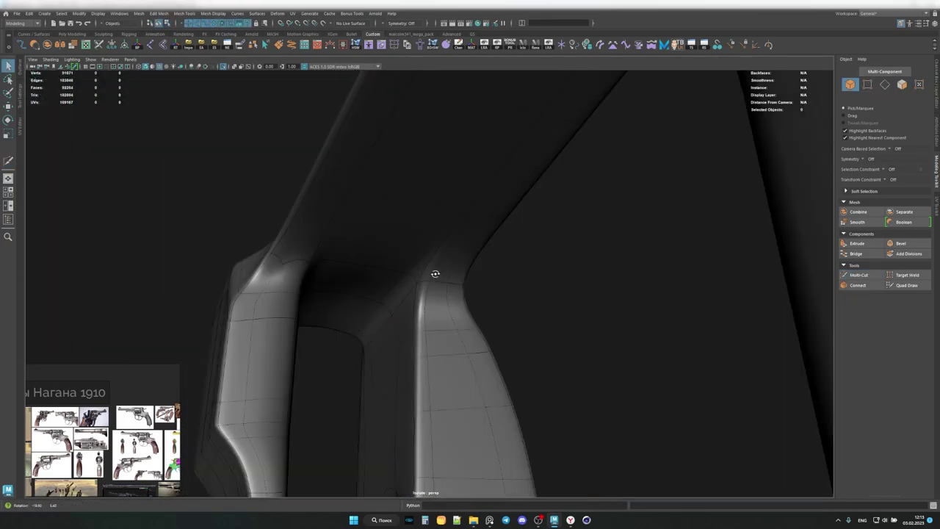
{"action": "left_click_drag", "start_coordinate": [334, 260], "coordinate": [293, 206], "text": "alt"}
{"action": "mouse_move", "coordinate": [454, 138]}
{"action": "left_mouse_down", "text": "alt"}
{"action": "mouse_move", "coordinate": [507, 210]}
{"action": "mouse_move", "coordinate": [457, 216]}
{"action": "mouse_move", "coordinate": [539, 255]}
{"action": "mouse_move", "coordinate": [377, 247]}
{"action": "mouse_move", "coordinate": [389, 240]}
{"action": "mouse_move", "coordinate": [377, 225]}
{"action": "left_mouse_up", "text": "alt"}
{"action": "key", "text": "q"}
{"action": "left_click", "coordinate": [288, 245]}
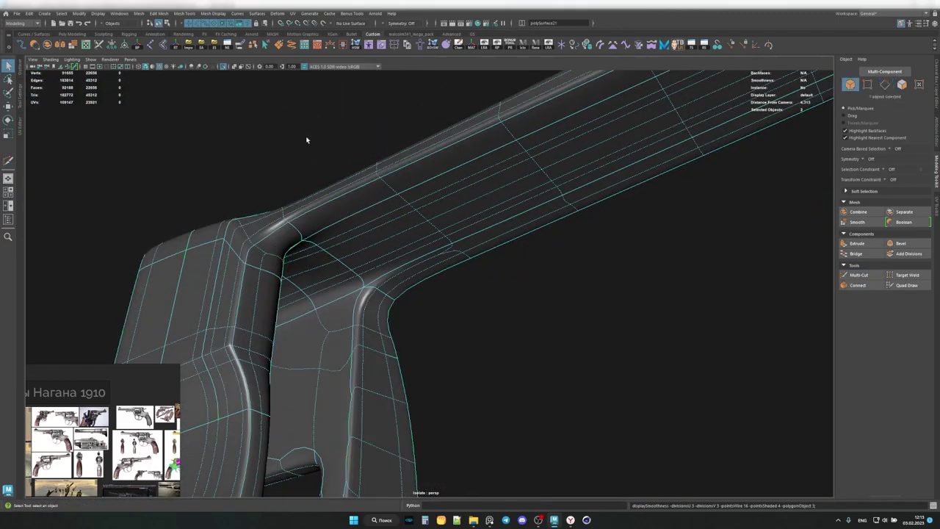
{"action": "mouse_move", "coordinate": [307, 139]}
{"action": "left_mouse_down", "text": "alt"}
{"action": "mouse_move", "coordinate": [315, 256]}
{"action": "mouse_move", "coordinate": [340, 260]}
{"action": "mouse_move", "coordinate": [183, 225]}
{"action": "mouse_move", "coordinate": [498, 226]}
{"action": "mouse_move", "coordinate": [587, 245]}
{"action": "mouse_move", "coordinate": [241, 272]}
{"action": "mouse_move", "coordinate": [189, 377]}
{"action": "mouse_move", "coordinate": [441, 249]}
{"action": "mouse_move", "coordinate": [438, 315]}
{"action": "mouse_move", "coordinate": [489, 336]}
{"action": "mouse_move", "coordinate": [487, 291]}
{"action": "mouse_move", "coordinate": [423, 272]}
{"action": "mouse_move", "coordinate": [510, 154]}
{"action": "mouse_move", "coordinate": [352, 237]}
{"action": "mouse_move", "coordinate": [514, 298]}
{"action": "mouse_move", "coordinate": [336, 155]}
{"action": "mouse_move", "coordinate": [587, 279]}
{"action": "left_mouse_up", "text": "alt"}
{"action": "key", "text": "1"}
{"action": "key", "text": "3"}
{"action": "key", "text": "3"}
Insert a vertical edge-loop cut across the lower strap below the cylinder window.
{"action": "key", "text": "1"}
{"action": "left_click", "coordinate": [482, 290], "text": "ctrl"}
{"action": "key", "text": "q"}
{"action": "key", "text": "F8"}
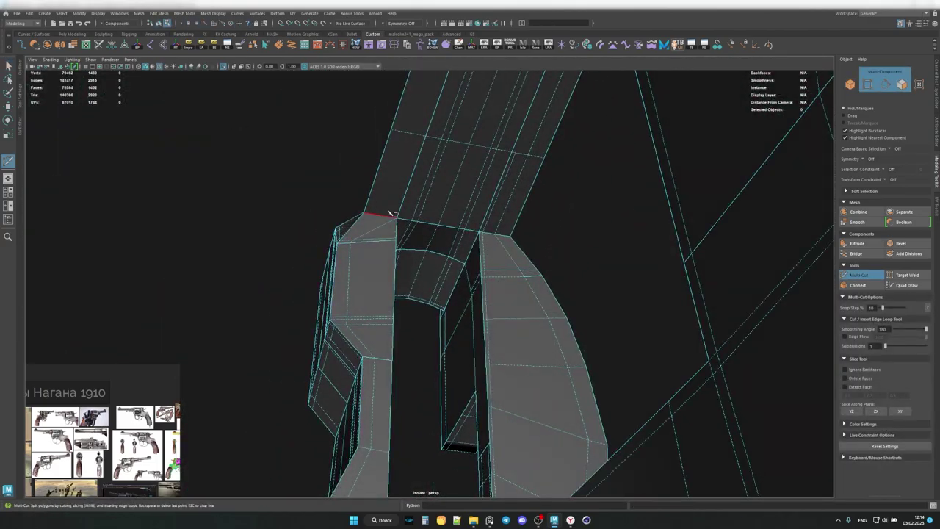
Add an edge loop near the top strap groove's front end, checking it smoothed.
{"action": "mouse_move", "coordinate": [390, 212]}
{"action": "left_mouse_down", "text": "alt"}
{"action": "mouse_move", "coordinate": [399, 208]}
{"action": "mouse_move", "coordinate": [373, 230]}
{"action": "mouse_move", "coordinate": [419, 342]}
{"action": "mouse_move", "coordinate": [396, 170]}
{"action": "left_mouse_up", "text": "alt"}
{"action": "key", "text": "3"}
{"action": "key", "text": "1"}
{"action": "left_click", "coordinate": [418, 341], "text": "ctrl"}
{"action": "key", "text": "3"}
{"action": "mouse_move", "coordinate": [390, 206]}
{"action": "left_mouse_down", "text": "alt"}
{"action": "mouse_move", "coordinate": [379, 164]}
{"action": "mouse_move", "coordinate": [487, 229]}
{"action": "mouse_move", "coordinate": [535, 326]}
{"action": "mouse_move", "coordinate": [472, 183]}
{"action": "mouse_move", "coordinate": [507, 210]}
{"action": "mouse_move", "coordinate": [463, 164]}
{"action": "mouse_move", "coordinate": [427, 179]}
{"action": "mouse_move", "coordinate": [489, 184]}
{"action": "mouse_move", "coordinate": [201, 176]}
{"action": "mouse_move", "coordinate": [338, 144]}
{"action": "mouse_move", "coordinate": [522, 207]}
{"action": "mouse_move", "coordinate": [430, 216]}
{"action": "mouse_move", "coordinate": [604, 95]}
{"action": "mouse_move", "coordinate": [398, 254]}
{"action": "left_mouse_up", "text": "alt"}
{"action": "key", "text": "1"}
{"action": "key", "text": "3"}
{"action": "key", "text": "q"}
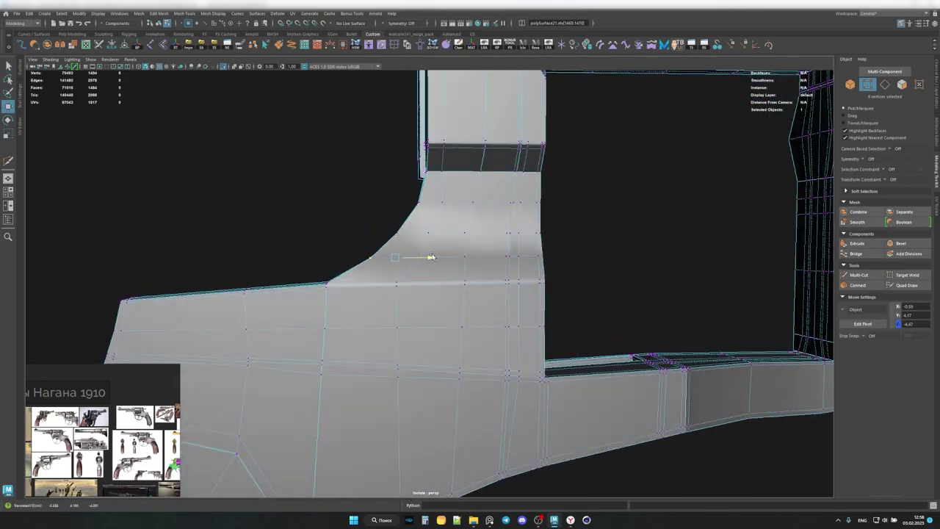
{"action": "left_click_drag", "start_coordinate": [431, 257], "coordinate": [434, 284], "text": "alt"}
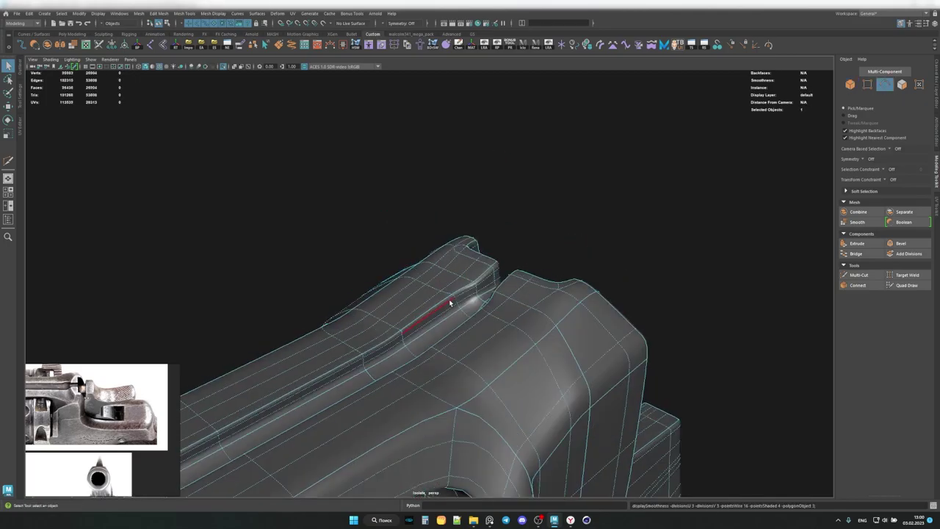
Inspect the frame's top rib and corner, then reselect the frame in smooth preview.
{"action": "left_click_drag", "start_coordinate": [450, 302], "coordinate": [447, 263], "text": "alt"}
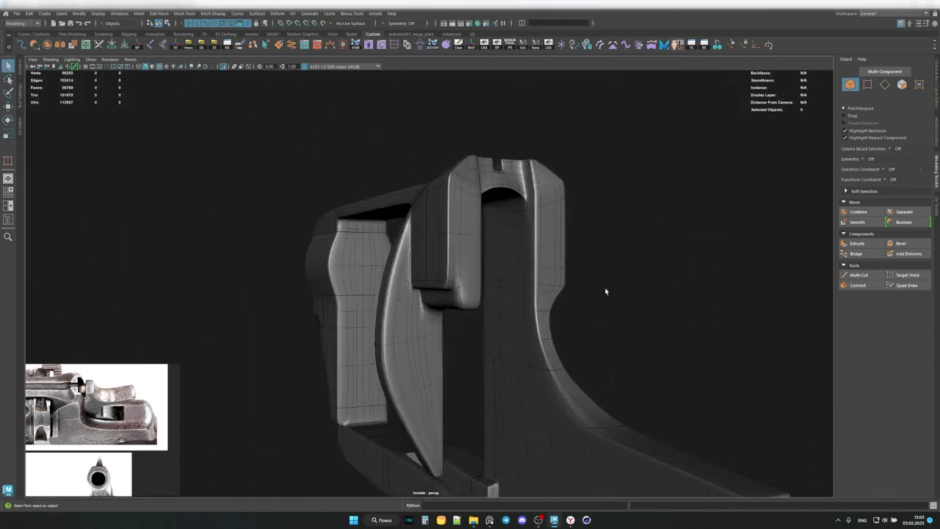
{"action": "mouse_move", "coordinate": [605, 291]}
{"action": "left_mouse_down", "text": "alt"}
{"action": "mouse_move", "coordinate": [432, 296]}
{"action": "mouse_move", "coordinate": [415, 252]}
{"action": "mouse_move", "coordinate": [520, 258]}
{"action": "mouse_move", "coordinate": [517, 242]}
{"action": "mouse_move", "coordinate": [555, 269]}
{"action": "mouse_move", "coordinate": [523, 198]}
{"action": "mouse_move", "coordinate": [329, 298]}
{"action": "mouse_move", "coordinate": [463, 237]}
{"action": "mouse_move", "coordinate": [403, 279]}
{"action": "mouse_move", "coordinate": [509, 274]}
{"action": "mouse_move", "coordinate": [485, 297]}
{"action": "mouse_move", "coordinate": [361, 273]}
{"action": "mouse_move", "coordinate": [483, 246]}
{"action": "left_mouse_up", "text": "alt"}
{"action": "key", "text": "ctrl+shift+x"}
{"action": "key", "text": "q"}
{"action": "left_click", "coordinate": [402, 280]}
{"action": "key", "text": "3"}
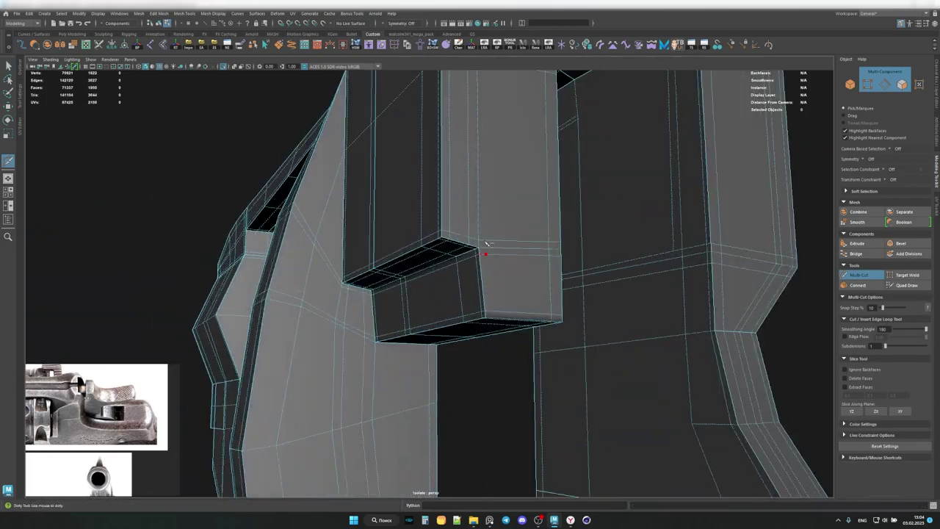
Cut a loop across the side block and check it in smooth preview.
{"action": "middle_click_drag", "start_coordinate": [483, 245], "coordinate": [476, 189], "text": "alt"}
{"action": "left_click_drag", "start_coordinate": [476, 188], "coordinate": [461, 286], "text": "alt"}
{"action": "left_click", "coordinate": [412, 402]}
{"action": "mouse_move", "coordinate": [411, 402]}
{"action": "left_mouse_down", "text": "alt"}
{"action": "mouse_move", "coordinate": [382, 394]}
{"action": "mouse_move", "coordinate": [465, 382]}
{"action": "mouse_move", "coordinate": [491, 405]}
{"action": "left_mouse_up", "text": "alt"}
{"action": "key", "text": "Return"}
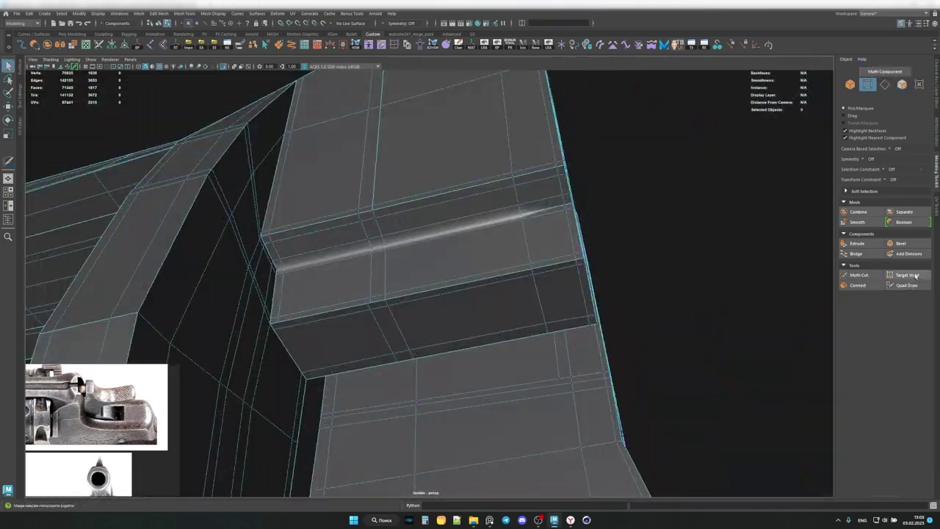
{"action": "mouse_move", "coordinate": [355, 314]}
{"action": "left_mouse_down", "text": "alt"}
{"action": "mouse_move", "coordinate": [422, 293]}
{"action": "mouse_move", "coordinate": [434, 350]}
{"action": "left_mouse_up", "text": "alt"}
{"action": "key", "text": "F8"}
{"action": "key", "text": "3"}
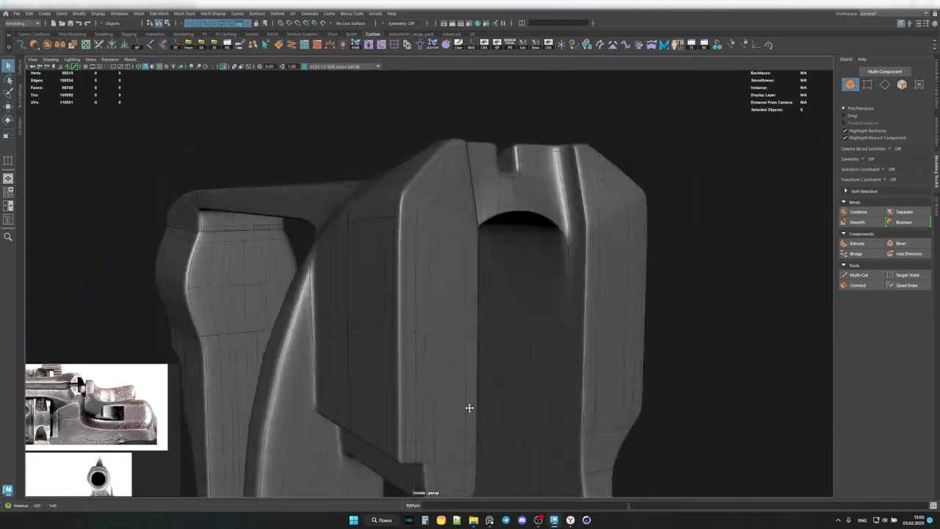
{"action": "mouse_move", "coordinate": [466, 404]}
{"action": "left_mouse_down", "text": "alt"}
{"action": "mouse_move", "coordinate": [583, 272]}
{"action": "mouse_move", "coordinate": [464, 269]}
{"action": "mouse_move", "coordinate": [527, 243]}
{"action": "mouse_move", "coordinate": [383, 286]}
{"action": "left_mouse_up", "text": "alt"}
{"action": "left_click", "coordinate": [583, 272]}
Adjust the frame's edges where the top strap groove meets the front block and add cuts.
{"action": "left_click_drag", "start_coordinate": [441, 360], "coordinate": [416, 336], "text": "alt"}
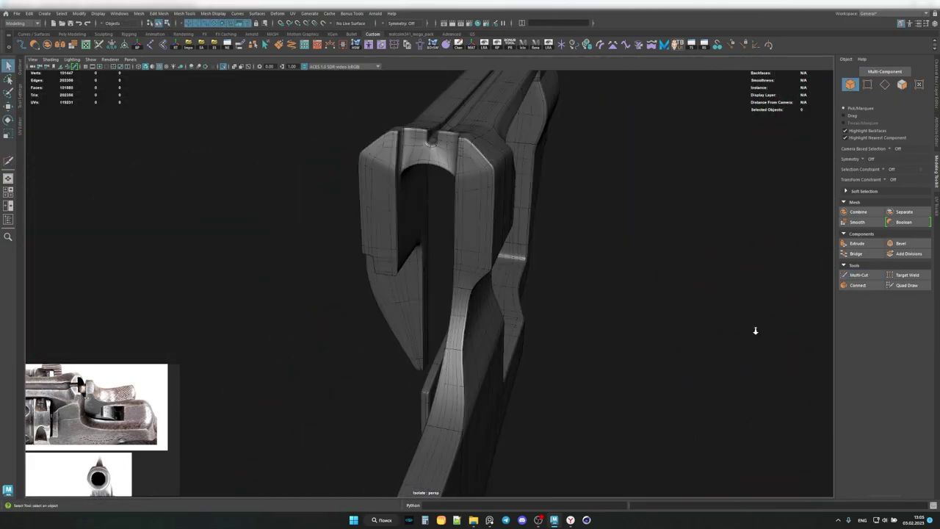
{"action": "left_click", "coordinate": [533, 283]}
{"action": "left_click_drag", "start_coordinate": [533, 284], "coordinate": [533, 275], "text": "alt"}
{"action": "key", "text": "F10"}
{"action": "left_click_drag", "start_coordinate": [443, 325], "coordinate": [398, 371], "text": "alt"}
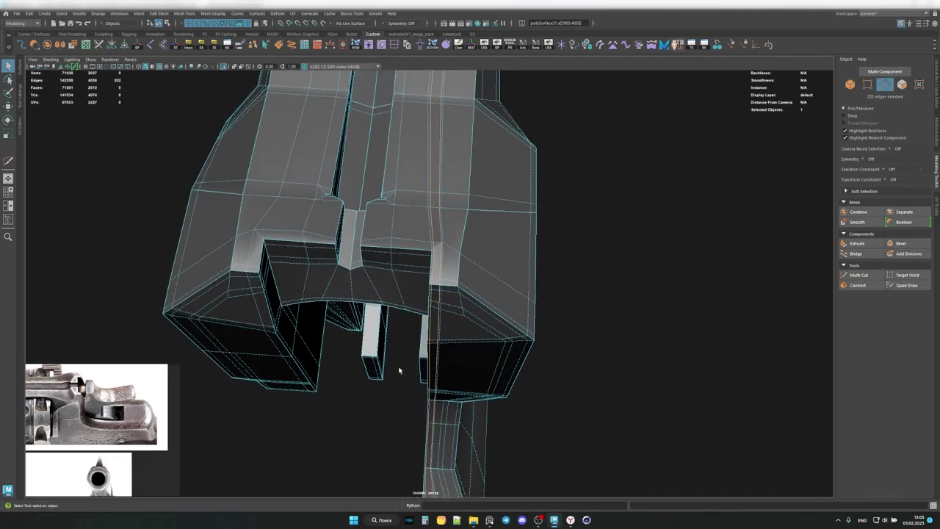
{"action": "scroll", "coordinate": [438, 275], "scroll_direction": "up", "scroll_amount": 5}
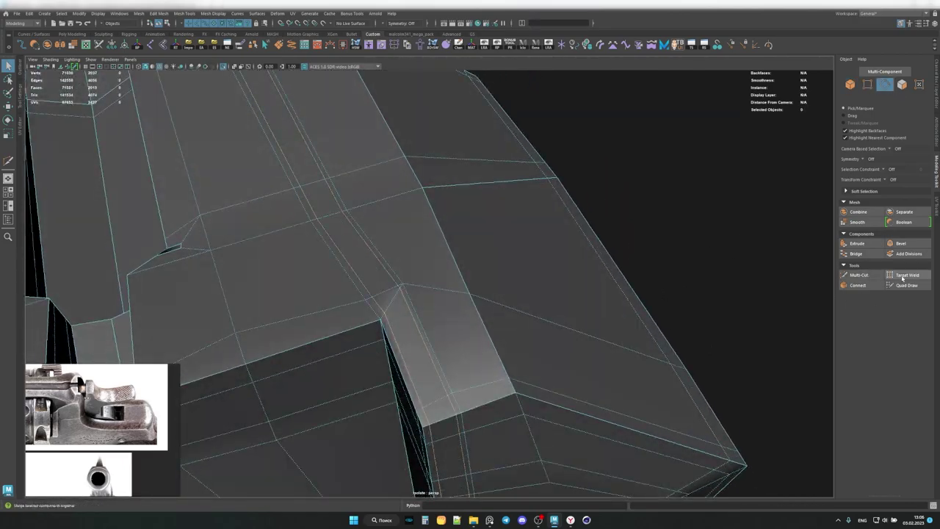
{"action": "key", "text": "F8"}
{"action": "mouse_move", "coordinate": [404, 308]}
{"action": "left_mouse_down", "text": "alt"}
{"action": "mouse_move", "coordinate": [342, 304]}
{"action": "mouse_move", "coordinate": [523, 291]}
{"action": "mouse_move", "coordinate": [326, 300]}
{"action": "mouse_move", "coordinate": [426, 276]}
{"action": "mouse_move", "coordinate": [450, 308]}
{"action": "mouse_move", "coordinate": [461, 252]}
{"action": "mouse_move", "coordinate": [487, 264]}
{"action": "mouse_move", "coordinate": [480, 270]}
{"action": "mouse_move", "coordinate": [461, 247]}
{"action": "mouse_move", "coordinate": [484, 257]}
{"action": "mouse_move", "coordinate": [487, 241]}
{"action": "mouse_move", "coordinate": [402, 260]}
{"action": "mouse_move", "coordinate": [583, 267]}
{"action": "left_mouse_up", "text": "alt"}
{"action": "key", "text": "F10"}
{"action": "key", "text": "ctrl+shift+x"}
{"action": "key", "text": "q"}
{"action": "key", "text": "F8"}
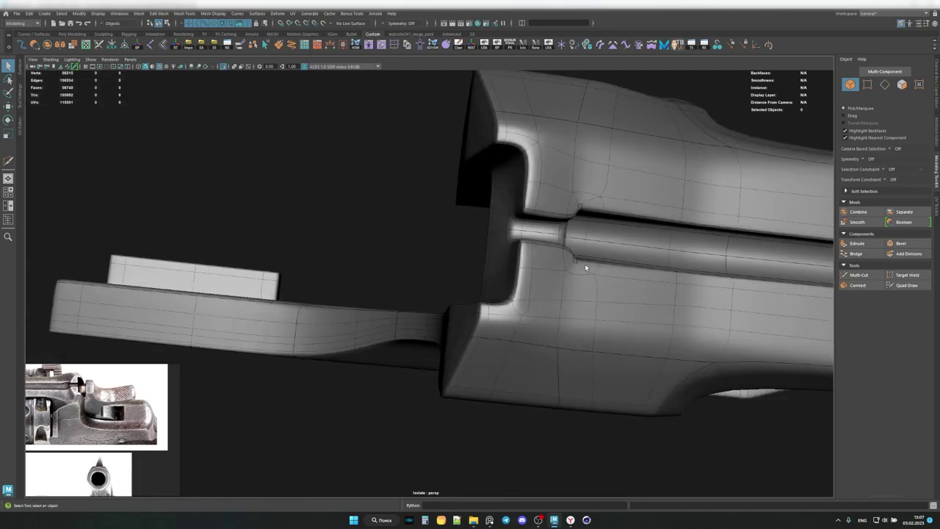
Move and scale edges along the barrel area, checking them in smooth preview.
{"action": "left_click", "coordinate": [426, 258]}
{"action": "key", "text": "F10"}
{"action": "left_click", "coordinate": [381, 240]}
{"action": "key", "text": "w"}
{"action": "mouse_move", "coordinate": [381, 240]}
{"action": "left_mouse_down", "text": "alt"}
{"action": "mouse_move", "coordinate": [382, 220]}
{"action": "mouse_move", "coordinate": [361, 203]}
{"action": "mouse_move", "coordinate": [377, 146]}
{"action": "mouse_move", "coordinate": [389, 191]}
{"action": "mouse_move", "coordinate": [517, 257]}
{"action": "left_mouse_up", "text": "alt"}
{"action": "key", "text": "3"}
{"action": "key", "text": "1"}
{"action": "key", "text": "r"}
{"action": "key", "text": "w"}
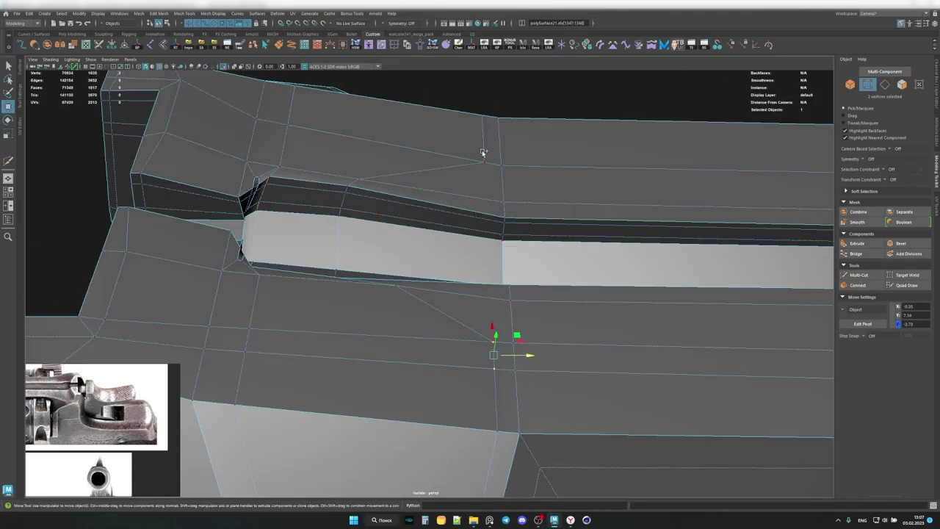
{"action": "mouse_move", "coordinate": [420, 282]}
{"action": "left_mouse_down", "text": "alt"}
{"action": "mouse_move", "coordinate": [360, 275]}
{"action": "mouse_move", "coordinate": [357, 210]}
{"action": "mouse_move", "coordinate": [667, 132]}
{"action": "mouse_move", "coordinate": [527, 244]}
{"action": "mouse_move", "coordinate": [420, 218]}
{"action": "mouse_move", "coordinate": [419, 256]}
{"action": "left_mouse_up", "text": "alt"}
{"action": "key", "text": "3"}
{"action": "key", "text": "q"}
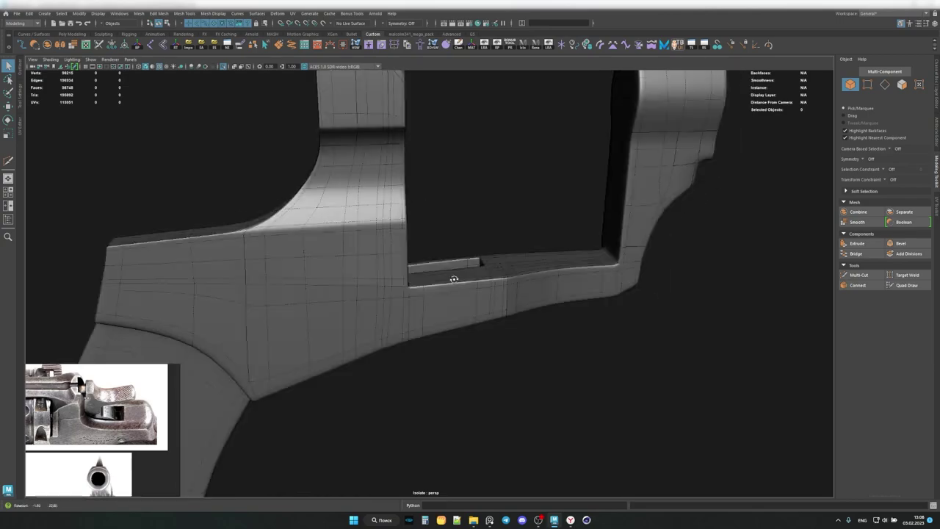
{"action": "key", "text": "1"}
Slide the lower-corner edge loop toward the corner and weld the stray vertex onto its neighbour.
{"action": "left_click", "coordinate": [388, 327]}
{"action": "mouse_move", "coordinate": [387, 326]}
{"action": "left_mouse_down", "text": "alt"}
{"action": "mouse_move", "coordinate": [284, 320]}
{"action": "mouse_move", "coordinate": [444, 312]}
{"action": "left_mouse_up", "text": "alt"}
{"action": "key", "text": "w"}
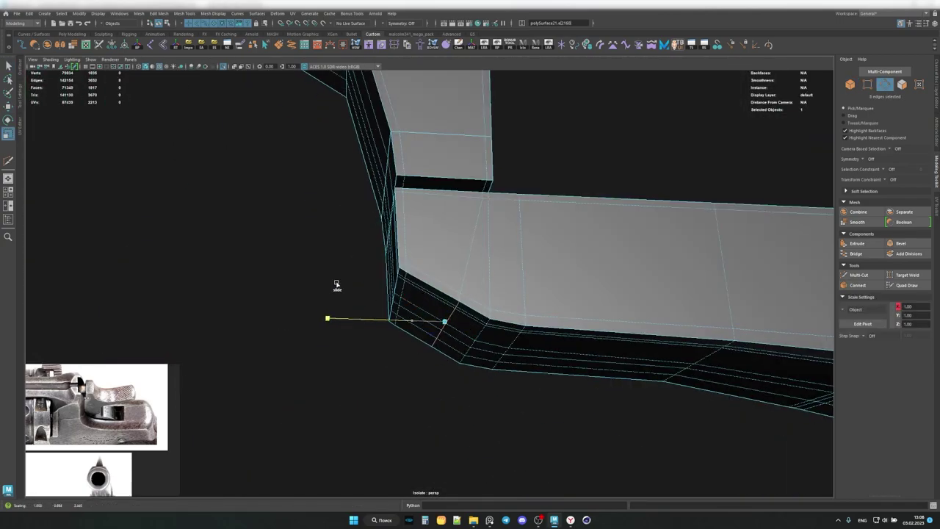
{"action": "mouse_move", "coordinate": [336, 285]}
{"action": "left_mouse_down", "text": "alt"}
{"action": "mouse_move", "coordinate": [437, 292]}
{"action": "mouse_move", "coordinate": [399, 272]}
{"action": "mouse_move", "coordinate": [405, 309]}
{"action": "mouse_move", "coordinate": [393, 297]}
{"action": "left_mouse_up", "text": "alt"}
{"action": "key", "text": "w"}
{"action": "key", "text": "w"}
{"action": "key", "text": "F9"}
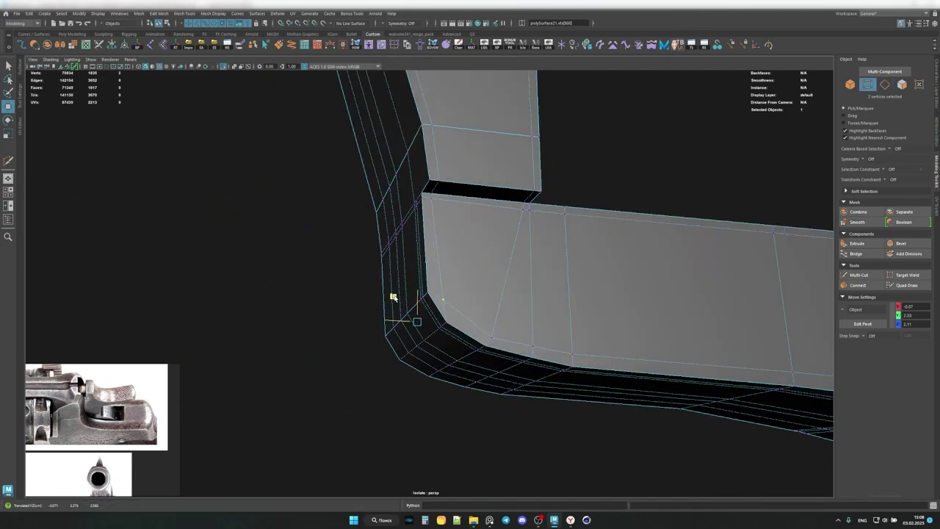
{"action": "mouse_move", "coordinate": [521, 268]}
{"action": "left_mouse_down", "text": "alt"}
{"action": "mouse_move", "coordinate": [460, 317]}
{"action": "mouse_move", "coordinate": [415, 302]}
{"action": "left_mouse_up", "text": "alt"}
{"action": "mouse_move", "coordinate": [415, 303]}
{"action": "left_mouse_down", "text": "alt"}
{"action": "mouse_move", "coordinate": [335, 325]}
{"action": "mouse_move", "coordinate": [420, 310]}
{"action": "left_mouse_up", "text": "alt"}
{"action": "key", "text": "q"}
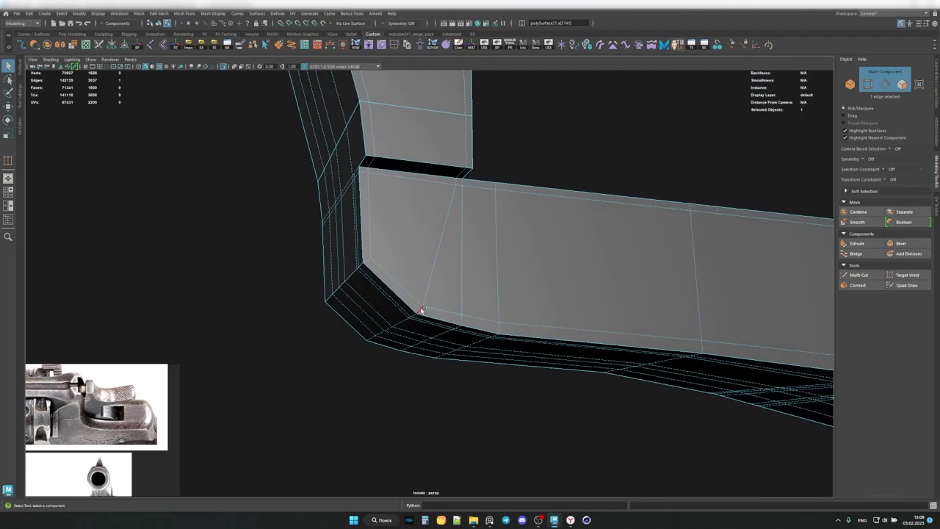
Start a lengthwise Multi-Cut edge loop above the lower strap.
{"action": "key", "text": "ctrl+shift+x"}
{"action": "mouse_move", "coordinate": [358, 292]}
{"action": "left_mouse_down", "text": "alt"}
{"action": "mouse_move", "coordinate": [419, 225]}
{"action": "mouse_move", "coordinate": [422, 261]}
{"action": "mouse_move", "coordinate": [739, 286]}
{"action": "mouse_move", "coordinate": [419, 266]}
{"action": "mouse_move", "coordinate": [397, 288]}
{"action": "left_mouse_up", "text": "alt"}
{"action": "left_click", "coordinate": [418, 226], "text": "ctrl"}
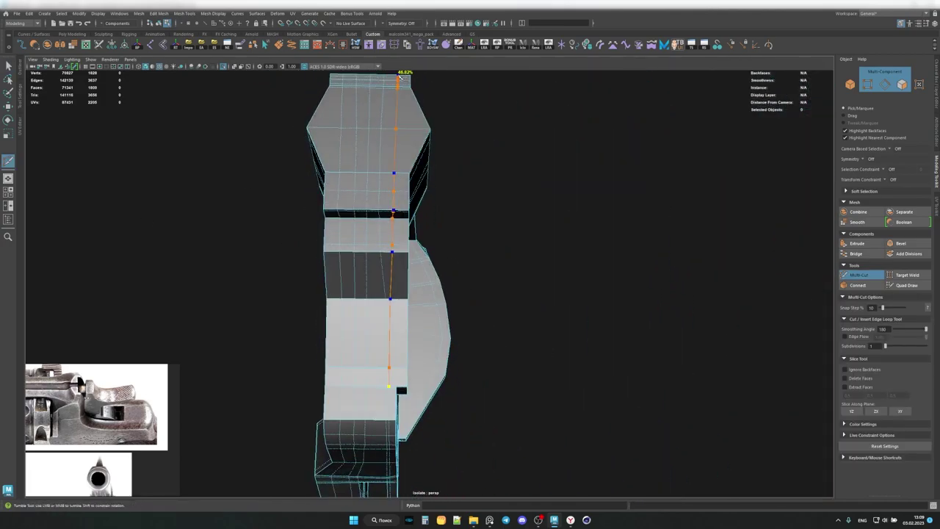
Finish the lengthwise Multi-Cut loop along the top strap of the frame.
{"action": "mouse_move", "coordinate": [416, 240]}
{"action": "left_mouse_down", "text": "alt"}
{"action": "mouse_move", "coordinate": [503, 245]}
{"action": "mouse_move", "coordinate": [461, 286]}
{"action": "left_mouse_up", "text": "alt"}
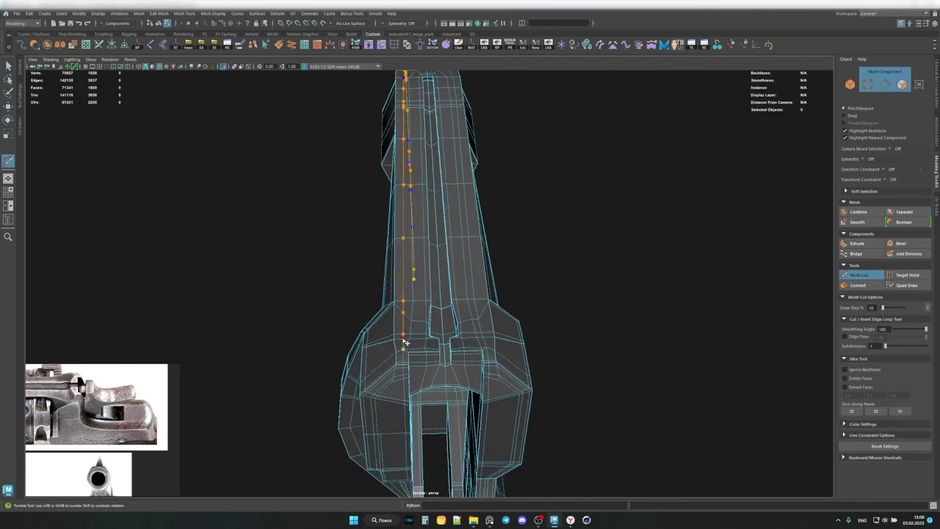
{"action": "key", "text": "Return"}
{"action": "left_click_drag", "start_coordinate": [313, 221], "coordinate": [382, 294], "text": "alt"}
{"action": "middle_click_drag", "start_coordinate": [381, 293], "coordinate": [387, 304], "text": "alt"}
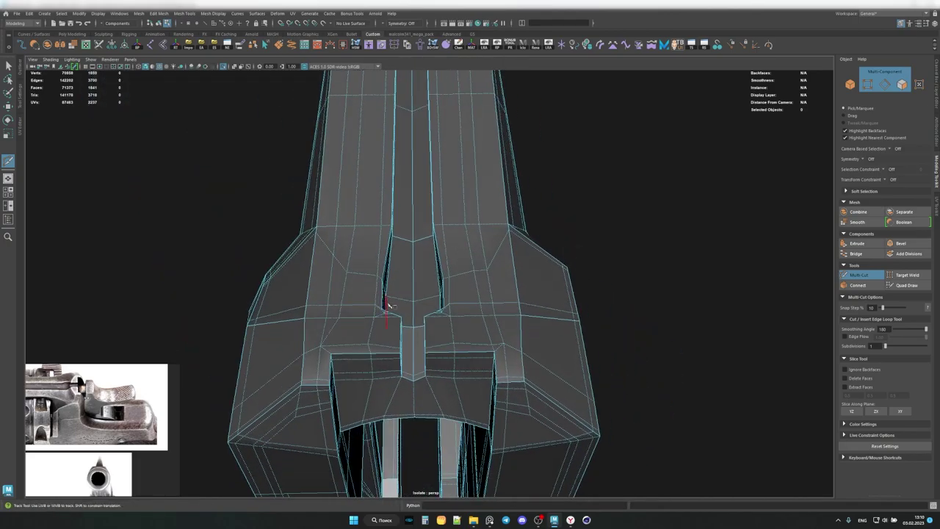
{"action": "mouse_move", "coordinate": [493, 350]}
{"action": "left_mouse_down", "text": "alt"}
{"action": "mouse_move", "coordinate": [325, 320]}
{"action": "mouse_move", "coordinate": [440, 331]}
{"action": "left_mouse_up", "text": "alt"}
Move a vertex near the new cut into place and check the frame in smooth preview.
{"action": "left_click", "coordinate": [336, 259]}
{"action": "key", "text": "w"}
{"action": "mouse_move", "coordinate": [340, 242]}
{"action": "left_mouse_down", "text": "alt"}
{"action": "mouse_move", "coordinate": [367, 272]}
{"action": "mouse_move", "coordinate": [413, 290]}
{"action": "mouse_move", "coordinate": [566, 325]}
{"action": "mouse_move", "coordinate": [512, 309]}
{"action": "mouse_move", "coordinate": [411, 316]}
{"action": "mouse_move", "coordinate": [502, 263]}
{"action": "mouse_move", "coordinate": [615, 284]}
{"action": "left_mouse_up", "text": "alt"}
{"action": "key", "text": "ctrl+shift+x"}
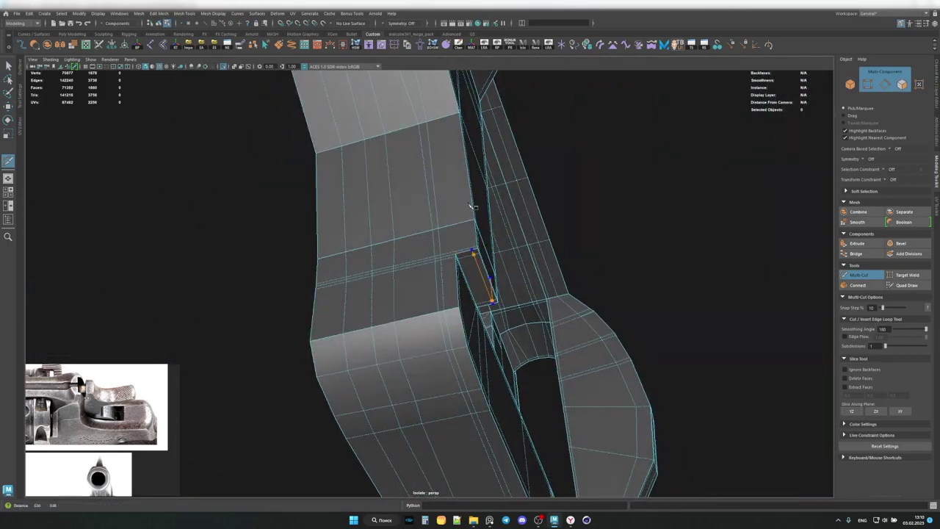
{"action": "mouse_move", "coordinate": [471, 205]}
{"action": "left_mouse_down", "text": "alt"}
{"action": "mouse_move", "coordinate": [480, 315]}
{"action": "mouse_move", "coordinate": [457, 310]}
{"action": "mouse_move", "coordinate": [441, 329]}
{"action": "mouse_move", "coordinate": [436, 304]}
{"action": "mouse_move", "coordinate": [507, 308]}
{"action": "mouse_move", "coordinate": [548, 274]}
{"action": "mouse_move", "coordinate": [543, 294]}
{"action": "mouse_move", "coordinate": [403, 325]}
{"action": "mouse_move", "coordinate": [489, 340]}
{"action": "mouse_move", "coordinate": [432, 342]}
{"action": "mouse_move", "coordinate": [550, 279]}
{"action": "mouse_move", "coordinate": [455, 279]}
{"action": "mouse_move", "coordinate": [487, 306]}
{"action": "mouse_move", "coordinate": [363, 275]}
{"action": "mouse_move", "coordinate": [368, 287]}
{"action": "left_mouse_up", "text": "alt"}
{"action": "key", "text": "q"}
{"action": "key", "text": "3"}
{"action": "key", "text": "F8"}
Shift an edge loop at the column's lower corner, previewing the result smoothed.
{"action": "key", "text": "F10"}
{"action": "double_click", "coordinate": [431, 342]}
{"action": "key", "text": "w"}
{"action": "key", "text": "F8"}
{"action": "key", "text": "3"}
{"action": "left_click", "coordinate": [550, 279]}
{"action": "key", "text": "1"}
Move a second edge loop on the frame, check it smoothed, and isolate the frame mesh.
{"action": "key", "text": "F10"}
{"action": "double_click", "coordinate": [369, 286]}
{"action": "key", "text": "w"}
{"action": "mouse_move", "coordinate": [361, 243]}
{"action": "left_mouse_down", "text": "alt"}
{"action": "mouse_move", "coordinate": [422, 238]}
{"action": "mouse_move", "coordinate": [424, 273]}
{"action": "mouse_move", "coordinate": [434, 272]}
{"action": "mouse_move", "coordinate": [393, 240]}
{"action": "mouse_move", "coordinate": [429, 240]}
{"action": "mouse_move", "coordinate": [422, 242]}
{"action": "mouse_move", "coordinate": [518, 266]}
{"action": "left_mouse_up", "text": "alt"}
{"action": "key", "text": "F8"}
{"action": "key", "text": "3"}
{"action": "left_click", "coordinate": [405, 258]}
{"action": "key", "text": "ctrl+1"}
{"action": "key", "text": "1"}
Insert a Multi-Cut edge loop around the lower bracket of the side block.
{"action": "key", "text": "3"}
{"action": "key", "text": "1"}
{"action": "right_click_drag", "start_coordinate": [510, 306], "coordinate": [433, 280], "text": "shift"}
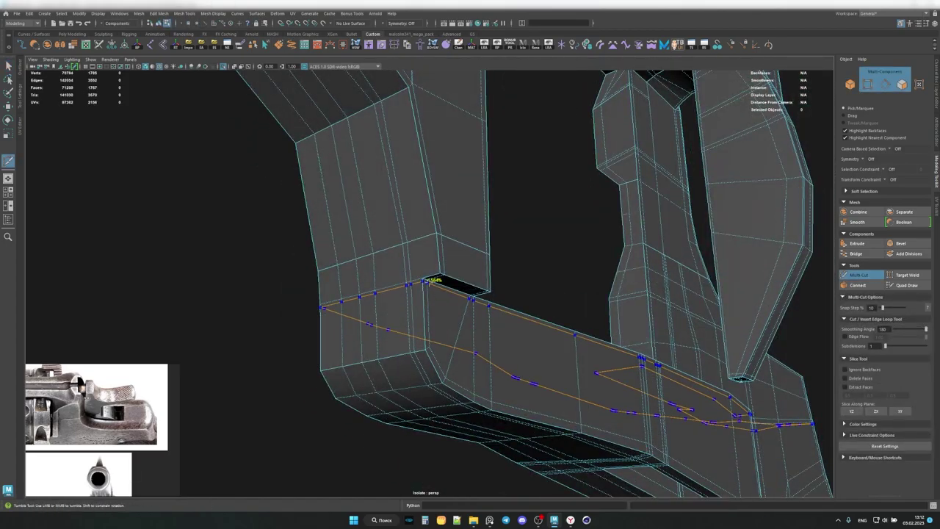
{"action": "key", "text": "Return"}
{"action": "mouse_move", "coordinate": [434, 280]}
{"action": "left_mouse_down", "text": "alt"}
{"action": "mouse_move", "coordinate": [430, 293]}
{"action": "mouse_move", "coordinate": [320, 287]}
{"action": "left_mouse_up", "text": "alt"}
{"action": "right_click_drag", "start_coordinate": [321, 288], "coordinate": [378, 304], "text": "alt"}
{"action": "key", "text": "w"}
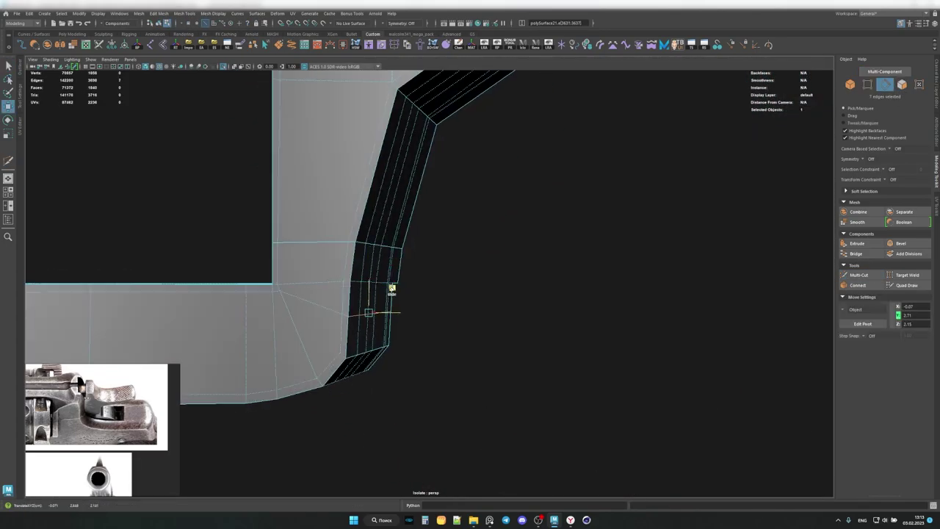
{"action": "mouse_move", "coordinate": [399, 313]}
{"action": "left_mouse_down", "text": "alt"}
{"action": "mouse_move", "coordinate": [321, 304]}
{"action": "mouse_move", "coordinate": [360, 274]}
{"action": "mouse_move", "coordinate": [455, 291]}
{"action": "left_mouse_up", "text": "alt"}
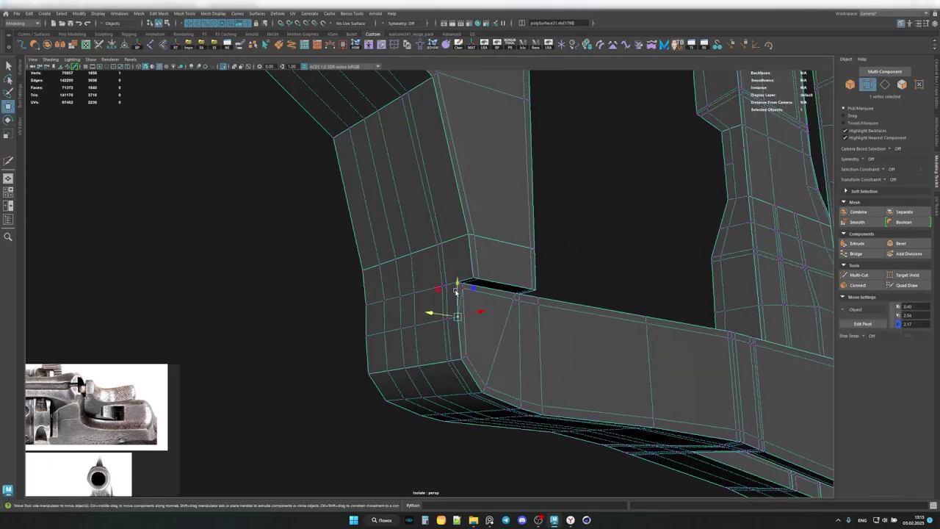
Check the new bracket cut from several angles and in smooth preview.
{"action": "key", "text": "1"}
{"action": "mouse_move", "coordinate": [567, 232]}
{"action": "left_mouse_down", "text": "alt"}
{"action": "mouse_move", "coordinate": [443, 273]}
{"action": "mouse_move", "coordinate": [520, 311]}
{"action": "mouse_move", "coordinate": [341, 301]}
{"action": "left_mouse_up", "text": "alt"}
{"action": "key", "text": "F8"}
{"action": "mouse_move", "coordinate": [395, 264]}
{"action": "left_mouse_down", "text": "alt"}
{"action": "mouse_move", "coordinate": [313, 290]}
{"action": "mouse_move", "coordinate": [411, 277]}
{"action": "mouse_move", "coordinate": [400, 260]}
{"action": "mouse_move", "coordinate": [415, 269]}
{"action": "mouse_move", "coordinate": [411, 248]}
{"action": "mouse_move", "coordinate": [402, 301]}
{"action": "mouse_move", "coordinate": [215, 262]}
{"action": "left_mouse_up", "text": "alt"}
{"action": "key", "text": "q"}
{"action": "key", "text": "F8"}
{"action": "key", "text": "3"}
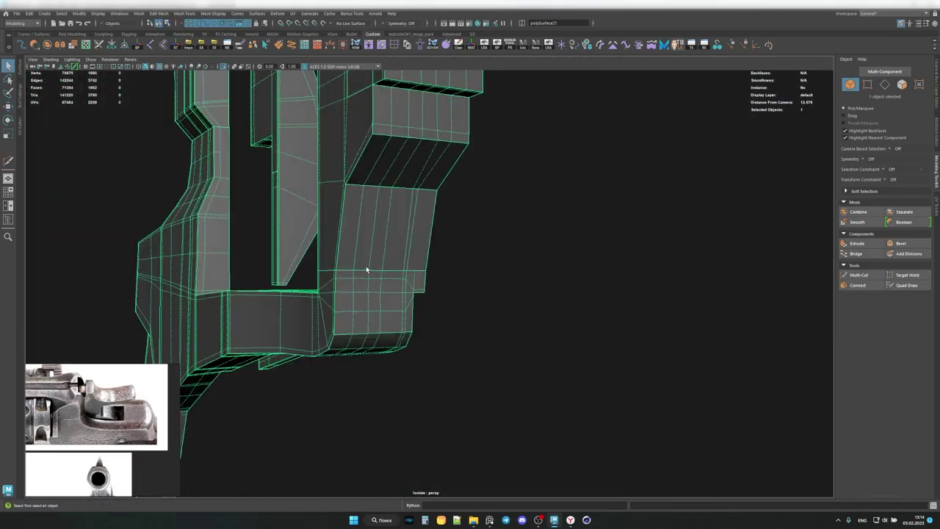
Inspect the block's underside and top, then select the block mesh.
{"action": "mouse_move", "coordinate": [367, 270]}
{"action": "left_mouse_down", "text": "alt"}
{"action": "mouse_move", "coordinate": [438, 260]}
{"action": "mouse_move", "coordinate": [394, 282]}
{"action": "left_mouse_up", "text": "alt"}
{"action": "key", "text": "F8"}
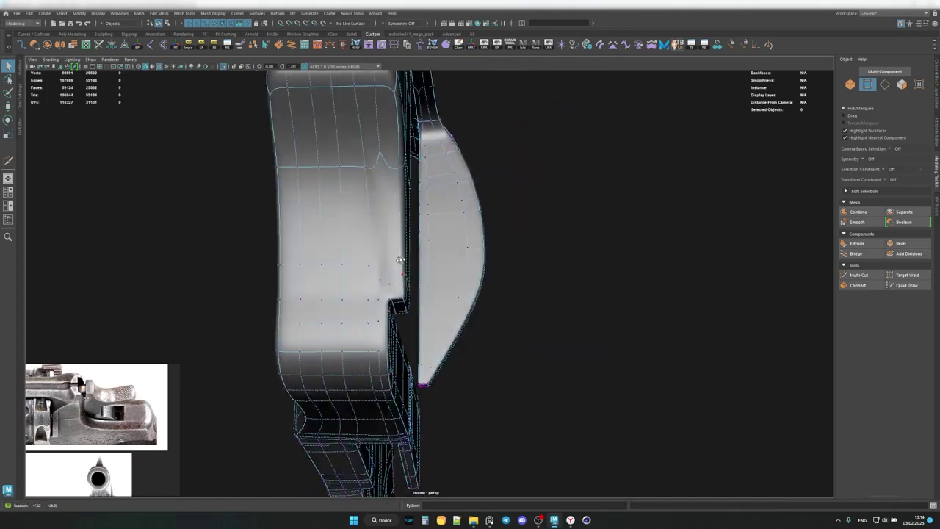
{"action": "mouse_move", "coordinate": [380, 230]}
{"action": "left_mouse_down", "text": "alt"}
{"action": "mouse_move", "coordinate": [381, 218]}
{"action": "mouse_move", "coordinate": [433, 284]}
{"action": "mouse_move", "coordinate": [406, 242]}
{"action": "left_mouse_up", "text": "alt"}
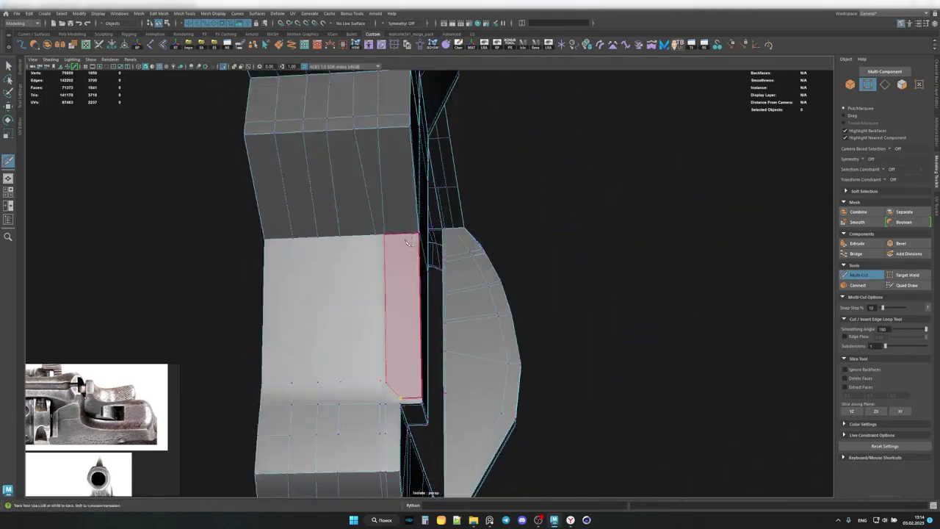
{"action": "left_click_drag", "start_coordinate": [392, 127], "coordinate": [397, 290], "text": "alt"}
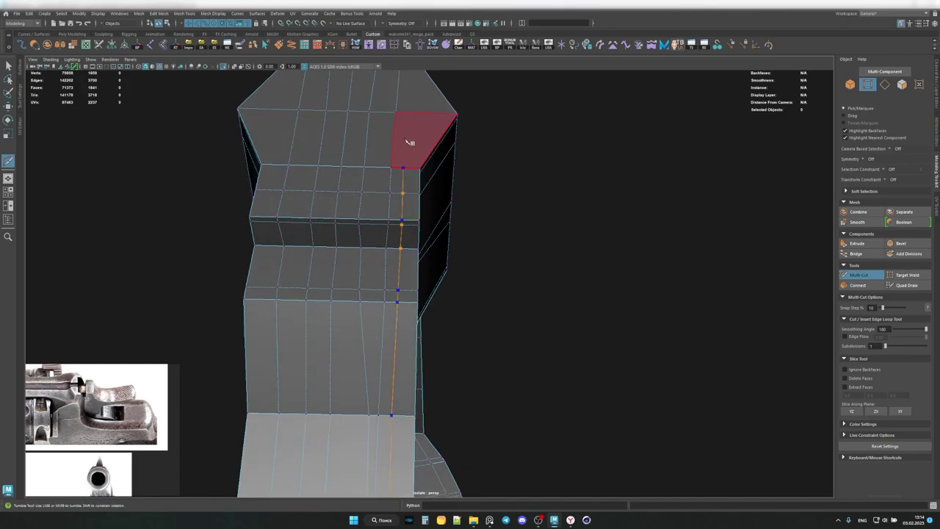
{"action": "key", "text": "q"}
{"action": "left_click_drag", "start_coordinate": [298, 170], "coordinate": [401, 302], "text": "alt"}
{"action": "left_click", "coordinate": [402, 303]}
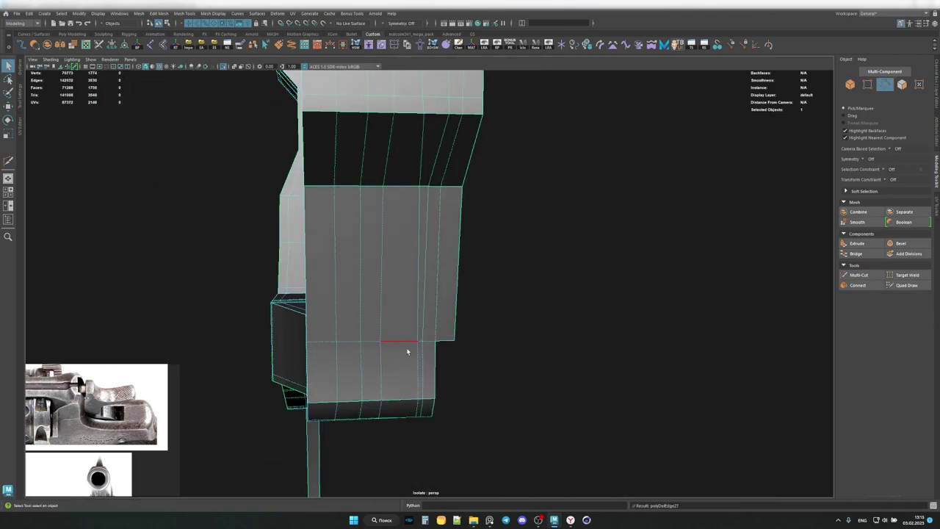
Remove the unneeded edge on the lower block and show the whole revolver again.
{"action": "left_click_drag", "start_coordinate": [391, 246], "coordinate": [492, 308], "text": "alt"}
{"action": "key", "text": "g"}
{"action": "mouse_move", "coordinate": [408, 334]}
{"action": "left_mouse_down", "text": "alt"}
{"action": "mouse_move", "coordinate": [487, 309]}
{"action": "mouse_move", "coordinate": [414, 300]}
{"action": "mouse_move", "coordinate": [493, 269]}
{"action": "left_mouse_up", "text": "alt"}
{"action": "key", "text": "F8"}
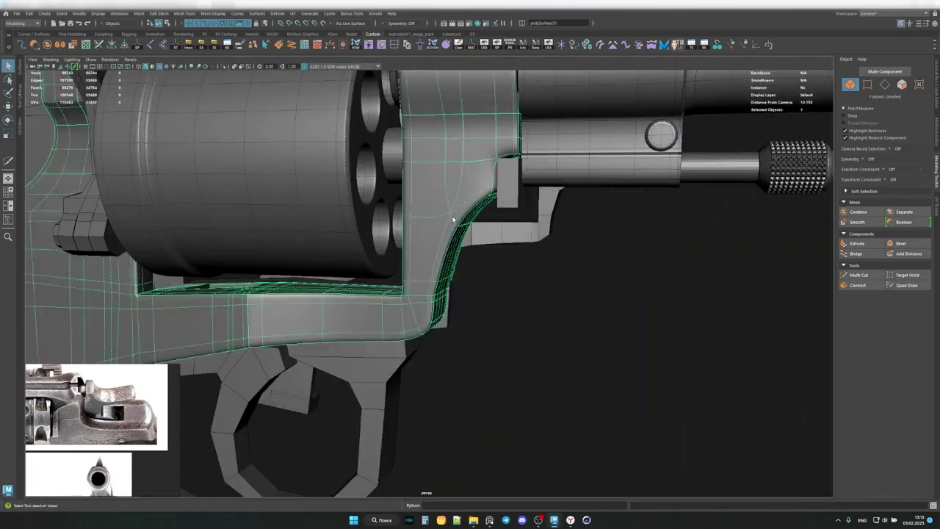
Isolate the frame mesh and inspect its inner corner notch, toggling smooth preview.
{"action": "key", "text": "ctrl+1"}
{"action": "mouse_move", "coordinate": [321, 315]}
{"action": "left_mouse_down", "text": "alt"}
{"action": "mouse_move", "coordinate": [478, 323]}
{"action": "mouse_move", "coordinate": [434, 269]}
{"action": "mouse_move", "coordinate": [344, 299]}
{"action": "mouse_move", "coordinate": [445, 294]}
{"action": "mouse_move", "coordinate": [476, 338]}
{"action": "left_mouse_up", "text": "alt"}
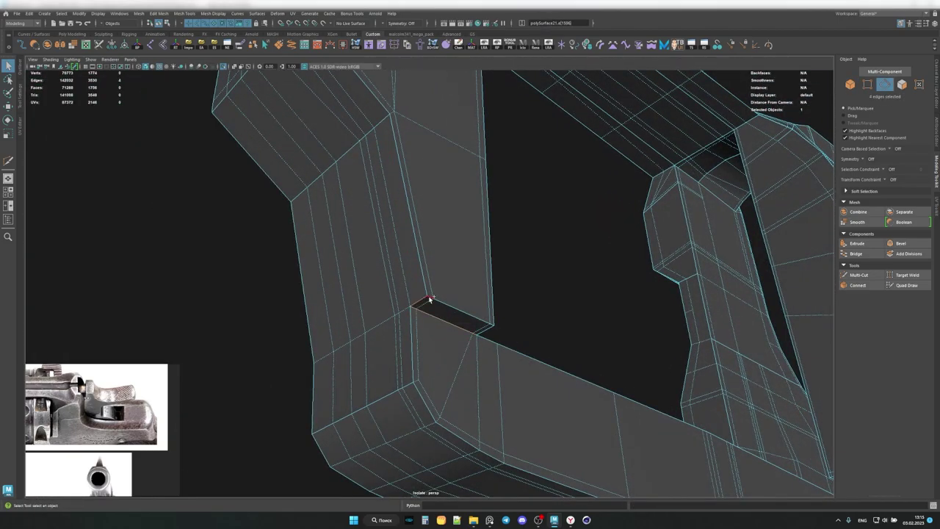
{"action": "mouse_move", "coordinate": [639, 362]}
{"action": "left_mouse_down", "text": "alt"}
{"action": "mouse_move", "coordinate": [378, 330]}
{"action": "mouse_move", "coordinate": [354, 315]}
{"action": "mouse_move", "coordinate": [547, 274]}
{"action": "mouse_move", "coordinate": [390, 217]}
{"action": "mouse_move", "coordinate": [489, 274]}
{"action": "mouse_move", "coordinate": [516, 256]}
{"action": "mouse_move", "coordinate": [457, 317]}
{"action": "mouse_move", "coordinate": [440, 290]}
{"action": "left_mouse_up", "text": "alt"}
{"action": "key", "text": "3"}
{"action": "key", "text": "1"}
{"action": "right_click_drag", "start_coordinate": [441, 290], "coordinate": [433, 281], "text": "shift"}
{"action": "mouse_move", "coordinate": [433, 281]}
{"action": "left_mouse_down", "text": "alt"}
{"action": "mouse_move", "coordinate": [460, 330]}
{"action": "mouse_move", "coordinate": [442, 310]}
{"action": "mouse_move", "coordinate": [441, 287]}
{"action": "left_mouse_up", "text": "alt"}
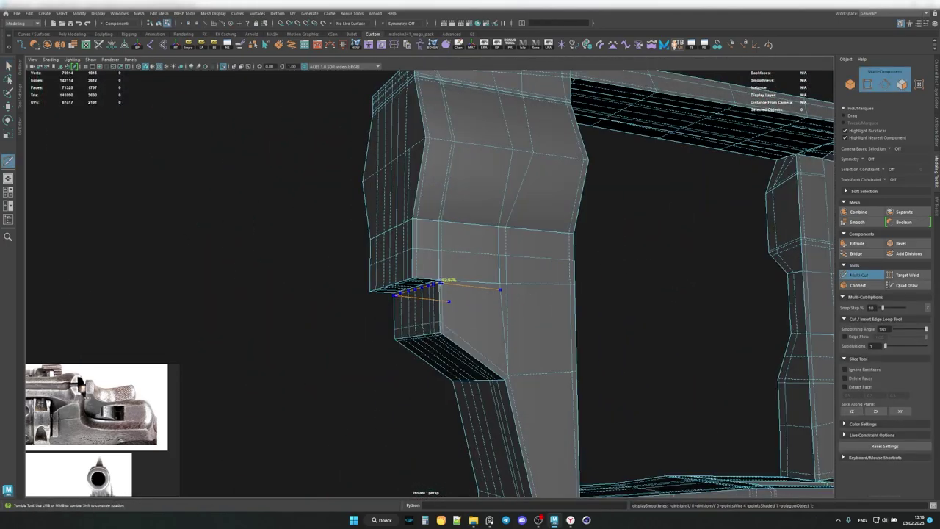
{"action": "middle_click_drag", "start_coordinate": [441, 287], "coordinate": [516, 273], "text": "alt"}
Target Weld the stray vertex pairs along the frame's top slot.
{"action": "left_click_drag", "start_coordinate": [487, 314], "coordinate": [481, 288]}
{"action": "middle_click_drag", "start_coordinate": [481, 288], "coordinate": [483, 344], "text": "alt"}
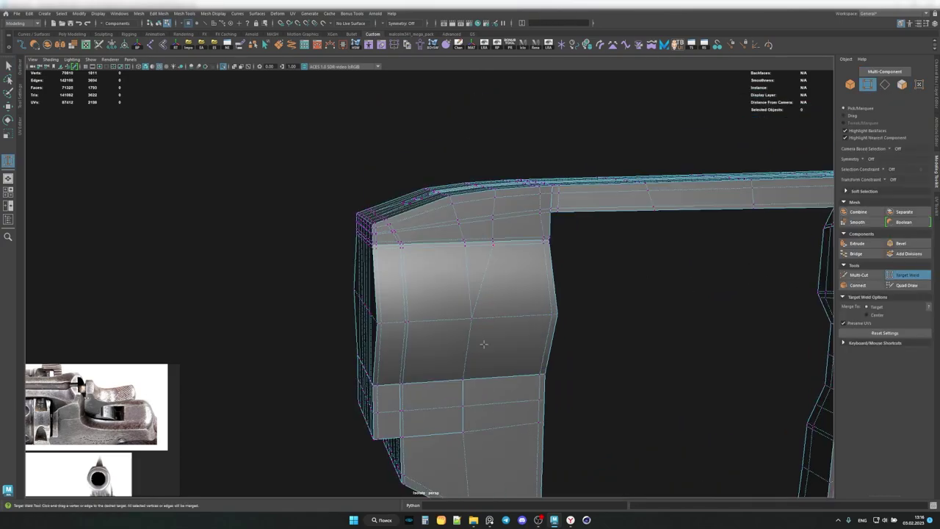
{"action": "left_click_drag", "start_coordinate": [465, 216], "coordinate": [458, 221]}
{"action": "left_click_drag", "start_coordinate": [459, 220], "coordinate": [522, 276], "text": "alt"}
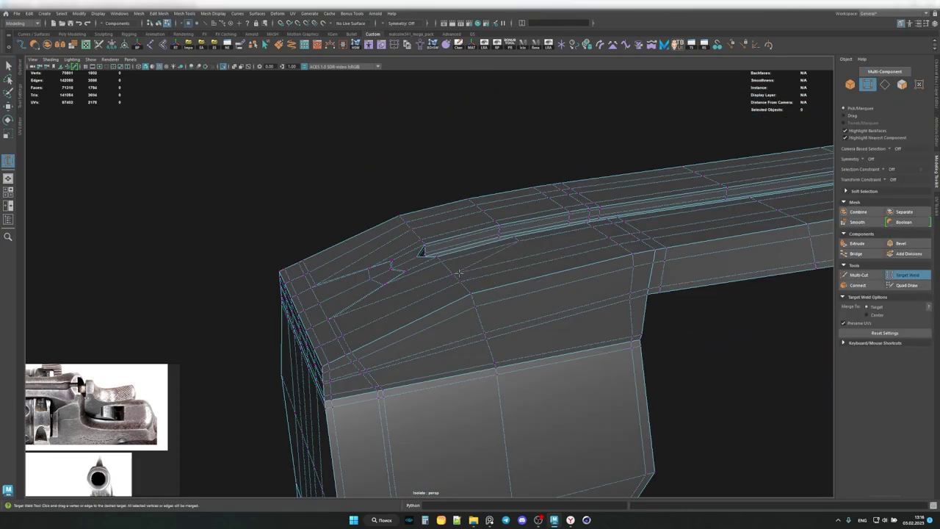
{"action": "mouse_move", "coordinate": [459, 273]}
{"action": "left_mouse_down", "text": "alt"}
{"action": "mouse_move", "coordinate": [452, 285]}
{"action": "mouse_move", "coordinate": [345, 308]}
{"action": "mouse_move", "coordinate": [510, 316]}
{"action": "mouse_move", "coordinate": [512, 336]}
{"action": "mouse_move", "coordinate": [440, 308]}
{"action": "left_mouse_up", "text": "alt"}
{"action": "key", "text": "q"}
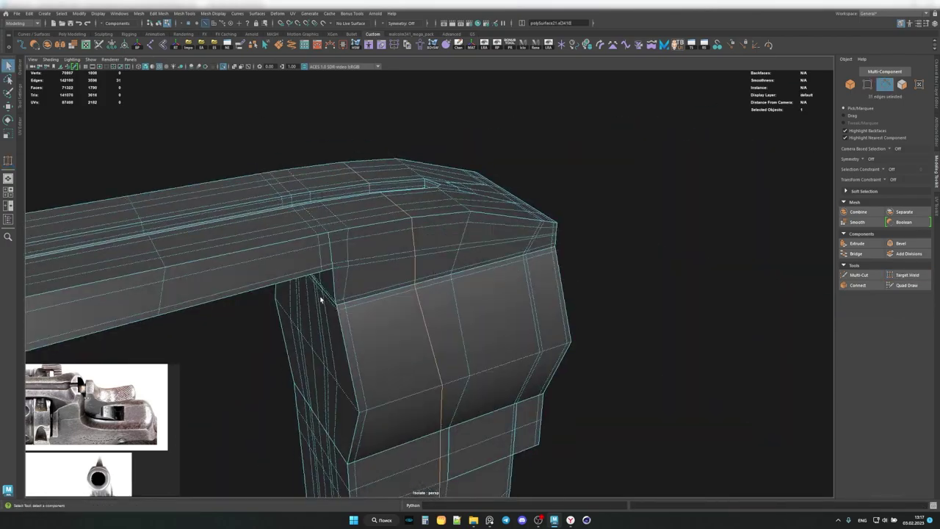
Scale a band of edges on the frame's top rail and check it in smooth preview.
{"action": "mouse_move", "coordinate": [321, 294]}
{"action": "left_mouse_down", "text": "alt"}
{"action": "mouse_move", "coordinate": [425, 332]}
{"action": "mouse_move", "coordinate": [480, 260]}
{"action": "mouse_move", "coordinate": [242, 157]}
{"action": "mouse_move", "coordinate": [316, 233]}
{"action": "left_mouse_up", "text": "alt"}
{"action": "mouse_move", "coordinate": [316, 233]}
{"action": "left_mouse_down"}
{"action": "mouse_move", "coordinate": [497, 488]}
{"action": "mouse_move", "coordinate": [388, 336]}
{"action": "mouse_move", "coordinate": [422, 283]}
{"action": "mouse_move", "coordinate": [336, 326]}
{"action": "left_mouse_up"}
{"action": "key", "text": "r"}
{"action": "key", "text": "3"}
{"action": "mouse_move", "coordinate": [426, 286]}
{"action": "left_mouse_down", "text": "alt"}
{"action": "mouse_move", "coordinate": [709, 307]}
{"action": "mouse_move", "coordinate": [445, 329]}
{"action": "mouse_move", "coordinate": [483, 315]}
{"action": "mouse_move", "coordinate": [392, 248]}
{"action": "mouse_move", "coordinate": [459, 269]}
{"action": "mouse_move", "coordinate": [455, 242]}
{"action": "left_mouse_up", "text": "alt"}
{"action": "key", "text": "1"}
{"action": "key", "text": "3"}
{"action": "key", "text": "1"}
Move the vertices at the frame's inner corner, checking the smoothed result.
{"action": "scroll", "coordinate": [455, 242], "scroll_direction": "up", "scroll_amount": 3}
{"action": "key", "text": "F9"}
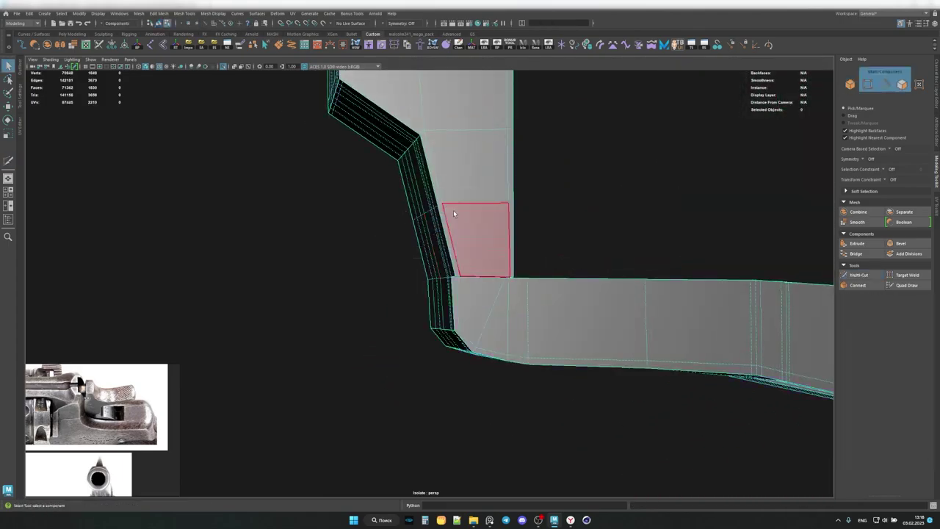
{"action": "key", "text": "w"}
{"action": "mouse_move", "coordinate": [453, 210]}
{"action": "left_mouse_down"}
{"action": "mouse_move", "coordinate": [405, 240]}
{"action": "mouse_move", "coordinate": [575, 241]}
{"action": "mouse_move", "coordinate": [431, 252]}
{"action": "mouse_move", "coordinate": [566, 230]}
{"action": "mouse_move", "coordinate": [406, 256]}
{"action": "mouse_move", "coordinate": [455, 242]}
{"action": "mouse_move", "coordinate": [462, 235]}
{"action": "mouse_move", "coordinate": [440, 246]}
{"action": "mouse_move", "coordinate": [471, 200]}
{"action": "left_mouse_up"}
{"action": "key", "text": "F8"}
{"action": "key", "text": "3"}
{"action": "key", "text": "1"}
Adjust a vertical edge on the frame and review it in smooth preview.
{"action": "key", "text": "F8"}
{"action": "left_click", "coordinate": [471, 200]}
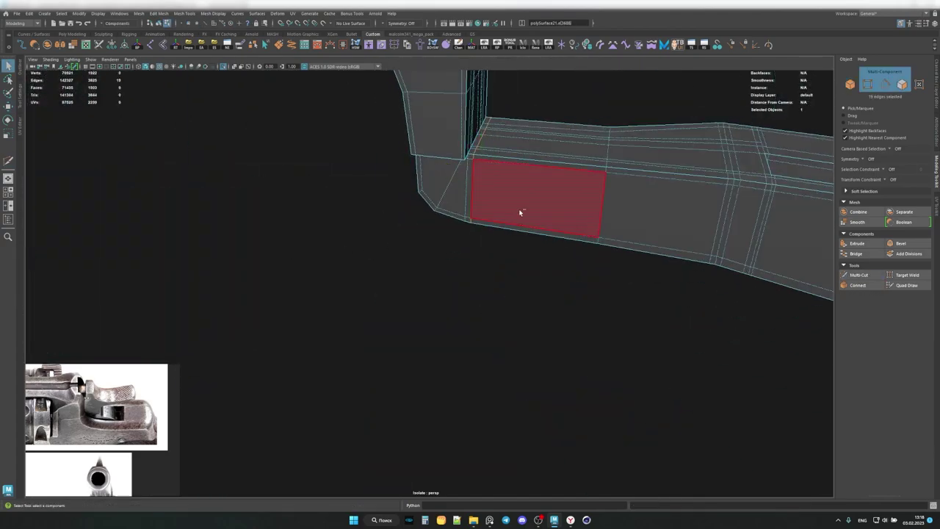
{"action": "key", "text": "F8"}
{"action": "key", "text": "3"}
{"action": "mouse_move", "coordinate": [524, 213]}
{"action": "left_mouse_down", "text": "alt"}
{"action": "mouse_move", "coordinate": [412, 183]}
{"action": "mouse_move", "coordinate": [302, 256]}
{"action": "mouse_move", "coordinate": [377, 210]}
{"action": "mouse_move", "coordinate": [352, 231]}
{"action": "mouse_move", "coordinate": [377, 194]}
{"action": "mouse_move", "coordinate": [363, 235]}
{"action": "mouse_move", "coordinate": [342, 210]}
{"action": "mouse_move", "coordinate": [315, 203]}
{"action": "mouse_move", "coordinate": [373, 226]}
{"action": "mouse_move", "coordinate": [441, 220]}
{"action": "mouse_move", "coordinate": [510, 233]}
{"action": "mouse_move", "coordinate": [411, 200]}
{"action": "mouse_move", "coordinate": [404, 210]}
{"action": "mouse_move", "coordinate": [430, 231]}
{"action": "mouse_move", "coordinate": [404, 209]}
{"action": "left_mouse_up", "text": "alt"}
{"action": "key", "text": "q"}
Scale and move an edge loop along the lower frame beside the small ledge.
{"action": "key", "text": "1"}
{"action": "key", "text": "F10"}
{"action": "double_click", "coordinate": [392, 213]}
{"action": "key", "text": "r"}
{"action": "key", "text": "w"}
{"action": "key", "text": "q"}
Adjust a single frame edge, then view the grip area smoothed and reselect the frame.
{"action": "left_click", "coordinate": [411, 200]}
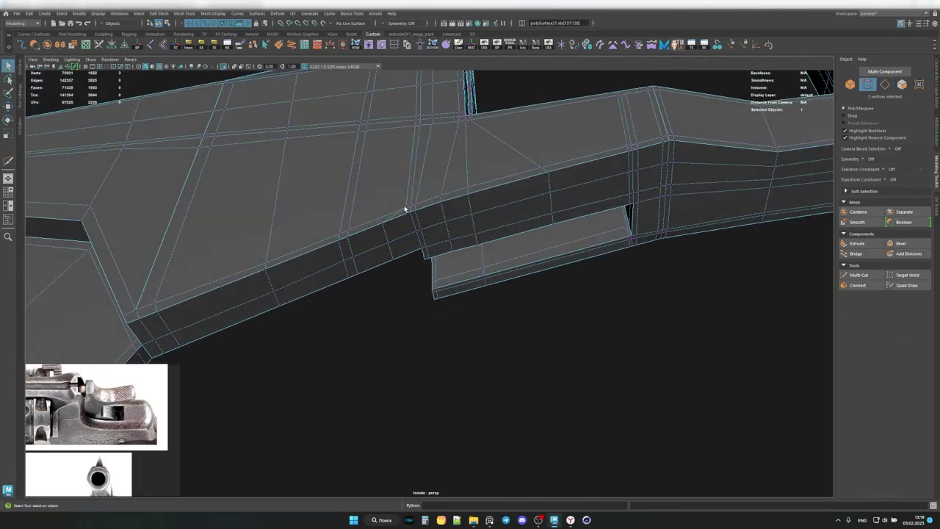
{"action": "key", "text": "F8"}
{"action": "mouse_move", "coordinate": [442, 110]}
{"action": "left_mouse_down", "text": "alt"}
{"action": "mouse_move", "coordinate": [469, 199]}
{"action": "mouse_move", "coordinate": [426, 204]}
{"action": "mouse_move", "coordinate": [334, 241]}
{"action": "left_mouse_up", "text": "alt"}
{"action": "key", "text": "3"}
{"action": "scroll", "coordinate": [470, 199], "scroll_direction": "down", "scroll_amount": 3}
{"action": "scroll", "coordinate": [451, 212], "scroll_direction": "up", "scroll_amount": 4}
{"action": "left_click", "coordinate": [426, 204]}
Frame the revolver and select the frame mesh in an enlarged front view.
{"action": "key", "text": "f"}
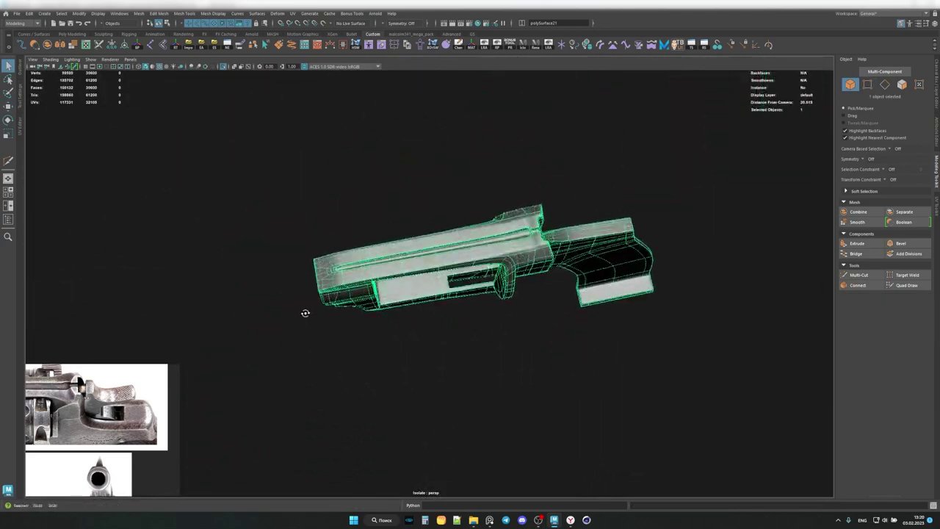
{"action": "left_click_drag", "start_coordinate": [305, 312], "coordinate": [381, 269], "text": "alt"}
{"action": "scroll", "coordinate": [381, 270], "scroll_direction": "up", "scroll_amount": 5}
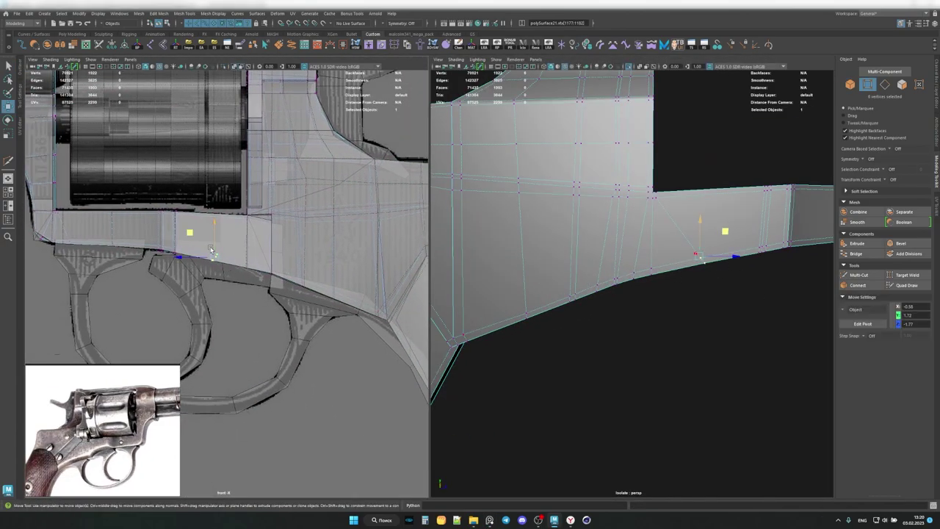
{"action": "key", "text": "F8"}
{"action": "left_click", "coordinate": [260, 311]}
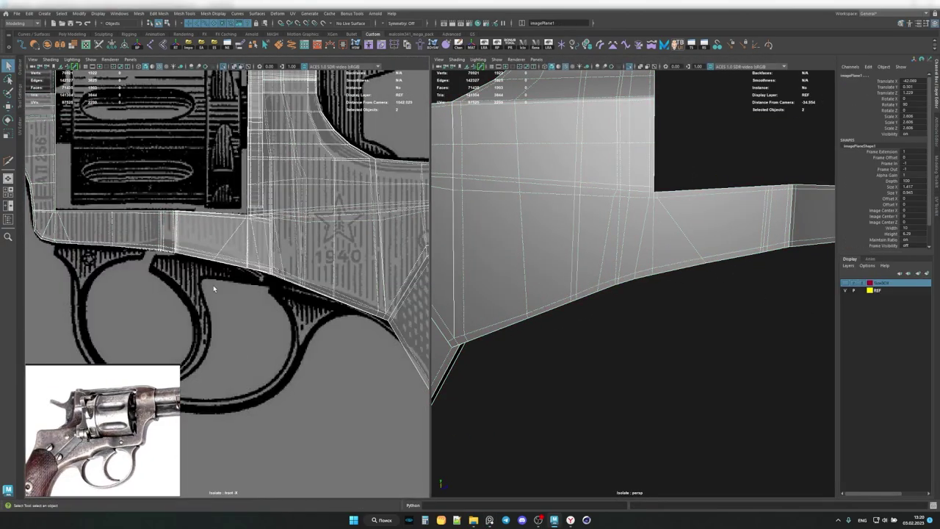
{"action": "key", "text": "space"}
{"action": "left_click", "coordinate": [328, 243]}
Select edges and a vertex along the frame's lower edge above the trigger guard.
{"action": "left_click", "coordinate": [383, 212]}
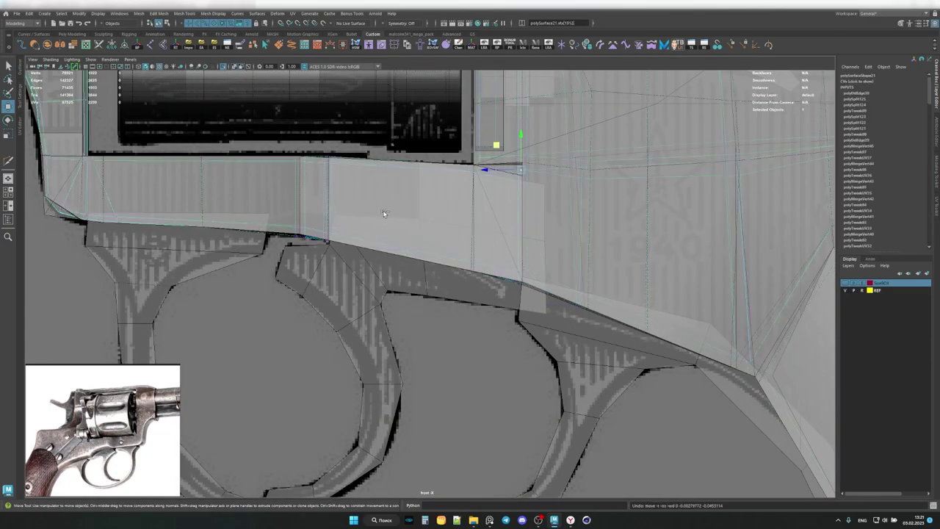
{"action": "left_click", "coordinate": [382, 212], "text": "shift"}
{"action": "scroll", "coordinate": [301, 206], "scroll_direction": "down", "scroll_amount": 5}
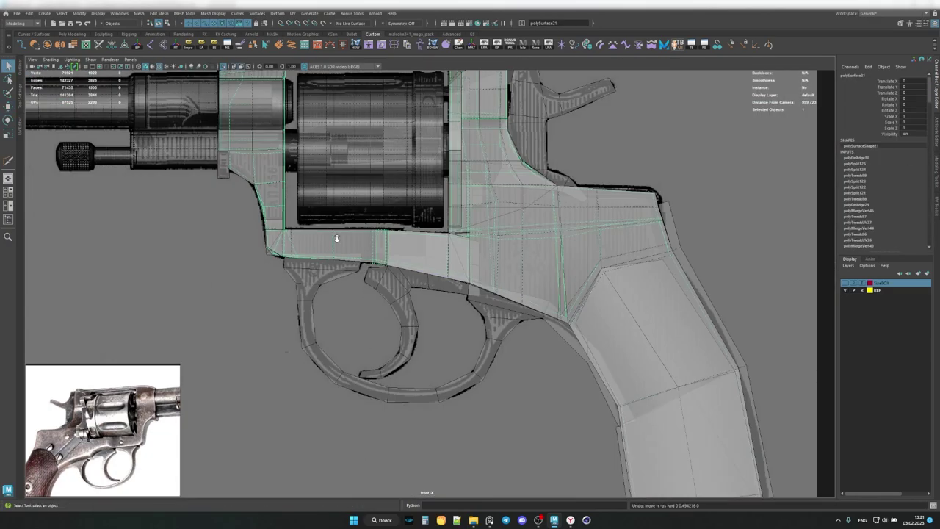
{"action": "scroll", "coordinate": [315, 220], "scroll_direction": "up", "scroll_amount": 1}
{"action": "scroll", "coordinate": [338, 228], "scroll_direction": "up", "scroll_amount": 4}
{"action": "scroll", "coordinate": [350, 234], "scroll_direction": "up", "scroll_amount": 2}
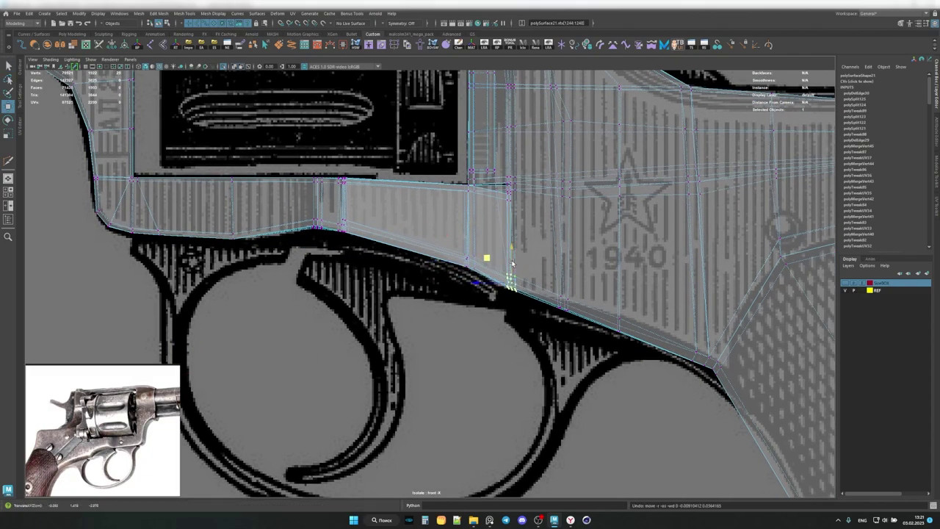
{"action": "left_click", "coordinate": [512, 263]}
{"action": "key", "text": "f"}
{"action": "middle_click_drag", "start_coordinate": [468, 258], "coordinate": [317, 233], "text": "alt"}
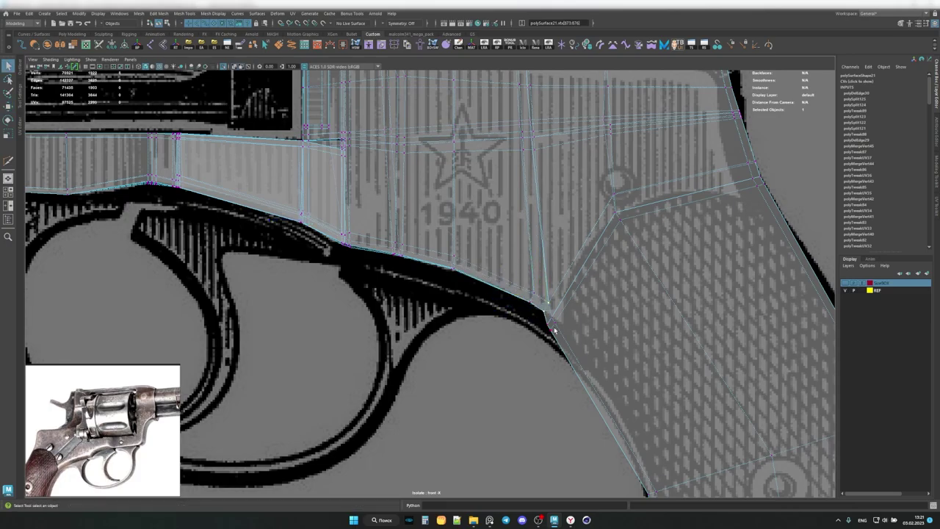
Move the selected lower-edge vertex and edge to follow the front reference image.
{"action": "key", "text": "w"}
{"action": "scroll", "coordinate": [546, 317], "scroll_direction": "down", "scroll_amount": 4}
{"action": "scroll", "coordinate": [470, 234], "scroll_direction": "up", "scroll_amount": 4}
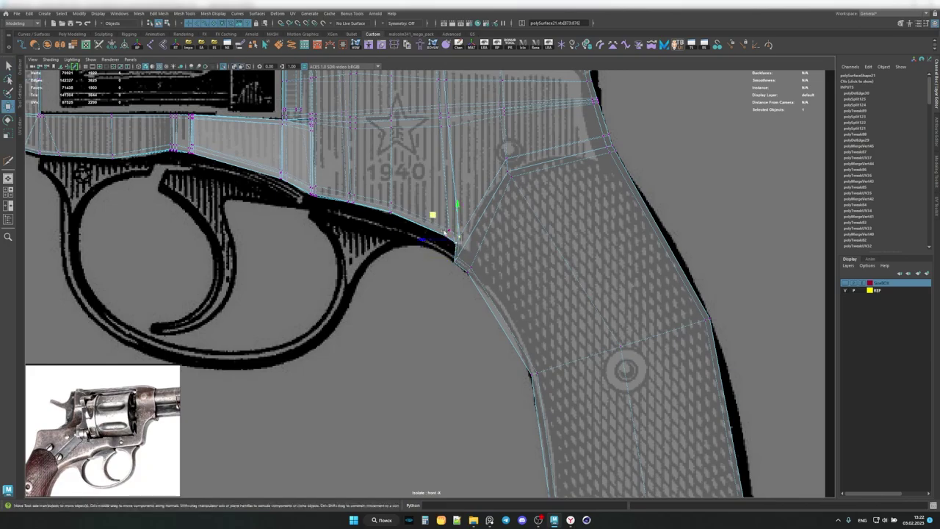
{"action": "key", "text": "q"}
{"action": "middle_click_drag", "start_coordinate": [456, 256], "coordinate": [487, 268], "text": "alt"}
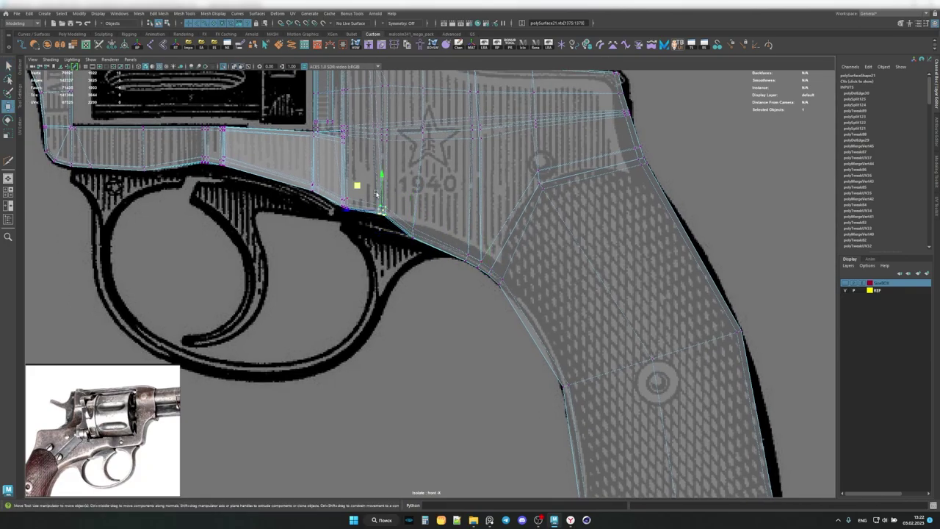
{"action": "middle_click_drag", "start_coordinate": [321, 203], "coordinate": [354, 215], "text": "alt"}
{"action": "scroll", "coordinate": [563, 260], "scroll_direction": "up", "scroll_amount": 5}
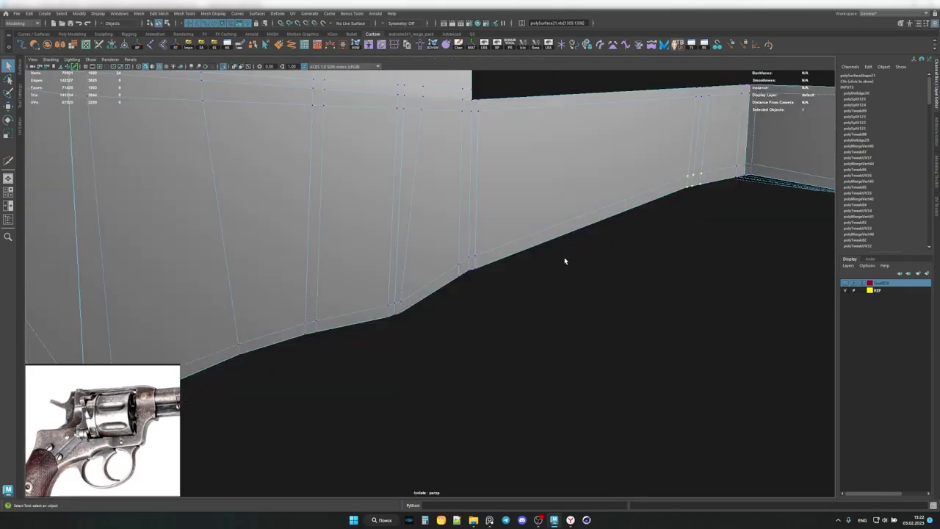
{"action": "key", "text": "w"}
{"action": "left_click_drag", "start_coordinate": [423, 239], "coordinate": [412, 245], "text": "alt"}
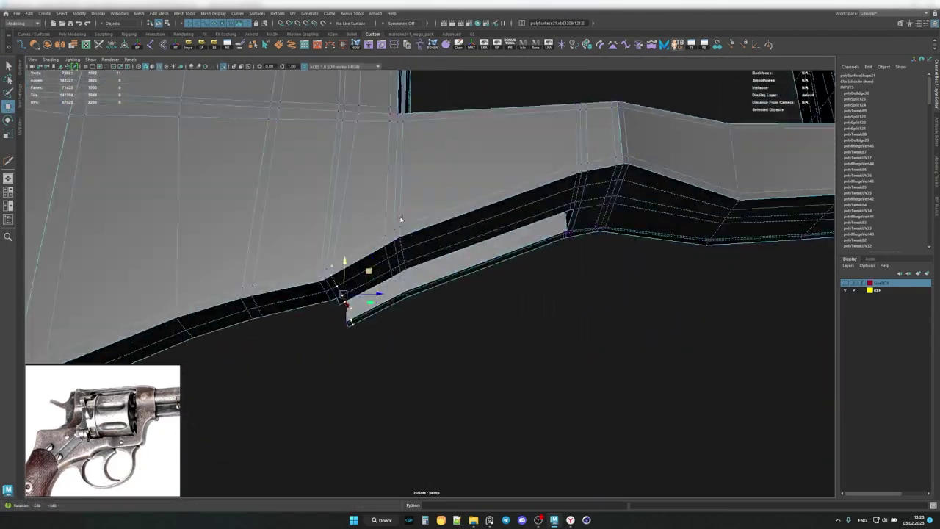
{"action": "mouse_move", "coordinate": [385, 297]}
{"action": "left_mouse_down", "text": "alt"}
{"action": "mouse_move", "coordinate": [456, 303]}
{"action": "mouse_move", "coordinate": [433, 267]}
{"action": "mouse_move", "coordinate": [445, 279]}
{"action": "mouse_move", "coordinate": [418, 262]}
{"action": "mouse_move", "coordinate": [460, 278]}
{"action": "left_mouse_up", "text": "alt"}
Select and move an edge above the trigger guard, comparing front and perspective views.
{"action": "key", "text": "space"}
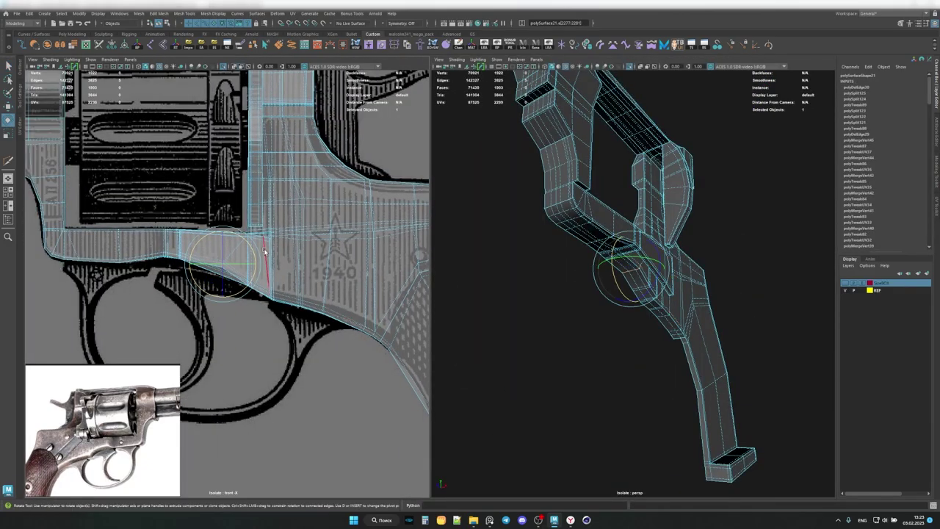
{"action": "key", "text": "space"}
{"action": "left_click", "coordinate": [450, 269]}
{"action": "key", "text": "space"}
{"action": "scroll", "coordinate": [566, 263], "scroll_direction": "up", "scroll_amount": 3}
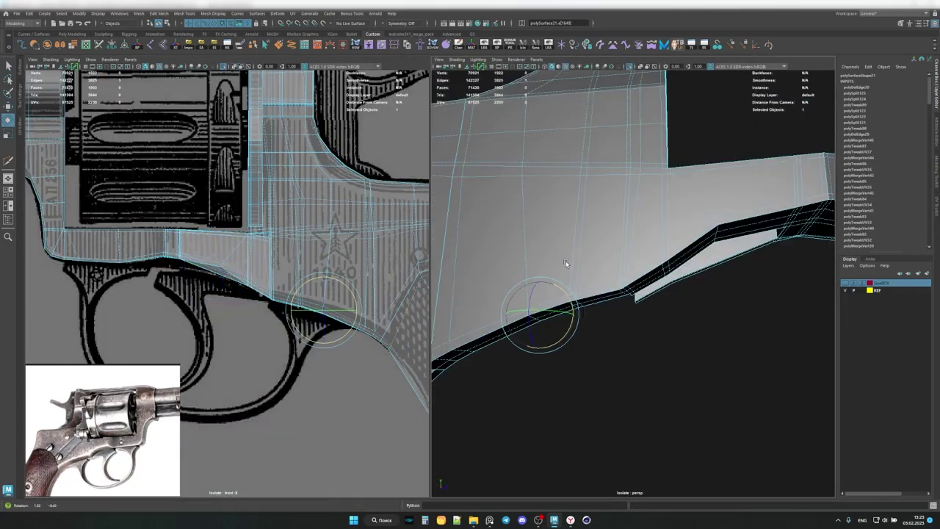
{"action": "left_click_drag", "start_coordinate": [565, 262], "coordinate": [579, 235], "text": "alt"}
{"action": "key", "text": "w"}
{"action": "mouse_move", "coordinate": [585, 272]}
{"action": "left_mouse_down", "text": "alt"}
{"action": "mouse_move", "coordinate": [555, 258]}
{"action": "mouse_move", "coordinate": [558, 269]}
{"action": "mouse_move", "coordinate": [580, 257]}
{"action": "mouse_move", "coordinate": [737, 294]}
{"action": "left_mouse_up", "text": "alt"}
{"action": "mouse_move", "coordinate": [558, 287]}
{"action": "left_mouse_down", "text": "alt"}
{"action": "mouse_move", "coordinate": [644, 290]}
{"action": "mouse_move", "coordinate": [591, 248]}
{"action": "mouse_move", "coordinate": [602, 264]}
{"action": "left_mouse_up", "text": "alt"}
Preview the frame smoothed and inspect the reshaped lower frame in perspective.
{"action": "key", "text": "ctrl+e"}
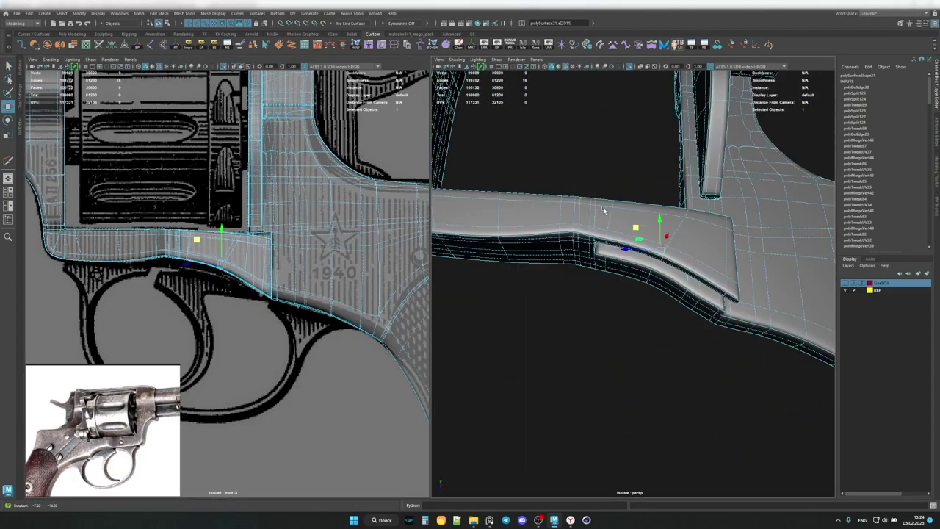
{"action": "key", "text": "space"}
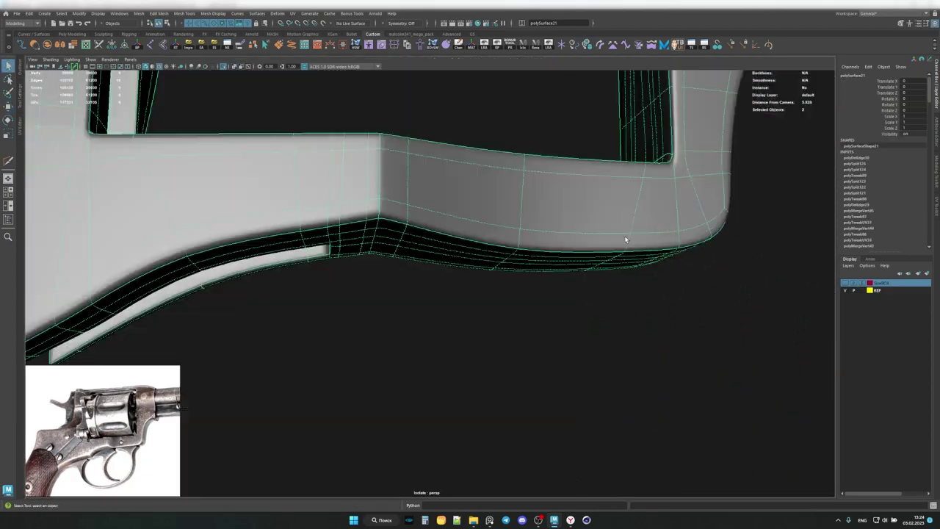
{"action": "mouse_move", "coordinate": [593, 248]}
{"action": "left_mouse_down", "text": "alt"}
{"action": "mouse_move", "coordinate": [405, 279]}
{"action": "mouse_move", "coordinate": [503, 329]}
{"action": "mouse_move", "coordinate": [670, 196]}
{"action": "left_mouse_up", "text": "alt"}
Exit isolation to show the whole revolver and clear the selection.
{"action": "key", "text": "ctrl+1"}
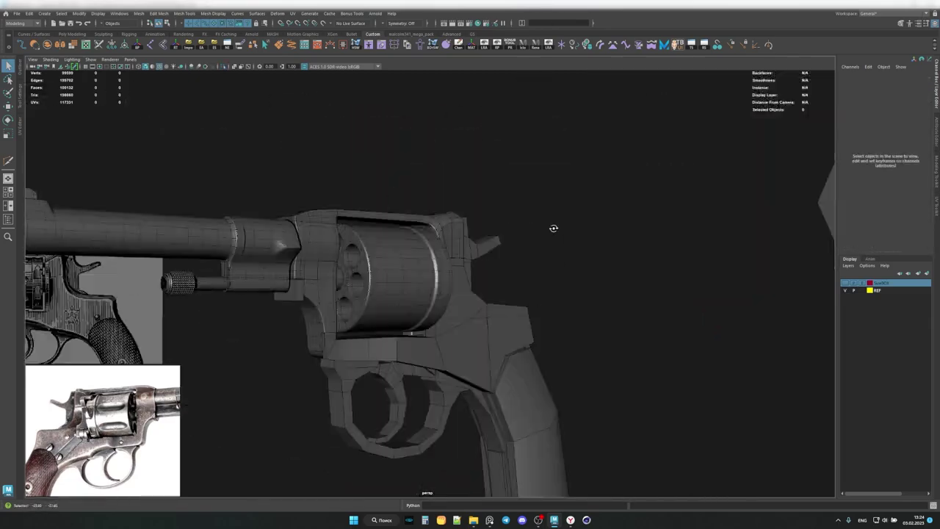
{"action": "left_click_drag", "start_coordinate": [554, 227], "coordinate": [441, 249], "text": "alt"}
{"action": "scroll", "coordinate": [272, 268], "scroll_direction": "up", "scroll_amount": 5}
{"action": "mouse_move", "coordinate": [273, 269]}
{"action": "left_mouse_down", "text": "alt"}
{"action": "mouse_move", "coordinate": [504, 252]}
{"action": "mouse_move", "coordinate": [594, 274]}
{"action": "left_mouse_up", "text": "alt"}
{"action": "scroll", "coordinate": [411, 259], "scroll_direction": "down", "scroll_amount": 5}
{"action": "left_click", "coordinate": [504, 252]}
Isolate the frame and select a vertex on its lower edge.
{"action": "left_click", "coordinate": [391, 273]}
{"action": "key", "text": "ctrl+1"}
{"action": "left_click_drag", "start_coordinate": [391, 273], "coordinate": [391, 273], "text": "alt"}
{"action": "scroll", "coordinate": [390, 273], "scroll_direction": "up", "scroll_amount": 5}
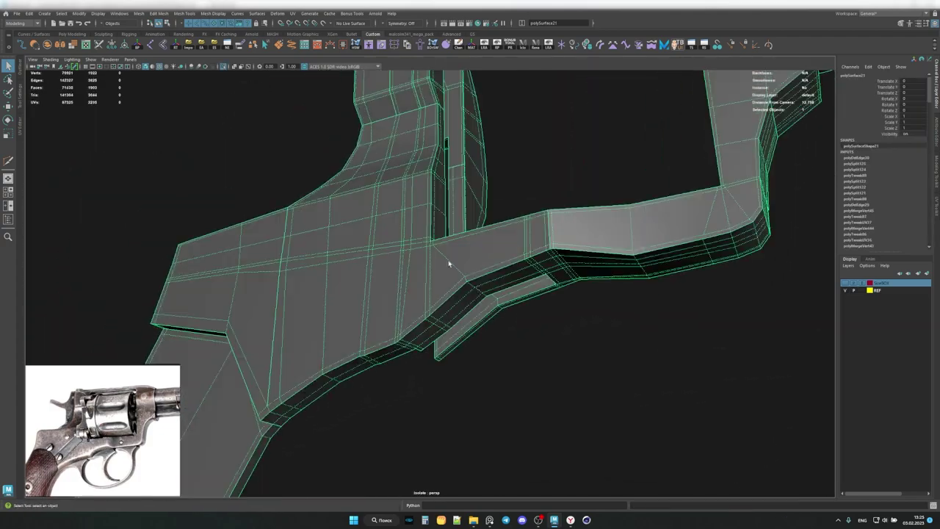
{"action": "key", "text": "F9"}
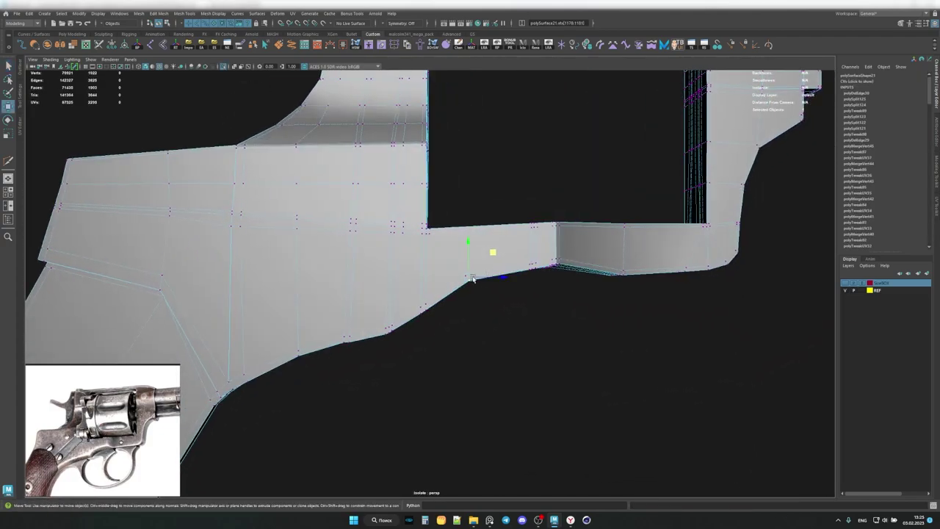
{"action": "scroll", "coordinate": [472, 278], "scroll_direction": "up", "scroll_amount": 2}
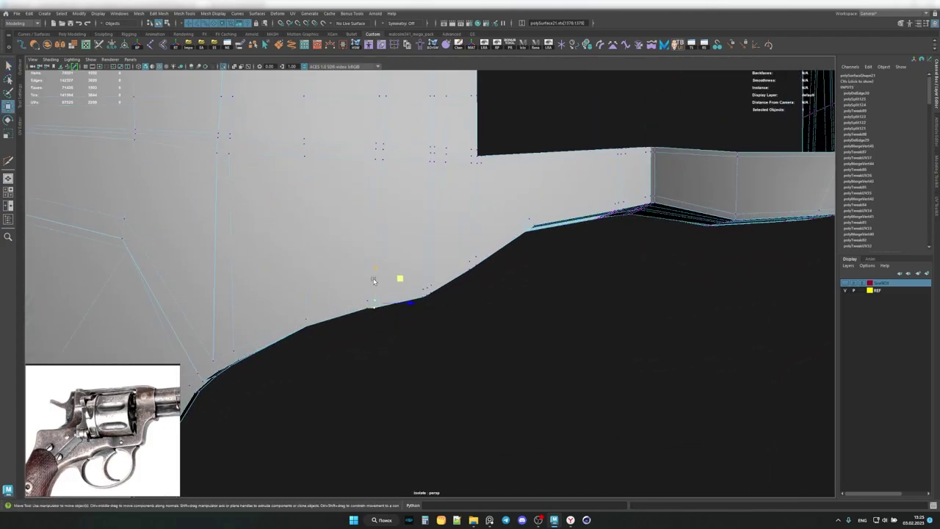
{"action": "left_click", "coordinate": [447, 271]}
{"action": "left_click_drag", "start_coordinate": [446, 271], "coordinate": [455, 278], "text": "alt"}
Rotate and move that lower-edge vertex to match the reference in front and perspective views.
{"action": "key", "text": "e"}
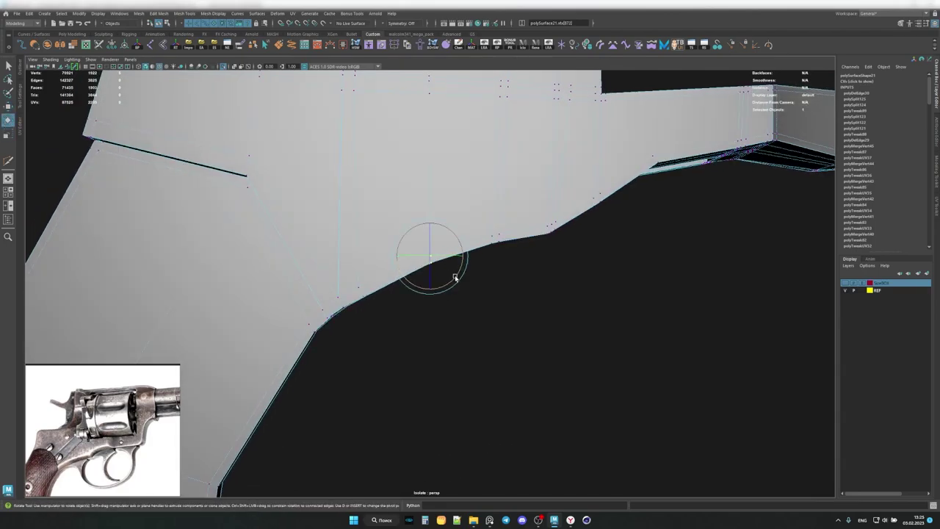
{"action": "left_click_drag", "start_coordinate": [451, 232], "coordinate": [465, 266], "text": "alt"}
{"action": "key", "text": "space"}
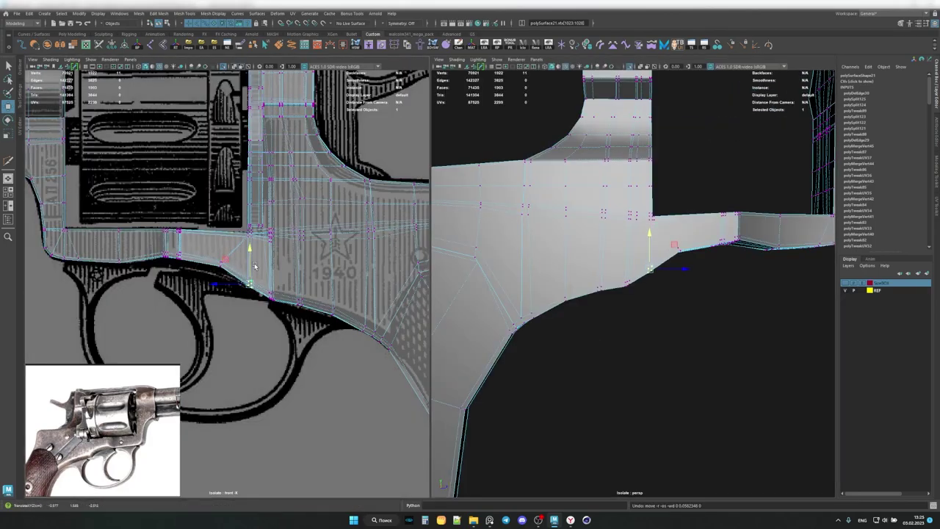
{"action": "key", "text": "q"}
{"action": "mouse_move", "coordinate": [558, 271]}
{"action": "left_mouse_down", "text": "alt"}
{"action": "mouse_move", "coordinate": [757, 274]}
{"action": "mouse_move", "coordinate": [597, 262]}
{"action": "left_mouse_up", "text": "alt"}
{"action": "key", "text": "space"}
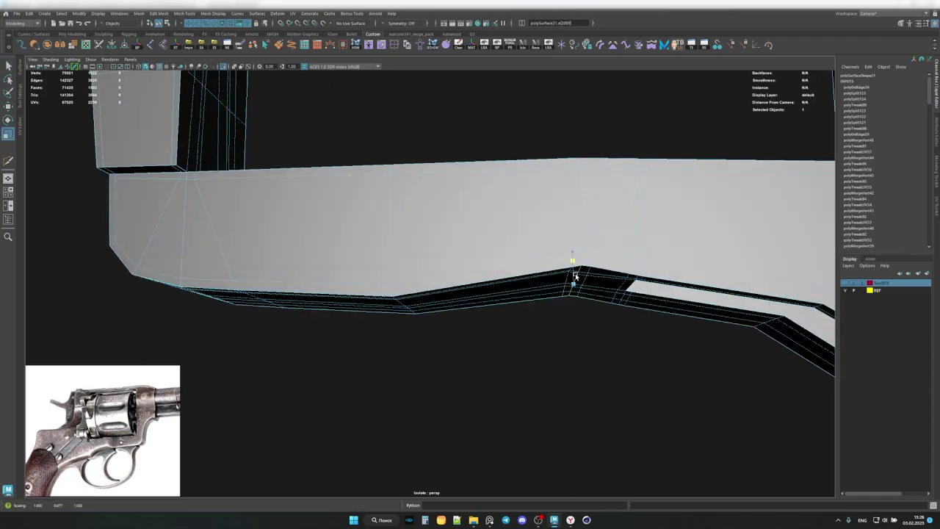
{"action": "key", "text": "w"}
{"action": "key", "text": "space"}
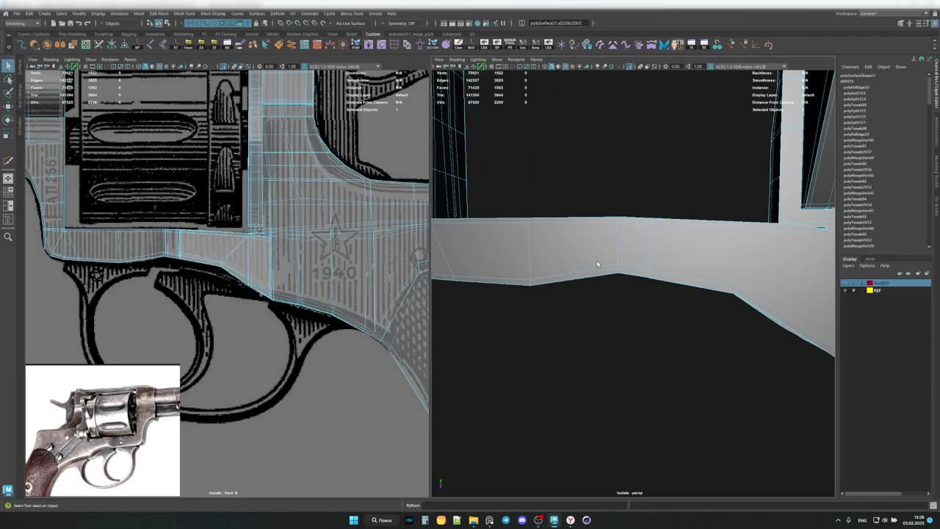
{"action": "mouse_move", "coordinate": [597, 263]}
{"action": "left_mouse_down", "text": "alt"}
{"action": "mouse_move", "coordinate": [553, 279]}
{"action": "mouse_move", "coordinate": [615, 197]}
{"action": "left_mouse_up", "text": "alt"}
Return to object mode, deselect everything, and select the side plate mesh.
{"action": "key", "text": "F8"}
{"action": "key", "text": "q"}
{"action": "left_click", "coordinate": [729, 288]}
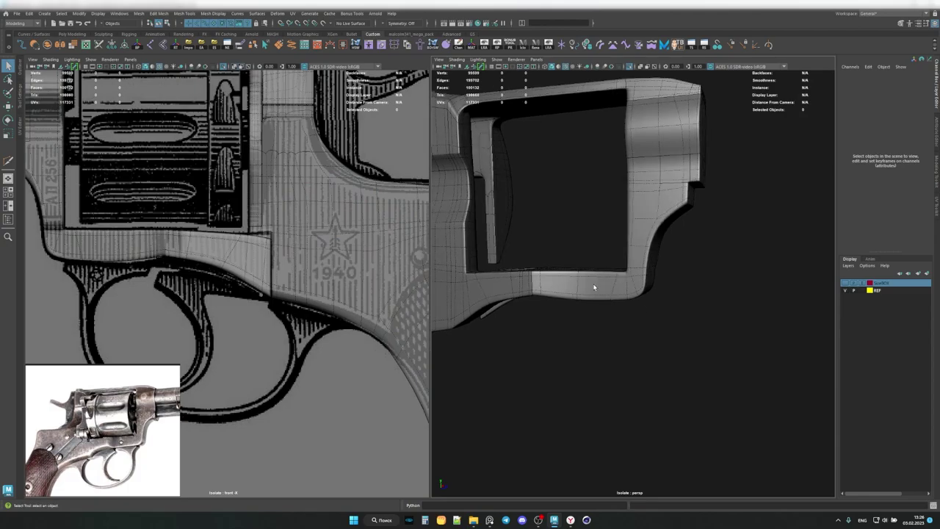
{"action": "scroll", "coordinate": [594, 287], "scroll_direction": "down", "scroll_amount": 3}
{"action": "key", "text": "space"}
{"action": "mouse_move", "coordinate": [740, 272]}
{"action": "left_mouse_down", "text": "alt"}
{"action": "mouse_move", "coordinate": [367, 262]}
{"action": "mouse_move", "coordinate": [445, 205]}
{"action": "left_mouse_up", "text": "alt"}
{"action": "left_click", "coordinate": [457, 266]}
{"action": "scroll", "coordinate": [382, 267], "scroll_direction": "up", "scroll_amount": 3}
Select polySurface15 and frame the view on the grip-frame junction.
{"action": "scroll", "coordinate": [342, 254], "scroll_direction": "up", "scroll_amount": 2}
{"action": "left_click", "coordinate": [342, 254]}
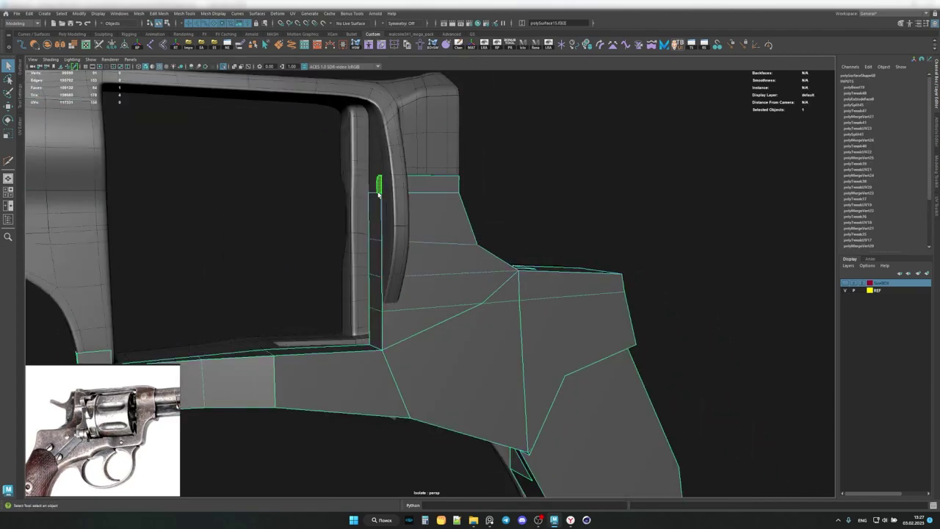
{"action": "mouse_move", "coordinate": [376, 246]}
{"action": "left_mouse_down", "text": "alt"}
{"action": "mouse_move", "coordinate": [348, 291]}
{"action": "mouse_move", "coordinate": [389, 302]}
{"action": "left_mouse_up", "text": "alt"}
{"action": "key", "text": "f"}
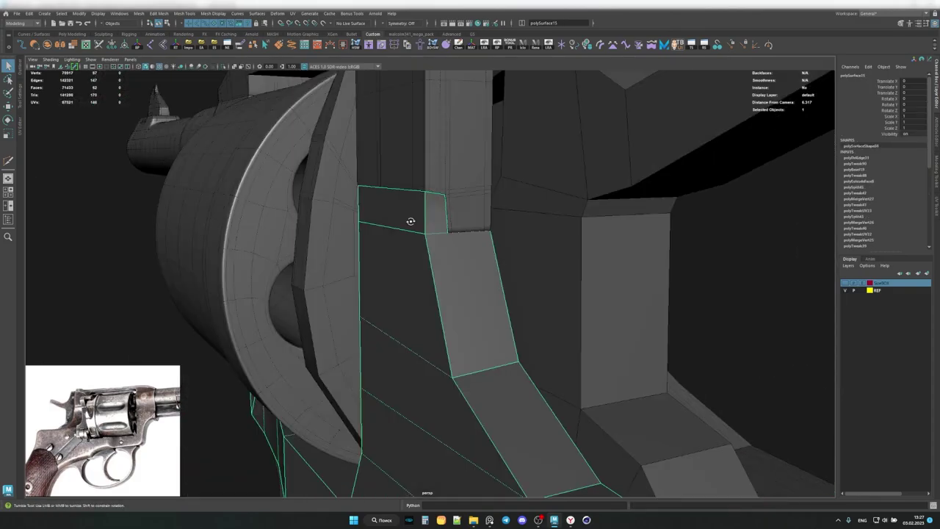
{"action": "mouse_move", "coordinate": [411, 216]}
{"action": "left_mouse_down", "text": "alt"}
{"action": "mouse_move", "coordinate": [453, 255]}
{"action": "mouse_move", "coordinate": [443, 272]}
{"action": "mouse_move", "coordinate": [428, 206]}
{"action": "mouse_move", "coordinate": [346, 269]}
{"action": "mouse_move", "coordinate": [417, 259]}
{"action": "mouse_move", "coordinate": [602, 260]}
{"action": "mouse_move", "coordinate": [566, 328]}
{"action": "mouse_move", "coordinate": [436, 314]}
{"action": "left_mouse_up", "text": "alt"}
Open the Modeling Toolkit, try Multi-Cut on the lower edge, then return to object mode.
{"action": "key", "text": "F8"}
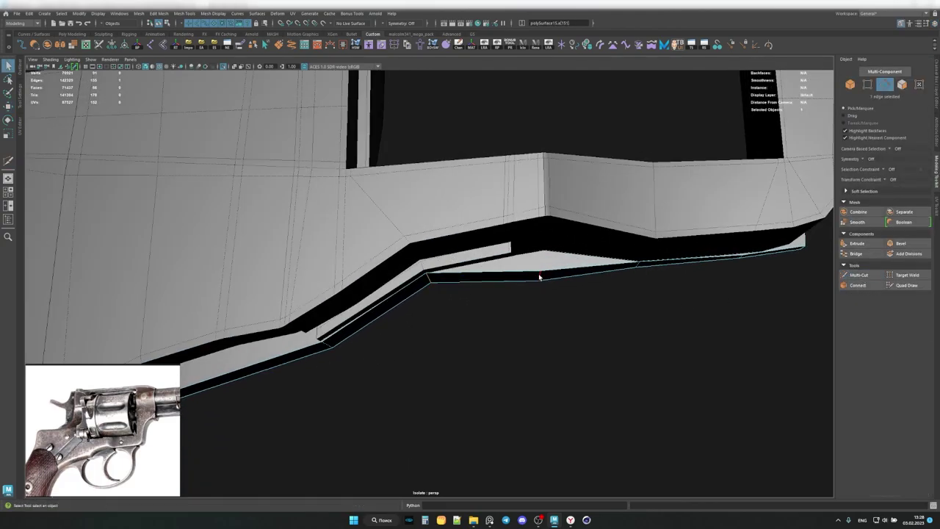
{"action": "key", "text": "w"}
{"action": "mouse_move", "coordinate": [538, 273]}
{"action": "left_mouse_down", "text": "alt"}
{"action": "mouse_move", "coordinate": [478, 263]}
{"action": "mouse_move", "coordinate": [503, 200]}
{"action": "left_mouse_up", "text": "alt"}
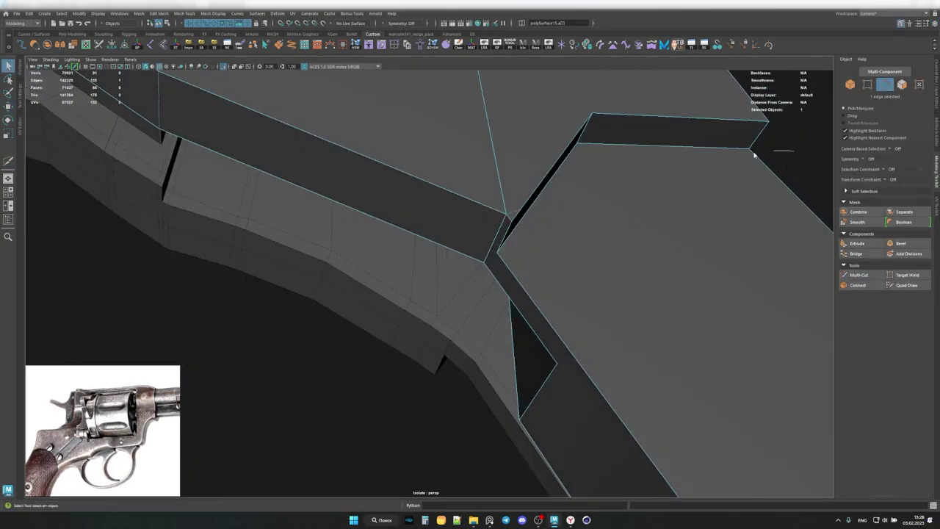
{"action": "left_click", "coordinate": [858, 274]}
{"action": "mouse_move", "coordinate": [734, 220]}
{"action": "left_mouse_down", "text": "alt"}
{"action": "mouse_move", "coordinate": [509, 243]}
{"action": "mouse_move", "coordinate": [463, 239]}
{"action": "mouse_move", "coordinate": [458, 258]}
{"action": "mouse_move", "coordinate": [495, 221]}
{"action": "mouse_move", "coordinate": [626, 247]}
{"action": "mouse_move", "coordinate": [519, 221]}
{"action": "mouse_move", "coordinate": [451, 286]}
{"action": "mouse_move", "coordinate": [439, 311]}
{"action": "mouse_move", "coordinate": [431, 269]}
{"action": "mouse_move", "coordinate": [451, 272]}
{"action": "mouse_move", "coordinate": [369, 294]}
{"action": "mouse_move", "coordinate": [425, 285]}
{"action": "mouse_move", "coordinate": [386, 308]}
{"action": "mouse_move", "coordinate": [434, 258]}
{"action": "mouse_move", "coordinate": [443, 290]}
{"action": "mouse_move", "coordinate": [428, 259]}
{"action": "left_mouse_up", "text": "alt"}
{"action": "key", "text": "q"}
{"action": "key", "text": "F8"}
Delete the faces at the frame's inner corner, leaving an opening.
{"action": "key", "text": "F9"}
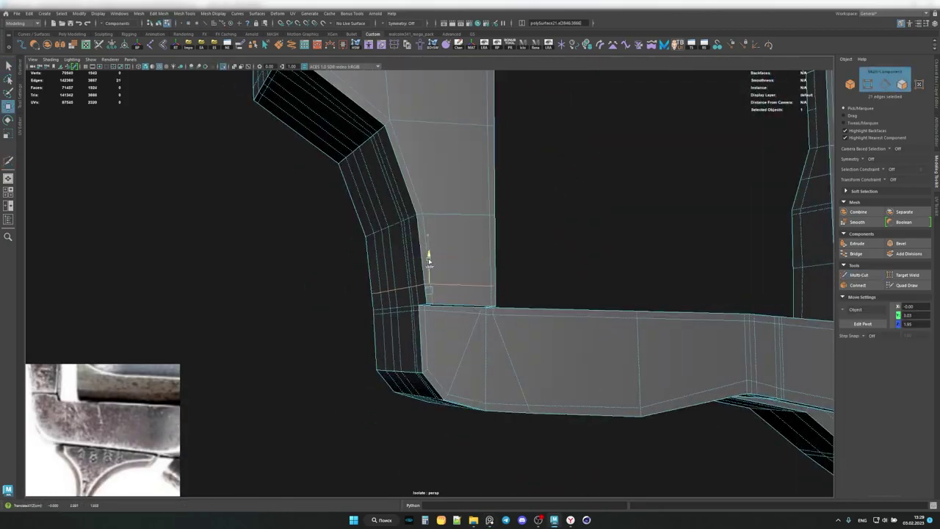
{"action": "key", "text": "w"}
{"action": "mouse_move", "coordinate": [370, 266]}
{"action": "left_mouse_down"}
{"action": "mouse_move", "coordinate": [411, 274]}
{"action": "mouse_move", "coordinate": [434, 296]}
{"action": "left_mouse_up"}
{"action": "key", "text": "F11"}
{"action": "key", "text": "q"}
{"action": "left_click", "coordinate": [434, 297]}
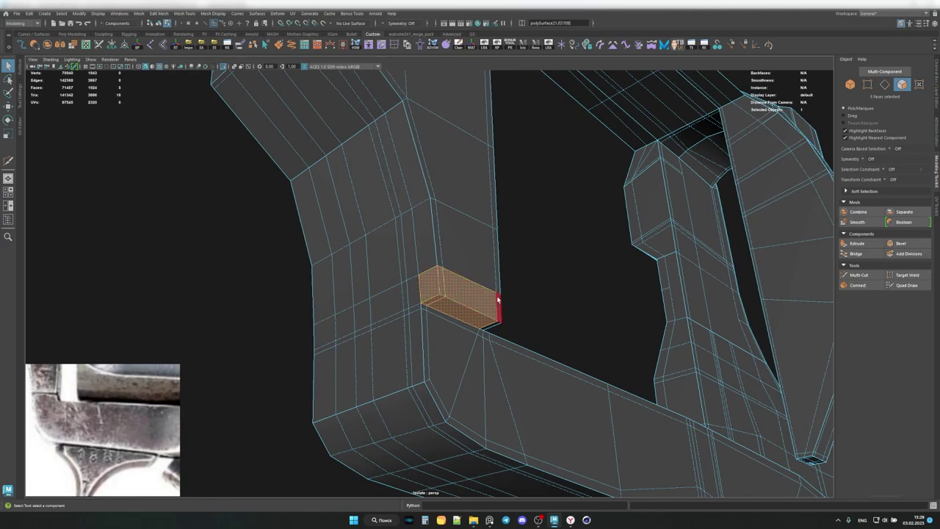
{"action": "key", "text": "Delete"}
{"action": "mouse_move", "coordinate": [497, 300]}
{"action": "left_mouse_down", "text": "alt"}
{"action": "mouse_move", "coordinate": [548, 309]}
{"action": "mouse_move", "coordinate": [535, 311]}
{"action": "left_mouse_up", "text": "alt"}
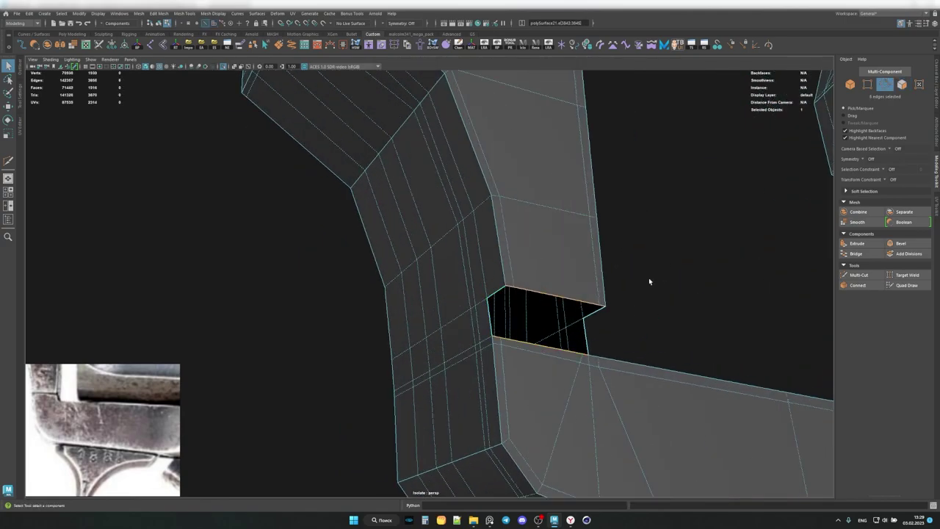
Select the opening's edge loop and cut to the corner vertex to form the notch.
{"action": "key", "text": "q"}
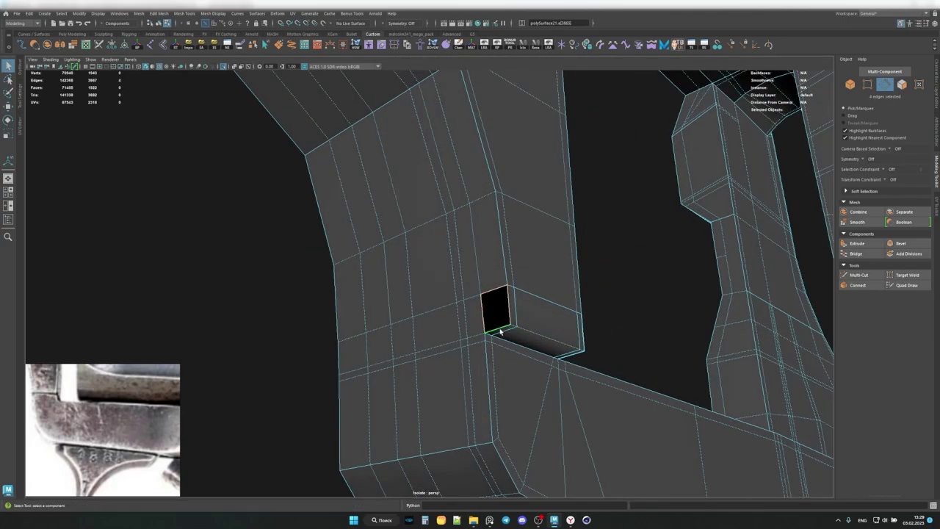
{"action": "mouse_move", "coordinate": [503, 339]}
{"action": "left_mouse_down", "text": "alt"}
{"action": "mouse_move", "coordinate": [504, 309]}
{"action": "mouse_move", "coordinate": [550, 293]}
{"action": "mouse_move", "coordinate": [808, 271]}
{"action": "left_mouse_up", "text": "alt"}
{"action": "mouse_move", "coordinate": [574, 307]}
{"action": "left_mouse_down", "text": "alt"}
{"action": "mouse_move", "coordinate": [371, 326]}
{"action": "mouse_move", "coordinate": [475, 311]}
{"action": "left_mouse_up", "text": "alt"}
{"action": "double_click", "coordinate": [481, 317]}
{"action": "key", "text": "w"}
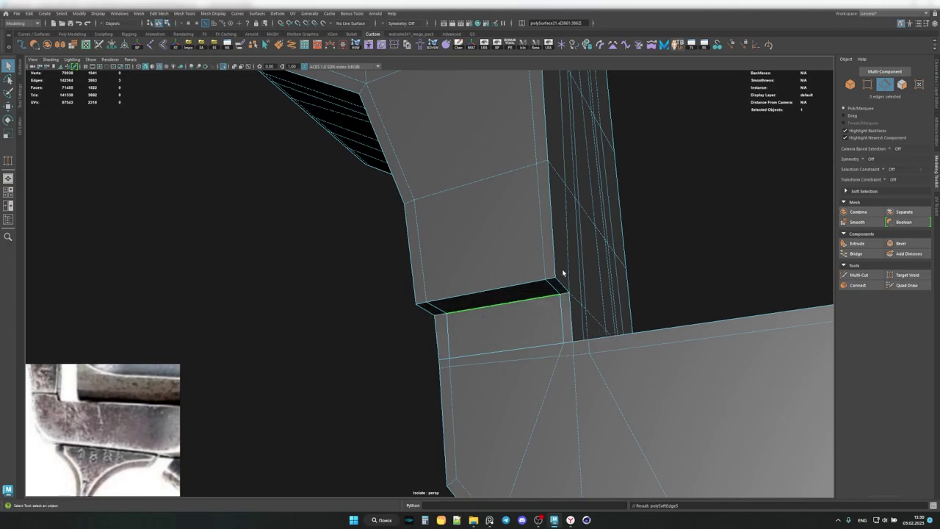
{"action": "right_click_drag", "start_coordinate": [475, 310], "coordinate": [446, 272], "text": "shift"}
{"action": "mouse_move", "coordinate": [446, 273]}
{"action": "left_mouse_down", "text": "alt"}
{"action": "mouse_move", "coordinate": [422, 286]}
{"action": "mouse_move", "coordinate": [426, 269]}
{"action": "mouse_move", "coordinate": [503, 298]}
{"action": "mouse_move", "coordinate": [498, 281]}
{"action": "mouse_move", "coordinate": [411, 316]}
{"action": "mouse_move", "coordinate": [459, 325]}
{"action": "mouse_move", "coordinate": [814, 272]}
{"action": "left_mouse_up", "text": "alt"}
{"action": "left_click", "coordinate": [422, 286]}
{"action": "key", "text": "w"}
Isolate the frame mesh and check the recut notch in smooth preview.
{"action": "key", "text": "F8"}
{"action": "left_click", "coordinate": [396, 322]}
{"action": "key", "text": "ctrl+1"}
{"action": "left_click", "coordinate": [857, 274]}
{"action": "mouse_move", "coordinate": [461, 268]}
{"action": "left_mouse_down", "text": "alt"}
{"action": "mouse_move", "coordinate": [447, 357]}
{"action": "mouse_move", "coordinate": [460, 302]}
{"action": "mouse_move", "coordinate": [419, 272]}
{"action": "mouse_move", "coordinate": [399, 311]}
{"action": "mouse_move", "coordinate": [248, 272]}
{"action": "mouse_move", "coordinate": [312, 245]}
{"action": "mouse_move", "coordinate": [428, 276]}
{"action": "mouse_move", "coordinate": [545, 279]}
{"action": "mouse_move", "coordinate": [539, 249]}
{"action": "mouse_move", "coordinate": [470, 280]}
{"action": "left_mouse_up", "text": "alt"}
{"action": "key", "text": "3"}
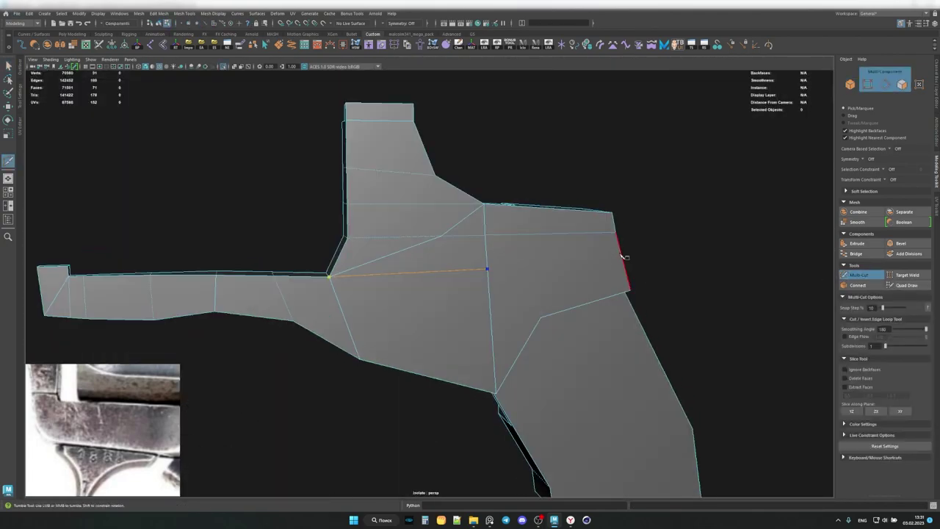
Finish the Multi-Cut line across the side plate of polySurface15.
{"action": "left_click", "coordinate": [622, 256]}
{"action": "left_click_drag", "start_coordinate": [623, 256], "coordinate": [544, 302], "text": "alt"}
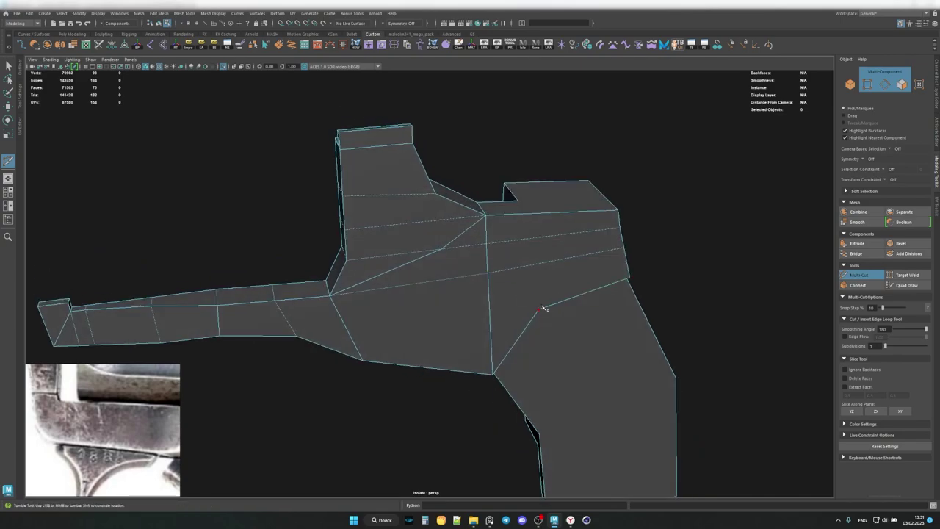
{"action": "mouse_move", "coordinate": [535, 217]}
{"action": "left_mouse_down", "text": "alt"}
{"action": "mouse_move", "coordinate": [509, 205]}
{"action": "mouse_move", "coordinate": [479, 253]}
{"action": "left_mouse_up", "text": "alt"}
{"action": "key", "text": "q"}
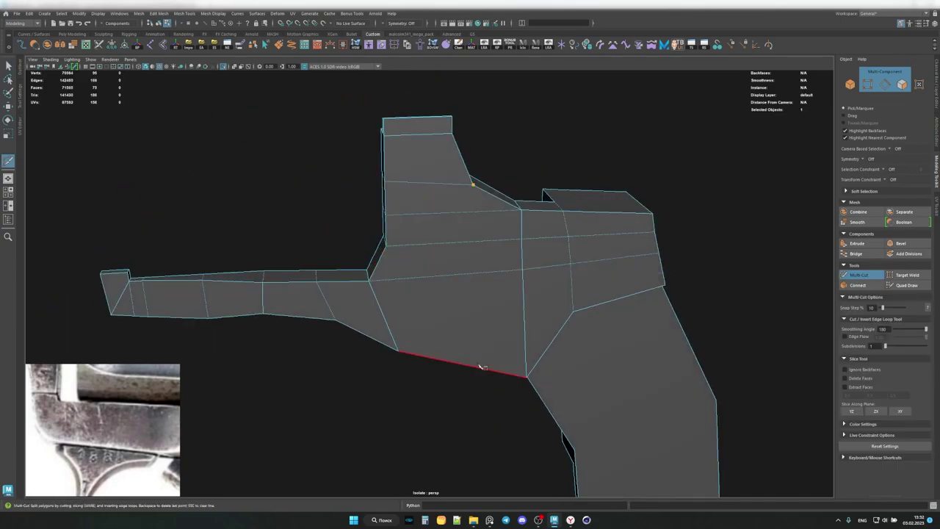
Add more cut lines running edge to edge across the side plate.
{"action": "left_click", "coordinate": [481, 366]}
{"action": "mouse_move", "coordinate": [481, 366]}
{"action": "left_mouse_down", "text": "alt"}
{"action": "mouse_move", "coordinate": [482, 247]}
{"action": "mouse_move", "coordinate": [532, 285]}
{"action": "left_mouse_up", "text": "alt"}
{"action": "left_click", "coordinate": [483, 248]}
{"action": "left_click", "coordinate": [512, 264]}
{"action": "left_click", "coordinate": [532, 285]}
{"action": "left_click", "coordinate": [404, 261]}
{"action": "mouse_move", "coordinate": [404, 261]}
{"action": "left_mouse_down", "text": "alt"}
{"action": "mouse_move", "coordinate": [390, 257]}
{"action": "mouse_move", "coordinate": [412, 321]}
{"action": "mouse_move", "coordinate": [461, 285]}
{"action": "left_mouse_up", "text": "alt"}
{"action": "key", "text": "q"}
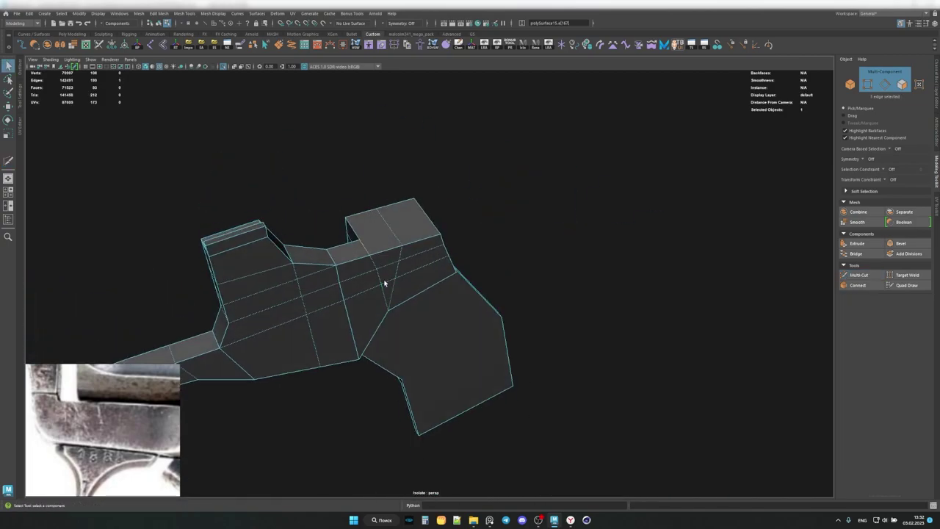
Undo the last cut and confirm the remaining new cut.
{"action": "key", "text": "ctrl+Delete"}
{"action": "mouse_move", "coordinate": [409, 263]}
{"action": "left_mouse_down", "text": "alt"}
{"action": "mouse_move", "coordinate": [396, 231]}
{"action": "mouse_move", "coordinate": [415, 178]}
{"action": "mouse_move", "coordinate": [435, 174]}
{"action": "left_mouse_up", "text": "alt"}
{"action": "key", "text": "q"}
{"action": "key", "text": "Return"}
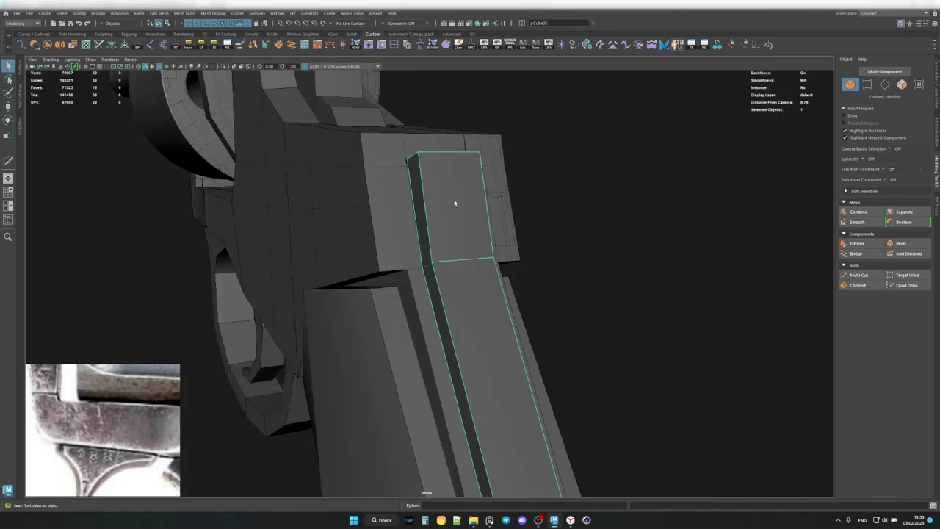
Nudge a corner vertex of the plate into place with the Move tool.
{"action": "key", "text": "w"}
{"action": "left_click", "coordinate": [364, 165]}
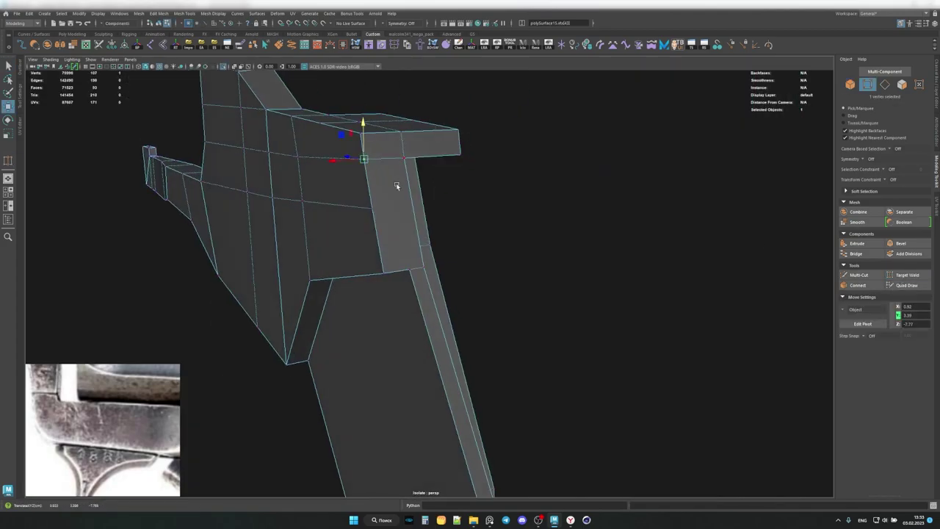
{"action": "mouse_move", "coordinate": [396, 186]}
{"action": "left_mouse_down", "text": "alt"}
{"action": "mouse_move", "coordinate": [389, 209]}
{"action": "mouse_move", "coordinate": [574, 206]}
{"action": "mouse_move", "coordinate": [539, 233]}
{"action": "left_mouse_up", "text": "alt"}
Cut a new diagonal edge across the plate to its far edge.
{"action": "left_click", "coordinate": [378, 203]}
{"action": "left_click", "coordinate": [419, 204]}
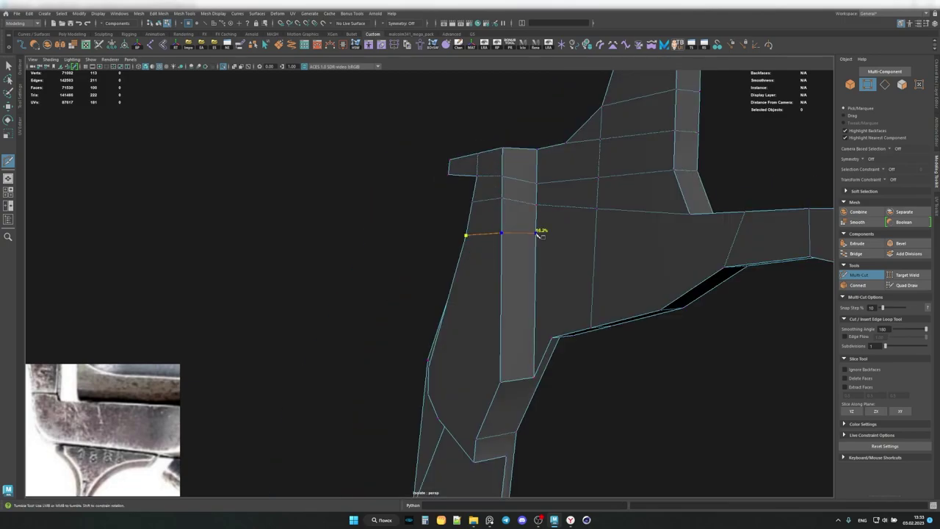
{"action": "left_click", "coordinate": [540, 233]}
{"action": "key", "text": "Return"}
Check the cut plate in smooth preview (3/1) from several angles.
{"action": "key", "text": "3"}
{"action": "key", "text": "1"}
{"action": "key", "text": "q"}
{"action": "mouse_move", "coordinate": [561, 240]}
{"action": "left_mouse_down", "text": "alt"}
{"action": "mouse_move", "coordinate": [459, 265]}
{"action": "mouse_move", "coordinate": [430, 161]}
{"action": "mouse_move", "coordinate": [304, 308]}
{"action": "mouse_move", "coordinate": [432, 209]}
{"action": "mouse_move", "coordinate": [407, 193]}
{"action": "mouse_move", "coordinate": [423, 325]}
{"action": "left_mouse_up", "text": "alt"}
{"action": "key", "text": "3"}
{"action": "key", "text": "1"}
{"action": "right_click_drag", "start_coordinate": [424, 326], "coordinate": [393, 389], "text": "alt"}
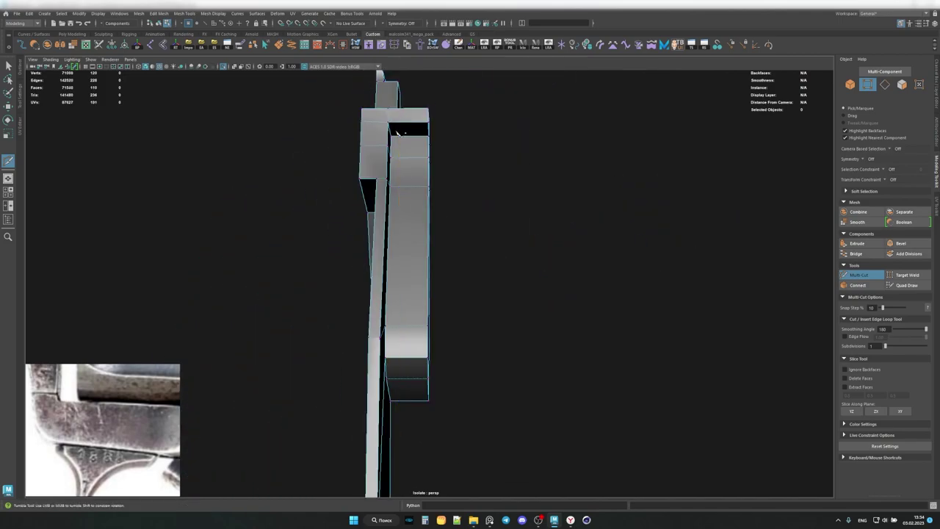
Inspect the plate edge-on and flat, commit the pending cut, and recheck smoothing.
{"action": "mouse_move", "coordinate": [379, 132]}
{"action": "left_mouse_down", "text": "alt"}
{"action": "mouse_move", "coordinate": [390, 237]}
{"action": "mouse_move", "coordinate": [455, 243]}
{"action": "left_mouse_up", "text": "alt"}
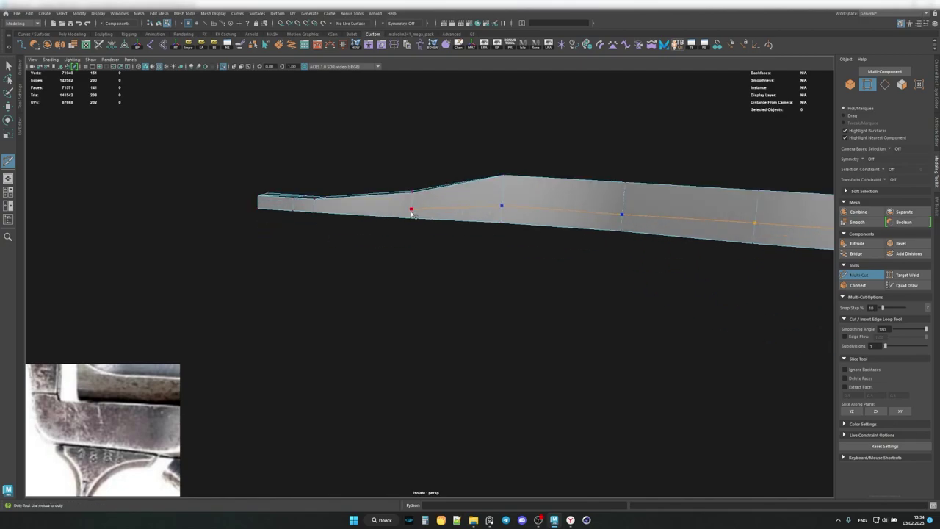
{"action": "left_click_drag", "start_coordinate": [376, 251], "coordinate": [385, 251], "text": "alt"}
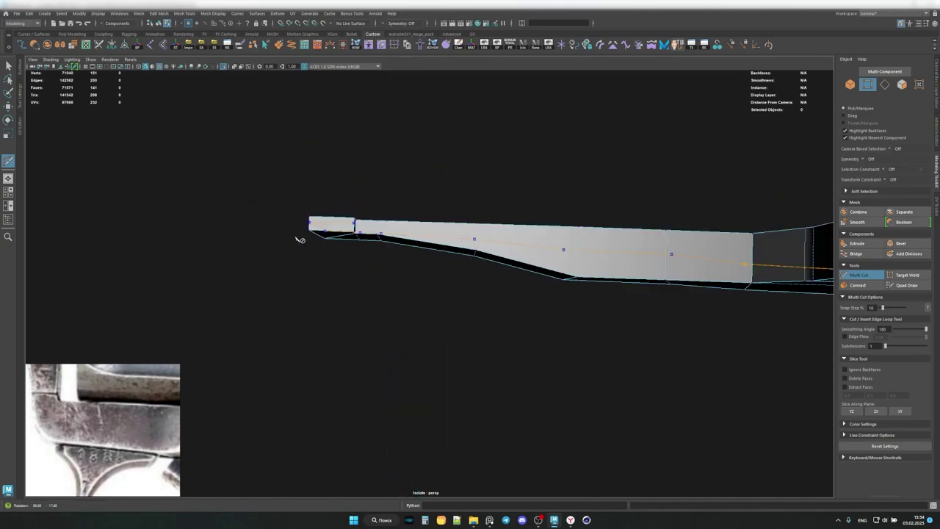
{"action": "mouse_move", "coordinate": [547, 167]}
{"action": "left_mouse_down", "text": "alt"}
{"action": "mouse_move", "coordinate": [585, 169]}
{"action": "mouse_move", "coordinate": [499, 185]}
{"action": "mouse_move", "coordinate": [276, 289]}
{"action": "left_mouse_up", "text": "alt"}
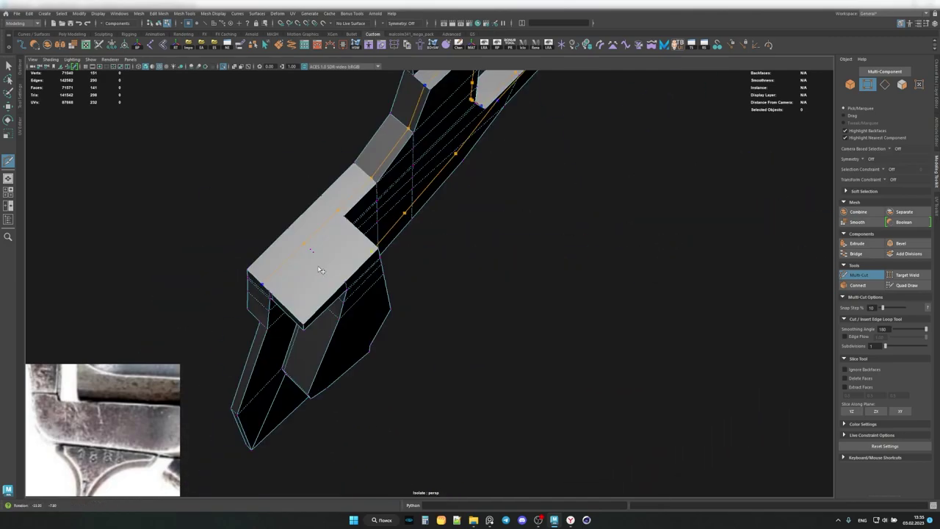
{"action": "mouse_move", "coordinate": [321, 270]}
{"action": "left_mouse_down", "text": "alt"}
{"action": "mouse_move", "coordinate": [415, 259]}
{"action": "mouse_move", "coordinate": [352, 327]}
{"action": "mouse_move", "coordinate": [487, 245]}
{"action": "mouse_move", "coordinate": [500, 250]}
{"action": "mouse_move", "coordinate": [449, 262]}
{"action": "mouse_move", "coordinate": [446, 246]}
{"action": "mouse_move", "coordinate": [382, 272]}
{"action": "mouse_move", "coordinate": [386, 265]}
{"action": "left_mouse_up", "text": "alt"}
{"action": "key", "text": "3"}
{"action": "key", "text": "Return"}
{"action": "key", "text": "3"}
{"action": "key", "text": "1"}
Select the plate's corner vertex and check the corner in smooth preview.
{"action": "key", "text": "w"}
{"action": "left_click", "coordinate": [375, 297]}
{"action": "left_click_drag", "start_coordinate": [375, 298], "coordinate": [411, 281], "text": "alt"}
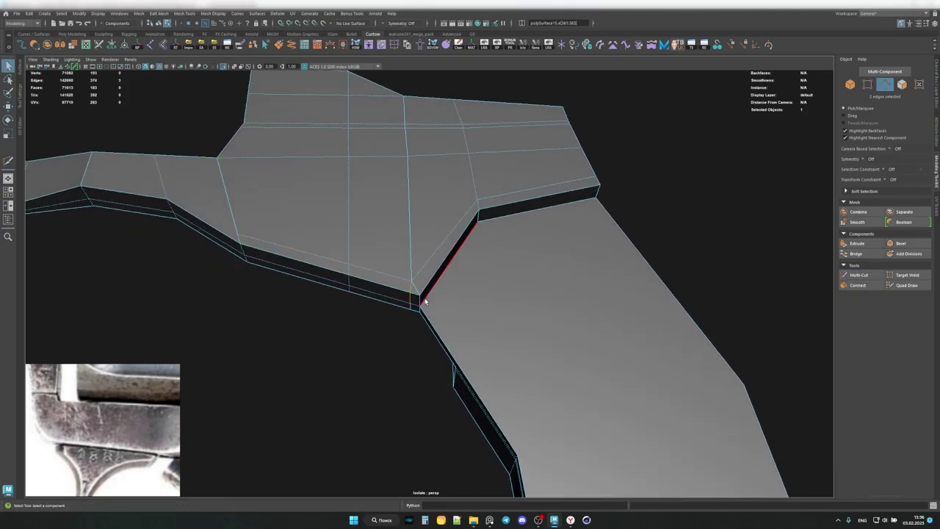
{"action": "key", "text": "3"}
{"action": "key", "text": "1"}
{"action": "right_click_drag", "start_coordinate": [424, 300], "coordinate": [406, 282], "text": "shift"}
Undo the stray cut and Target Weld the stray vertex onto the bevel corner.
{"action": "key", "text": "ctrl+z"}
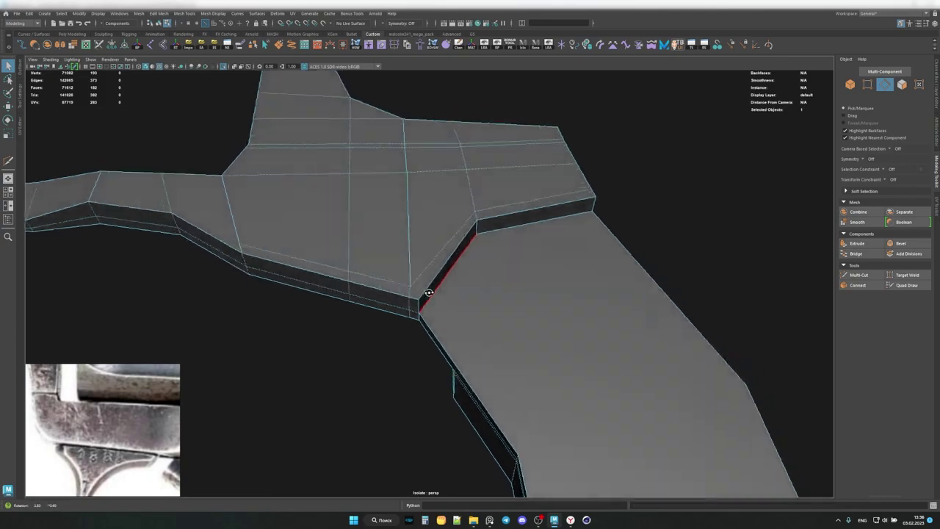
{"action": "left_click", "coordinate": [906, 275]}
{"action": "key", "text": "ctrl+z"}
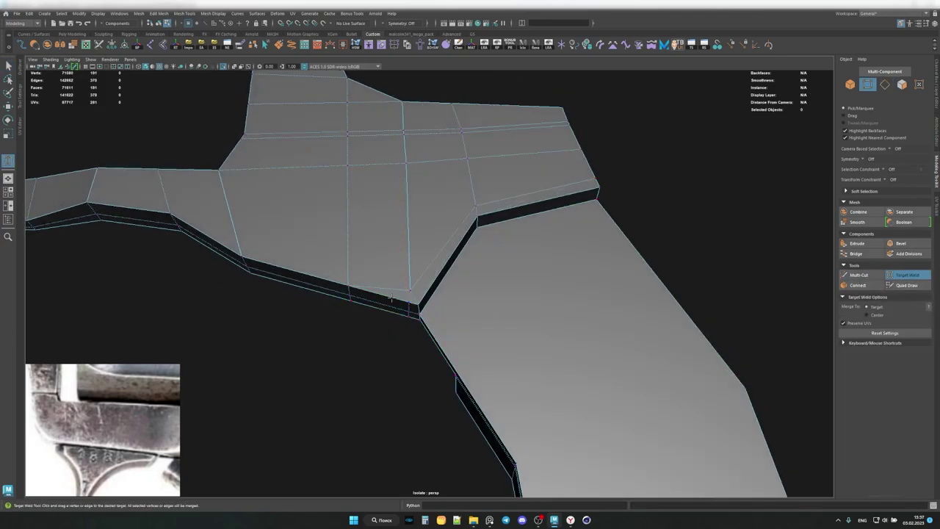
{"action": "left_click_drag", "start_coordinate": [391, 299], "coordinate": [425, 283]}
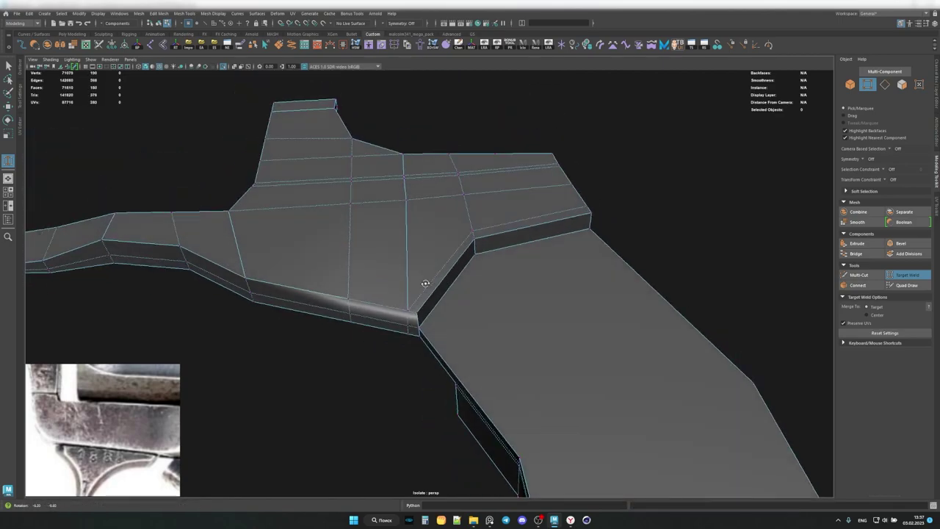
Multi-Cut a new edge across the lower portion of the plate.
{"action": "key", "text": "ctrl+shift+x"}
{"action": "mouse_move", "coordinate": [541, 300]}
{"action": "left_mouse_down", "text": "alt"}
{"action": "mouse_move", "coordinate": [426, 311]}
{"action": "mouse_move", "coordinate": [510, 392]}
{"action": "mouse_move", "coordinate": [579, 263]}
{"action": "mouse_move", "coordinate": [506, 456]}
{"action": "left_mouse_up", "text": "alt"}
{"action": "left_click", "coordinate": [578, 263]}
{"action": "left_click_drag", "start_coordinate": [535, 307], "coordinate": [472, 225], "text": "alt"}
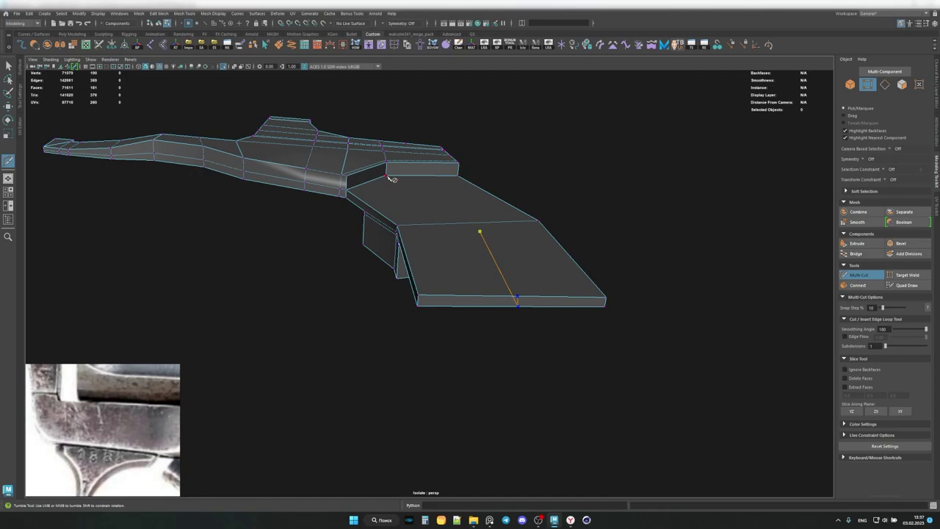
{"action": "key", "text": "Return"}
{"action": "mouse_move", "coordinate": [393, 179]}
{"action": "left_mouse_down", "text": "alt"}
{"action": "mouse_move", "coordinate": [514, 279]}
{"action": "mouse_move", "coordinate": [457, 169]}
{"action": "mouse_move", "coordinate": [499, 224]}
{"action": "mouse_move", "coordinate": [619, 232]}
{"action": "left_mouse_up", "text": "alt"}
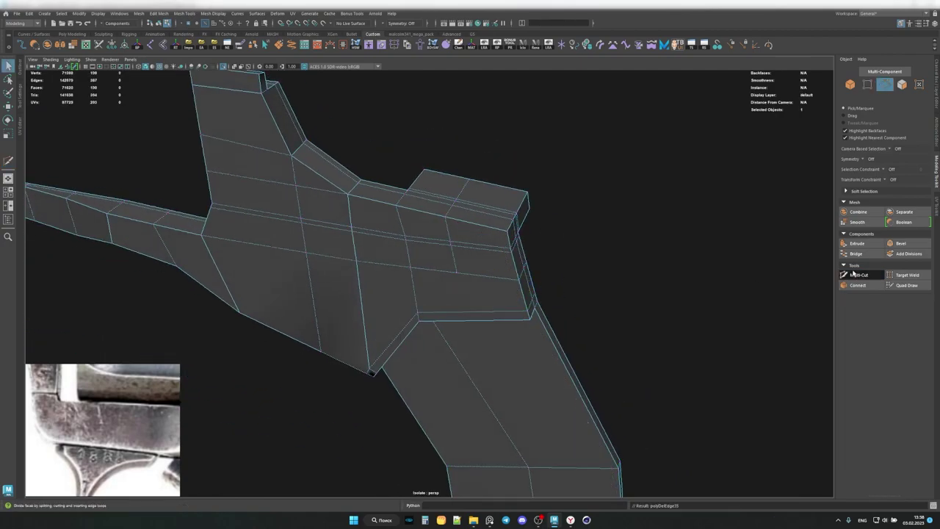
With Multi-Cut active, orbit around the thin side plate to inspect its gaps.
{"action": "left_click", "coordinate": [852, 273]}
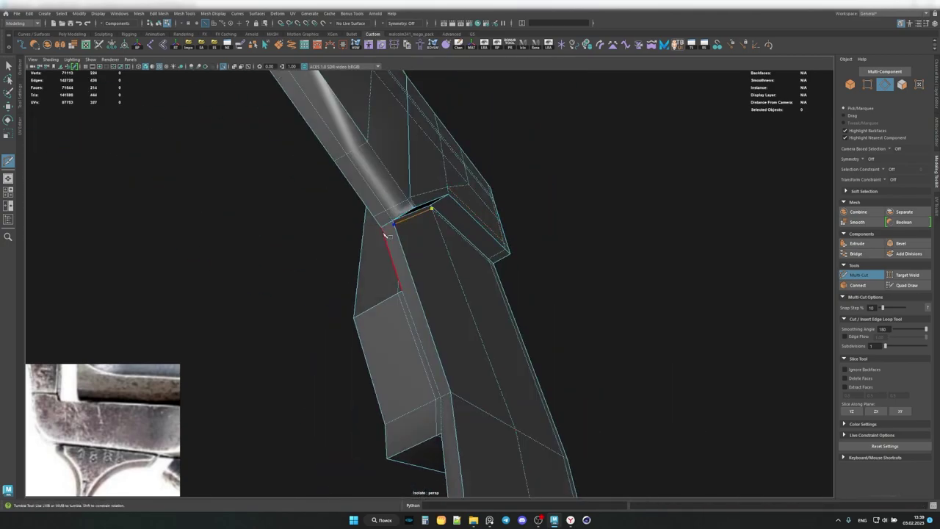
{"action": "left_click_drag", "start_coordinate": [434, 207], "coordinate": [467, 254], "text": "alt"}
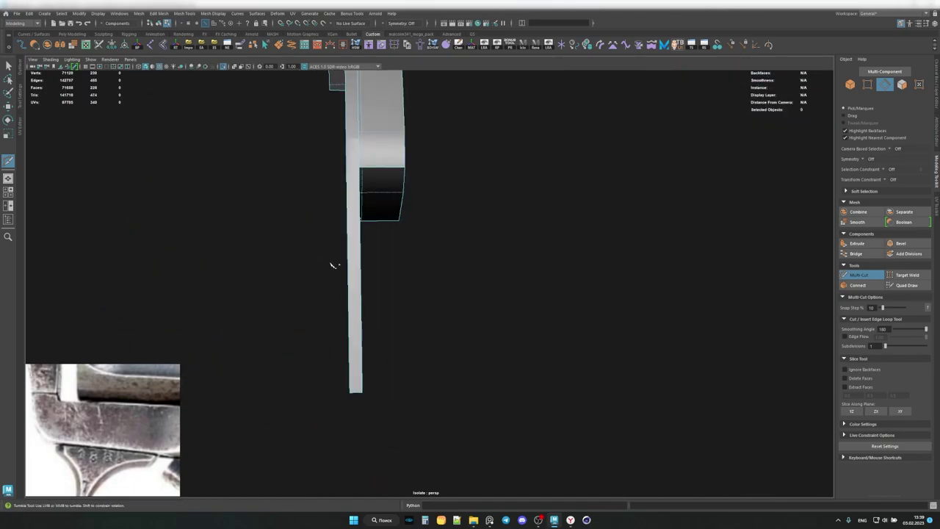
{"action": "left_click_drag", "start_coordinate": [513, 278], "coordinate": [520, 294], "text": "alt"}
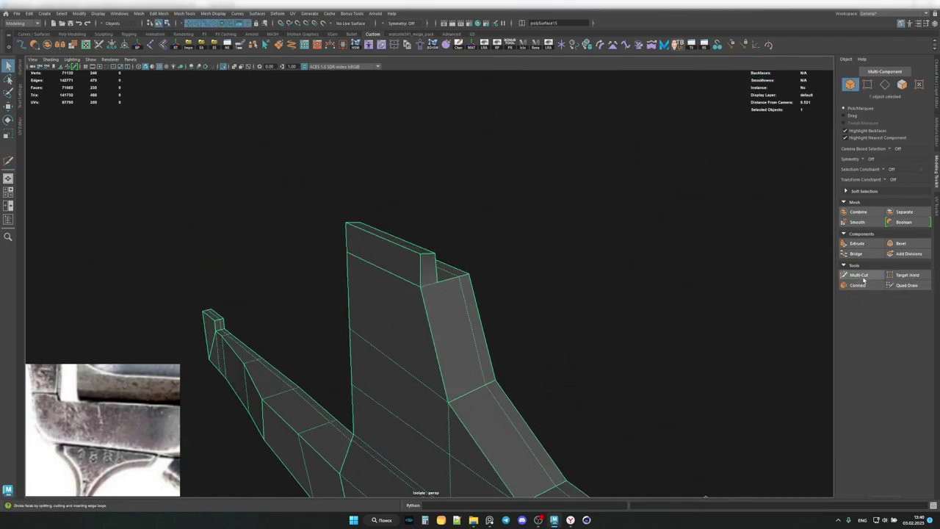
{"action": "left_click_drag", "start_coordinate": [479, 297], "coordinate": [371, 301], "text": "alt"}
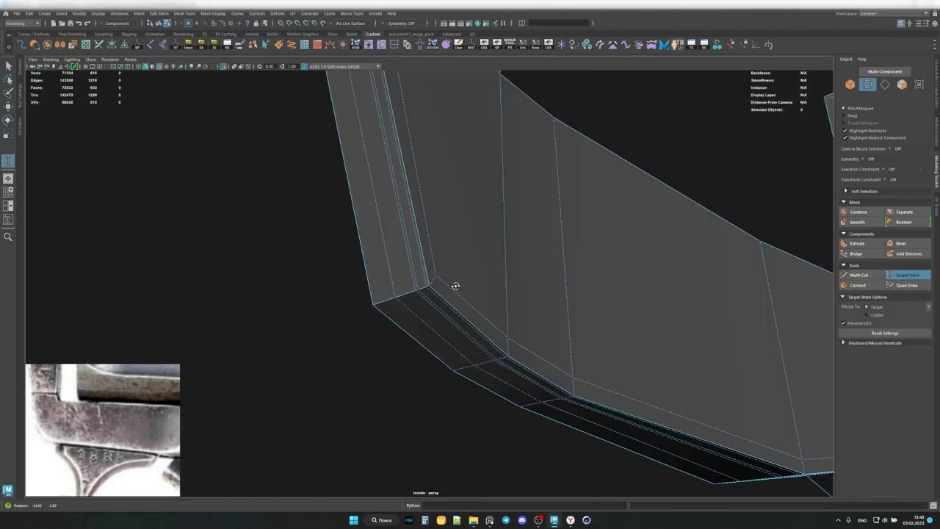
{"action": "left_click_drag", "start_coordinate": [455, 288], "coordinate": [488, 281], "text": "alt"}
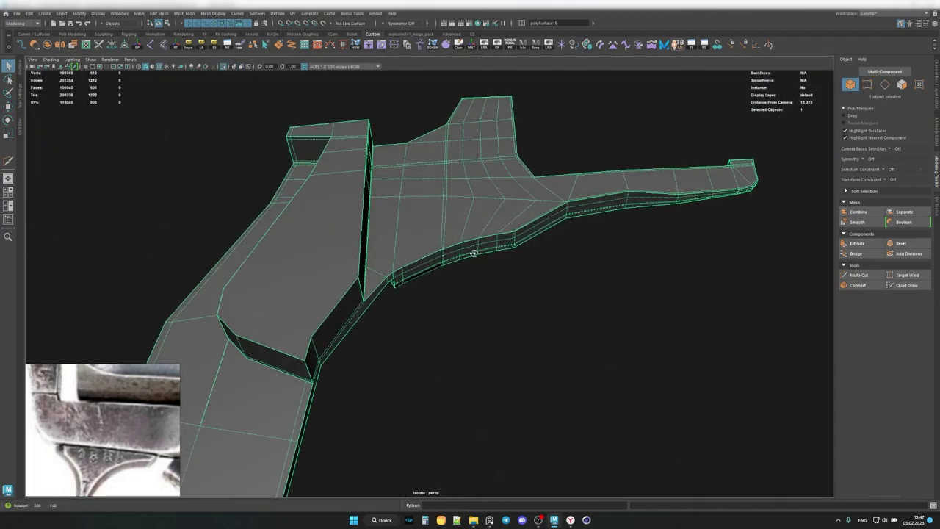
Zoom in, weld a ledge vertex onto its neighbour and select vertices along the opening.
{"action": "scroll", "coordinate": [475, 254], "scroll_direction": "up", "scroll_amount": 5}
{"action": "scroll", "coordinate": [499, 222], "scroll_direction": "up", "scroll_amount": 5}
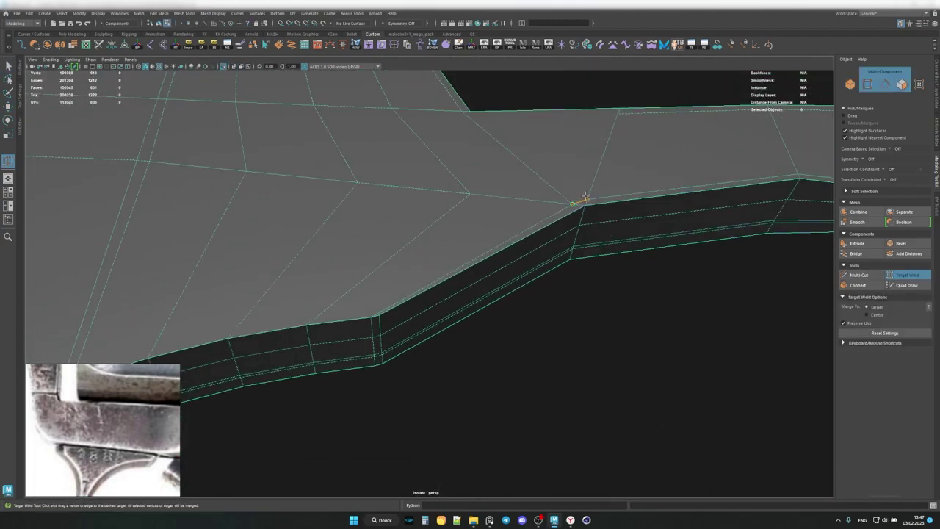
{"action": "key", "text": "ctrl+shift+x"}
{"action": "left_click", "coordinate": [587, 198]}
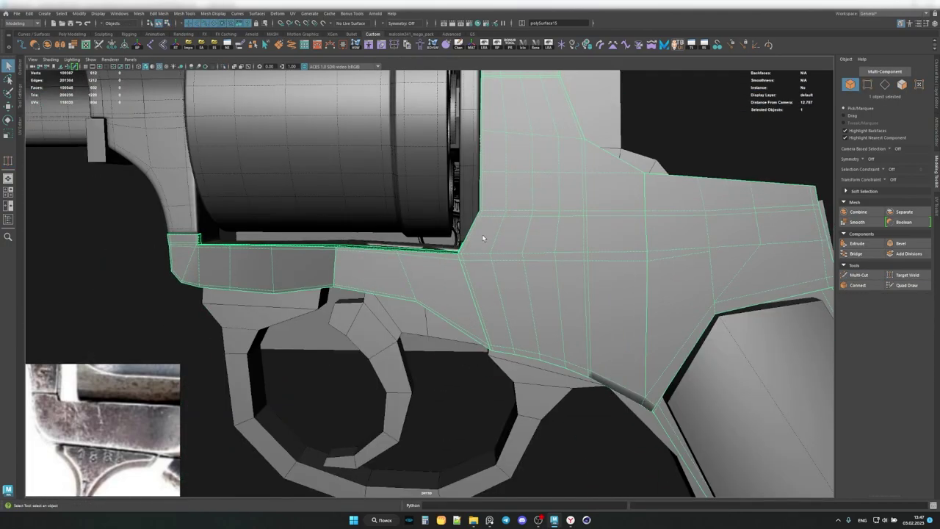
{"action": "scroll", "coordinate": [483, 238], "scroll_direction": "up", "scroll_amount": 3}
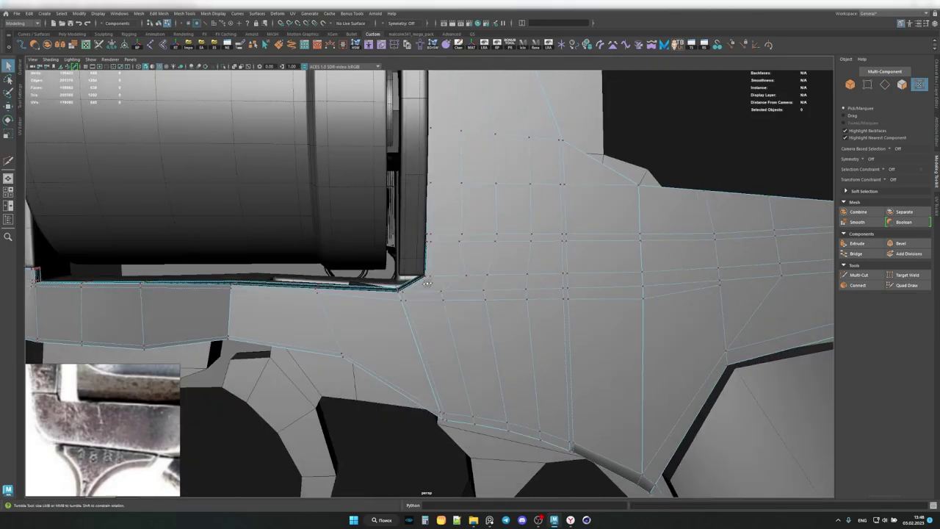
{"action": "mouse_move", "coordinate": [408, 240]}
{"action": "left_mouse_down"}
{"action": "mouse_move", "coordinate": [399, 293]}
{"action": "mouse_move", "coordinate": [426, 273]}
{"action": "left_mouse_up"}
Select the frame mesh, preview it smoothed, then return to vertex editing.
{"action": "key", "text": "F8"}
{"action": "left_click", "coordinate": [371, 288]}
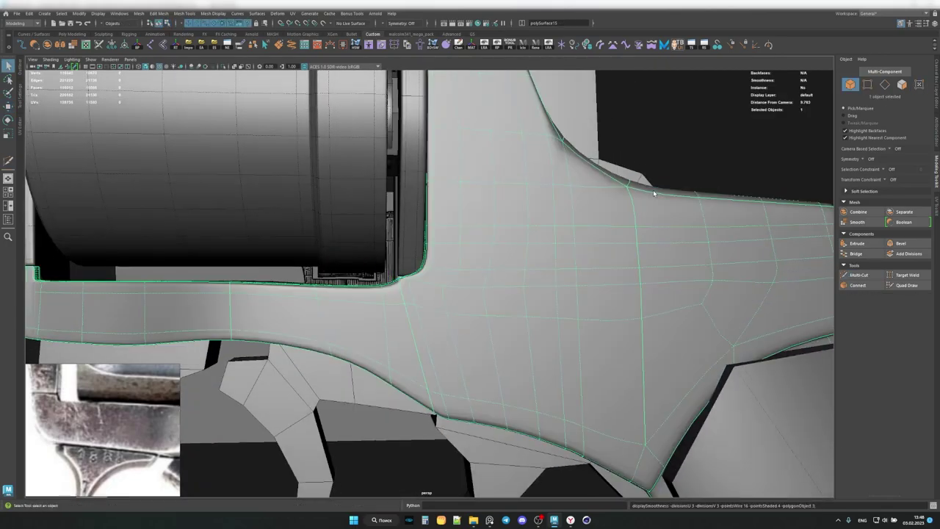
{"action": "key", "text": "ctrl+1"}
{"action": "scroll", "coordinate": [641, 322], "scroll_direction": "up", "scroll_amount": 3}
{"action": "key", "text": "F9"}
Weld the stray vertex into the ledge corner under the cylinder.
{"action": "left_click_drag", "start_coordinate": [642, 323], "coordinate": [750, 319], "text": "alt"}
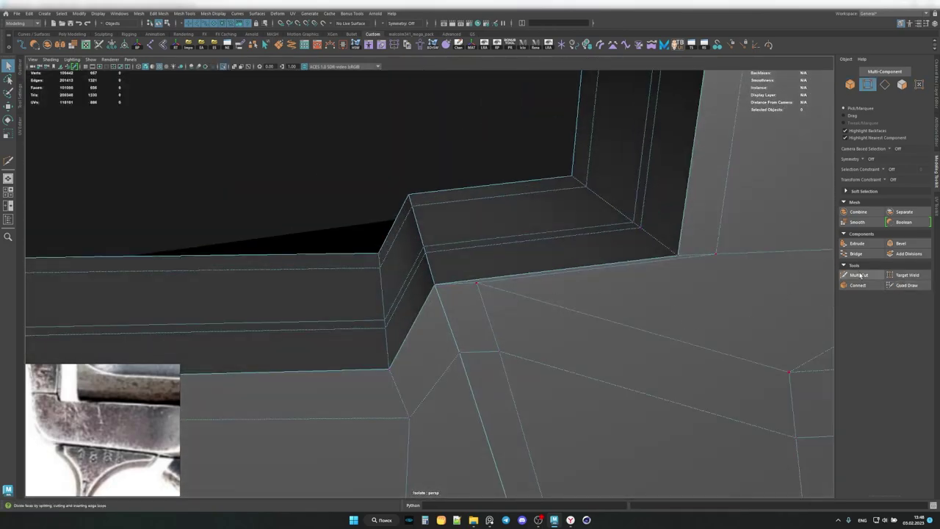
{"action": "left_click_drag", "start_coordinate": [476, 280], "coordinate": [436, 284]}
{"action": "key", "text": "q"}
{"action": "left_click_drag", "start_coordinate": [435, 283], "coordinate": [589, 272], "text": "alt"}
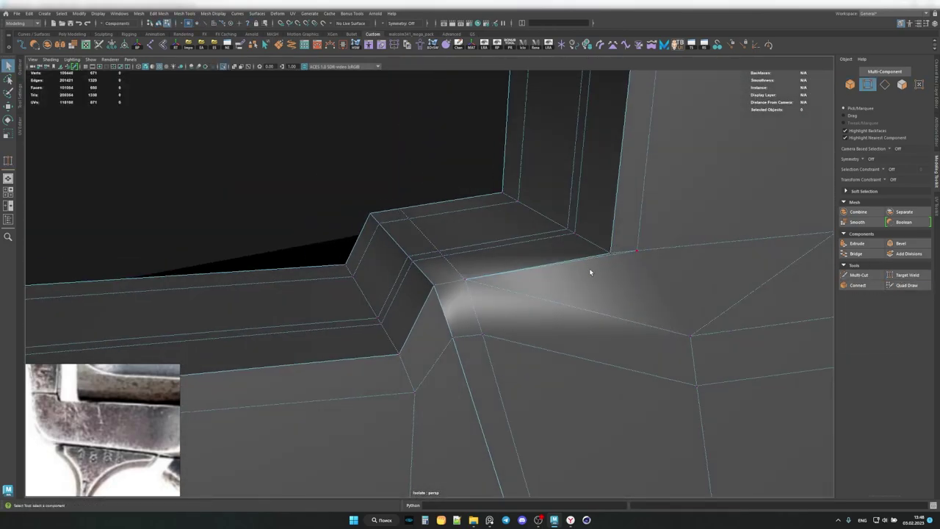
Cut new edges into the ledge corner and lower the corner vertex.
{"action": "left_click", "coordinate": [860, 275]}
{"action": "mouse_move", "coordinate": [661, 242]}
{"action": "left_mouse_down", "text": "alt"}
{"action": "mouse_move", "coordinate": [418, 224]}
{"action": "mouse_move", "coordinate": [272, 242]}
{"action": "mouse_move", "coordinate": [289, 264]}
{"action": "left_mouse_up", "text": "alt"}
{"action": "left_click_drag", "start_coordinate": [289, 264], "coordinate": [514, 279], "text": "alt"}
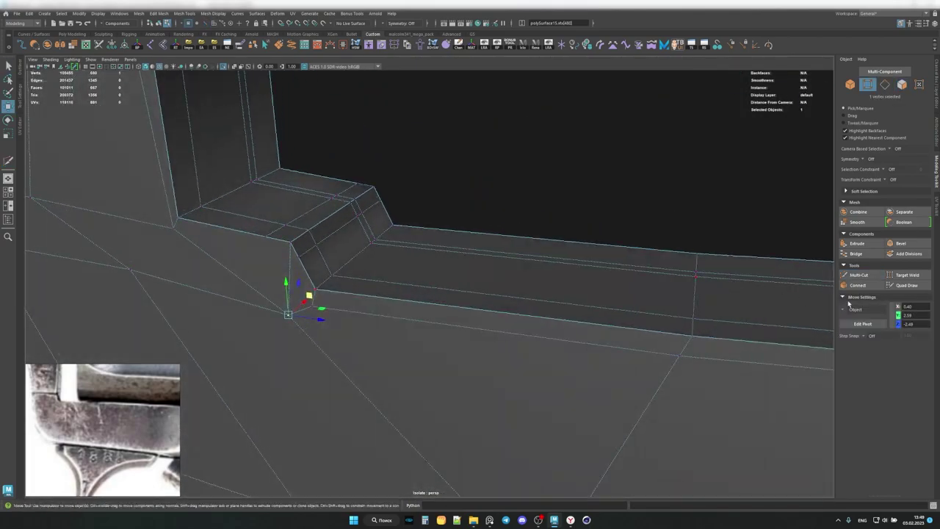
{"action": "key", "text": "q"}
{"action": "mouse_move", "coordinate": [269, 241]}
{"action": "left_mouse_down", "text": "alt"}
{"action": "mouse_move", "coordinate": [262, 247]}
{"action": "mouse_move", "coordinate": [474, 262]}
{"action": "left_mouse_up", "text": "alt"}
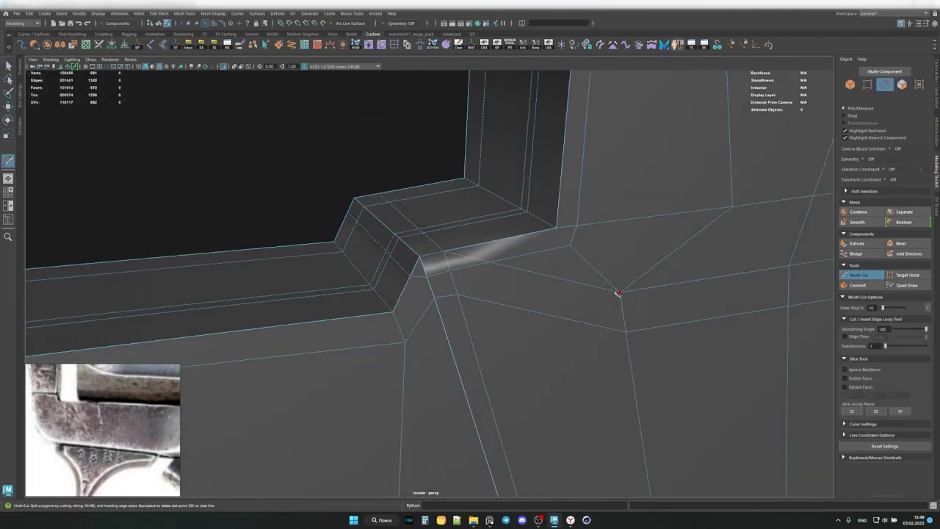
Back in vertex mode, weld the extra corner vertex onto its neighbour.
{"action": "key", "text": "F9"}
{"action": "left_click_drag", "start_coordinate": [588, 264], "coordinate": [519, 266], "text": "alt"}
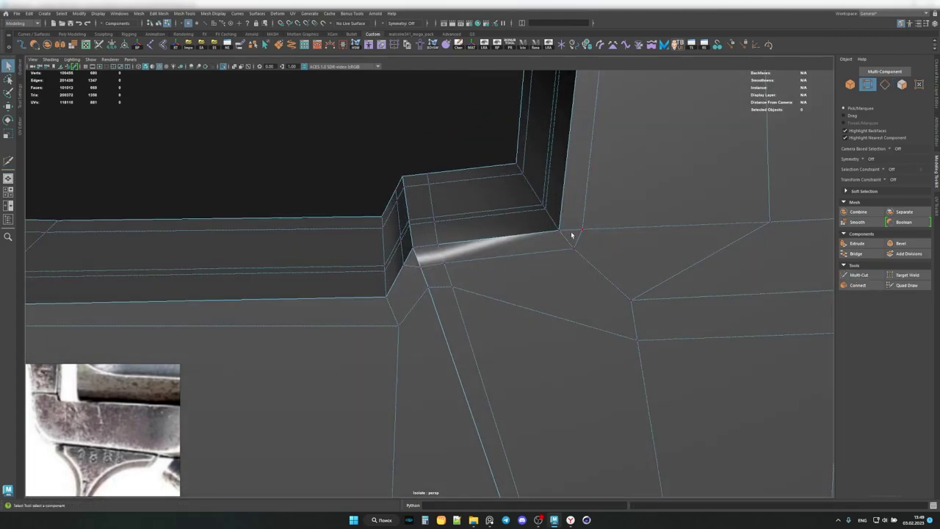
{"action": "key", "text": "ctrl+shift+x"}
{"action": "left_click_drag", "start_coordinate": [517, 232], "coordinate": [533, 180], "text": "alt"}
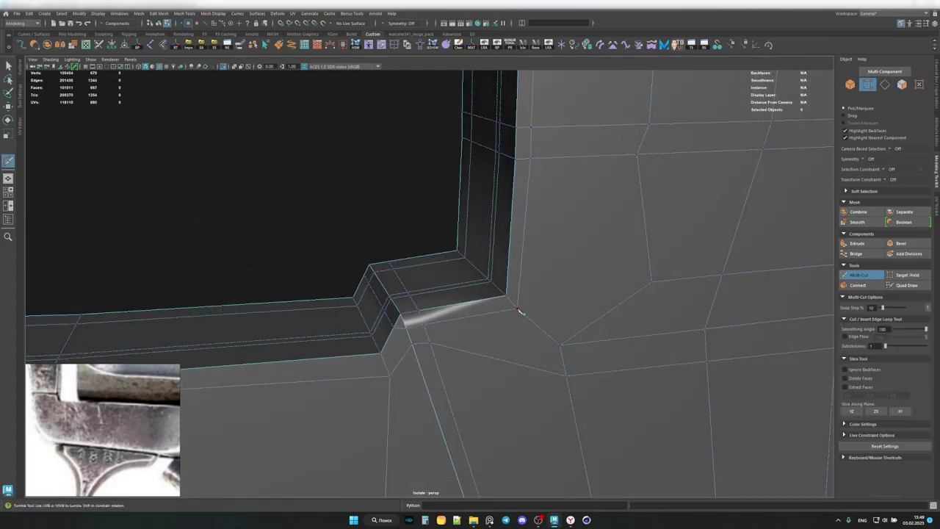
{"action": "mouse_move", "coordinate": [502, 253]}
{"action": "left_mouse_down", "text": "alt"}
{"action": "mouse_move", "coordinate": [471, 282]}
{"action": "mouse_move", "coordinate": [570, 279]}
{"action": "left_mouse_up", "text": "alt"}
{"action": "left_click", "coordinate": [907, 275]}
Check the ledge corner in smooth preview and reframe it.
{"action": "key", "text": "F8"}
{"action": "key", "text": "3"}
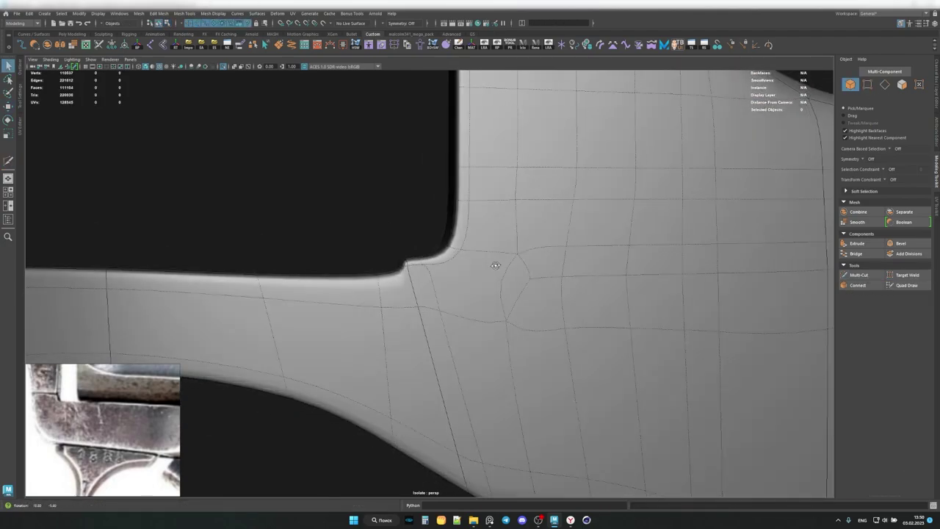
{"action": "key", "text": "1"}
{"action": "left_click_drag", "start_coordinate": [479, 299], "coordinate": [499, 279], "text": "alt"}
{"action": "scroll", "coordinate": [475, 245], "scroll_direction": "down", "scroll_amount": 5}
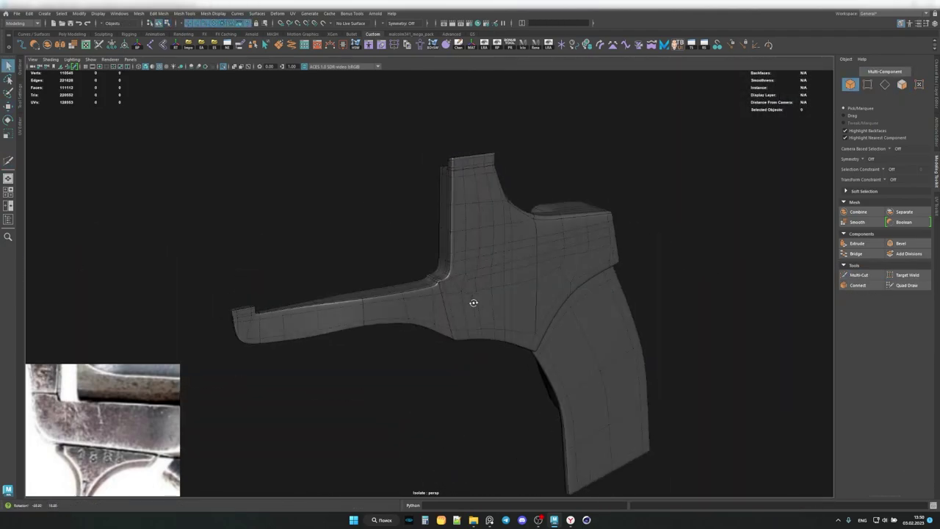
{"action": "scroll", "coordinate": [556, 266], "scroll_direction": "up", "scroll_amount": 5}
Add a supporting cut point on the corner edge and finish the cut.
{"action": "left_click", "coordinate": [696, 234]}
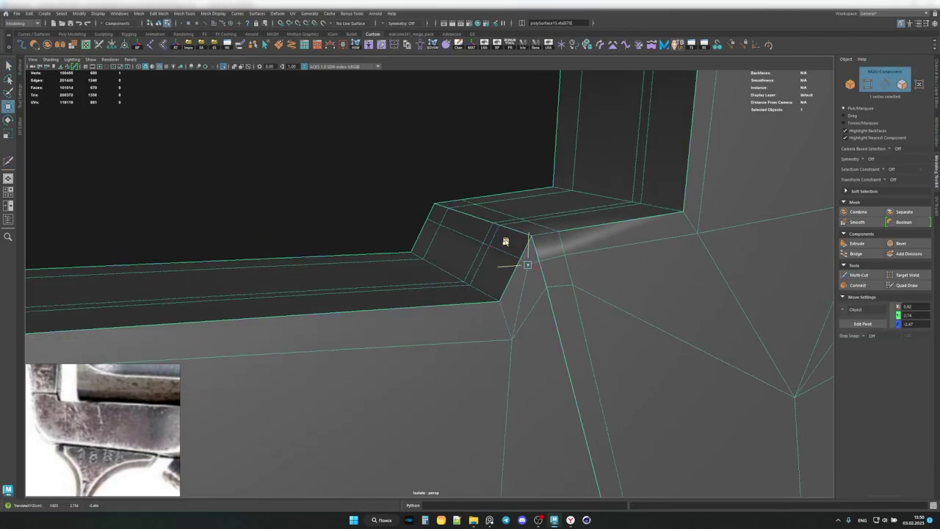
{"action": "key", "text": "q"}
{"action": "key", "text": "F8"}
{"action": "mouse_move", "coordinate": [505, 242]}
{"action": "left_mouse_down", "text": "alt"}
{"action": "mouse_move", "coordinate": [479, 261]}
{"action": "mouse_move", "coordinate": [410, 252]}
{"action": "left_mouse_up", "text": "alt"}
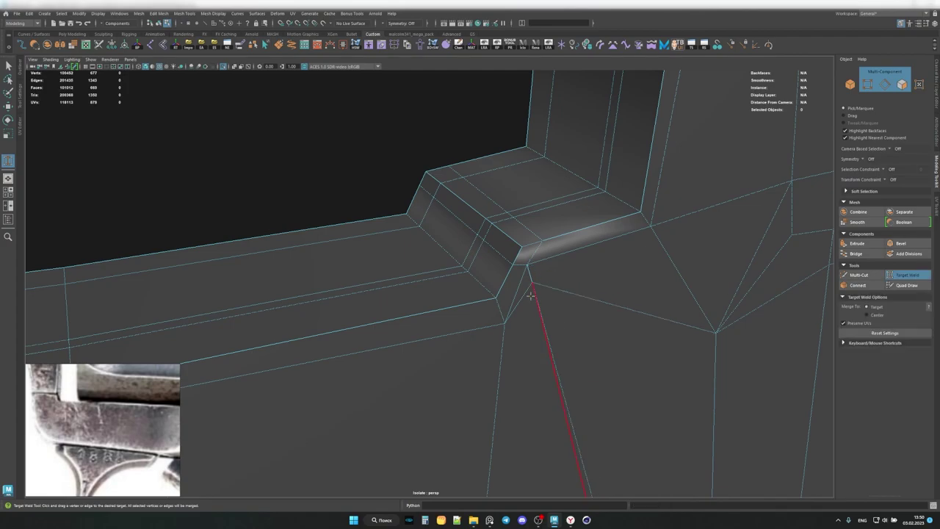
{"action": "mouse_move", "coordinate": [530, 295]}
{"action": "left_mouse_down", "text": "alt"}
{"action": "mouse_move", "coordinate": [601, 185]}
{"action": "mouse_move", "coordinate": [472, 302]}
{"action": "left_mouse_up", "text": "alt"}
Multi-Cut a supporting edge along the lower strap's curved edge.
{"action": "key", "text": "ctrl+shift+x"}
{"action": "right_click_drag", "start_coordinate": [348, 348], "coordinate": [410, 295], "text": "alt"}
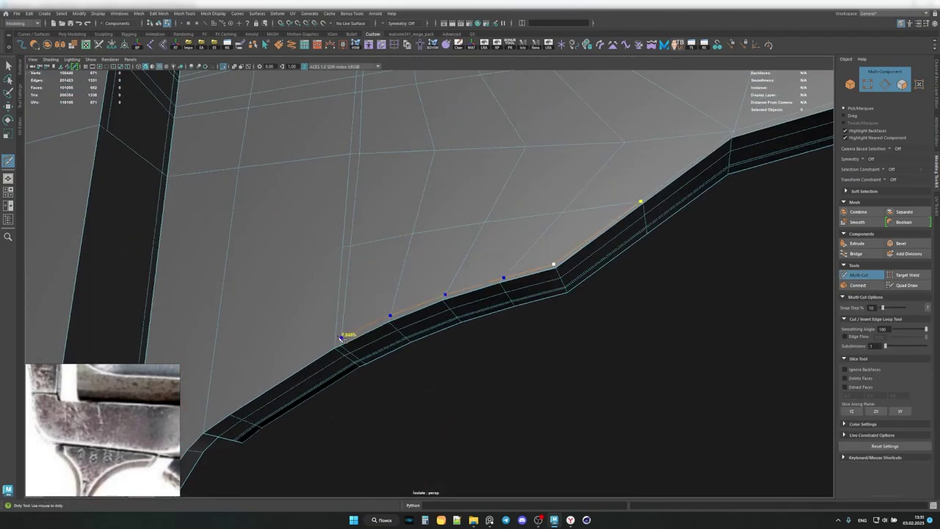
{"action": "middle_click_drag", "start_coordinate": [341, 338], "coordinate": [323, 326], "text": "alt"}
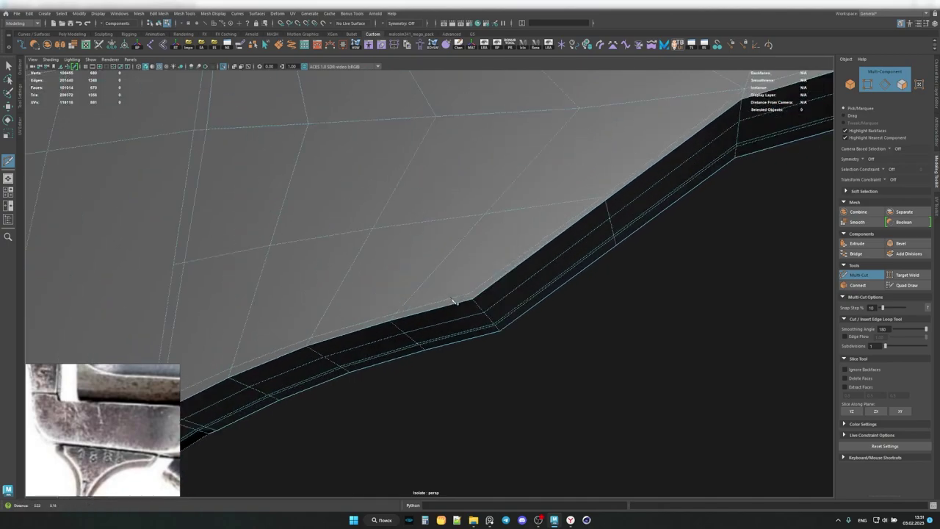
{"action": "scroll", "coordinate": [502, 317], "scroll_direction": "down", "scroll_amount": 5}
{"action": "key", "text": "F8"}
{"action": "mouse_move", "coordinate": [502, 343]}
{"action": "left_mouse_down", "text": "alt"}
{"action": "mouse_move", "coordinate": [510, 267]}
{"action": "mouse_move", "coordinate": [549, 262]}
{"action": "left_mouse_up", "text": "alt"}
{"action": "scroll", "coordinate": [430, 292], "scroll_direction": "up", "scroll_amount": 5}
Turn off smooth preview and reselect the top frame piece in a side view.
{"action": "key", "text": "1"}
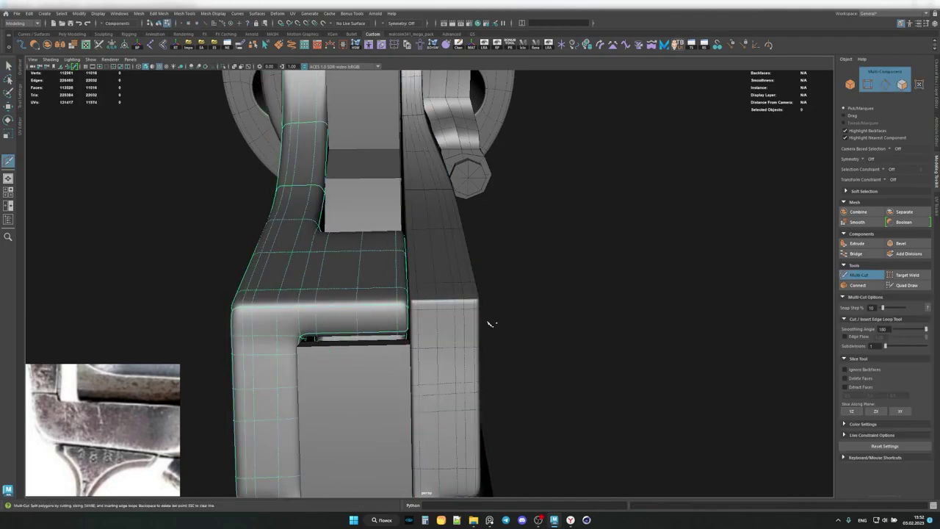
{"action": "key", "text": "q"}
{"action": "mouse_move", "coordinate": [491, 323]}
{"action": "left_mouse_down", "text": "alt"}
{"action": "mouse_move", "coordinate": [378, 285]}
{"action": "mouse_move", "coordinate": [390, 267]}
{"action": "mouse_move", "coordinate": [385, 289]}
{"action": "mouse_move", "coordinate": [446, 269]}
{"action": "mouse_move", "coordinate": [476, 273]}
{"action": "mouse_move", "coordinate": [359, 235]}
{"action": "left_mouse_up", "text": "alt"}
{"action": "key", "text": "F8"}
{"action": "left_click", "coordinate": [359, 235]}
{"action": "key", "text": "q"}
{"action": "mouse_move", "coordinate": [365, 282]}
{"action": "left_mouse_down", "text": "alt"}
{"action": "mouse_move", "coordinate": [353, 265]}
{"action": "mouse_move", "coordinate": [634, 243]}
{"action": "left_mouse_up", "text": "alt"}
{"action": "key", "text": "F8"}
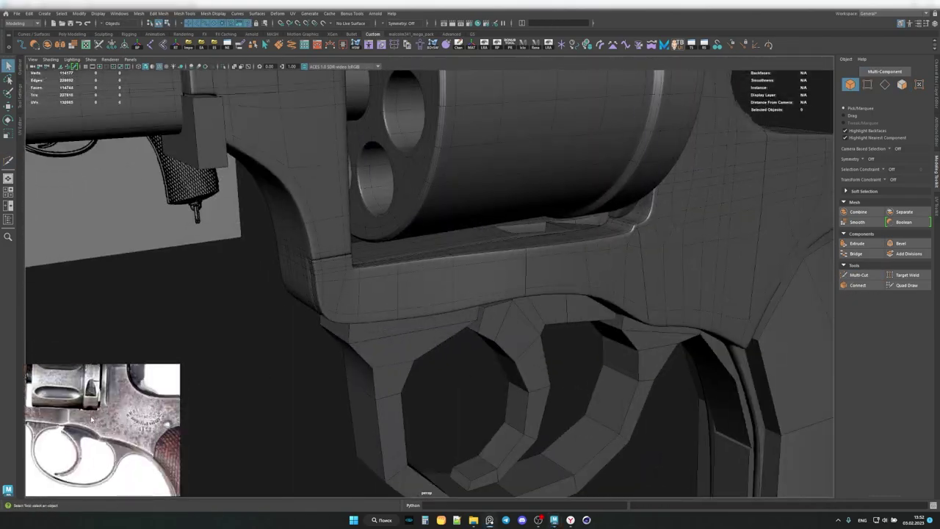
Bevel the lower-frame edge loop above the trigger guard (fraction 0.09, 2 segments).
{"action": "key", "text": "F8"}
{"action": "double_click", "coordinate": [524, 272]}
{"action": "key", "text": "ctrl+b"}
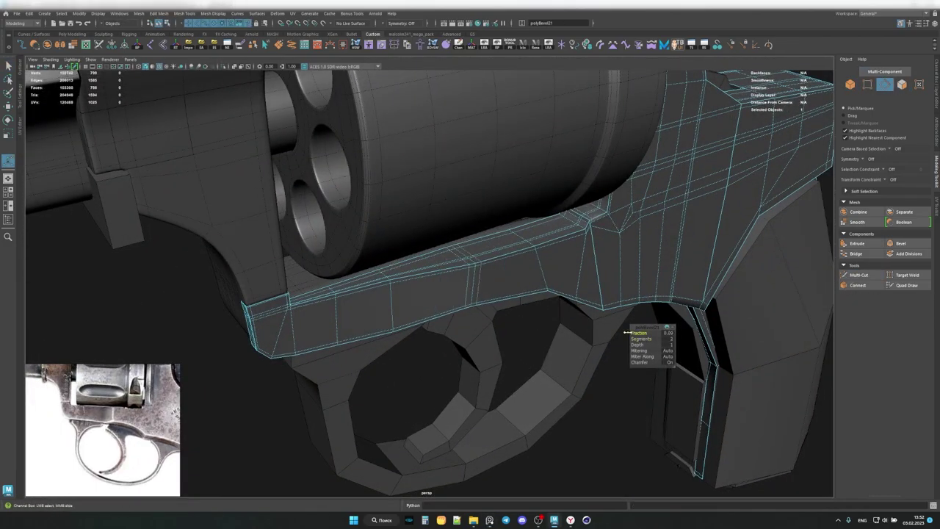
{"action": "key", "text": "q"}
{"action": "key", "text": "F9"}
{"action": "mouse_move", "coordinate": [626, 333]}
{"action": "left_mouse_down", "text": "alt"}
{"action": "mouse_move", "coordinate": [339, 243]}
{"action": "mouse_move", "coordinate": [417, 194]}
{"action": "mouse_move", "coordinate": [384, 250]}
{"action": "mouse_move", "coordinate": [477, 257]}
{"action": "mouse_move", "coordinate": [519, 277]}
{"action": "mouse_move", "coordinate": [521, 257]}
{"action": "left_mouse_up", "text": "alt"}
Select the revolver frame, zoom to its rear and ready the Move tool on its vertices.
{"action": "key", "text": "F8"}
{"action": "left_click", "coordinate": [519, 277]}
{"action": "scroll", "coordinate": [519, 277], "scroll_direction": "down", "scroll_amount": 3}
{"action": "scroll", "coordinate": [562, 357], "scroll_direction": "up", "scroll_amount": 5}
{"action": "mouse_move", "coordinate": [562, 357]}
{"action": "left_mouse_down", "text": "alt"}
{"action": "mouse_move", "coordinate": [567, 332]}
{"action": "mouse_move", "coordinate": [455, 290]}
{"action": "mouse_move", "coordinate": [470, 283]}
{"action": "mouse_move", "coordinate": [644, 294]}
{"action": "mouse_move", "coordinate": [426, 125]}
{"action": "mouse_move", "coordinate": [430, 187]}
{"action": "mouse_move", "coordinate": [352, 335]}
{"action": "left_mouse_up", "text": "alt"}
{"action": "key", "text": "F8"}
{"action": "scroll", "coordinate": [447, 295], "scroll_direction": "up", "scroll_amount": 3}
{"action": "key", "text": "w"}
{"action": "scroll", "coordinate": [474, 280], "scroll_direction": "down", "scroll_amount": 3}
{"action": "key", "text": "F8"}
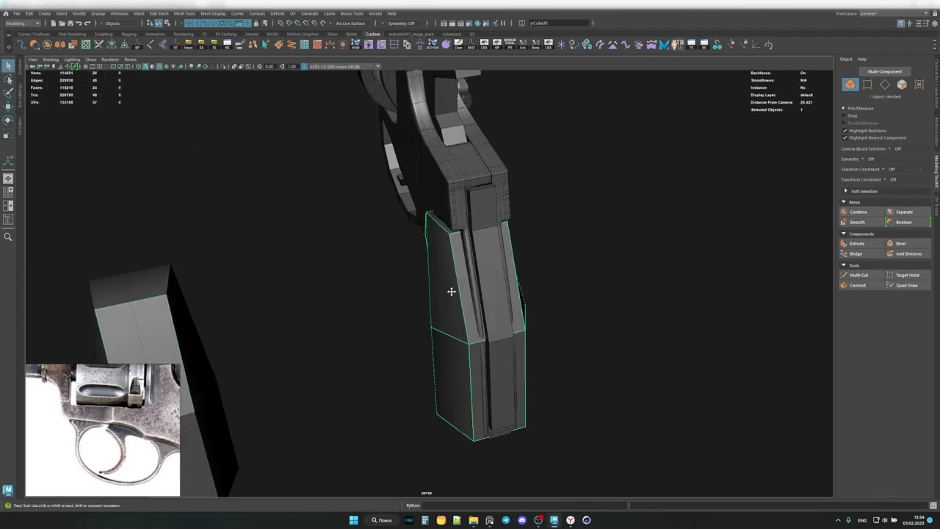
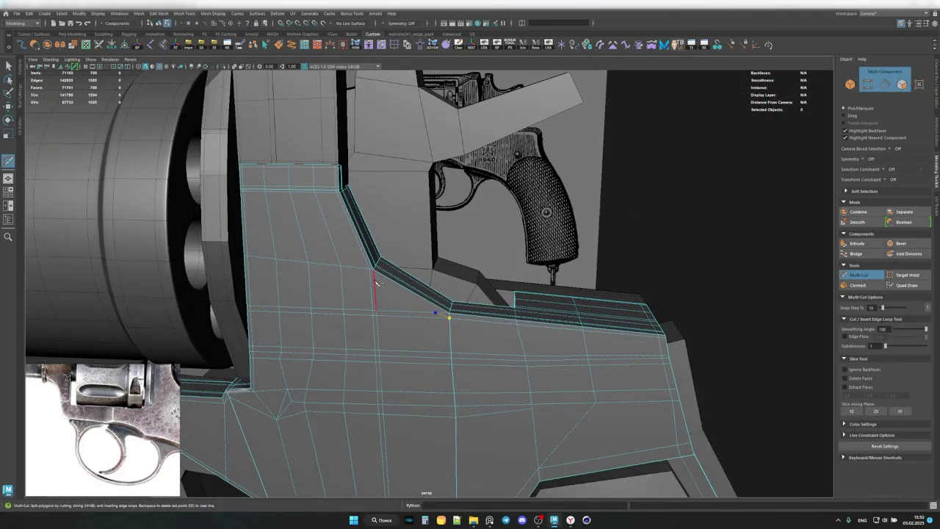
Cut a new Multi-Cut edge along the frame's curved rear section above the grip.
{"action": "scroll", "coordinate": [375, 282], "scroll_direction": "up", "scroll_amount": 3}
{"action": "key", "text": "q"}
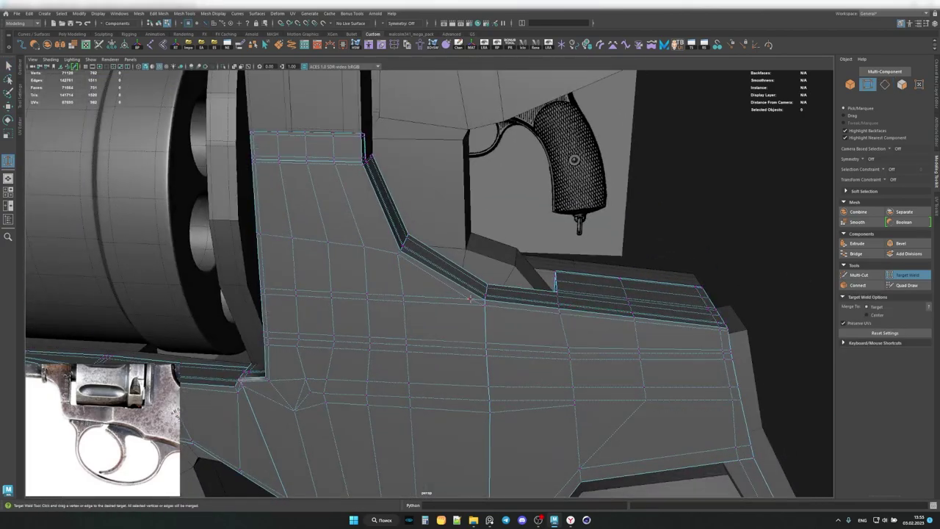
{"action": "left_click_drag", "start_coordinate": [470, 298], "coordinate": [384, 304], "text": "alt"}
{"action": "key", "text": "ctrl+shift+x"}
{"action": "right_click_drag", "start_coordinate": [384, 304], "coordinate": [440, 323], "text": "alt"}
{"action": "left_click", "coordinate": [453, 329]}
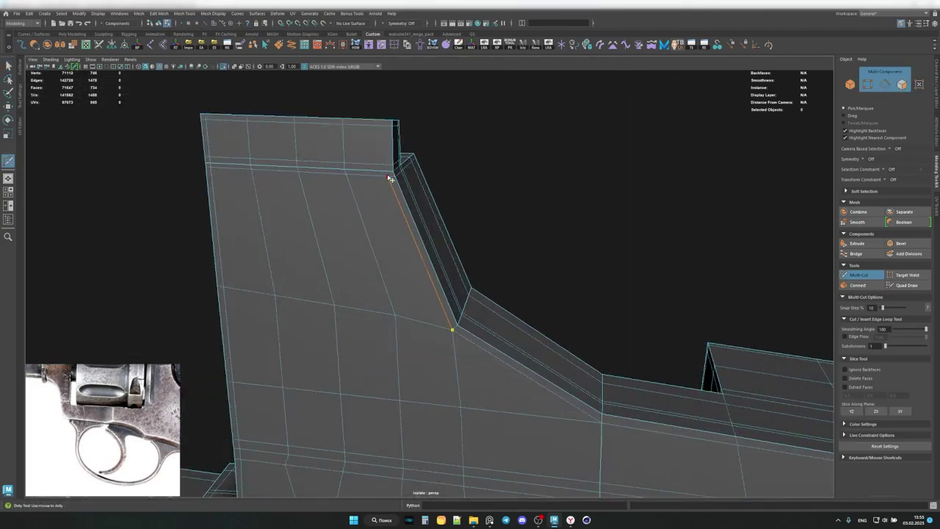
{"action": "mouse_move", "coordinate": [386, 128]}
{"action": "left_mouse_down", "text": "alt"}
{"action": "mouse_move", "coordinate": [367, 130]}
{"action": "mouse_move", "coordinate": [392, 237]}
{"action": "mouse_move", "coordinate": [345, 273]}
{"action": "mouse_move", "coordinate": [411, 212]}
{"action": "mouse_move", "coordinate": [458, 203]}
{"action": "mouse_move", "coordinate": [418, 267]}
{"action": "mouse_move", "coordinate": [484, 243]}
{"action": "left_mouse_up", "text": "alt"}
{"action": "key", "text": "F8"}
Select the grip panel and briefly isolate it to inspect its shape.
{"action": "key", "text": "q"}
{"action": "key", "text": "a"}
{"action": "scroll", "coordinate": [397, 236], "scroll_direction": "up", "scroll_amount": 5}
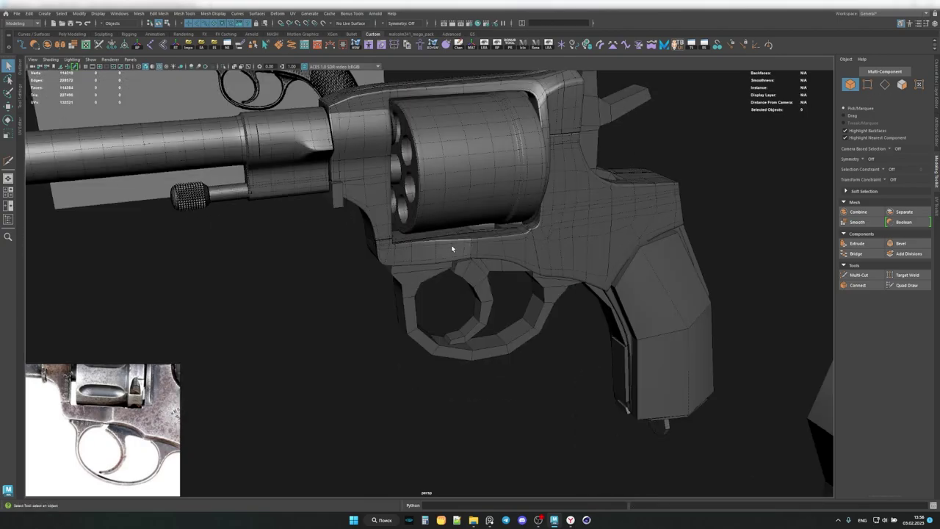
{"action": "scroll", "coordinate": [397, 240], "scroll_direction": "down", "scroll_amount": 2}
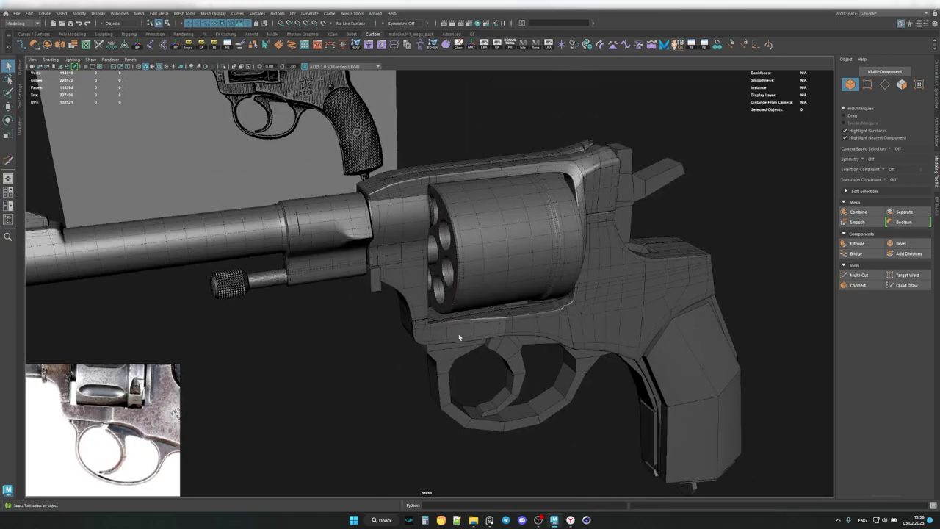
{"action": "mouse_move", "coordinate": [455, 332]}
{"action": "left_mouse_down", "text": "alt"}
{"action": "mouse_move", "coordinate": [365, 260]}
{"action": "mouse_move", "coordinate": [419, 262]}
{"action": "mouse_move", "coordinate": [447, 294]}
{"action": "mouse_move", "coordinate": [516, 299]}
{"action": "left_mouse_up", "text": "alt"}
{"action": "left_click", "coordinate": [470, 316]}
{"action": "key", "text": "ctrl+1"}
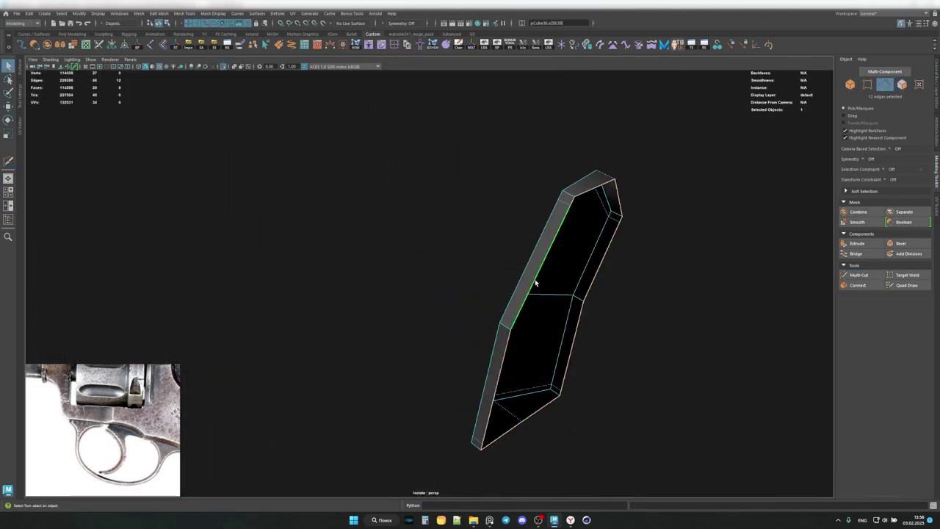
{"action": "key", "text": "ctrl+1"}
{"action": "mouse_move", "coordinate": [472, 279]}
{"action": "left_mouse_down", "text": "alt"}
{"action": "mouse_move", "coordinate": [492, 235]}
{"action": "mouse_move", "coordinate": [531, 293]}
{"action": "left_mouse_up", "text": "alt"}
Move the panel's upper-edge vertices so its top tucks against the frame.
{"action": "key", "text": "w"}
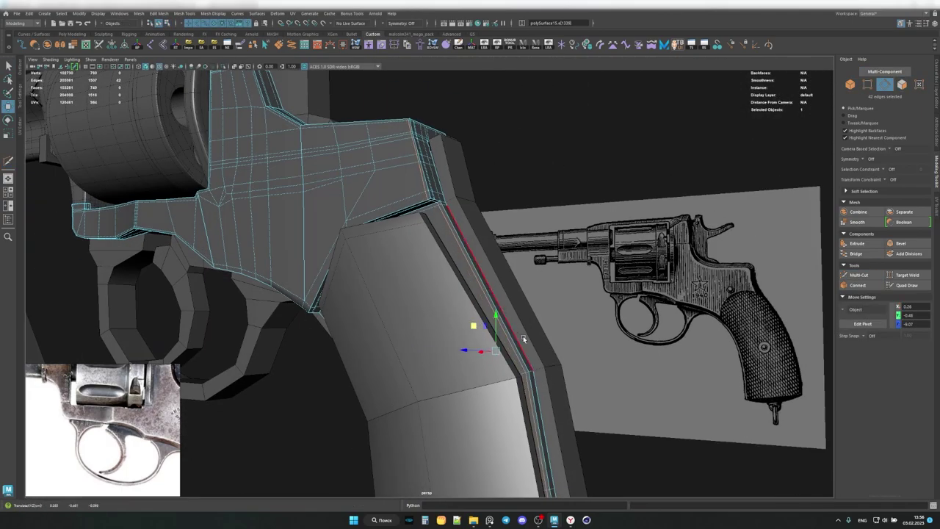
{"action": "mouse_move", "coordinate": [524, 339]}
{"action": "left_mouse_down", "text": "alt"}
{"action": "mouse_move", "coordinate": [391, 212]}
{"action": "mouse_move", "coordinate": [430, 235]}
{"action": "mouse_move", "coordinate": [413, 159]}
{"action": "mouse_move", "coordinate": [304, 217]}
{"action": "left_mouse_up", "text": "alt"}
{"action": "left_click", "coordinate": [413, 209]}
{"action": "key", "text": "w"}
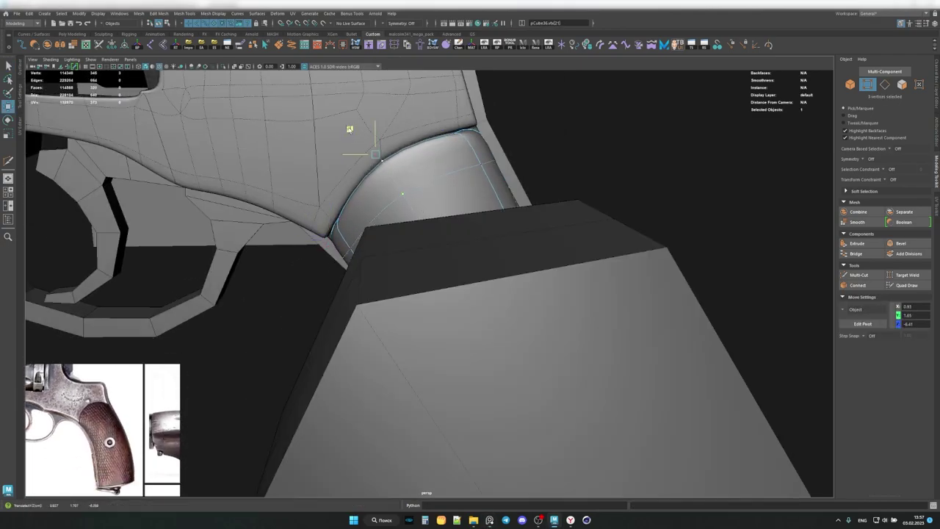
{"action": "mouse_move", "coordinate": [350, 129]}
{"action": "left_mouse_down", "text": "alt"}
{"action": "mouse_move", "coordinate": [458, 101]}
{"action": "mouse_move", "coordinate": [478, 237]}
{"action": "mouse_move", "coordinate": [430, 93]}
{"action": "mouse_move", "coordinate": [503, 365]}
{"action": "mouse_move", "coordinate": [440, 308]}
{"action": "mouse_move", "coordinate": [518, 380]}
{"action": "mouse_move", "coordinate": [474, 299]}
{"action": "left_mouse_up", "text": "alt"}
{"action": "key", "text": "q"}
{"action": "key", "text": "w"}
{"action": "mouse_move", "coordinate": [418, 236]}
{"action": "left_mouse_down", "text": "alt"}
{"action": "mouse_move", "coordinate": [346, 336]}
{"action": "mouse_move", "coordinate": [497, 287]}
{"action": "left_mouse_up", "text": "alt"}
{"action": "key", "text": "q"}
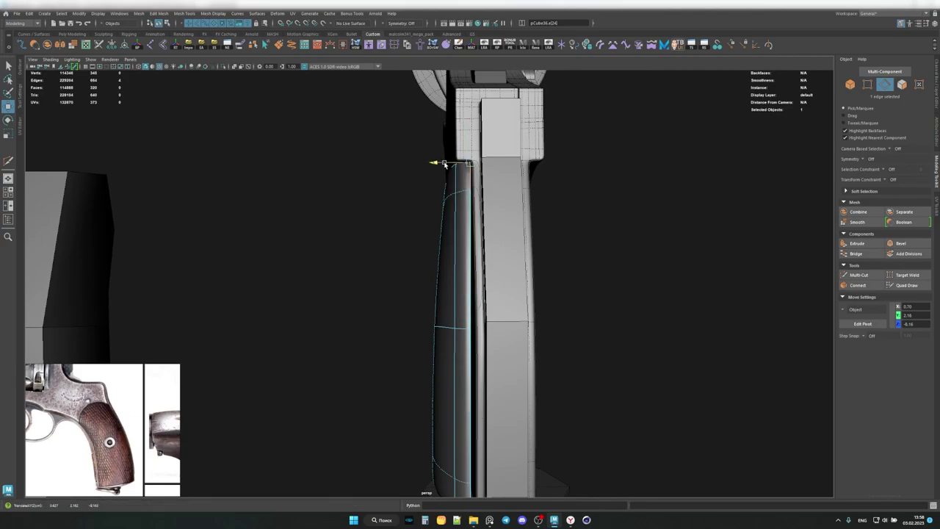
Select the panel's top vertex and an edge loop to curve its sides.
{"action": "left_click_drag", "start_coordinate": [439, 326], "coordinate": [415, 140], "text": "alt"}
{"action": "left_click", "coordinate": [415, 139]}
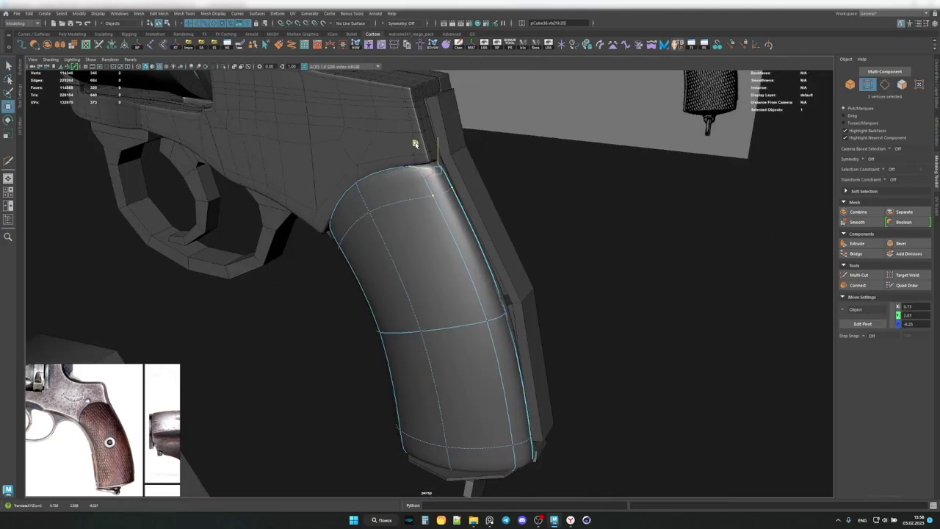
{"action": "mouse_move", "coordinate": [484, 288]}
{"action": "left_mouse_down", "text": "alt"}
{"action": "mouse_move", "coordinate": [533, 295]}
{"action": "mouse_move", "coordinate": [336, 174]}
{"action": "mouse_move", "coordinate": [500, 275]}
{"action": "left_mouse_up", "text": "alt"}
{"action": "mouse_move", "coordinate": [443, 296]}
{"action": "left_mouse_down", "text": "alt"}
{"action": "mouse_move", "coordinate": [470, 279]}
{"action": "mouse_move", "coordinate": [429, 314]}
{"action": "left_mouse_up", "text": "alt"}
{"action": "key", "text": "F10"}
{"action": "double_click", "coordinate": [429, 314]}
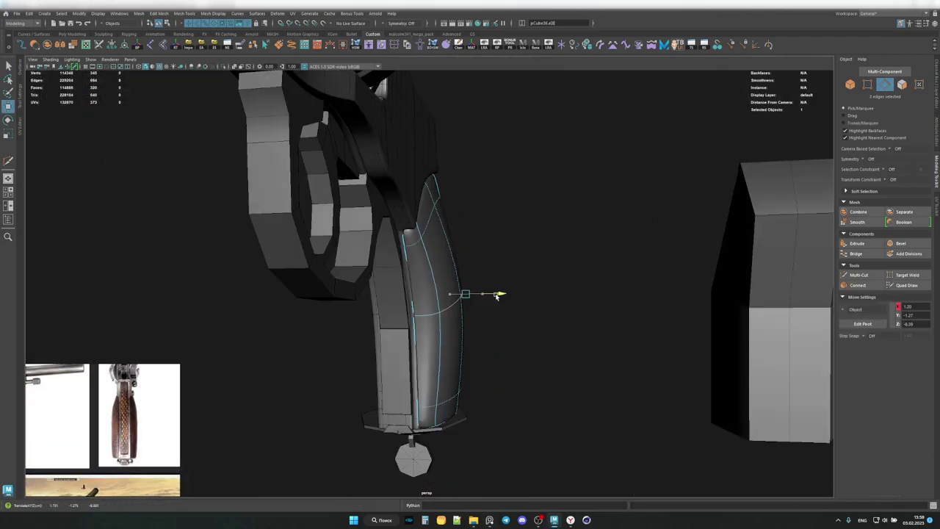
Move selected grip faces to reshape the panel's side.
{"action": "key", "text": "w"}
{"action": "left_click_drag", "start_coordinate": [307, 252], "coordinate": [399, 204], "text": "alt"}
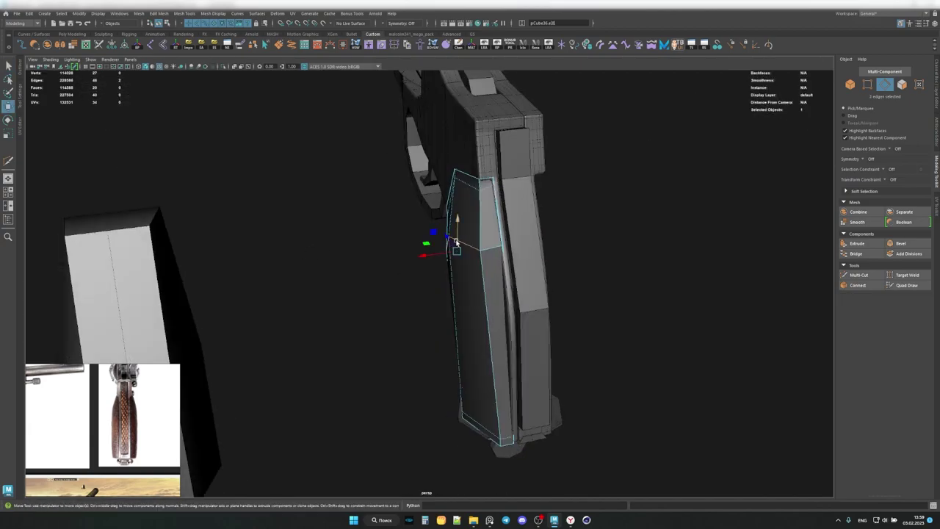
{"action": "left_click", "coordinate": [455, 221]}
{"action": "mouse_move", "coordinate": [456, 220]}
{"action": "left_mouse_down", "text": "alt"}
{"action": "mouse_move", "coordinate": [478, 311]}
{"action": "mouse_move", "coordinate": [399, 336]}
{"action": "mouse_move", "coordinate": [431, 390]}
{"action": "mouse_move", "coordinate": [401, 331]}
{"action": "mouse_move", "coordinate": [442, 301]}
{"action": "left_mouse_up", "text": "alt"}
{"action": "key", "text": "w"}
{"action": "left_click_drag", "start_coordinate": [431, 462], "coordinate": [416, 360], "text": "alt"}
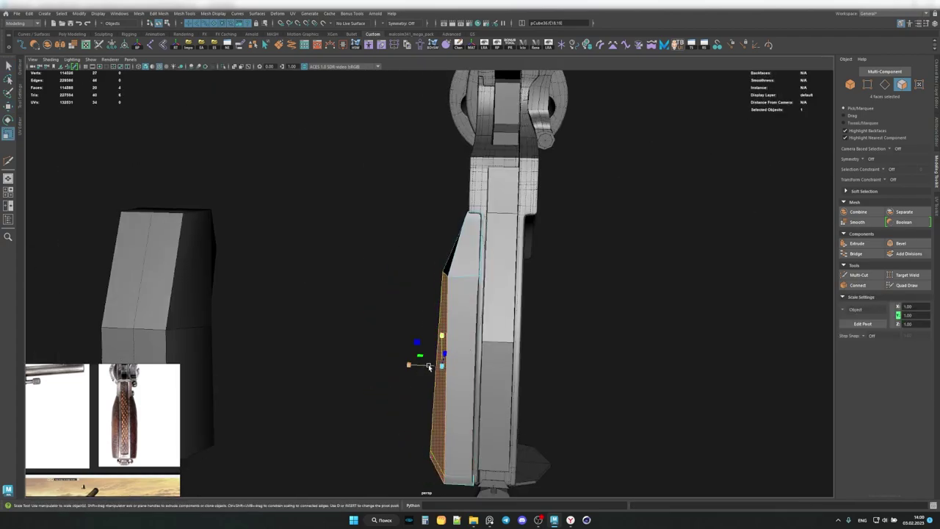
Select an edge loop around the grip and compare smooth preview on and off.
{"action": "key", "text": "3"}
{"action": "double_click", "coordinate": [411, 262]}
{"action": "key", "text": "1"}
{"action": "mouse_move", "coordinate": [420, 239]}
{"action": "left_mouse_down", "text": "alt"}
{"action": "mouse_move", "coordinate": [403, 210]}
{"action": "mouse_move", "coordinate": [539, 199]}
{"action": "mouse_move", "coordinate": [428, 237]}
{"action": "mouse_move", "coordinate": [417, 263]}
{"action": "left_mouse_up", "text": "alt"}
{"action": "key", "text": "3"}
{"action": "mouse_move", "coordinate": [406, 230]}
{"action": "left_mouse_down", "text": "alt"}
{"action": "mouse_move", "coordinate": [412, 294]}
{"action": "mouse_move", "coordinate": [393, 313]}
{"action": "mouse_move", "coordinate": [465, 268]}
{"action": "mouse_move", "coordinate": [375, 313]}
{"action": "mouse_move", "coordinate": [346, 287]}
{"action": "left_mouse_up", "text": "alt"}
{"action": "key", "text": "F8"}
{"action": "key", "text": "q"}
{"action": "key", "text": "1"}
{"action": "key", "text": "w"}
Pull the grip's top corner vertices toward the frame.
{"action": "key", "text": "3"}
{"action": "right_click_drag", "start_coordinate": [345, 286], "coordinate": [381, 310]}
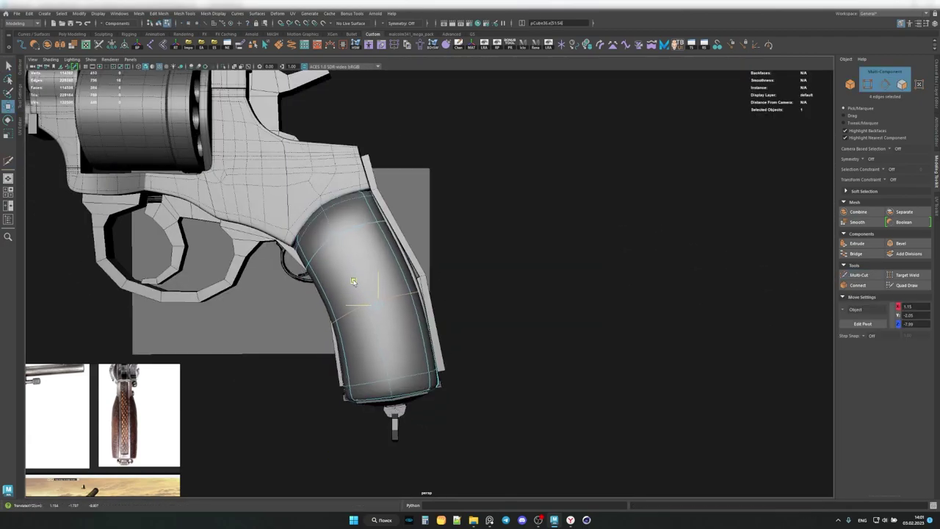
{"action": "left_click_drag", "start_coordinate": [354, 281], "coordinate": [398, 265], "text": "alt"}
{"action": "key", "text": "F9"}
{"action": "left_click_drag", "start_coordinate": [357, 189], "coordinate": [312, 268], "text": "alt"}
{"action": "left_click_drag", "start_coordinate": [331, 206], "coordinate": [293, 232]}
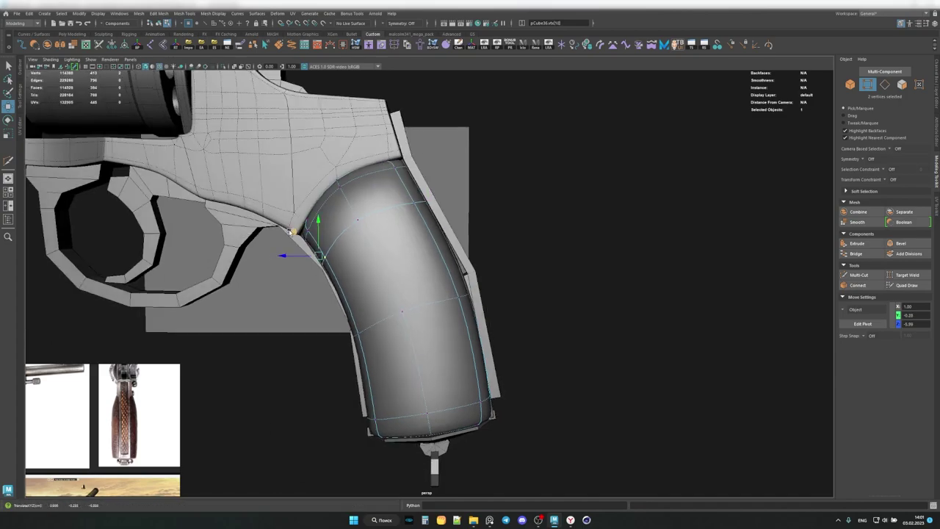
Move the grip's bottom vertices to smooth its curve into the butt.
{"action": "middle_click_drag", "start_coordinate": [294, 231], "coordinate": [329, 272], "text": "alt"}
{"action": "left_click_drag", "start_coordinate": [332, 267], "coordinate": [334, 308], "text": "alt"}
{"action": "left_click_drag", "start_coordinate": [334, 308], "coordinate": [334, 326], "text": "shift"}
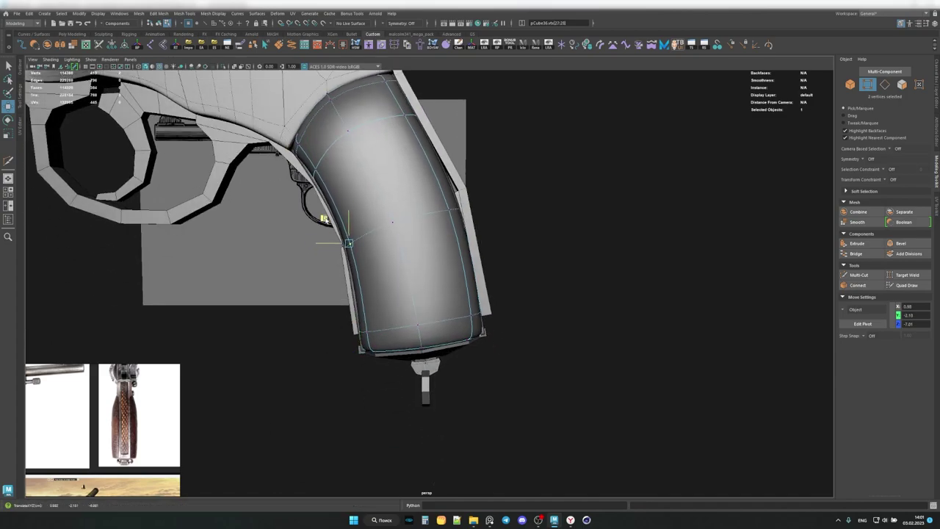
{"action": "key", "text": "q"}
{"action": "left_click_drag", "start_coordinate": [323, 219], "coordinate": [369, 276], "text": "alt"}
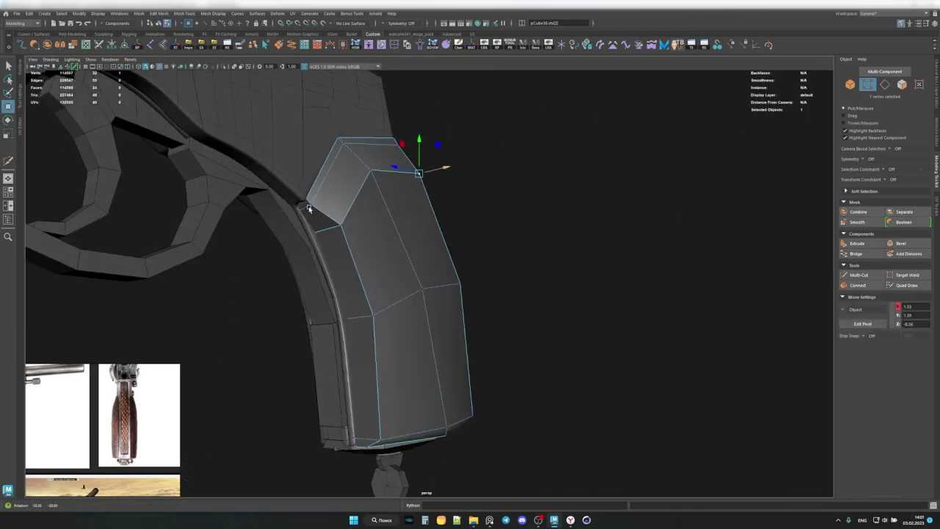
{"action": "mouse_move", "coordinate": [434, 259]}
{"action": "left_mouse_down", "text": "alt"}
{"action": "mouse_move", "coordinate": [497, 203]}
{"action": "mouse_move", "coordinate": [489, 269]}
{"action": "mouse_move", "coordinate": [430, 290]}
{"action": "mouse_move", "coordinate": [369, 215]}
{"action": "left_mouse_up", "text": "alt"}
Select the backstrap strip along the grip's rear and isolate it briefly.
{"action": "key", "text": "w"}
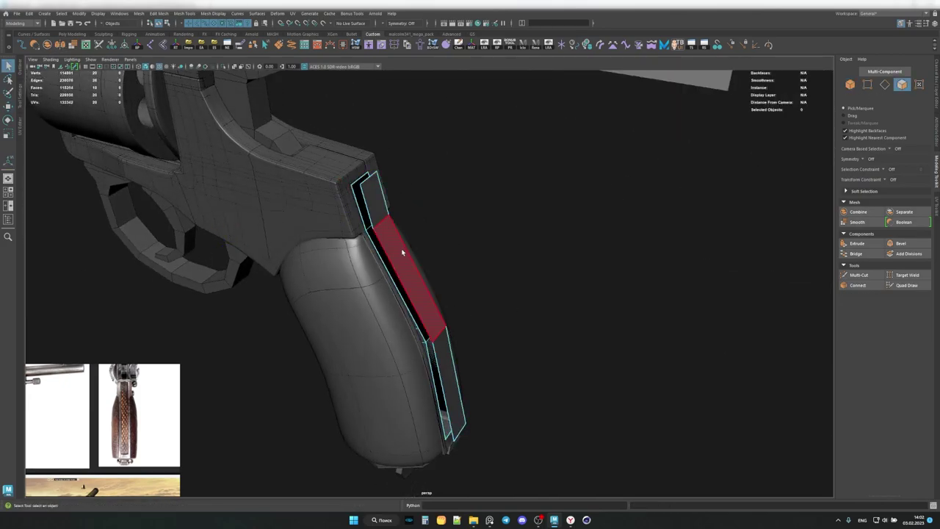
{"action": "mouse_move", "coordinate": [401, 253]}
{"action": "left_mouse_down", "text": "alt"}
{"action": "mouse_move", "coordinate": [441, 309]}
{"action": "mouse_move", "coordinate": [466, 321]}
{"action": "mouse_move", "coordinate": [454, 329]}
{"action": "left_mouse_up", "text": "alt"}
{"action": "key", "text": "F8"}
{"action": "key", "text": "ctrl+1"}
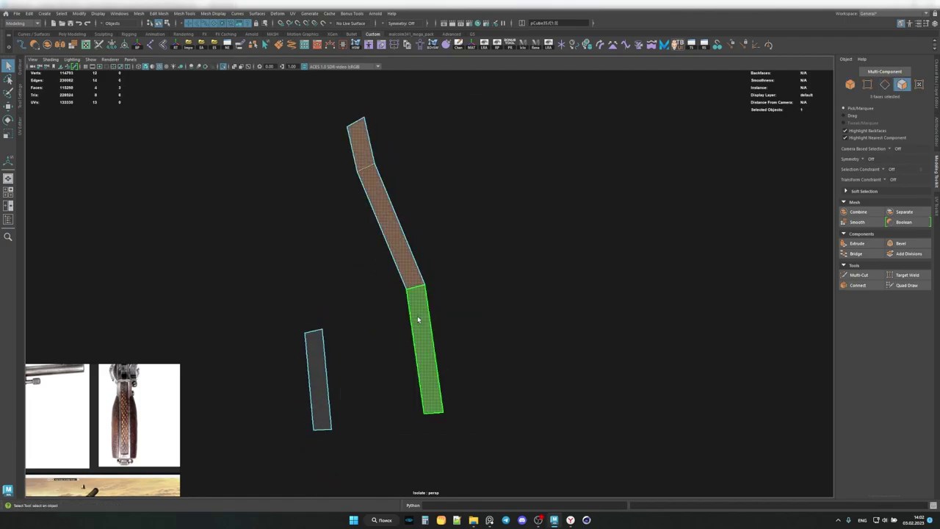
{"action": "key", "text": "ctrl+1"}
{"action": "mouse_move", "coordinate": [417, 320]}
{"action": "left_mouse_down", "text": "alt"}
{"action": "mouse_move", "coordinate": [413, 331]}
{"action": "mouse_move", "coordinate": [378, 265]}
{"action": "mouse_move", "coordinate": [424, 189]}
{"action": "mouse_move", "coordinate": [462, 194]}
{"action": "mouse_move", "coordinate": [466, 183]}
{"action": "left_mouse_up", "text": "alt"}
Extrude the strip's faces outward with Ctrl+E to thicken it.
{"action": "key", "text": "F9"}
{"action": "key", "text": "w"}
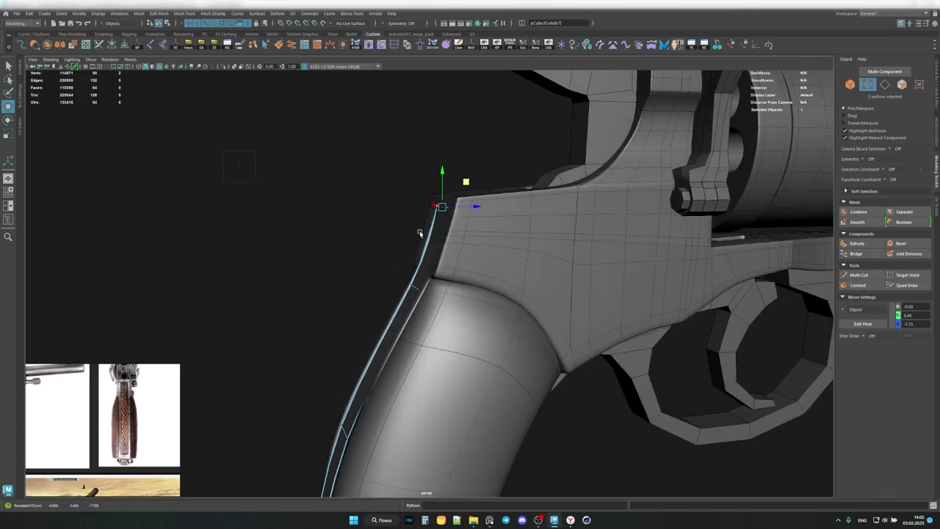
{"action": "mouse_move", "coordinate": [419, 233]}
{"action": "left_mouse_down", "text": "alt"}
{"action": "mouse_move", "coordinate": [433, 220]}
{"action": "mouse_move", "coordinate": [448, 231]}
{"action": "mouse_move", "coordinate": [315, 279]}
{"action": "mouse_move", "coordinate": [450, 174]}
{"action": "mouse_move", "coordinate": [424, 251]}
{"action": "mouse_move", "coordinate": [391, 163]}
{"action": "left_mouse_up", "text": "alt"}
{"action": "scroll", "coordinate": [439, 236], "scroll_direction": "up", "scroll_amount": 5}
{"action": "key", "text": "ctrl+F11"}
{"action": "key", "text": "ctrl+e"}
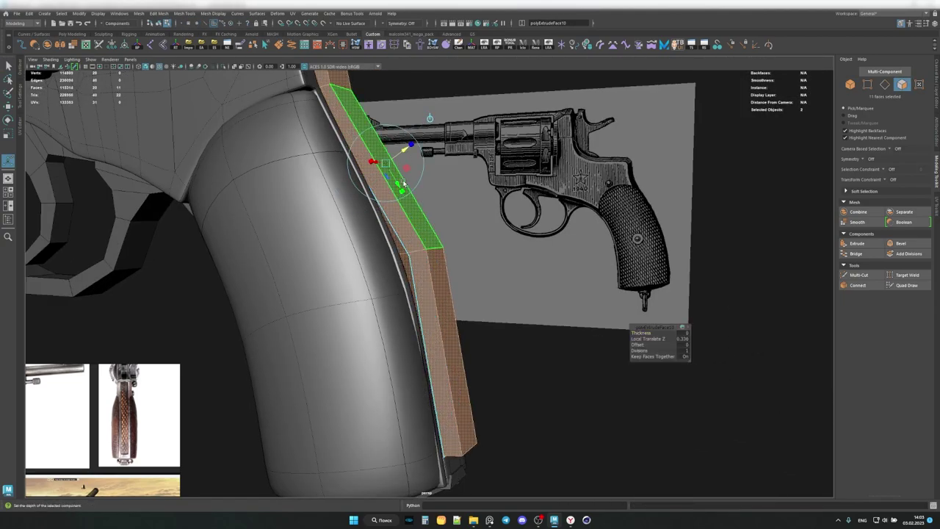
Isolate the strip objects to check the extrusion, then restore the full grip.
{"action": "key", "text": "F8"}
{"action": "key", "text": "ctrl+1"}
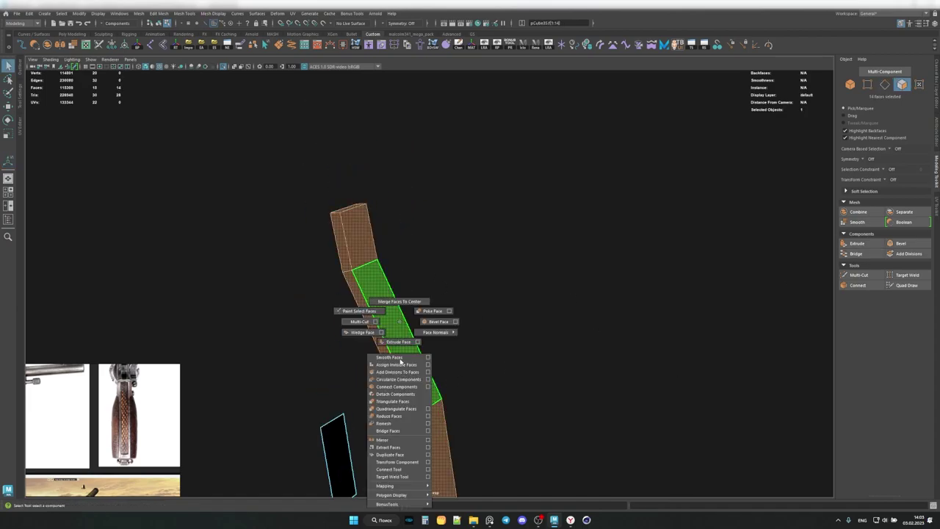
{"action": "key", "text": "F8"}
{"action": "key", "text": "ctrl+1"}
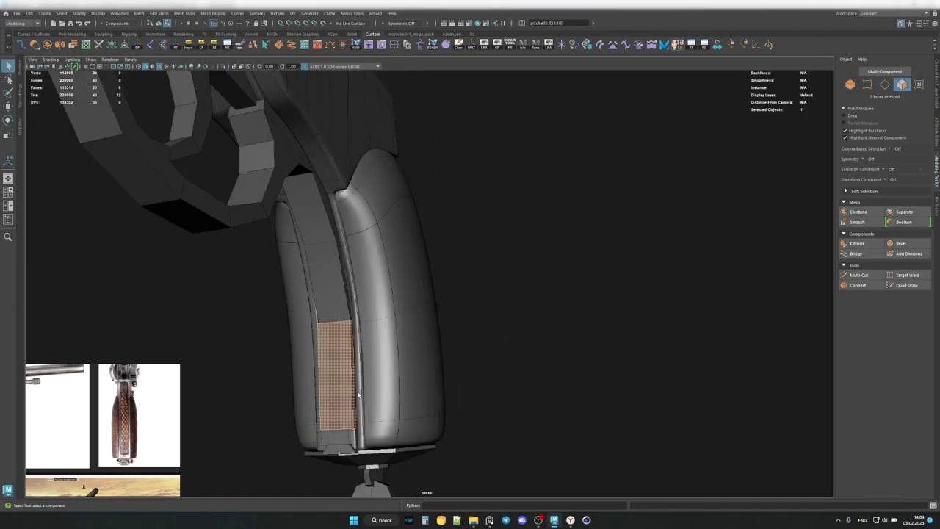
{"action": "left_click_drag", "start_coordinate": [374, 261], "coordinate": [382, 294], "text": "alt"}
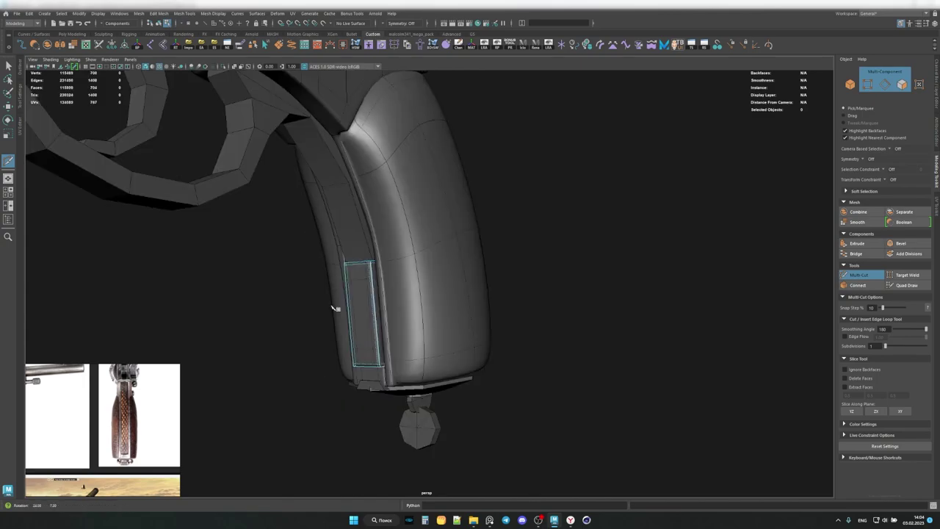
{"action": "right_click_drag", "start_coordinate": [382, 294], "coordinate": [396, 334], "text": "alt"}
{"action": "left_click_drag", "start_coordinate": [318, 314], "coordinate": [345, 279], "text": "alt"}
Move the strip's top-edge and bottom-end vertices to follow the handle's curve.
{"action": "right_click_drag", "start_coordinate": [345, 279], "coordinate": [367, 242], "text": "alt"}
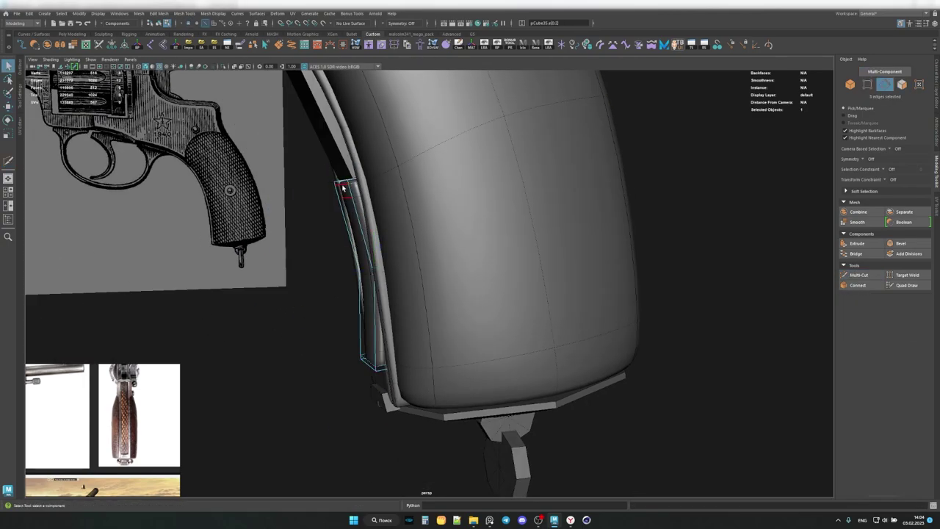
{"action": "left_click_drag", "start_coordinate": [323, 170], "coordinate": [340, 209]}
{"action": "left_click_drag", "start_coordinate": [359, 353], "coordinate": [358, 345], "text": "alt"}
{"action": "left_click_drag", "start_coordinate": [351, 355], "coordinate": [389, 372]}
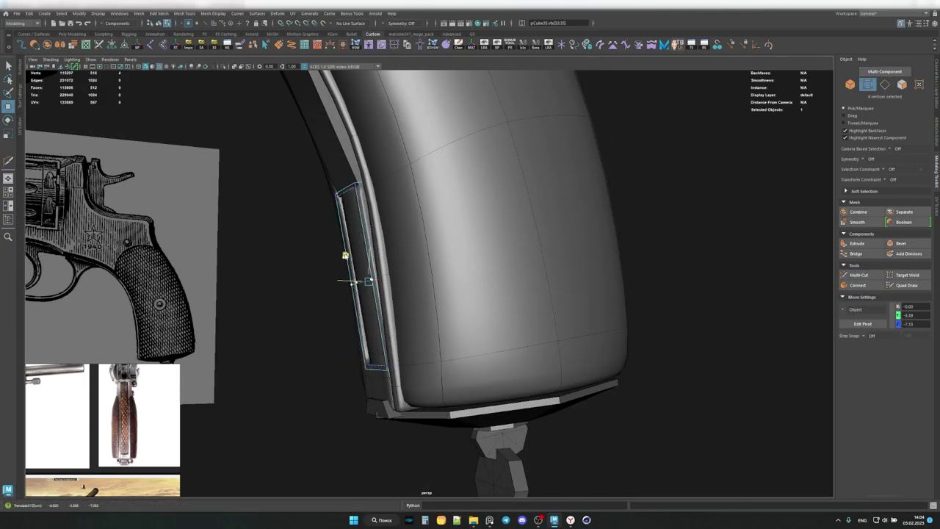
{"action": "mouse_move", "coordinate": [356, 343]}
{"action": "left_mouse_down", "text": "alt"}
{"action": "mouse_move", "coordinate": [387, 155]}
{"action": "mouse_move", "coordinate": [514, 221]}
{"action": "left_mouse_up", "text": "alt"}
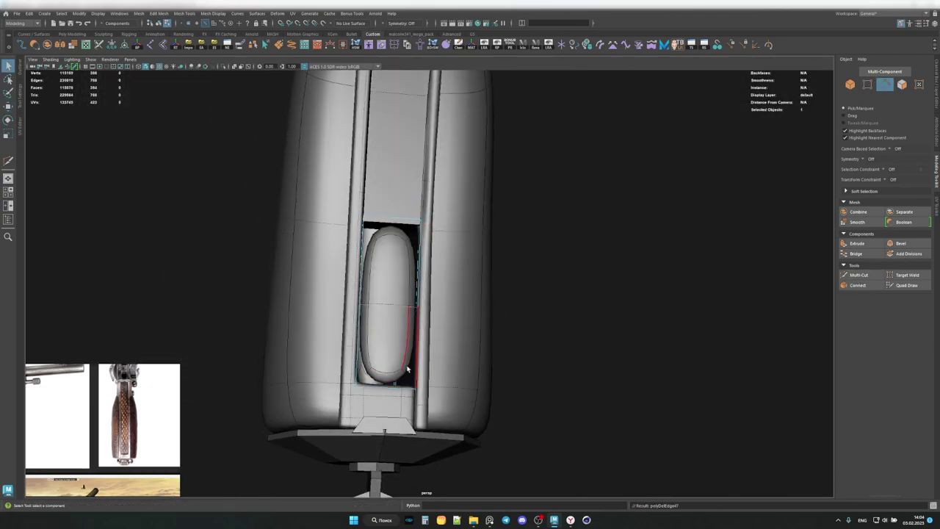
Add a Multi-Cut edge across the strip near the grip's lower end.
{"action": "key", "text": "ctrl+shift+x"}
{"action": "left_click_drag", "start_coordinate": [408, 368], "coordinate": [345, 226], "text": "alt"}
{"action": "mouse_move", "coordinate": [369, 329]}
{"action": "left_mouse_down", "text": "alt"}
{"action": "mouse_move", "coordinate": [426, 315]}
{"action": "mouse_move", "coordinate": [413, 191]}
{"action": "left_mouse_up", "text": "alt"}
{"action": "key", "text": "w"}
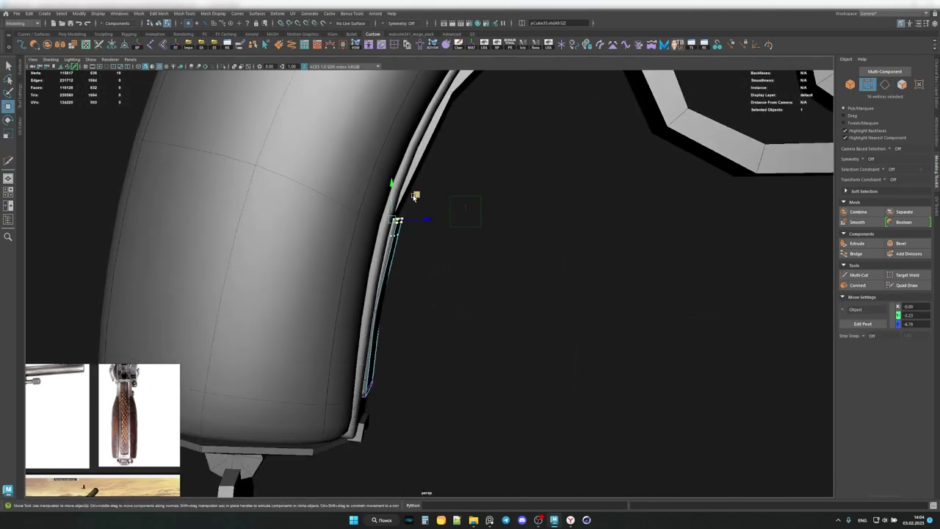
{"action": "left_click_drag", "start_coordinate": [371, 355], "coordinate": [455, 289], "text": "alt"}
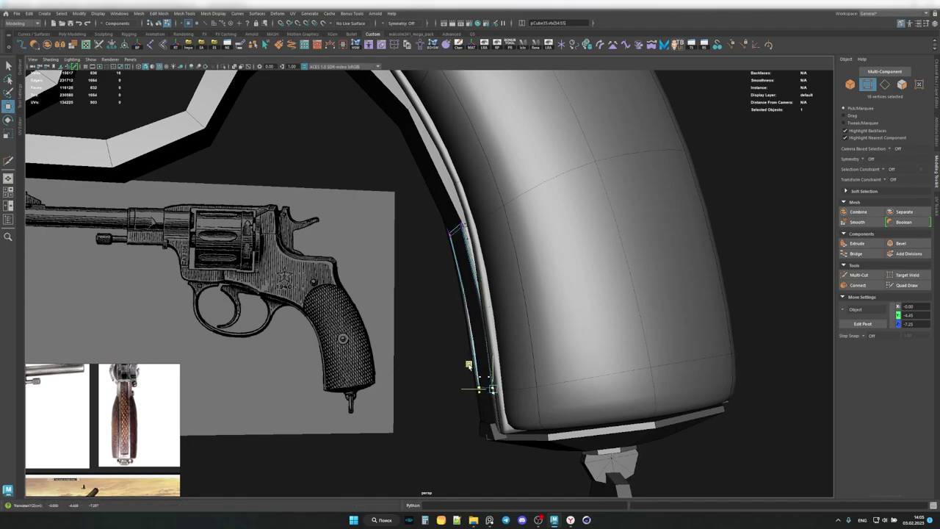
{"action": "mouse_move", "coordinate": [468, 365]}
{"action": "left_mouse_down", "text": "alt"}
{"action": "mouse_move", "coordinate": [476, 291]}
{"action": "mouse_move", "coordinate": [664, 285]}
{"action": "mouse_move", "coordinate": [350, 376]}
{"action": "mouse_move", "coordinate": [507, 397]}
{"action": "left_mouse_up", "text": "alt"}
{"action": "key", "text": "F8"}
{"action": "key", "text": "q"}
{"action": "key", "text": "ctrl+shift+x"}
{"action": "mouse_move", "coordinate": [441, 353]}
{"action": "left_mouse_down", "text": "alt"}
{"action": "mouse_move", "coordinate": [489, 265]}
{"action": "mouse_move", "coordinate": [482, 254]}
{"action": "mouse_move", "coordinate": [505, 278]}
{"action": "left_mouse_up", "text": "alt"}
{"action": "key", "text": "F8"}
Isolate a grip part and inspect its top edge closely.
{"action": "key", "text": "q"}
{"action": "scroll", "coordinate": [490, 266], "scroll_direction": "up", "scroll_amount": 3}
{"action": "left_click", "coordinate": [511, 269]}
{"action": "key", "text": "ctrl+1"}
{"action": "scroll", "coordinate": [506, 277], "scroll_direction": "up", "scroll_amount": 5}
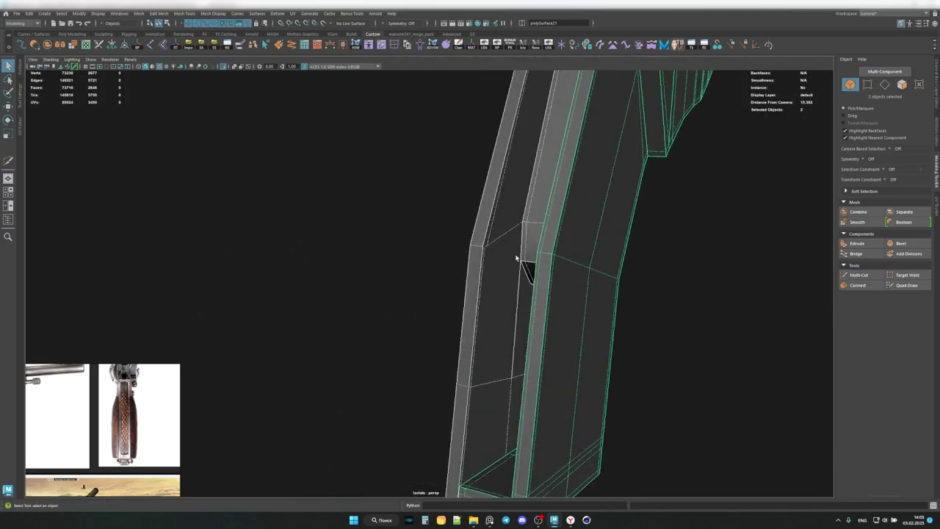
{"action": "key", "text": "F9"}
{"action": "right_click_drag", "start_coordinate": [507, 235], "coordinate": [506, 226], "text": "shift"}
{"action": "left_click_drag", "start_coordinate": [506, 228], "coordinate": [480, 251], "text": "alt"}
{"action": "right_click_drag", "start_coordinate": [480, 252], "coordinate": [480, 242], "text": "shift"}
{"action": "mouse_move", "coordinate": [480, 243]}
{"action": "left_mouse_down", "text": "alt"}
{"action": "mouse_move", "coordinate": [519, 264]}
{"action": "mouse_move", "coordinate": [418, 315]}
{"action": "mouse_move", "coordinate": [409, 284]}
{"action": "left_mouse_up", "text": "alt"}
Re-isolate the grip and select two edges on the grip pieces.
{"action": "key", "text": "F8"}
{"action": "key", "text": "ctrl+1"}
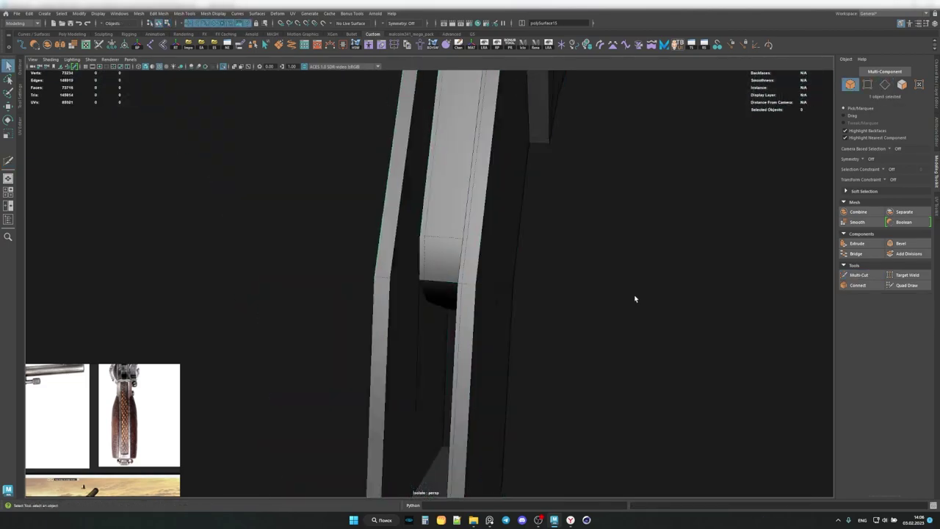
{"action": "mouse_move", "coordinate": [634, 298]}
{"action": "left_mouse_down", "text": "alt"}
{"action": "mouse_move", "coordinate": [405, 296]}
{"action": "mouse_move", "coordinate": [367, 235]}
{"action": "mouse_move", "coordinate": [419, 279]}
{"action": "mouse_move", "coordinate": [384, 254]}
{"action": "mouse_move", "coordinate": [393, 313]}
{"action": "left_mouse_up", "text": "alt"}
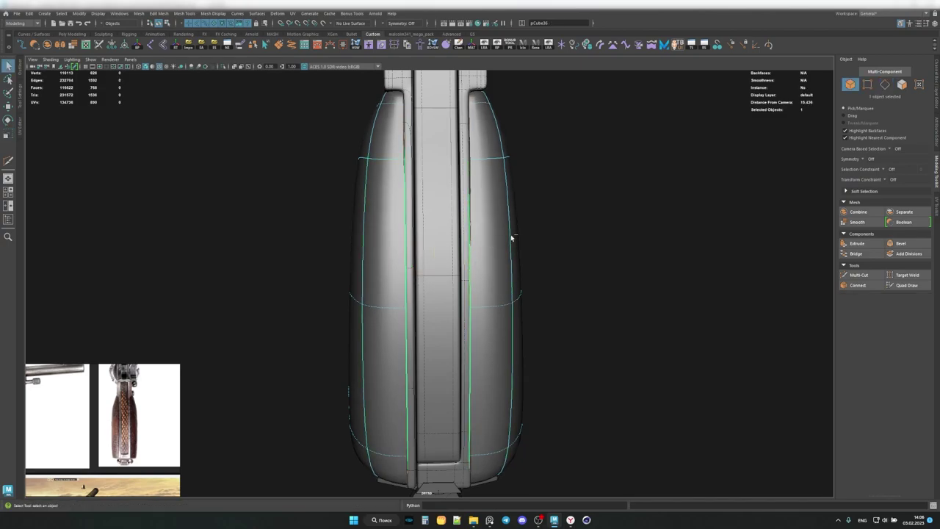
{"action": "key", "text": "ctrl+1"}
{"action": "key", "text": "F10"}
{"action": "left_click_drag", "start_coordinate": [405, 272], "coordinate": [482, 335], "text": "alt"}
{"action": "left_click", "coordinate": [439, 312]}
{"action": "key", "text": "w"}
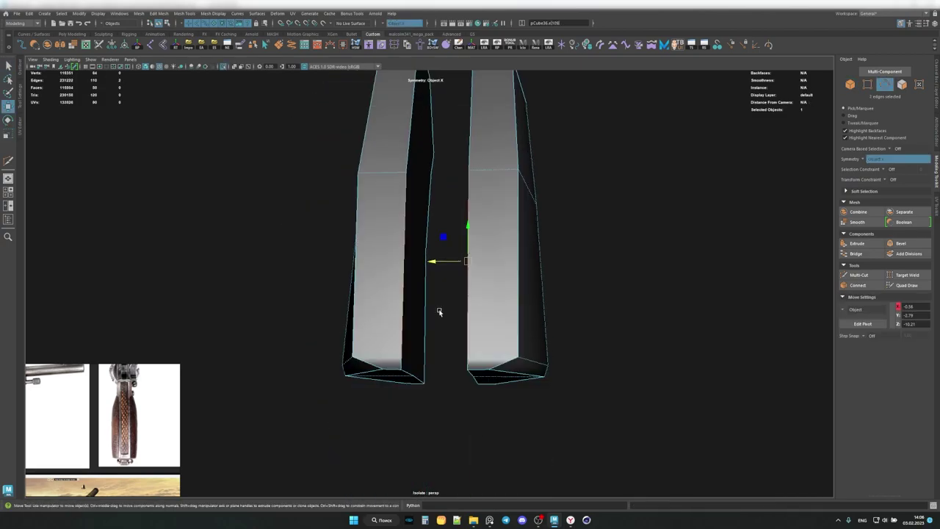
{"action": "right_click_drag", "start_coordinate": [438, 312], "coordinate": [412, 353], "text": "shift"}
{"action": "mouse_move", "coordinate": [411, 352]}
{"action": "left_mouse_down", "text": "alt"}
{"action": "mouse_move", "coordinate": [433, 308]}
{"action": "mouse_move", "coordinate": [431, 270]}
{"action": "mouse_move", "coordinate": [508, 237]}
{"action": "mouse_move", "coordinate": [539, 253]}
{"action": "left_mouse_up", "text": "alt"}
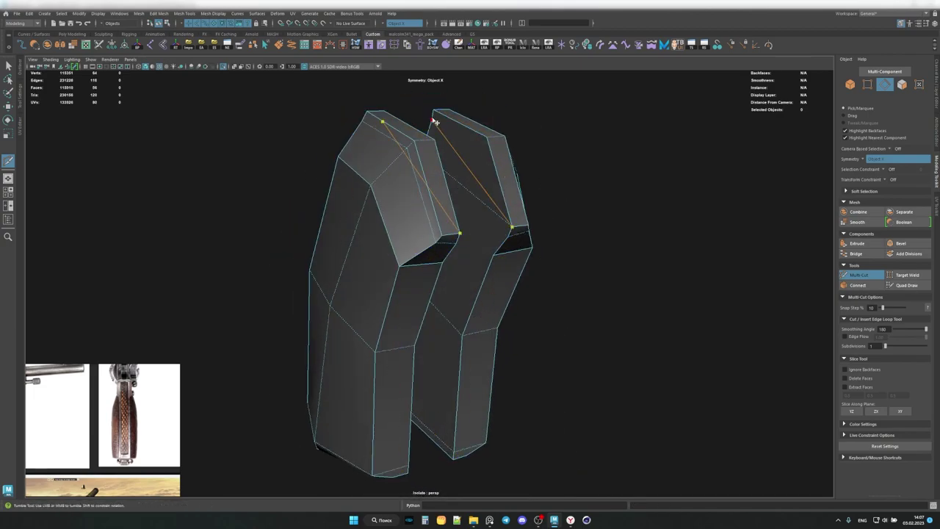
Slice a diagonal cut across both grip pieces' tops and move a top corner vertex.
{"action": "mouse_move", "coordinate": [435, 122]}
{"action": "left_mouse_down", "text": "alt"}
{"action": "mouse_move", "coordinate": [470, 153]}
{"action": "mouse_move", "coordinate": [464, 350]}
{"action": "left_mouse_up", "text": "alt"}
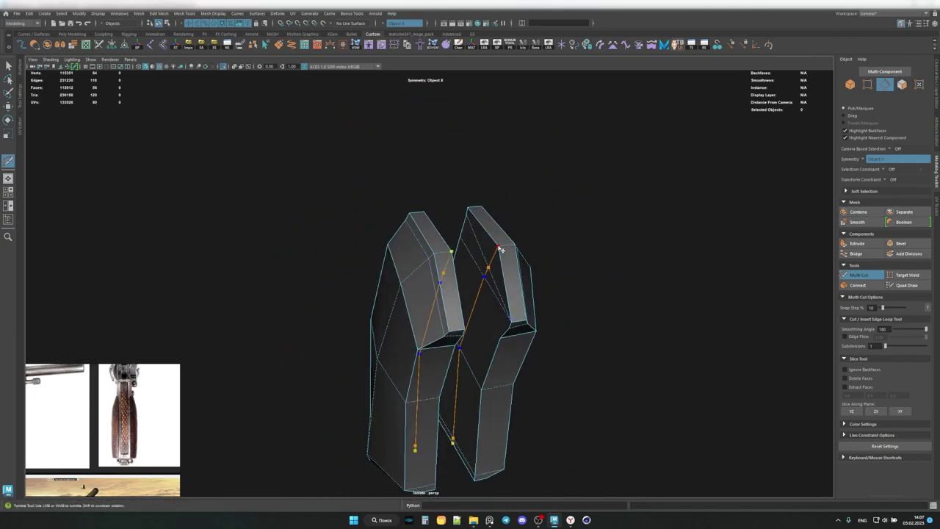
{"action": "mouse_move", "coordinate": [519, 308]}
{"action": "left_mouse_down", "text": "alt"}
{"action": "mouse_move", "coordinate": [726, 243]}
{"action": "mouse_move", "coordinate": [583, 310]}
{"action": "mouse_move", "coordinate": [421, 326]}
{"action": "mouse_move", "coordinate": [565, 228]}
{"action": "left_mouse_up", "text": "alt"}
{"action": "left_click", "coordinate": [572, 219]}
{"action": "key", "text": "w"}
{"action": "left_click_drag", "start_coordinate": [584, 191], "coordinate": [522, 227], "text": "alt"}
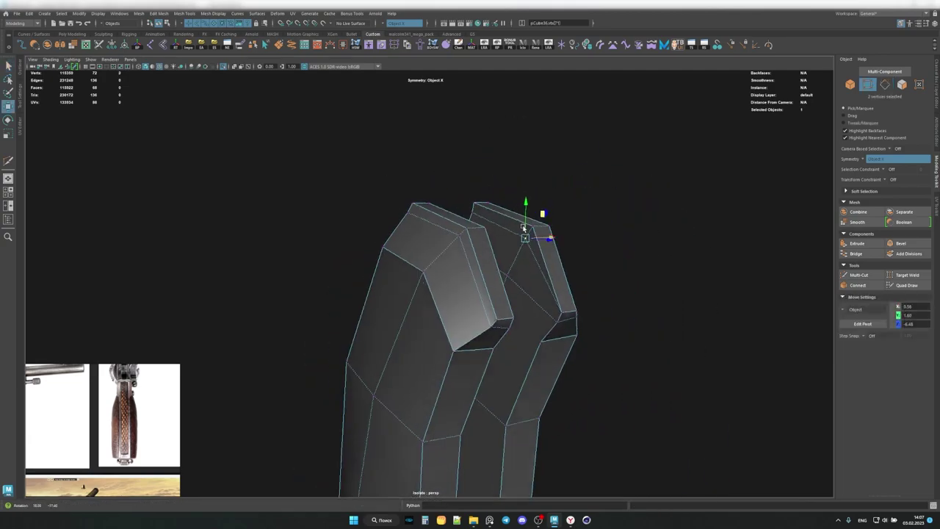
{"action": "mouse_move", "coordinate": [544, 307]}
{"action": "left_mouse_down", "text": "alt"}
{"action": "mouse_move", "coordinate": [520, 267]}
{"action": "mouse_move", "coordinate": [722, 264]}
{"action": "left_mouse_up", "text": "alt"}
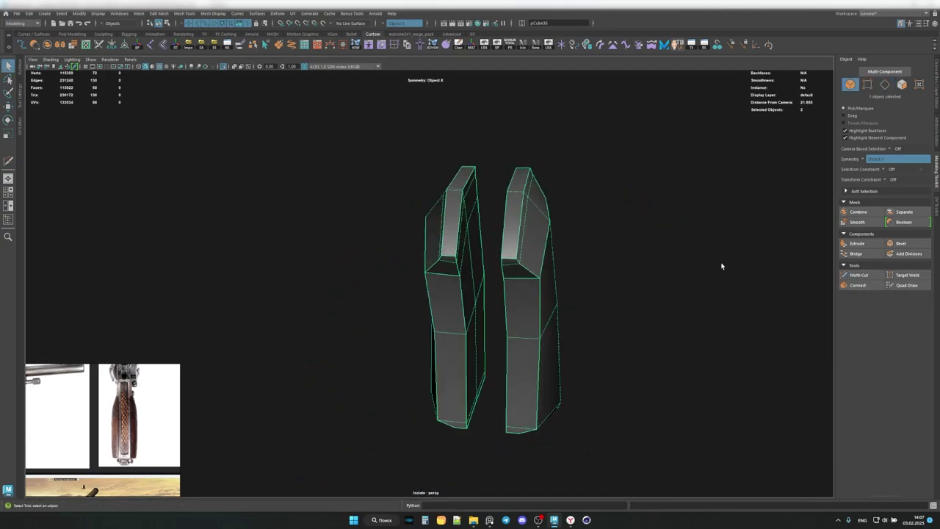
{"action": "scroll", "coordinate": [722, 264], "scroll_direction": "up", "scroll_amount": 3}
{"action": "mouse_move", "coordinate": [577, 309]}
{"action": "left_mouse_down", "text": "alt"}
{"action": "mouse_move", "coordinate": [587, 257]}
{"action": "mouse_move", "coordinate": [482, 272]}
{"action": "mouse_move", "coordinate": [537, 331]}
{"action": "mouse_move", "coordinate": [455, 367]}
{"action": "mouse_move", "coordinate": [418, 350]}
{"action": "left_mouse_up", "text": "alt"}
Isolate and frame the grip strip at the base of the grip.
{"action": "key", "text": "ctrl+1"}
{"action": "left_click", "coordinate": [455, 384]}
{"action": "key", "text": "ctrl+1"}
{"action": "key", "text": "f"}
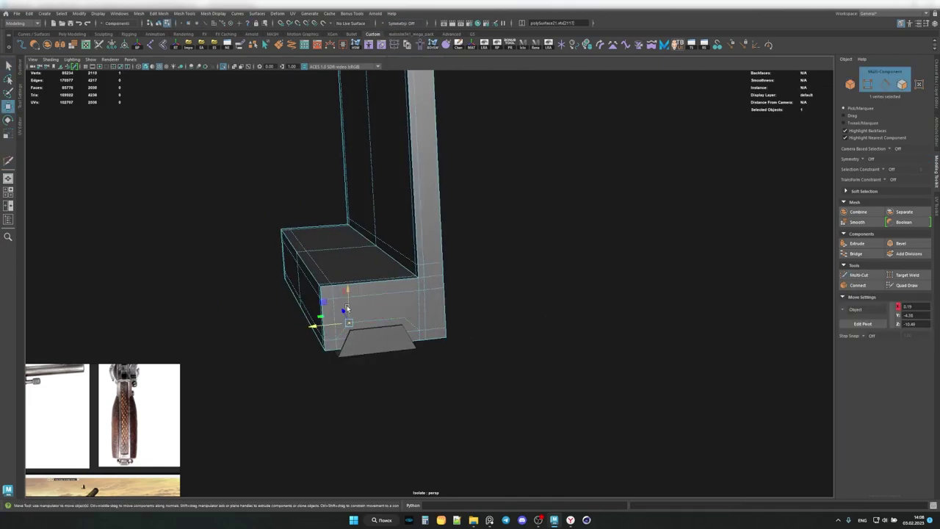
Delete the strip of faces on the underside of the grip base block.
{"action": "key", "text": "F8"}
{"action": "key", "text": "q"}
{"action": "left_click_drag", "start_coordinate": [388, 299], "coordinate": [380, 304], "text": "alt"}
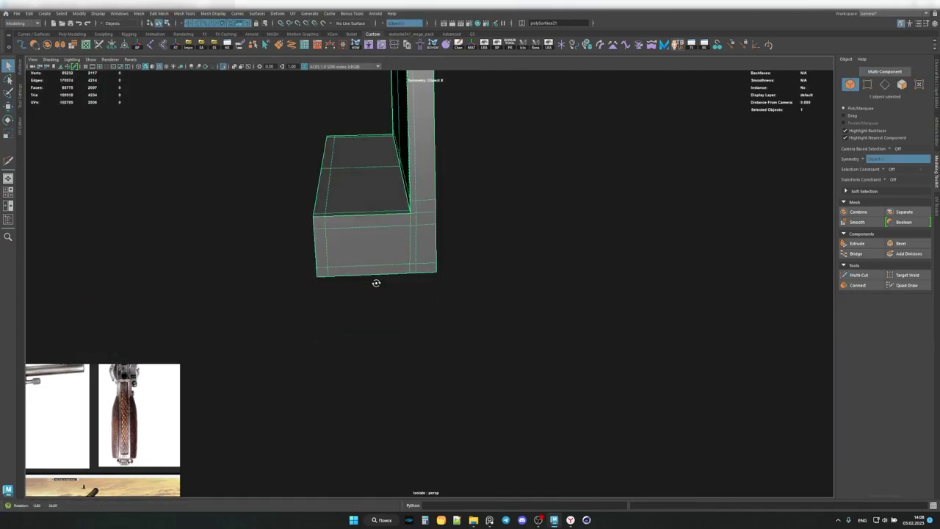
{"action": "double_click", "coordinate": [368, 263]}
{"action": "mouse_move", "coordinate": [369, 263]}
{"action": "left_mouse_down", "text": "alt"}
{"action": "mouse_move", "coordinate": [376, 271]}
{"action": "mouse_move", "coordinate": [213, 271]}
{"action": "mouse_move", "coordinate": [409, 222]}
{"action": "mouse_move", "coordinate": [416, 356]}
{"action": "mouse_move", "coordinate": [319, 325]}
{"action": "mouse_move", "coordinate": [377, 336]}
{"action": "mouse_move", "coordinate": [346, 292]}
{"action": "left_mouse_up", "text": "alt"}
{"action": "double_click", "coordinate": [361, 263]}
{"action": "key", "text": "Delete"}
Bridge the opening under the base block with a new face.
{"action": "key", "text": "q"}
{"action": "left_click_drag", "start_coordinate": [438, 279], "coordinate": [447, 345], "text": "alt"}
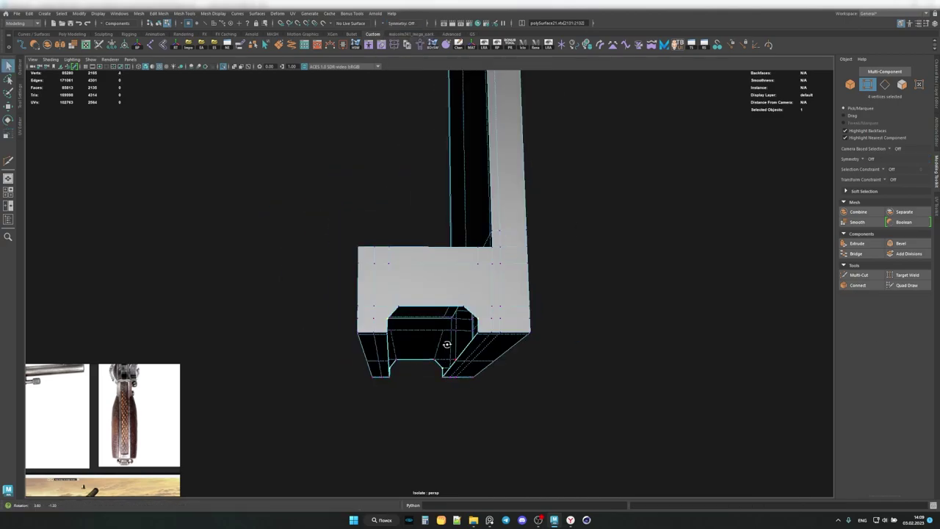
{"action": "mouse_move", "coordinate": [417, 312]}
{"action": "left_mouse_down", "text": "alt"}
{"action": "mouse_move", "coordinate": [323, 297]}
{"action": "mouse_move", "coordinate": [348, 297]}
{"action": "left_mouse_up", "text": "alt"}
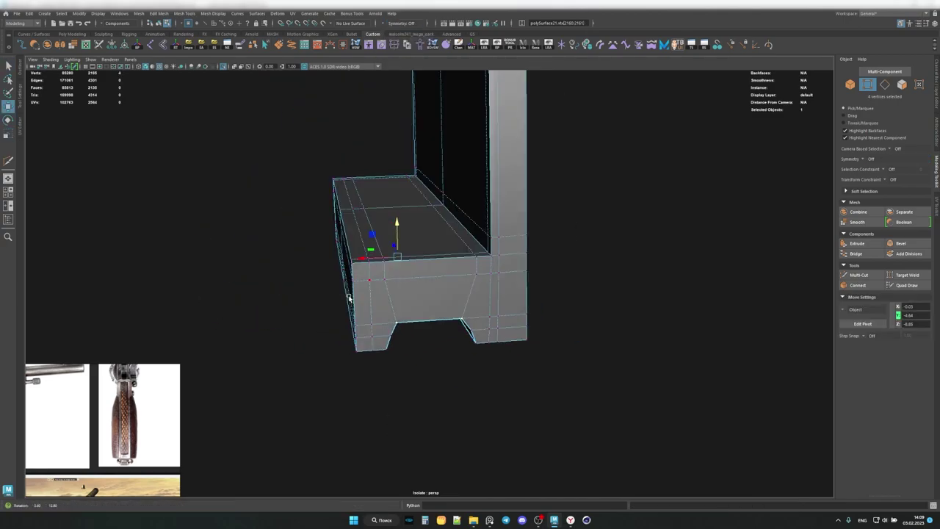
{"action": "left_click", "coordinate": [463, 410]}
{"action": "left_click_drag", "start_coordinate": [463, 410], "coordinate": [459, 380], "text": "alt"}
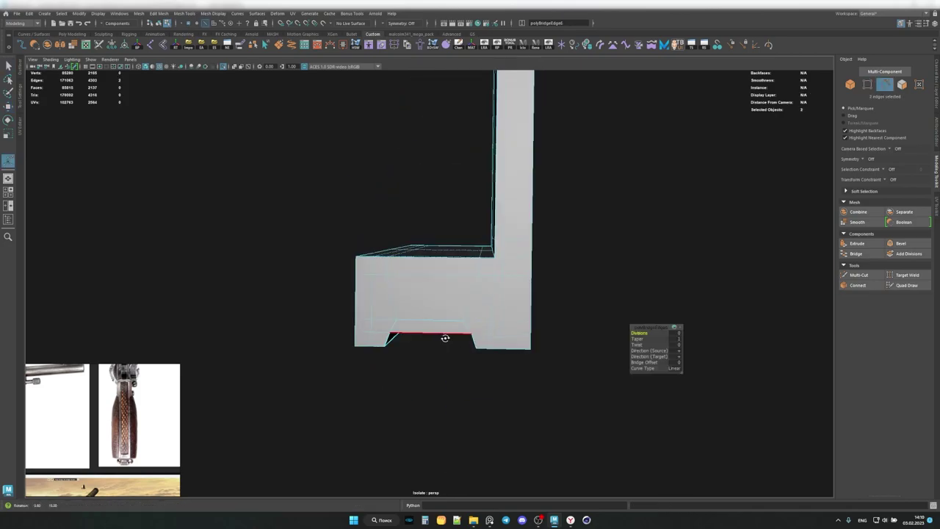
{"action": "left_click_drag", "start_coordinate": [445, 337], "coordinate": [422, 458], "text": "alt"}
{"action": "mouse_move", "coordinate": [445, 411]}
{"action": "left_mouse_down", "text": "alt"}
{"action": "mouse_move", "coordinate": [497, 336]}
{"action": "mouse_move", "coordinate": [382, 416]}
{"action": "mouse_move", "coordinate": [469, 345]}
{"action": "mouse_move", "coordinate": [631, 331]}
{"action": "mouse_move", "coordinate": [377, 330]}
{"action": "mouse_move", "coordinate": [319, 230]}
{"action": "mouse_move", "coordinate": [377, 335]}
{"action": "mouse_move", "coordinate": [367, 357]}
{"action": "mouse_move", "coordinate": [432, 294]}
{"action": "mouse_move", "coordinate": [455, 229]}
{"action": "left_mouse_up", "text": "alt"}
Cut new edges into the base block with Multi-Cut.
{"action": "left_click", "coordinate": [858, 275]}
{"action": "right_click_drag", "start_coordinate": [455, 229], "coordinate": [456, 229], "text": "shift"}
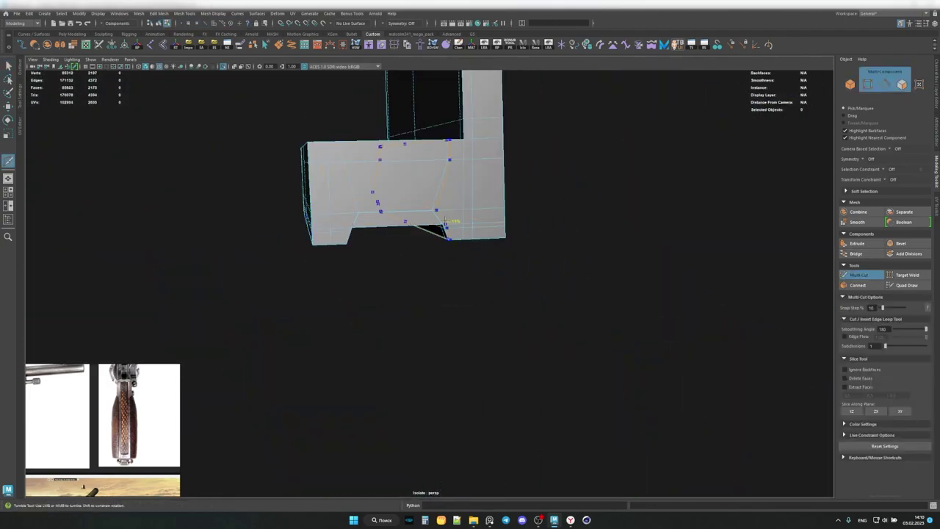
{"action": "key", "text": "F8"}
{"action": "key", "text": "w"}
{"action": "mouse_move", "coordinate": [431, 227]}
{"action": "left_mouse_down", "text": "alt"}
{"action": "mouse_move", "coordinate": [382, 220]}
{"action": "mouse_move", "coordinate": [362, 200]}
{"action": "mouse_move", "coordinate": [408, 242]}
{"action": "mouse_move", "coordinate": [682, 311]}
{"action": "mouse_move", "coordinate": [441, 235]}
{"action": "left_mouse_up", "text": "alt"}
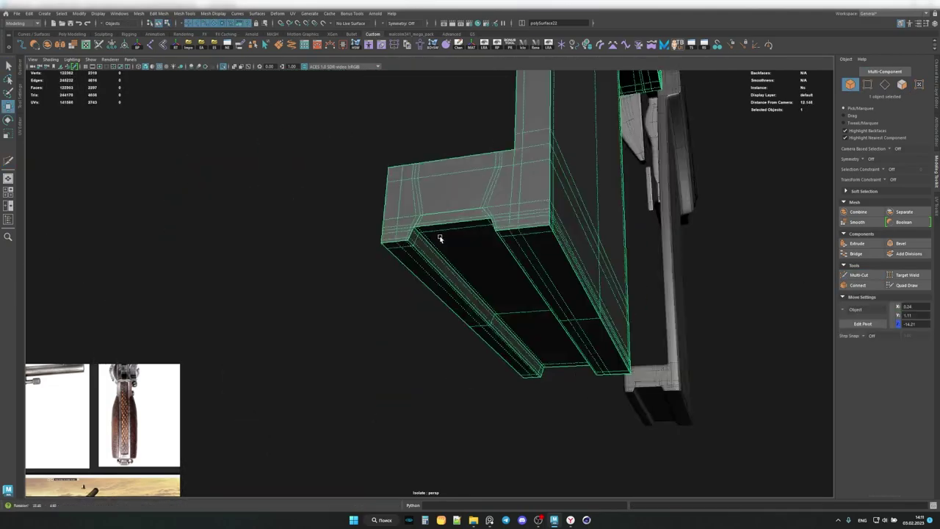
Select two face strips along the long bottom plate and frame them.
{"action": "key", "text": "F11"}
{"action": "double_click", "coordinate": [580, 217]}
{"action": "mouse_move", "coordinate": [580, 216]}
{"action": "left_mouse_down", "text": "alt"}
{"action": "mouse_move", "coordinate": [562, 196]}
{"action": "mouse_move", "coordinate": [431, 252]}
{"action": "mouse_move", "coordinate": [432, 176]}
{"action": "mouse_move", "coordinate": [519, 211]}
{"action": "mouse_move", "coordinate": [495, 183]}
{"action": "mouse_move", "coordinate": [512, 210]}
{"action": "left_mouse_up", "text": "alt"}
{"action": "double_click", "coordinate": [561, 197], "text": "shift"}
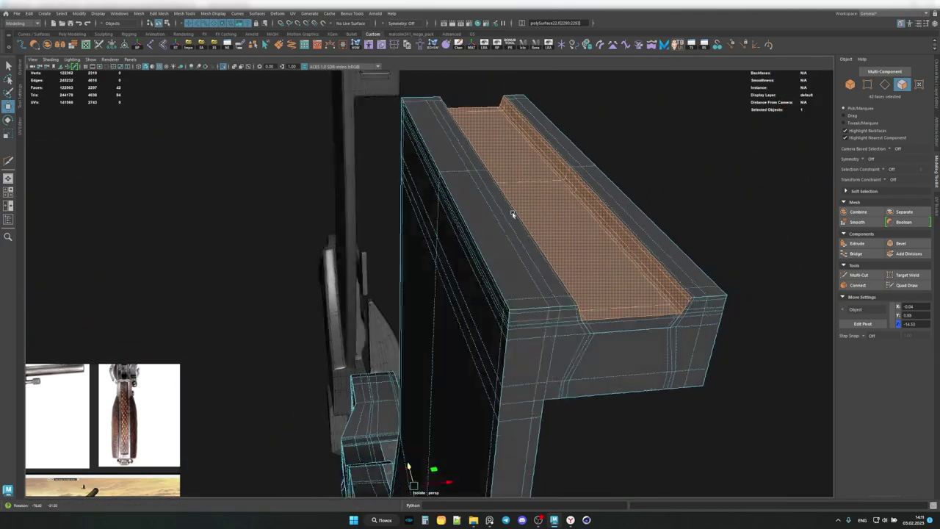
{"action": "scroll", "coordinate": [487, 308], "scroll_direction": "down", "scroll_amount": 5}
{"action": "key", "text": "f"}
{"action": "mouse_move", "coordinate": [440, 309]}
{"action": "left_mouse_down", "text": "alt"}
{"action": "mouse_move", "coordinate": [487, 348]}
{"action": "mouse_move", "coordinate": [465, 399]}
{"action": "mouse_move", "coordinate": [457, 332]}
{"action": "mouse_move", "coordinate": [506, 245]}
{"action": "mouse_move", "coordinate": [414, 284]}
{"action": "left_mouse_up", "text": "alt"}
Insert two edge loops near the plate's ends with Multi-Cut.
{"action": "right_click", "coordinate": [398, 276], "text": "shift"}
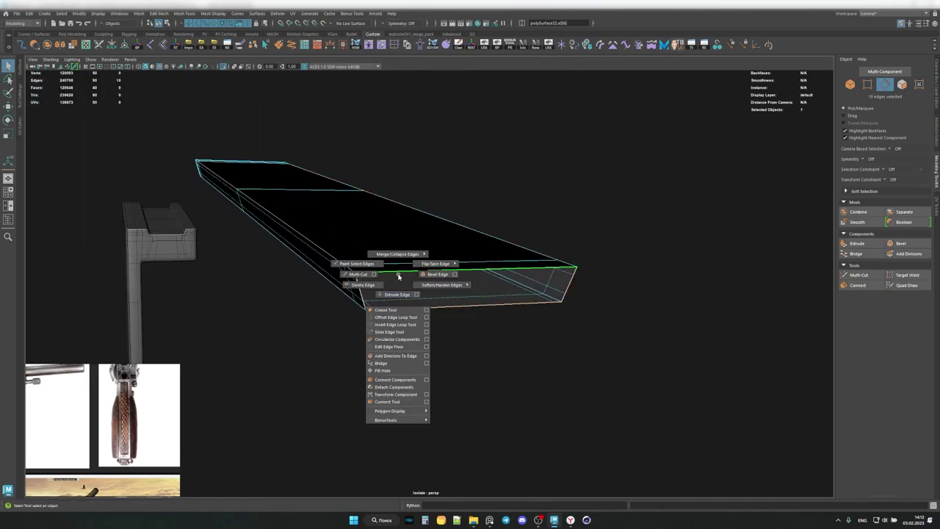
{"action": "left_click", "coordinate": [357, 274]}
{"action": "mouse_move", "coordinate": [357, 274]}
{"action": "left_mouse_down", "text": "alt"}
{"action": "mouse_move", "coordinate": [206, 350]}
{"action": "mouse_move", "coordinate": [492, 287]}
{"action": "mouse_move", "coordinate": [691, 316]}
{"action": "mouse_move", "coordinate": [556, 329]}
{"action": "mouse_move", "coordinate": [441, 309]}
{"action": "left_mouse_up", "text": "alt"}
{"action": "left_click", "coordinate": [206, 350], "text": "ctrl"}
{"action": "left_click", "coordinate": [514, 312], "text": "ctrl"}
{"action": "key", "text": "F8"}
Zoom to the grip bottom and select its base block piece.
{"action": "right_click_drag", "start_coordinate": [440, 309], "coordinate": [424, 298], "text": "alt"}
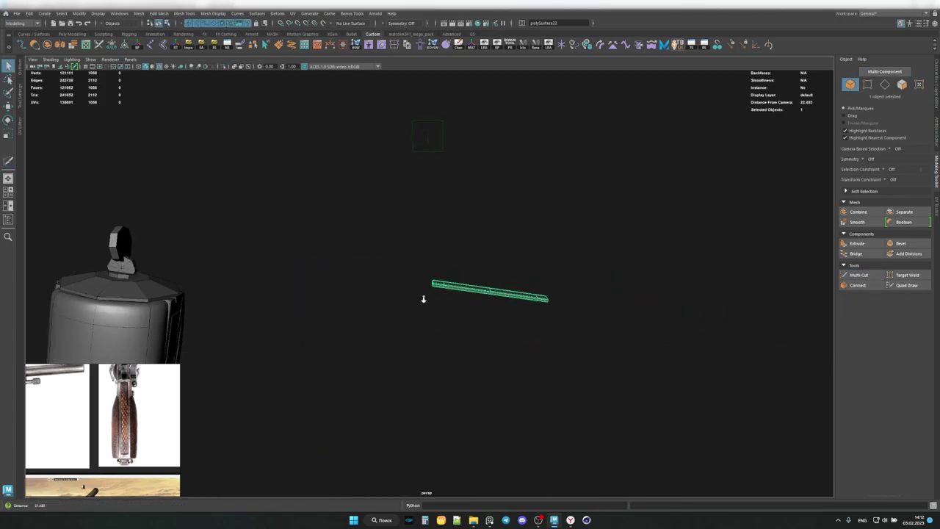
{"action": "key", "text": "w"}
{"action": "right_click_drag", "start_coordinate": [423, 169], "coordinate": [326, 175], "text": "alt"}
{"action": "key", "text": "d"}
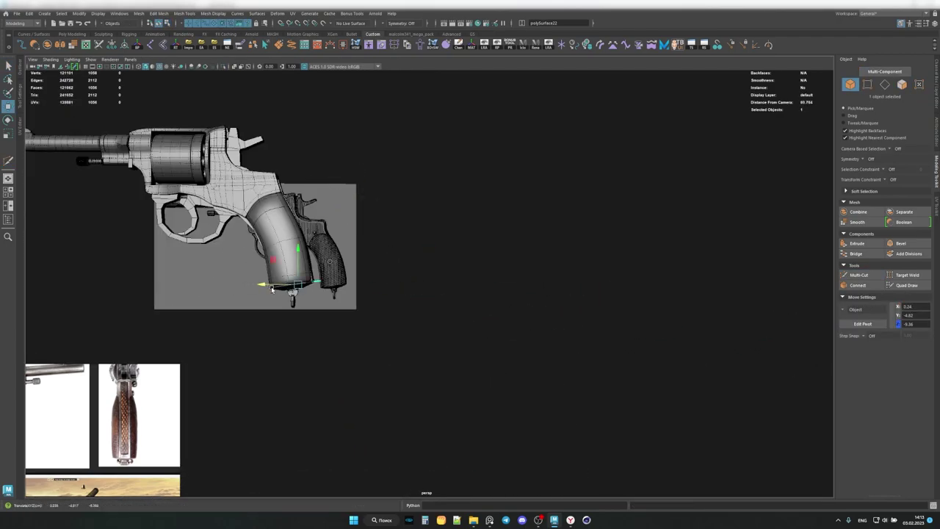
{"action": "right_click_drag", "start_coordinate": [272, 289], "coordinate": [364, 303], "text": "alt"}
{"action": "left_click", "coordinate": [363, 302]}
Select both grip-bottom parts, frame them and isolate them.
{"action": "mouse_move", "coordinate": [226, 298]}
{"action": "left_mouse_down", "text": "alt"}
{"action": "mouse_move", "coordinate": [465, 235]}
{"action": "mouse_move", "coordinate": [504, 325]}
{"action": "mouse_move", "coordinate": [336, 262]}
{"action": "left_mouse_up", "text": "alt"}
{"action": "right_click_drag", "start_coordinate": [335, 262], "coordinate": [276, 323], "text": "alt"}
{"action": "left_click", "coordinate": [276, 323]}
{"action": "left_click_drag", "start_coordinate": [276, 323], "coordinate": [598, 353]}
{"action": "key", "text": "f"}
{"action": "key", "text": "ctrl+1"}
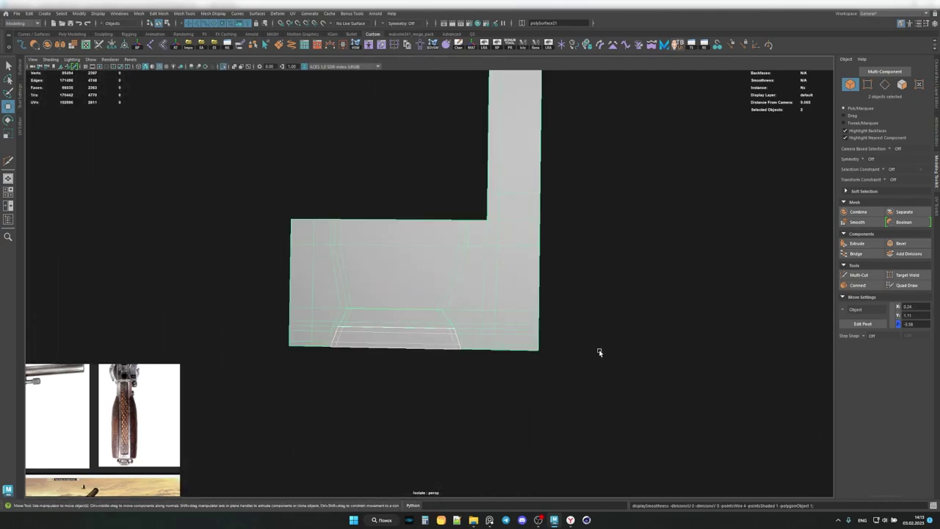
Move the bottom-edge vertices of the grip base parts.
{"action": "mouse_move", "coordinate": [344, 331]}
{"action": "left_mouse_down", "text": "alt"}
{"action": "mouse_move", "coordinate": [466, 321]}
{"action": "mouse_move", "coordinate": [397, 353]}
{"action": "left_mouse_up", "text": "alt"}
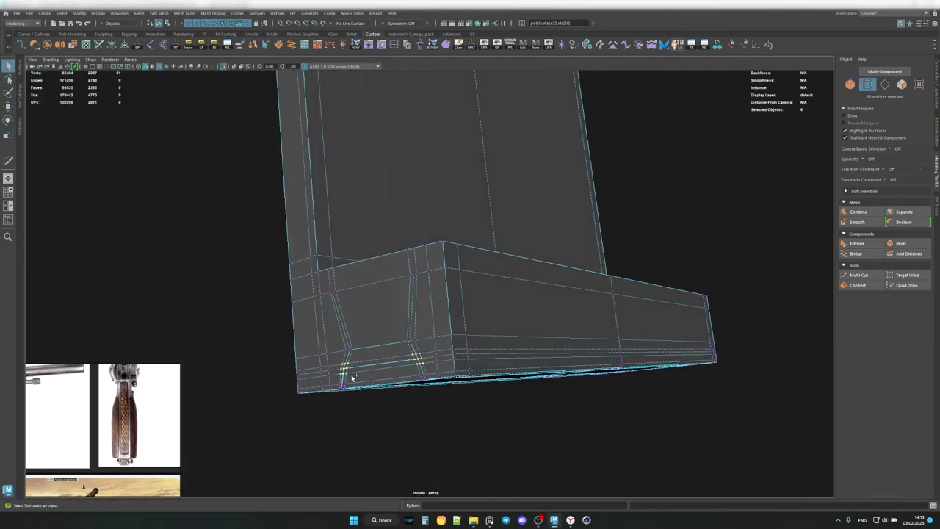
{"action": "mouse_move", "coordinate": [353, 376]}
{"action": "left_mouse_down", "text": "alt"}
{"action": "mouse_move", "coordinate": [419, 319]}
{"action": "mouse_move", "coordinate": [487, 298]}
{"action": "mouse_move", "coordinate": [377, 281]}
{"action": "mouse_move", "coordinate": [512, 286]}
{"action": "left_mouse_up", "text": "alt"}
{"action": "key", "text": "w"}
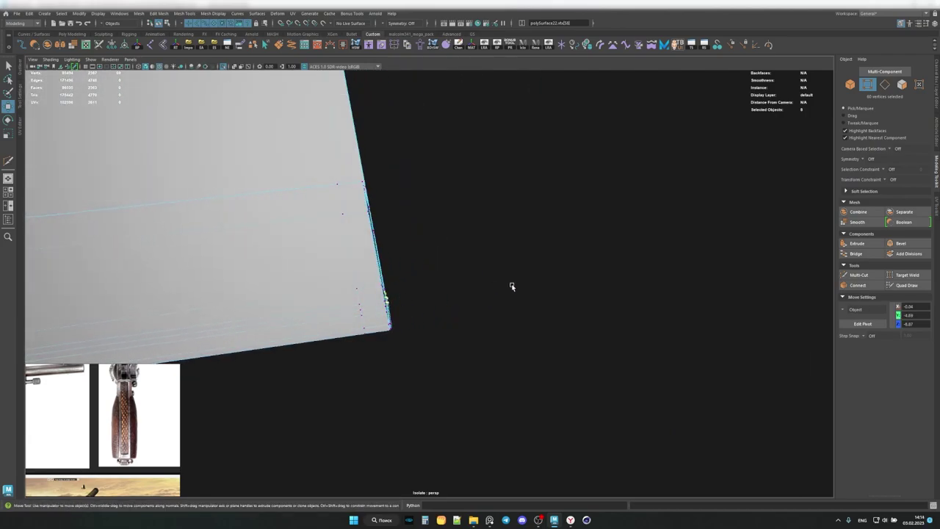
{"action": "scroll", "coordinate": [441, 272], "scroll_direction": "down", "scroll_amount": 5}
{"action": "left_click_drag", "start_coordinate": [463, 237], "coordinate": [462, 245], "text": "alt"}
Turn off Isolate Select and view the whole revolver from the other side.
{"action": "key", "text": "F8"}
{"action": "key", "text": "q"}
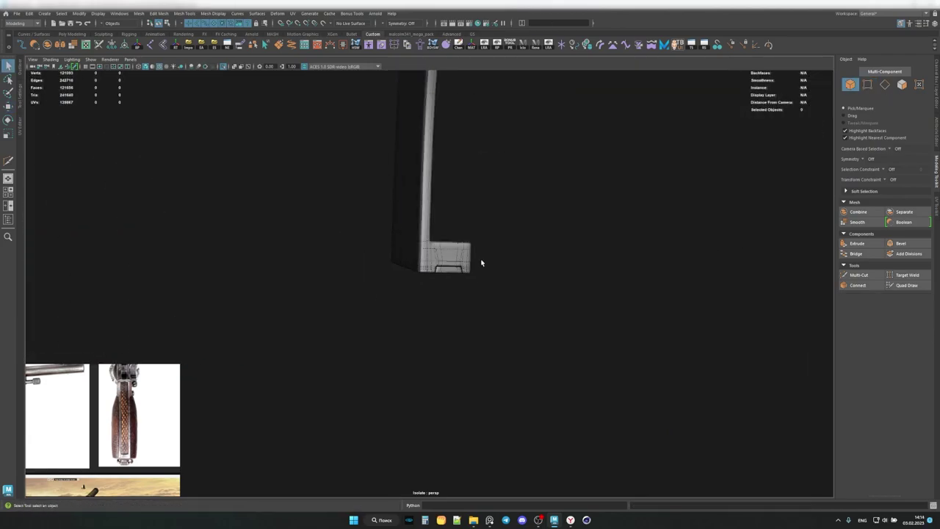
{"action": "scroll", "coordinate": [429, 284], "scroll_direction": "up", "scroll_amount": 3}
{"action": "mouse_move", "coordinate": [429, 283]}
{"action": "left_mouse_down", "text": "alt"}
{"action": "mouse_move", "coordinate": [331, 275]}
{"action": "mouse_move", "coordinate": [390, 337]}
{"action": "mouse_move", "coordinate": [345, 268]}
{"action": "mouse_move", "coordinate": [455, 250]}
{"action": "left_mouse_up", "text": "alt"}
{"action": "key", "text": "ctrl+1"}
{"action": "scroll", "coordinate": [560, 236], "scroll_direction": "up", "scroll_amount": 3}
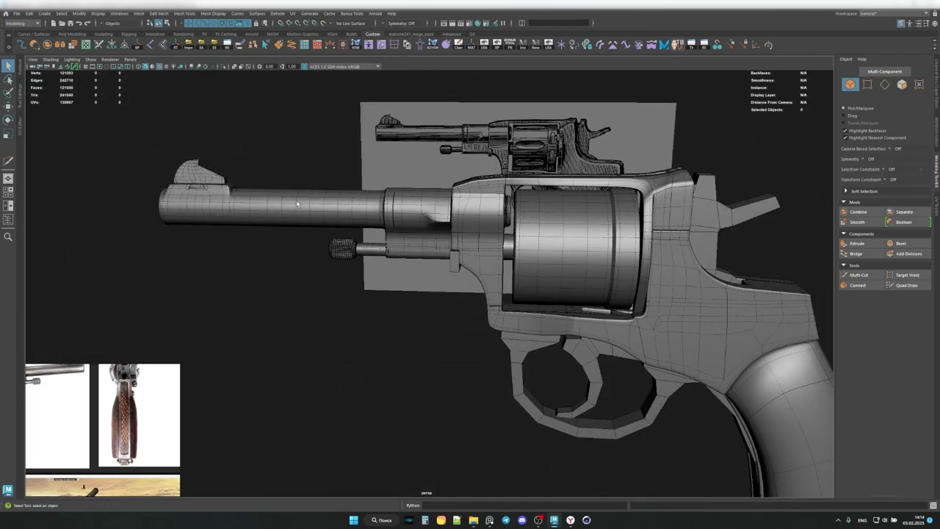
{"action": "scroll", "coordinate": [560, 236], "scroll_direction": "up", "scroll_amount": 2}
{"action": "mouse_move", "coordinate": [560, 235]}
{"action": "left_mouse_down", "text": "alt"}
{"action": "mouse_move", "coordinate": [323, 243]}
{"action": "mouse_move", "coordinate": [393, 182]}
{"action": "mouse_move", "coordinate": [448, 181]}
{"action": "mouse_move", "coordinate": [377, 392]}
{"action": "left_mouse_up", "text": "alt"}
Select the small octagonal cylinder, frame it and isolate it.
{"action": "scroll", "coordinate": [323, 243], "scroll_direction": "up", "scroll_amount": 3}
{"action": "left_click", "coordinate": [402, 315]}
{"action": "key", "text": "f"}
{"action": "key", "text": "ctrl+1"}
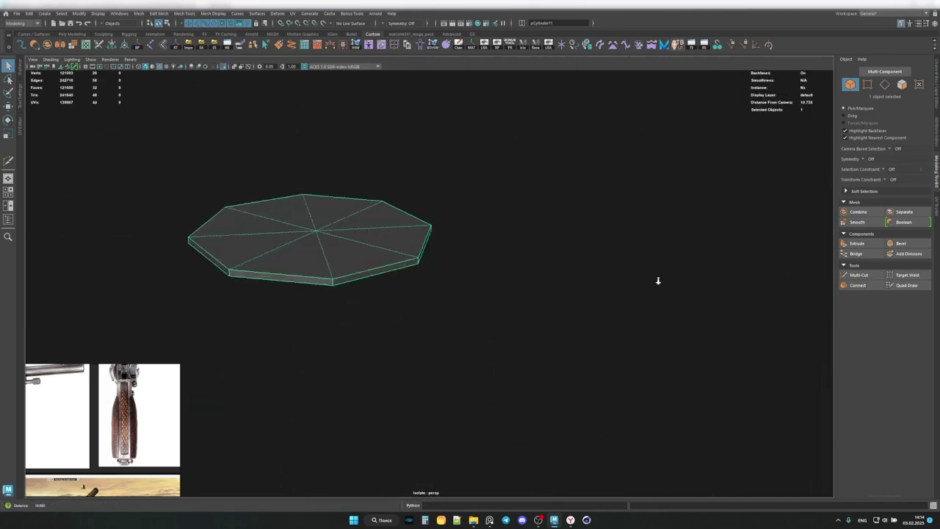
{"action": "key", "text": "F8"}
{"action": "mouse_move", "coordinate": [355, 264]}
{"action": "left_mouse_down", "text": "alt"}
{"action": "mouse_move", "coordinate": [455, 220]}
{"action": "mouse_move", "coordinate": [572, 255]}
{"action": "left_mouse_up", "text": "alt"}
Move vertices on the grip cap's outer rim to reshape it.
{"action": "key", "text": "ctrl+1"}
{"action": "key", "text": "F9"}
{"action": "left_click", "coordinate": [357, 197]}
{"action": "key", "text": "w"}
{"action": "left_click_drag", "start_coordinate": [398, 222], "coordinate": [335, 22], "text": "alt"}
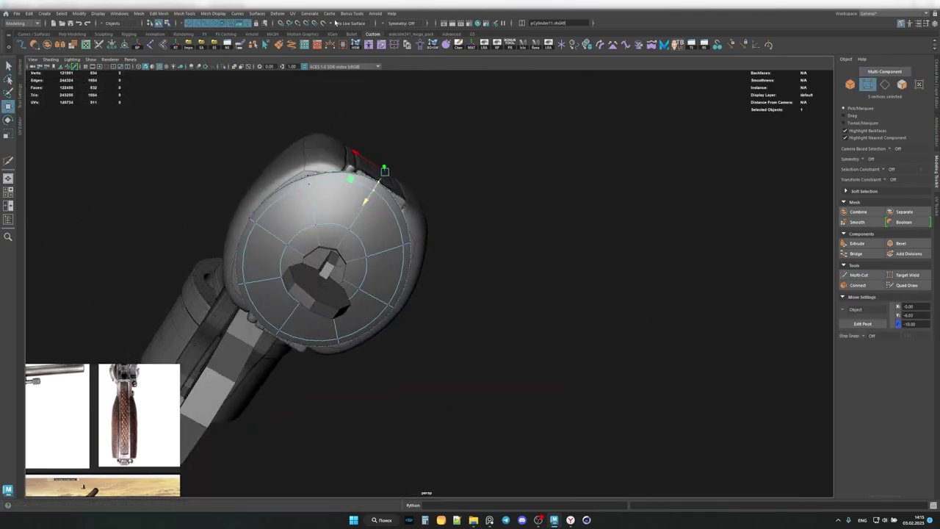
{"action": "left_click_drag", "start_coordinate": [269, 174], "coordinate": [307, 186], "text": "alt"}
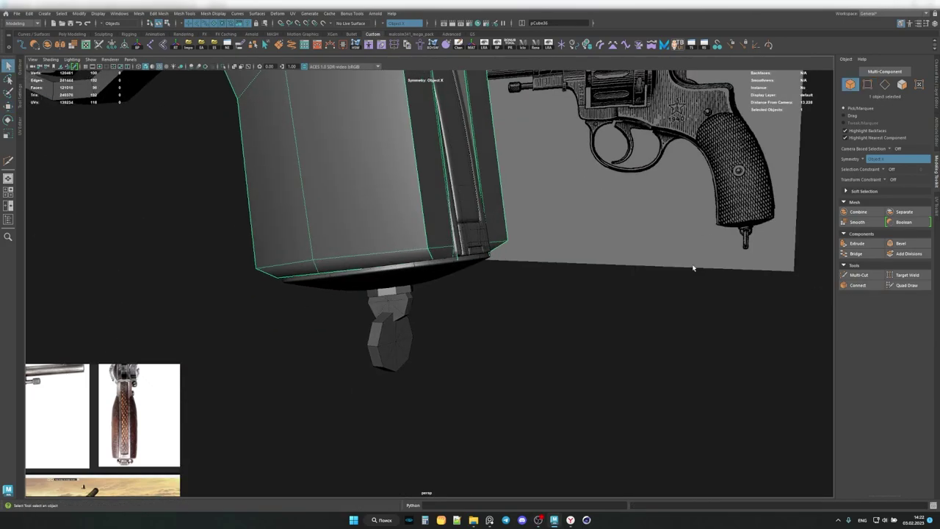
{"action": "key", "text": "q"}
Return to object mode and inspect the piece below the butt cap.
{"action": "mouse_move", "coordinate": [318, 269]}
{"action": "left_mouse_down", "text": "alt"}
{"action": "mouse_move", "coordinate": [441, 284]}
{"action": "mouse_move", "coordinate": [331, 267]}
{"action": "mouse_move", "coordinate": [440, 294]}
{"action": "left_mouse_up", "text": "alt"}
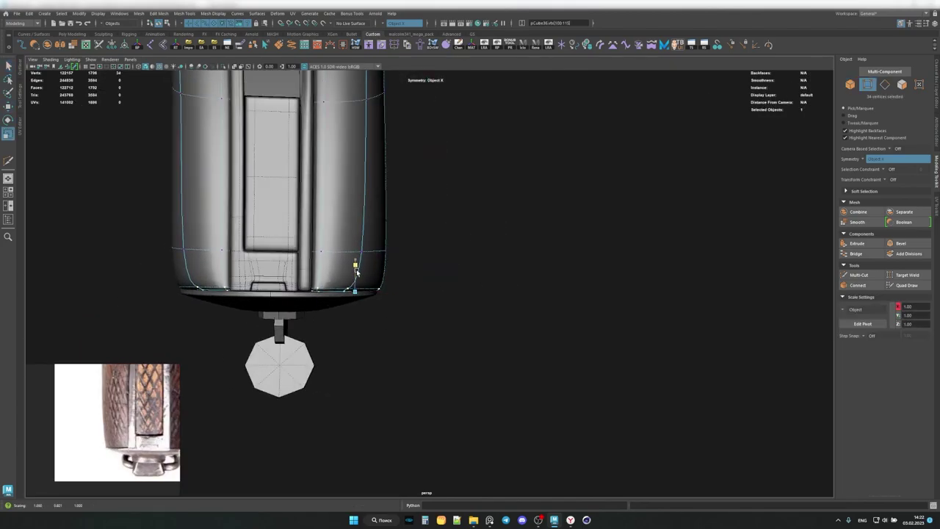
{"action": "key", "text": "F8"}
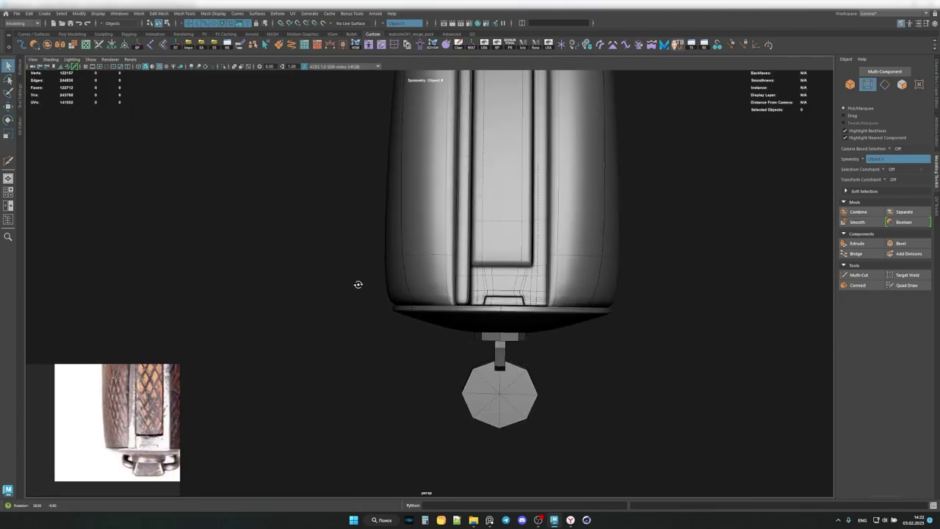
{"action": "mouse_move", "coordinate": [356, 266]}
{"action": "left_mouse_down", "text": "alt"}
{"action": "mouse_move", "coordinate": [420, 281]}
{"action": "mouse_move", "coordinate": [343, 334]}
{"action": "left_mouse_up", "text": "alt"}
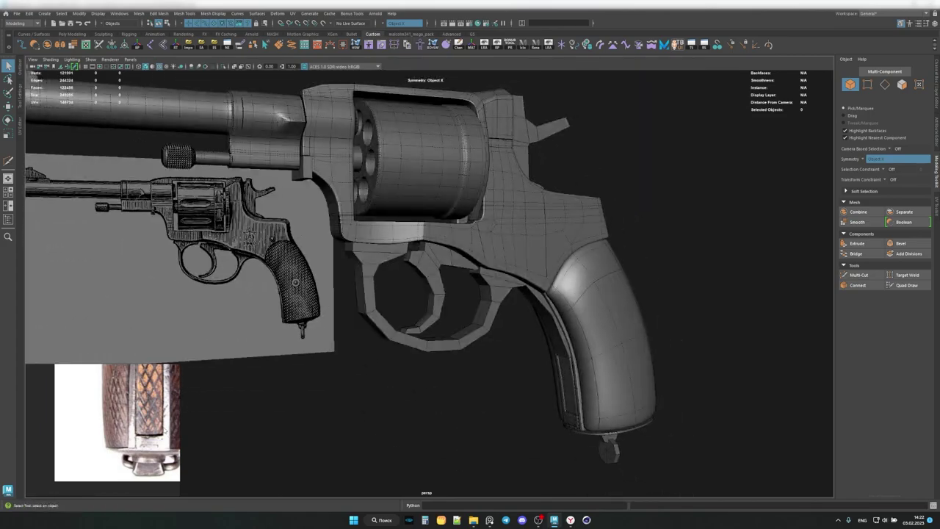
{"action": "scroll", "coordinate": [396, 286], "scroll_direction": "up", "scroll_amount": 5}
Select the trigger guard, preview it smoothed, and isolate it.
{"action": "left_click", "coordinate": [364, 269]}
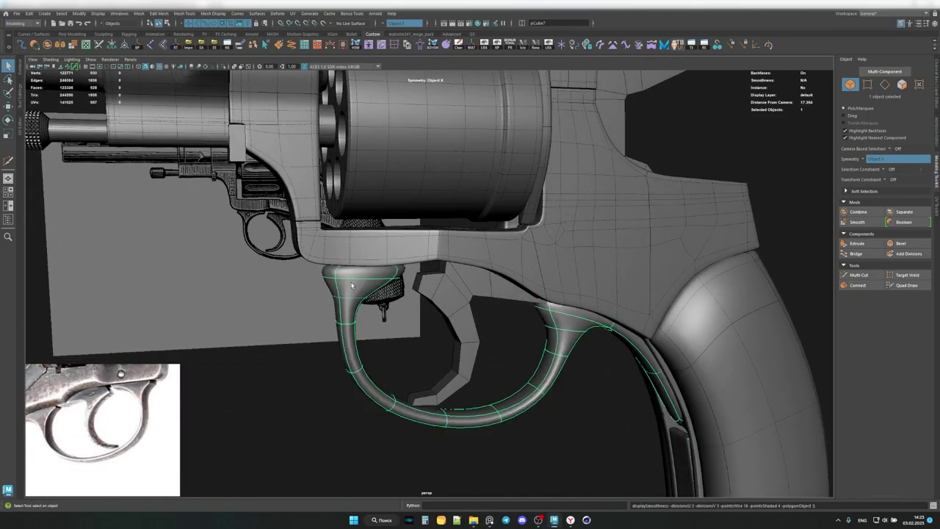
{"action": "left_click", "coordinate": [860, 275]}
{"action": "key", "text": "3"}
{"action": "mouse_move", "coordinate": [440, 309]}
{"action": "left_mouse_down", "text": "alt"}
{"action": "mouse_move", "coordinate": [381, 290]}
{"action": "mouse_move", "coordinate": [330, 248]}
{"action": "left_mouse_up", "text": "alt"}
{"action": "scroll", "coordinate": [330, 248], "scroll_direction": "up", "scroll_amount": 3}
{"action": "middle_click_drag", "start_coordinate": [330, 248], "coordinate": [400, 243], "text": "alt"}
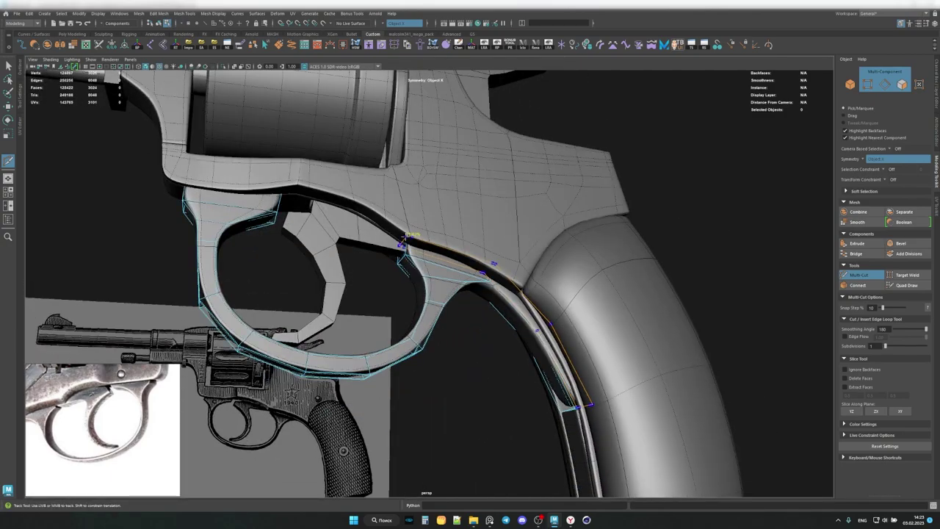
{"action": "key", "text": "ctrl+1"}
{"action": "key", "text": "f"}
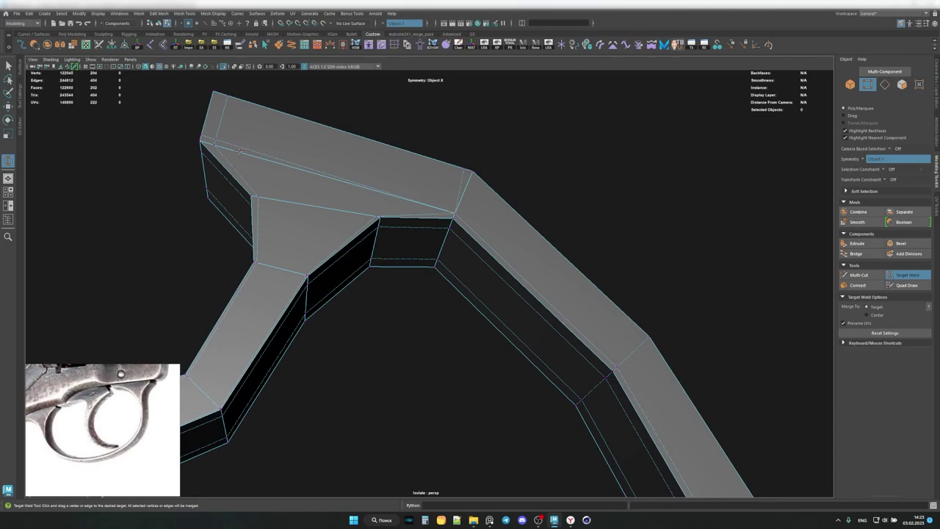
Target Weld stray vertices together on the trigger guard.
{"action": "mouse_move", "coordinate": [239, 150]}
{"action": "left_mouse_down"}
{"action": "mouse_move", "coordinate": [253, 197]}
{"action": "mouse_move", "coordinate": [384, 229]}
{"action": "left_mouse_up"}
{"action": "key", "text": "w"}
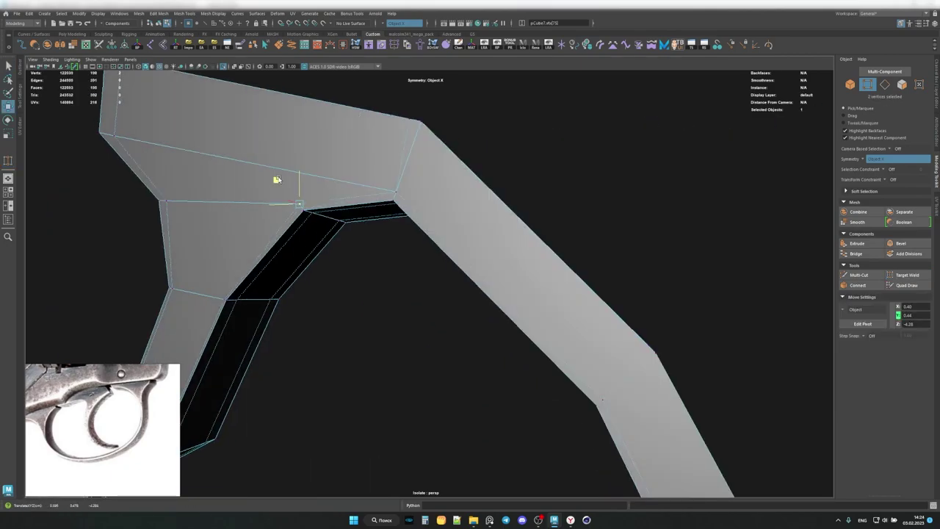
{"action": "middle_click_drag", "start_coordinate": [276, 179], "coordinate": [418, 86], "text": "alt"}
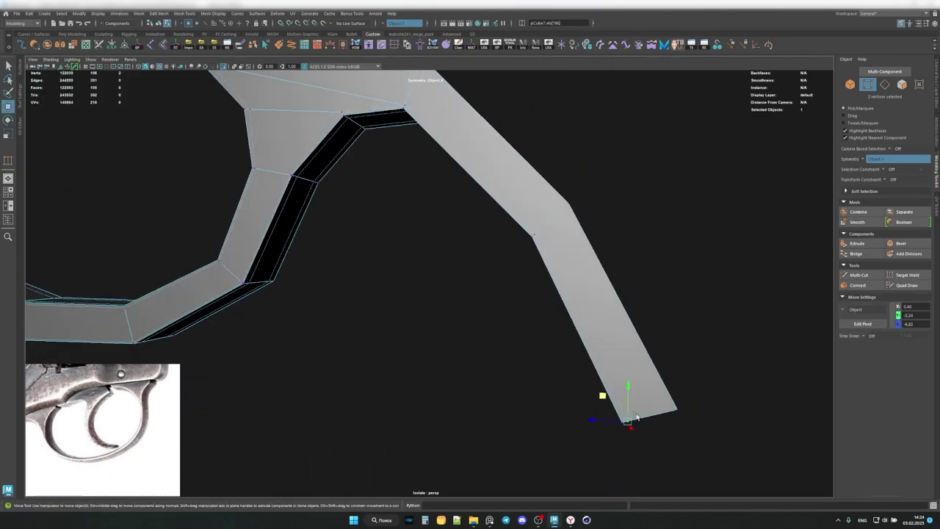
{"action": "mouse_move", "coordinate": [636, 417]}
{"action": "left_mouse_down", "text": "alt"}
{"action": "mouse_move", "coordinate": [597, 396]}
{"action": "mouse_move", "coordinate": [591, 284]}
{"action": "left_mouse_up", "text": "alt"}
{"action": "left_click_drag", "start_coordinate": [321, 193], "coordinate": [441, 220], "text": "alt"}
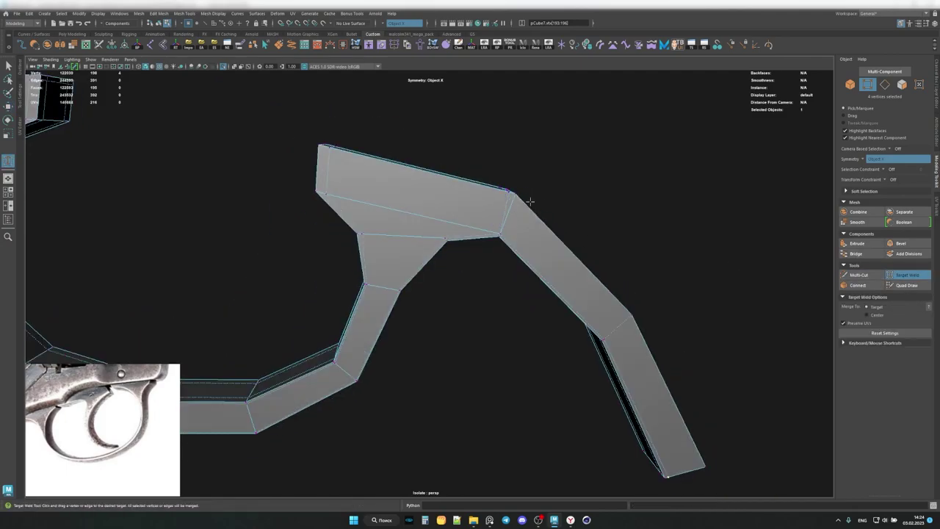
{"action": "left_click", "coordinate": [907, 275]}
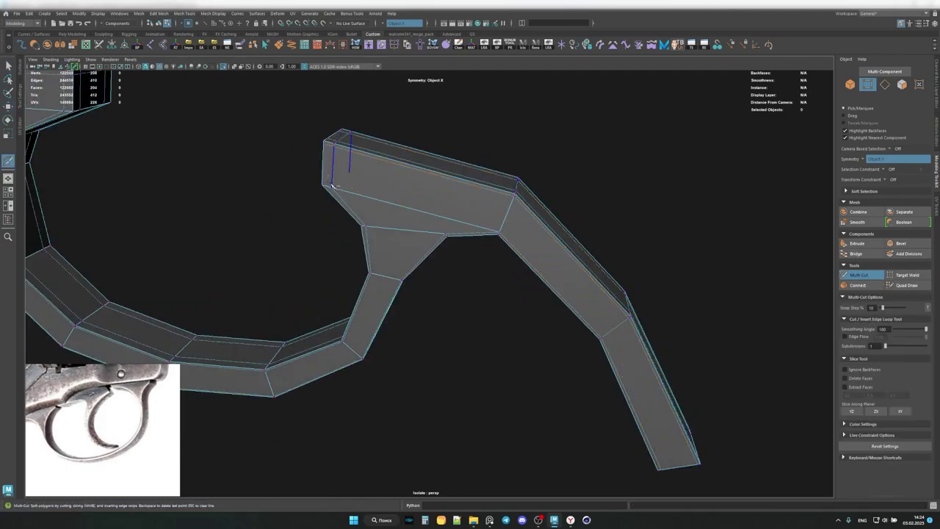
{"action": "key", "text": "3"}
{"action": "mouse_move", "coordinate": [332, 187]}
{"action": "left_mouse_down", "text": "alt"}
{"action": "mouse_move", "coordinate": [444, 219]}
{"action": "mouse_move", "coordinate": [615, 216]}
{"action": "mouse_move", "coordinate": [510, 190]}
{"action": "mouse_move", "coordinate": [499, 213]}
{"action": "left_mouse_up", "text": "alt"}
Pick the inner-corner vertices and cut a new edge across the top plate.
{"action": "key", "text": "q"}
{"action": "key", "text": "F8"}
{"action": "key", "text": "F9"}
{"action": "left_click", "coordinate": [502, 132]}
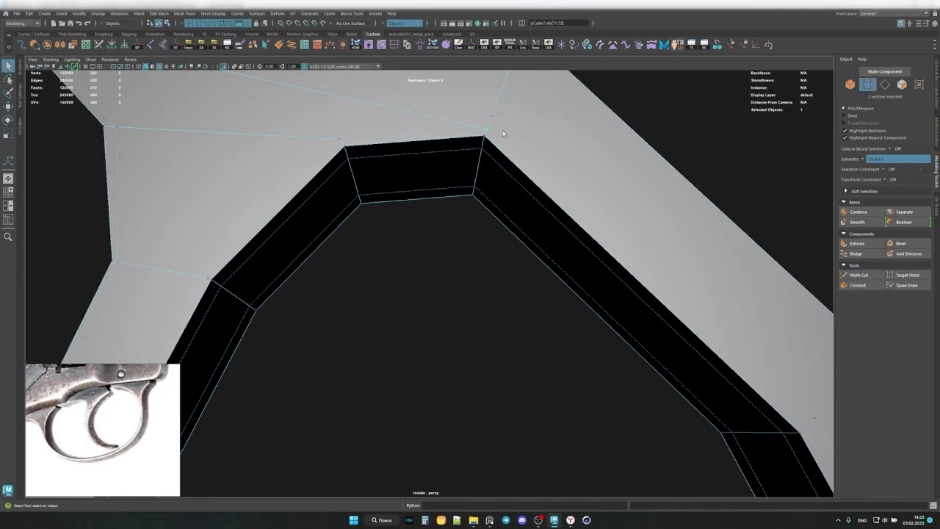
{"action": "mouse_move", "coordinate": [503, 133]}
{"action": "left_mouse_down", "text": "alt"}
{"action": "mouse_move", "coordinate": [504, 256]}
{"action": "mouse_move", "coordinate": [499, 247]}
{"action": "mouse_move", "coordinate": [819, 260]}
{"action": "left_mouse_up", "text": "alt"}
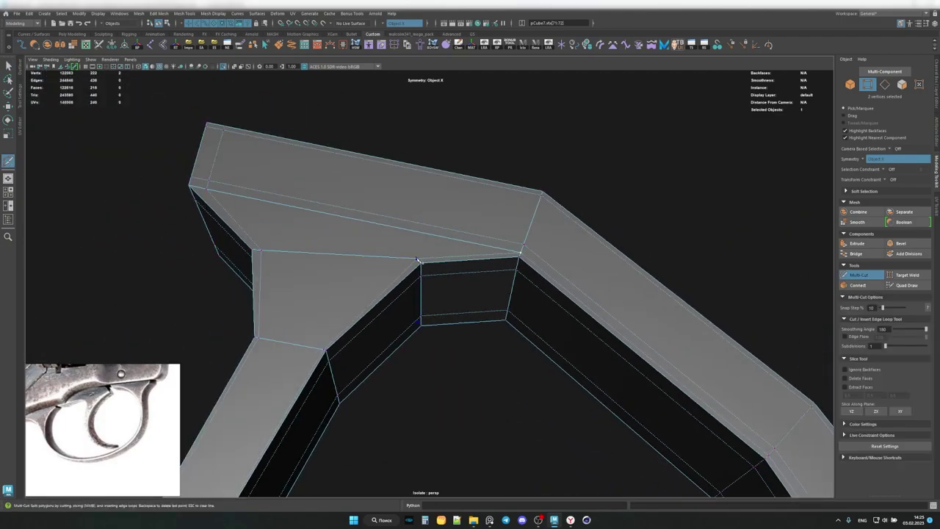
{"action": "left_click_drag", "start_coordinate": [418, 260], "coordinate": [433, 170], "text": "alt"}
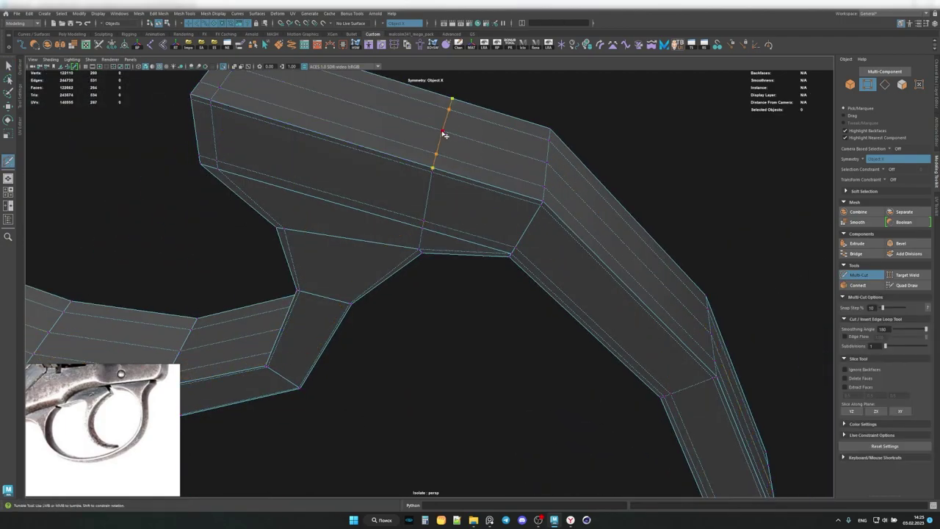
{"action": "key", "text": "q"}
{"action": "mouse_move", "coordinate": [444, 134]}
{"action": "left_mouse_down", "text": "alt"}
{"action": "mouse_move", "coordinate": [445, 207]}
{"action": "mouse_move", "coordinate": [571, 258]}
{"action": "mouse_move", "coordinate": [458, 216]}
{"action": "mouse_move", "coordinate": [514, 220]}
{"action": "left_mouse_up", "text": "alt"}
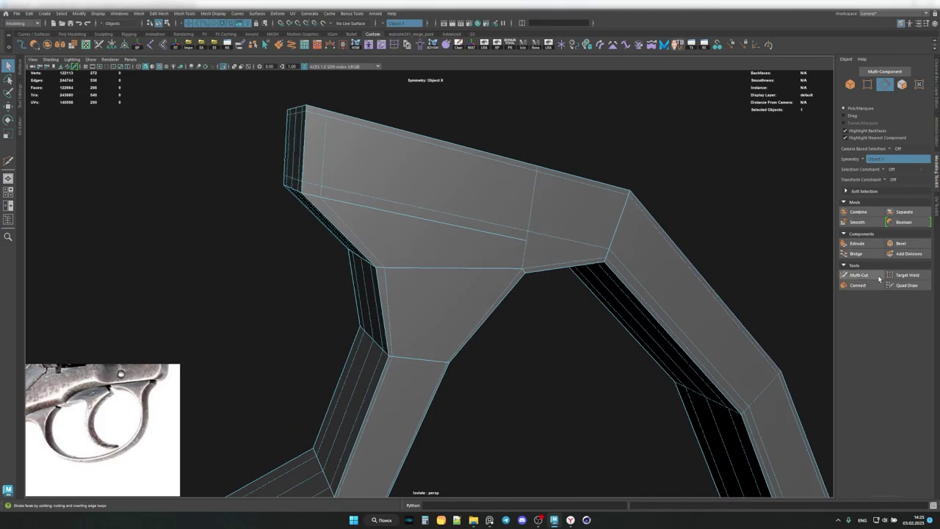
Move vertices where the front post meets the top plate, checking the smooth preview.
{"action": "key", "text": "w"}
{"action": "mouse_move", "coordinate": [470, 243]}
{"action": "left_mouse_down", "text": "alt"}
{"action": "mouse_move", "coordinate": [514, 235]}
{"action": "mouse_move", "coordinate": [468, 259]}
{"action": "mouse_move", "coordinate": [274, 245]}
{"action": "mouse_move", "coordinate": [274, 219]}
{"action": "left_mouse_up", "text": "alt"}
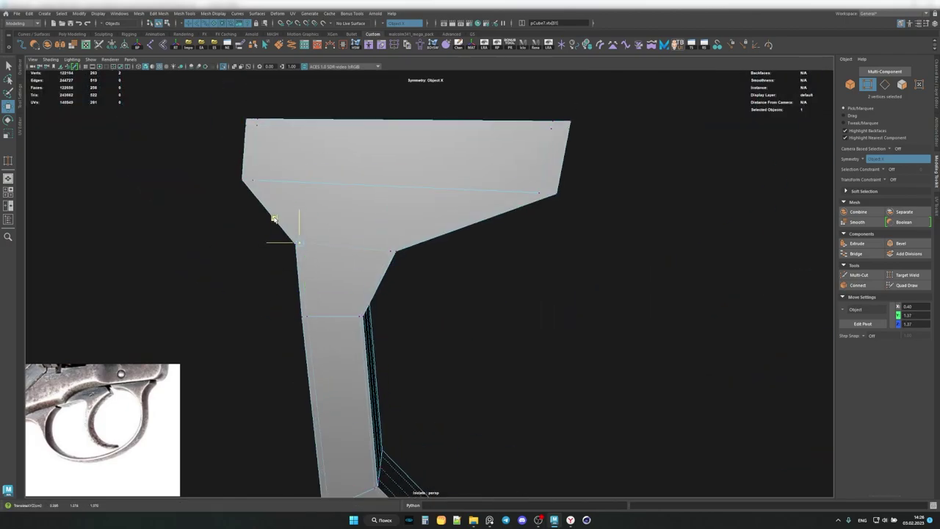
{"action": "mouse_move", "coordinate": [232, 180]}
{"action": "left_mouse_down", "text": "alt"}
{"action": "mouse_move", "coordinate": [221, 147]}
{"action": "mouse_move", "coordinate": [309, 191]}
{"action": "mouse_move", "coordinate": [300, 256]}
{"action": "left_mouse_up", "text": "alt"}
{"action": "left_click", "coordinate": [316, 220]}
{"action": "key", "text": "F8"}
{"action": "key", "text": "3"}
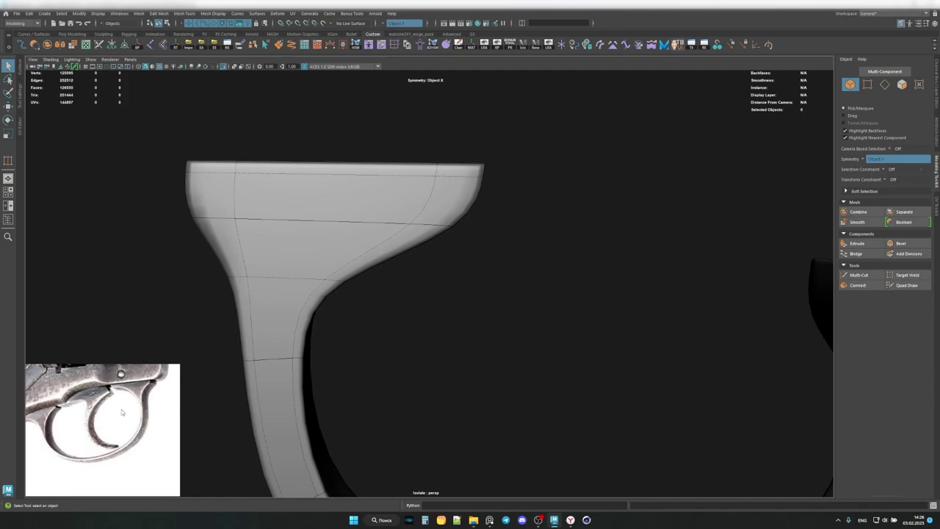
{"action": "left_click", "coordinate": [308, 293]}
{"action": "key", "text": "1"}
Add more Multi-Cut edges to the trigger guard and inspect the result.
{"action": "left_click", "coordinate": [858, 274]}
{"action": "mouse_move", "coordinate": [466, 206]}
{"action": "left_mouse_down", "text": "alt"}
{"action": "mouse_move", "coordinate": [382, 187]}
{"action": "mouse_move", "coordinate": [433, 221]}
{"action": "left_mouse_up", "text": "alt"}
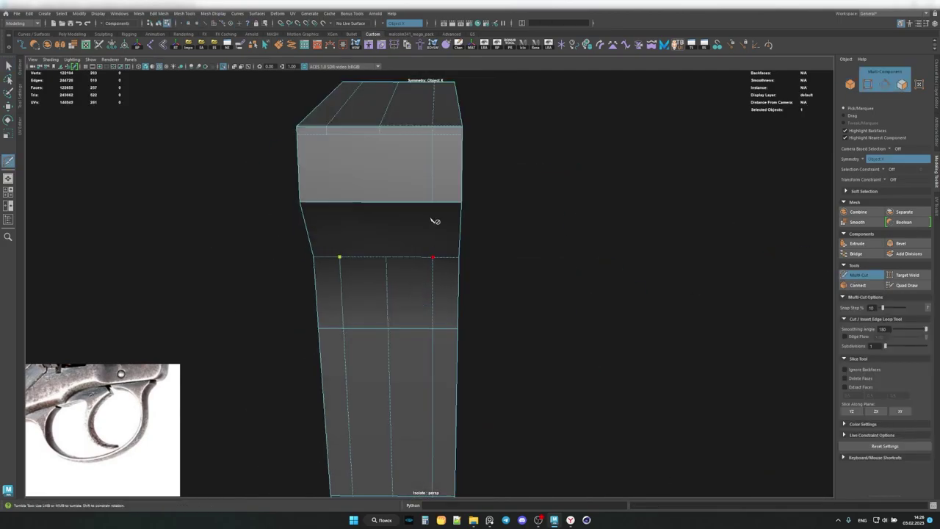
{"action": "mouse_move", "coordinate": [332, 189]}
{"action": "left_mouse_down", "text": "alt"}
{"action": "mouse_move", "coordinate": [396, 223]}
{"action": "mouse_move", "coordinate": [621, 206]}
{"action": "left_mouse_up", "text": "alt"}
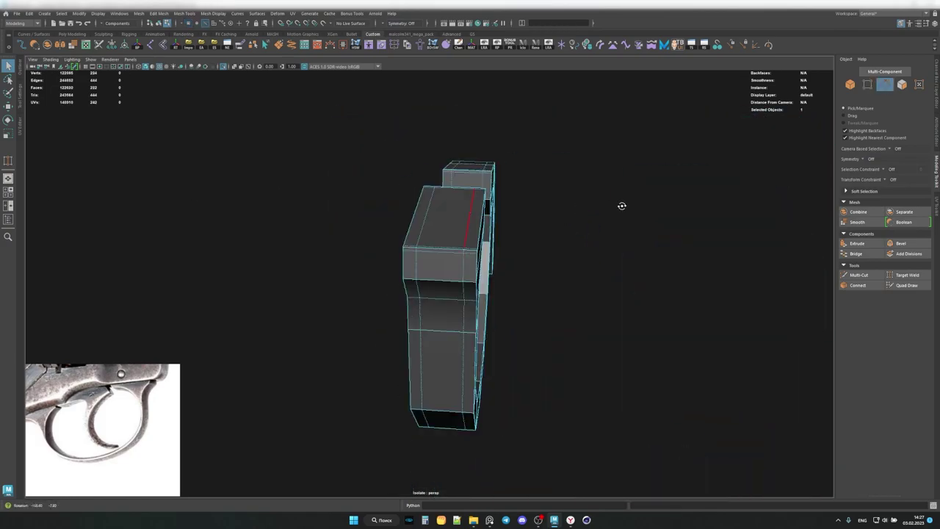
{"action": "mouse_move", "coordinate": [507, 261]}
{"action": "left_mouse_down", "text": "alt"}
{"action": "mouse_move", "coordinate": [550, 206]}
{"action": "mouse_move", "coordinate": [558, 221]}
{"action": "left_mouse_up", "text": "alt"}
{"action": "key", "text": "F8"}
{"action": "left_click", "coordinate": [504, 210]}
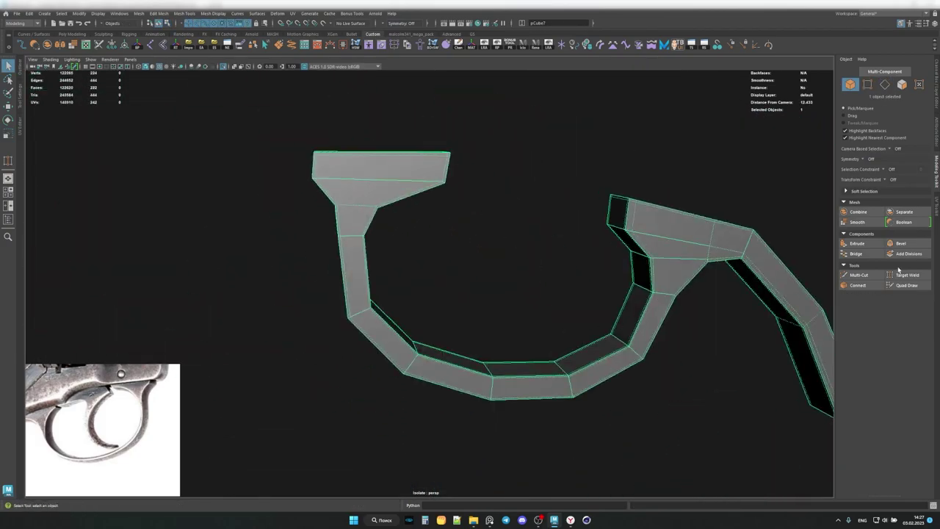
{"action": "key", "text": "q"}
{"action": "mouse_move", "coordinate": [419, 189]}
{"action": "left_mouse_down", "text": "alt"}
{"action": "mouse_move", "coordinate": [465, 216]}
{"action": "mouse_move", "coordinate": [460, 359]}
{"action": "left_mouse_up", "text": "alt"}
Isolate the trigger guard and frame it in a full-size perspective view.
{"action": "key", "text": "3"}
{"action": "key", "text": "F8"}
{"action": "key", "text": "space"}
{"action": "key", "text": "f"}
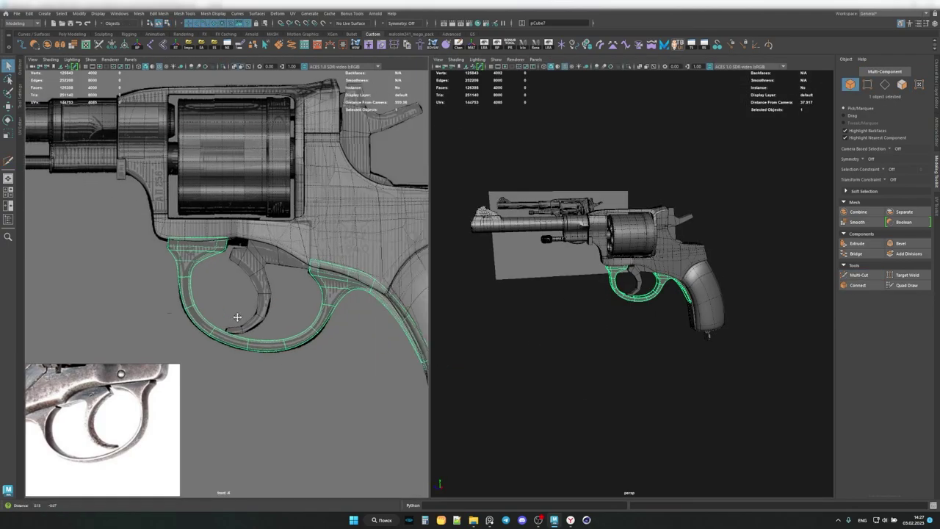
{"action": "key", "text": "f"}
{"action": "key", "text": "ctrl+1"}
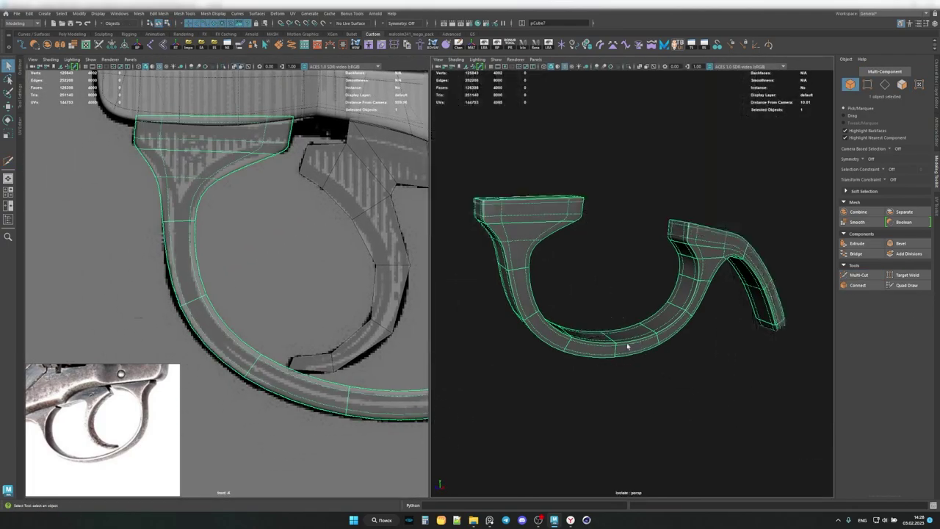
{"action": "key", "text": "space"}
Start a Multi-Cut on the guard and compare its smoothed and low-poly views.
{"action": "key", "text": "ctrl+shift+x"}
{"action": "mouse_move", "coordinate": [530, 335]}
{"action": "left_mouse_down", "text": "alt"}
{"action": "mouse_move", "coordinate": [533, 314]}
{"action": "mouse_move", "coordinate": [558, 314]}
{"action": "mouse_move", "coordinate": [520, 289]}
{"action": "mouse_move", "coordinate": [502, 330]}
{"action": "left_mouse_up", "text": "alt"}
{"action": "key", "text": "3"}
{"action": "scroll", "coordinate": [598, 273], "scroll_direction": "down", "scroll_amount": 5}
{"action": "key", "text": "1"}
{"action": "scroll", "coordinate": [635, 267], "scroll_direction": "up", "scroll_amount": 5}
{"action": "left_click_drag", "start_coordinate": [636, 267], "coordinate": [552, 279], "text": "alt"}
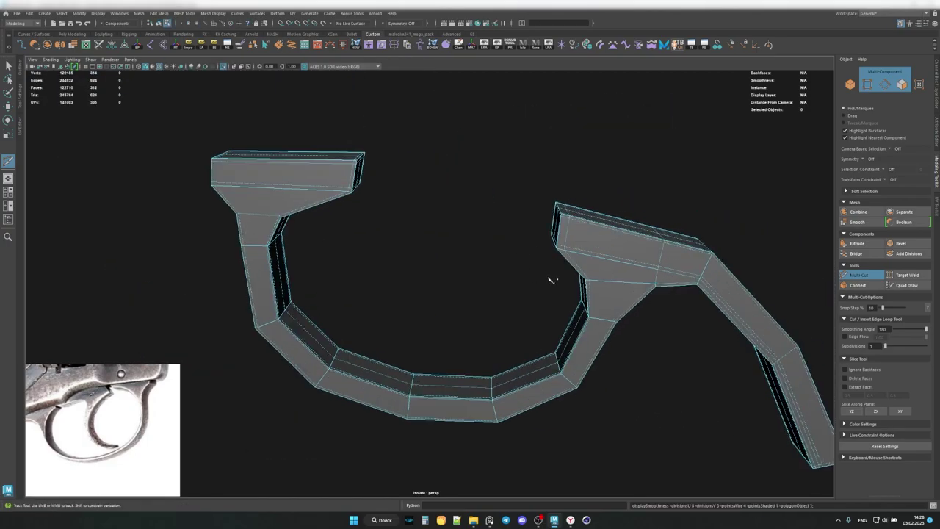
{"action": "left_click_drag", "start_coordinate": [621, 280], "coordinate": [587, 294], "text": "alt"}
Bring back the full revolver and orbit out to see it whole.
{"action": "key", "text": "q"}
{"action": "key", "text": "ctrl+1"}
{"action": "scroll", "coordinate": [470, 293], "scroll_direction": "up", "scroll_amount": 5}
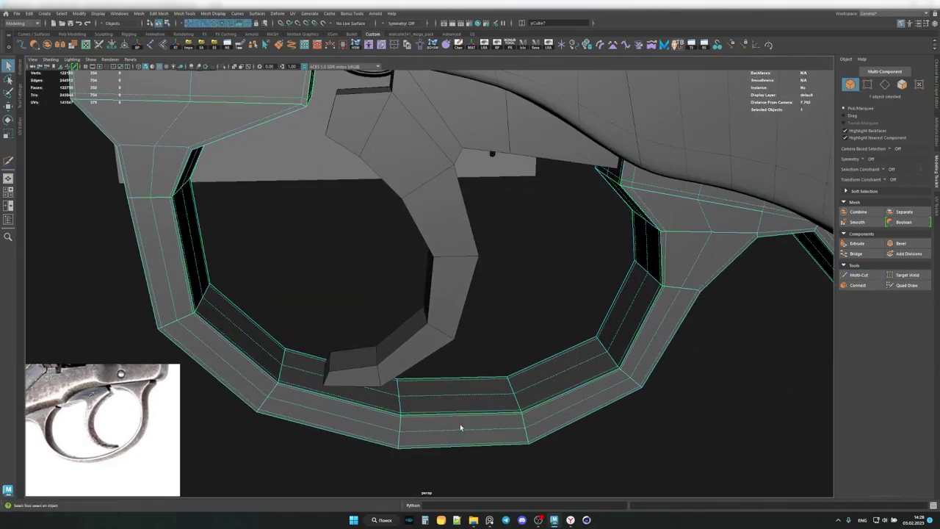
{"action": "left_click_drag", "start_coordinate": [427, 439], "coordinate": [409, 403], "text": "alt"}
{"action": "mouse_move", "coordinate": [519, 385]}
{"action": "left_mouse_down", "text": "alt"}
{"action": "mouse_move", "coordinate": [524, 357]}
{"action": "mouse_move", "coordinate": [495, 357]}
{"action": "left_mouse_up", "text": "alt"}
{"action": "scroll", "coordinate": [480, 286], "scroll_direction": "down", "scroll_amount": 5}
Isolate and frame the trigger, then add an edge loop along it.
{"action": "key", "text": "F8"}
{"action": "key", "text": "ctrl+1"}
{"action": "key", "text": "f"}
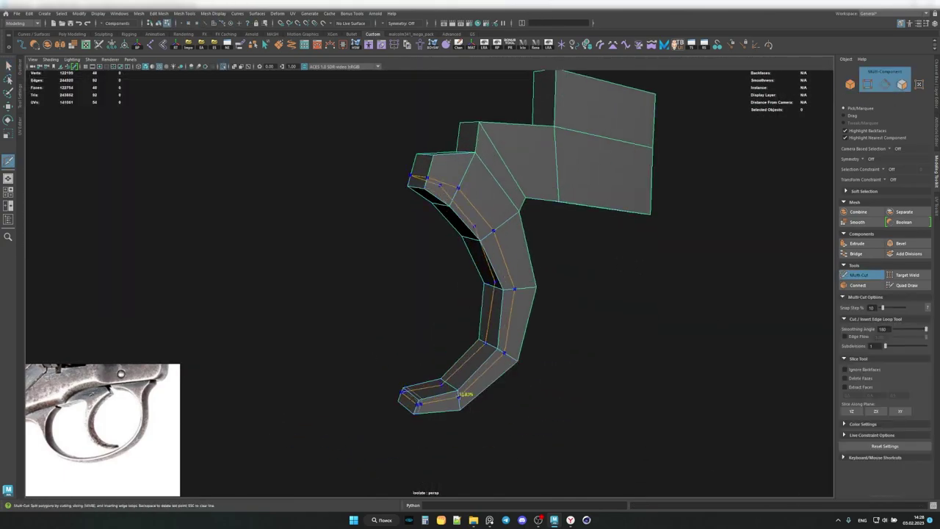
{"action": "left_click", "coordinate": [465, 395], "text": "ctrl"}
{"action": "left_click_drag", "start_coordinate": [465, 395], "coordinate": [557, 213], "text": "alt"}
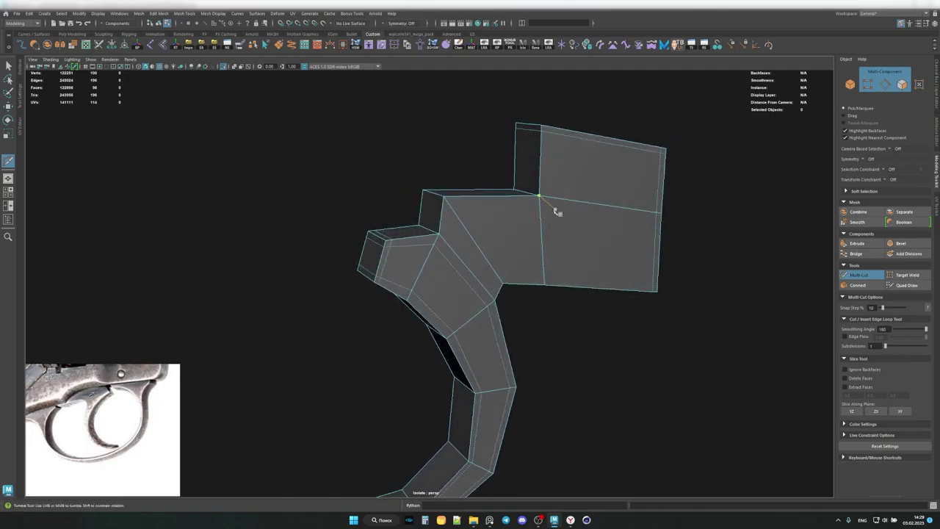
{"action": "mouse_move", "coordinate": [445, 254]}
{"action": "left_mouse_down", "text": "alt"}
{"action": "mouse_move", "coordinate": [510, 255]}
{"action": "mouse_move", "coordinate": [424, 234]}
{"action": "mouse_move", "coordinate": [482, 213]}
{"action": "left_mouse_up", "text": "alt"}
Try cuts on the trigger's upper block, then undo them.
{"action": "left_click", "coordinate": [858, 274]}
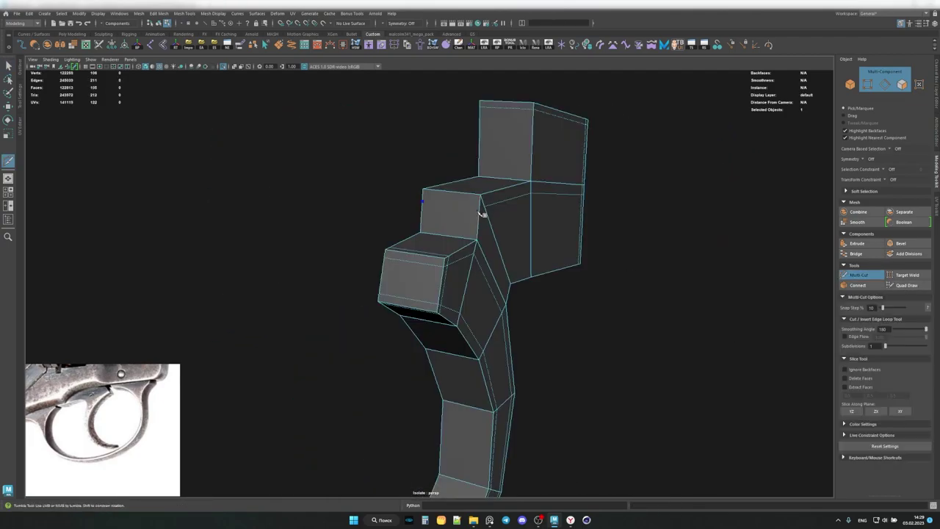
{"action": "left_click_drag", "start_coordinate": [411, 220], "coordinate": [470, 235], "text": "alt"}
{"action": "left_click", "coordinate": [857, 275]}
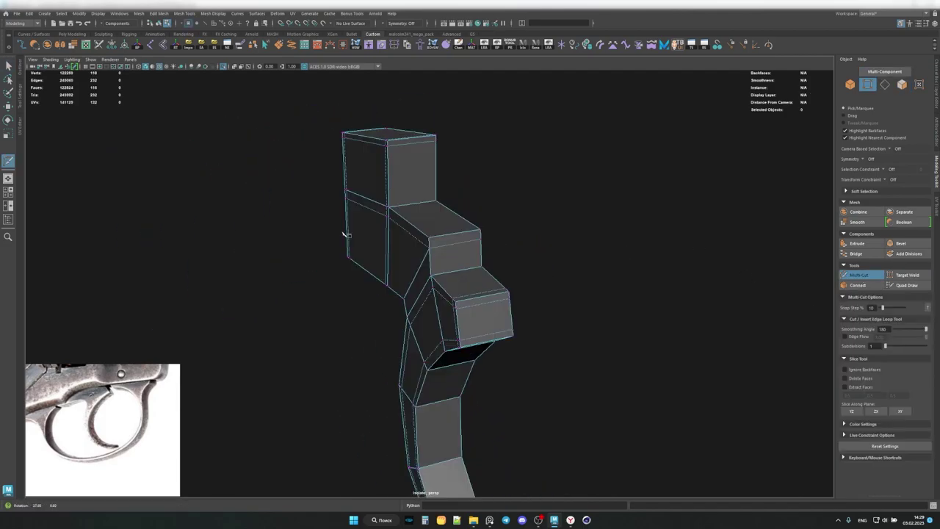
{"action": "mouse_move", "coordinate": [342, 230]}
{"action": "left_mouse_down", "text": "alt"}
{"action": "mouse_move", "coordinate": [383, 199]}
{"action": "mouse_move", "coordinate": [413, 226]}
{"action": "left_mouse_up", "text": "alt"}
{"action": "key", "text": "3"}
{"action": "key", "text": "1"}
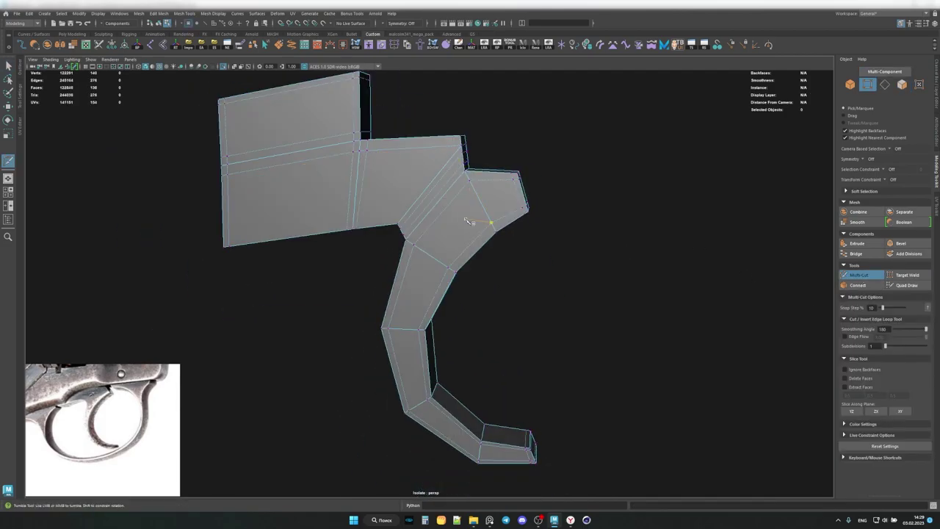
{"action": "middle_click_drag", "start_coordinate": [486, 215], "coordinate": [453, 249], "text": "alt"}
{"action": "key", "text": "ctrl+z"}
{"action": "key", "text": "ctrl+z"}
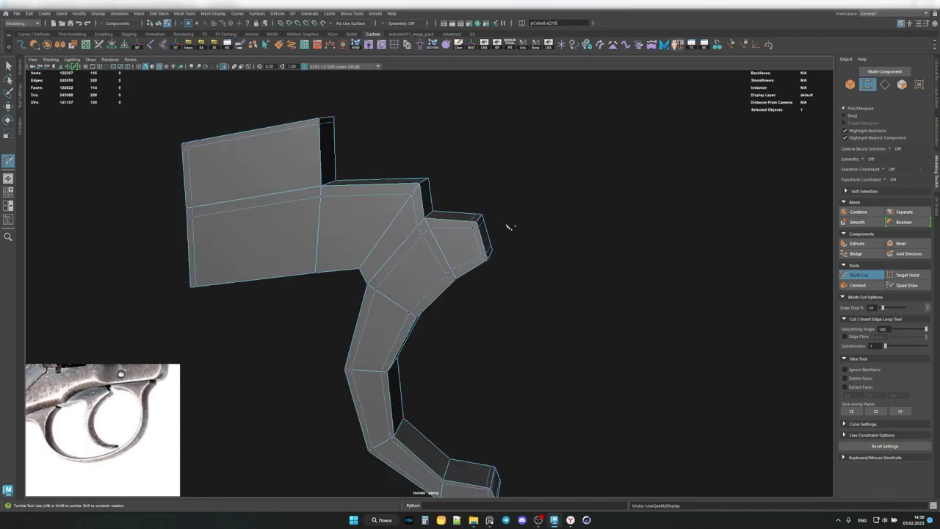
{"action": "key", "text": "ctrl+z"}
{"action": "key", "text": "ctrl+z"}
Cut new edges across the trigger's upper block and merge a stray vertex.
{"action": "left_click_drag", "start_coordinate": [407, 301], "coordinate": [440, 279], "text": "alt"}
{"action": "left_click", "coordinate": [858, 275]}
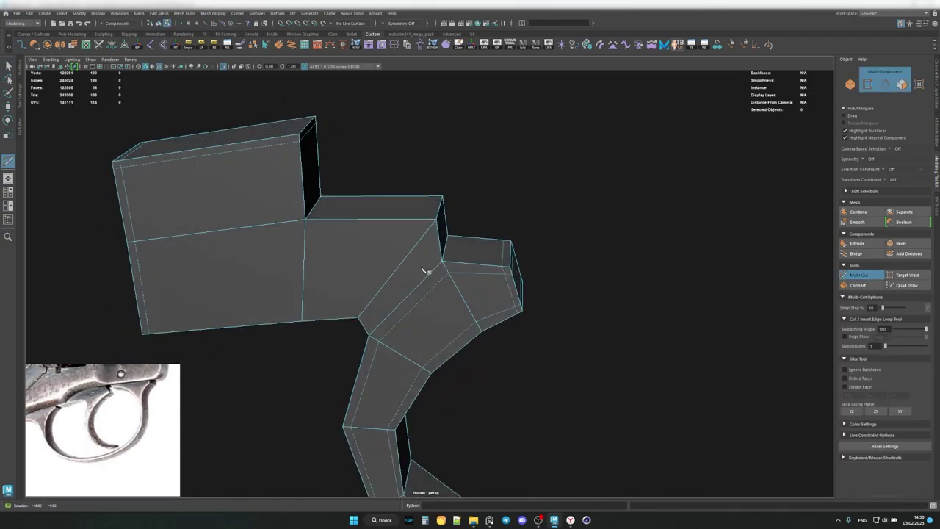
{"action": "scroll", "coordinate": [130, 290], "scroll_direction": "up", "scroll_amount": 2}
{"action": "mouse_move", "coordinate": [130, 289]}
{"action": "left_mouse_down", "text": "alt"}
{"action": "mouse_move", "coordinate": [415, 237]}
{"action": "mouse_move", "coordinate": [447, 246]}
{"action": "mouse_move", "coordinate": [392, 248]}
{"action": "mouse_move", "coordinate": [455, 245]}
{"action": "left_mouse_up", "text": "alt"}
{"action": "key", "text": "q"}
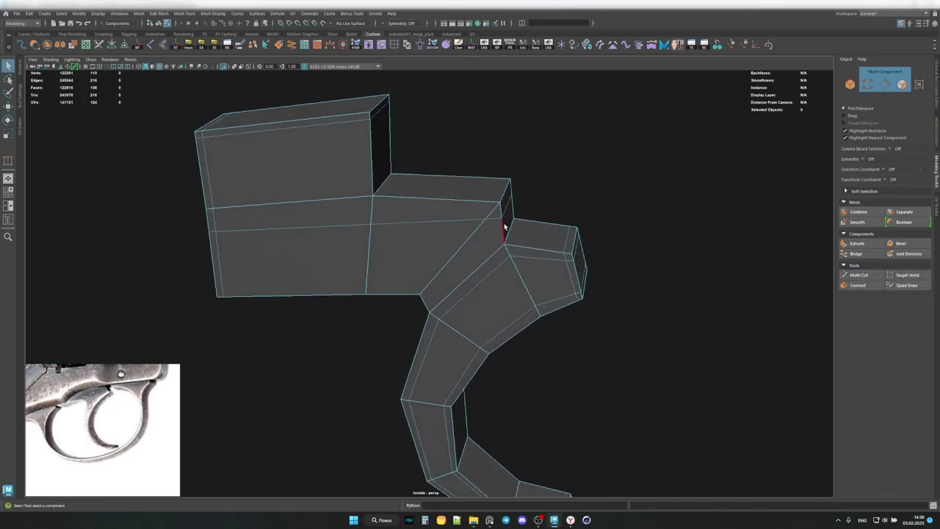
{"action": "left_click_drag", "start_coordinate": [485, 218], "coordinate": [502, 216]}
Draw a cut across the trigger's joint face and down its sloped face.
{"action": "left_click_drag", "start_coordinate": [502, 216], "coordinate": [370, 220], "text": "alt"}
{"action": "left_click_drag", "start_coordinate": [732, 274], "coordinate": [495, 238], "text": "alt"}
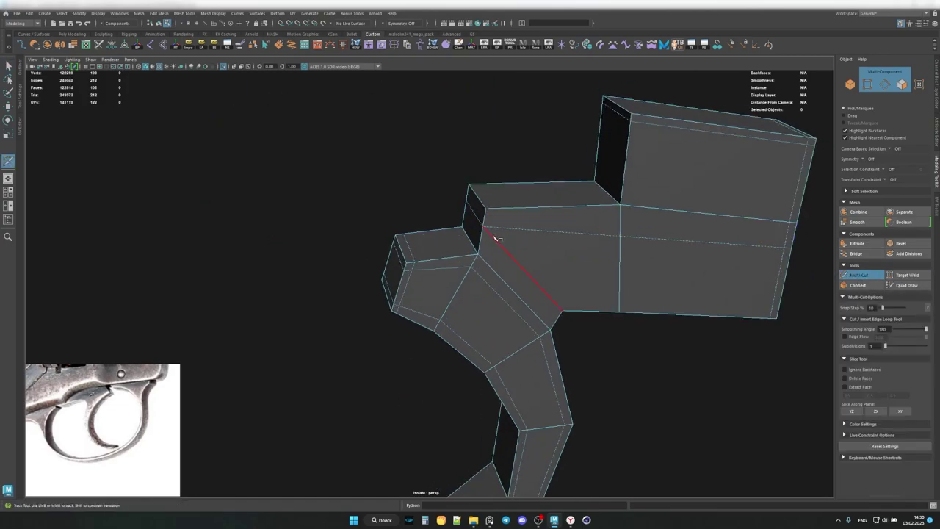
{"action": "left_click_drag", "start_coordinate": [511, 309], "coordinate": [435, 353], "text": "alt"}
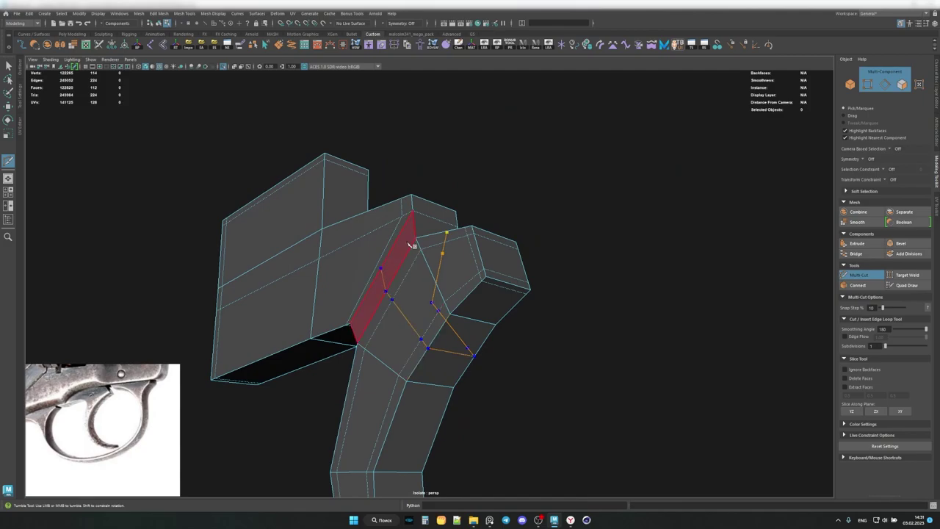
{"action": "mouse_move", "coordinate": [409, 245]}
{"action": "left_mouse_down", "text": "alt"}
{"action": "mouse_move", "coordinate": [403, 272]}
{"action": "mouse_move", "coordinate": [404, 238]}
{"action": "mouse_move", "coordinate": [360, 247]}
{"action": "mouse_move", "coordinate": [390, 243]}
{"action": "mouse_move", "coordinate": [352, 305]}
{"action": "left_mouse_up", "text": "alt"}
{"action": "key", "text": "q"}
Preview the trigger smoothed, then enter vertex editing with the Move tool.
{"action": "key", "text": "F8"}
{"action": "key", "text": "3"}
{"action": "key", "text": "1"}
{"action": "key", "text": "F8"}
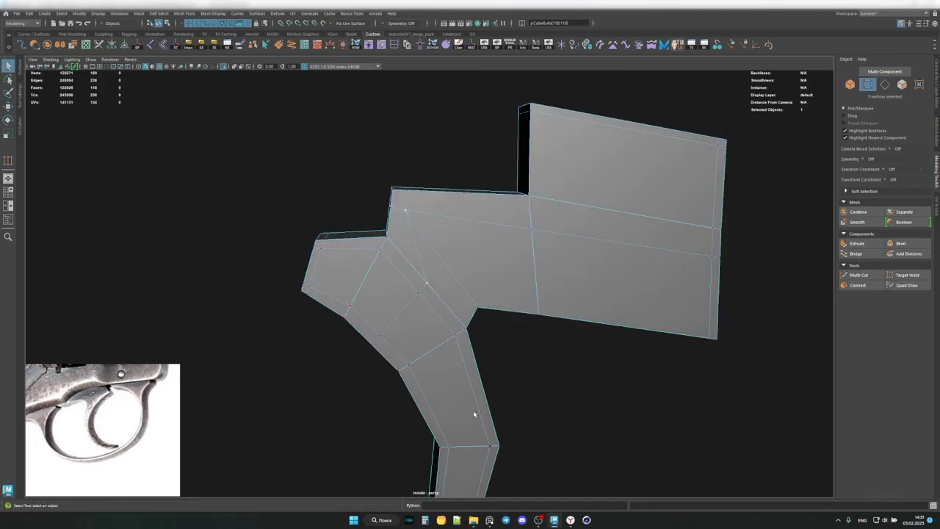
{"action": "mouse_move", "coordinate": [475, 415]}
{"action": "left_mouse_down", "text": "alt"}
{"action": "mouse_move", "coordinate": [355, 301]}
{"action": "mouse_move", "coordinate": [434, 325]}
{"action": "mouse_move", "coordinate": [434, 248]}
{"action": "mouse_move", "coordinate": [386, 222]}
{"action": "mouse_move", "coordinate": [353, 256]}
{"action": "mouse_move", "coordinate": [500, 381]}
{"action": "left_mouse_up", "text": "alt"}
{"action": "key", "text": "w"}
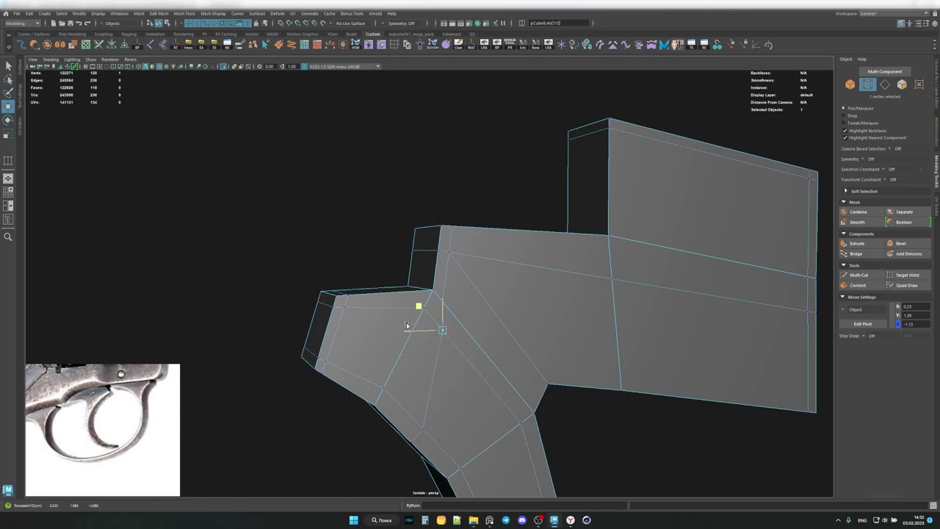
{"action": "scroll", "coordinate": [407, 325], "scroll_direction": "up", "scroll_amount": 3}
{"action": "scroll", "coordinate": [406, 325], "scroll_direction": "up", "scroll_amount": 3}
Cycle smooth preview and selection modes while checking the trigger's side.
{"action": "key", "text": "F8"}
{"action": "key", "text": "3"}
{"action": "key", "text": "q"}
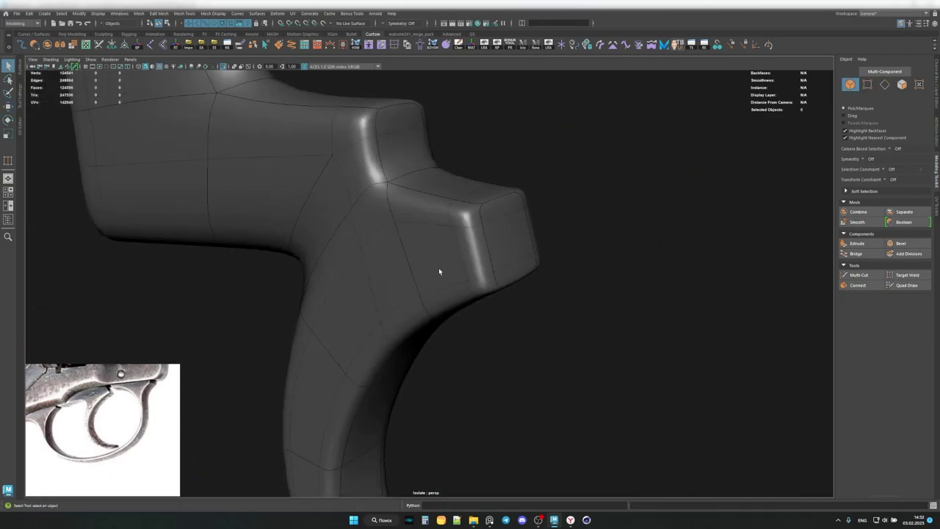
{"action": "key", "text": "F8"}
{"action": "key", "text": "1"}
{"action": "key", "text": "3"}
{"action": "mouse_move", "coordinate": [439, 272]}
{"action": "left_mouse_down", "text": "alt"}
{"action": "mouse_move", "coordinate": [413, 366]}
{"action": "mouse_move", "coordinate": [692, 300]}
{"action": "mouse_move", "coordinate": [491, 316]}
{"action": "mouse_move", "coordinate": [428, 343]}
{"action": "mouse_move", "coordinate": [443, 311]}
{"action": "mouse_move", "coordinate": [491, 342]}
{"action": "mouse_move", "coordinate": [463, 344]}
{"action": "left_mouse_up", "text": "alt"}
{"action": "key", "text": "1"}
{"action": "key", "text": "q"}
Compare the trigger's smoothed result against its low-poly cage.
{"action": "key", "text": "3"}
{"action": "key", "text": "1"}
{"action": "key", "text": "3"}
{"action": "scroll", "coordinate": [552, 269], "scroll_direction": "down", "scroll_amount": 2}
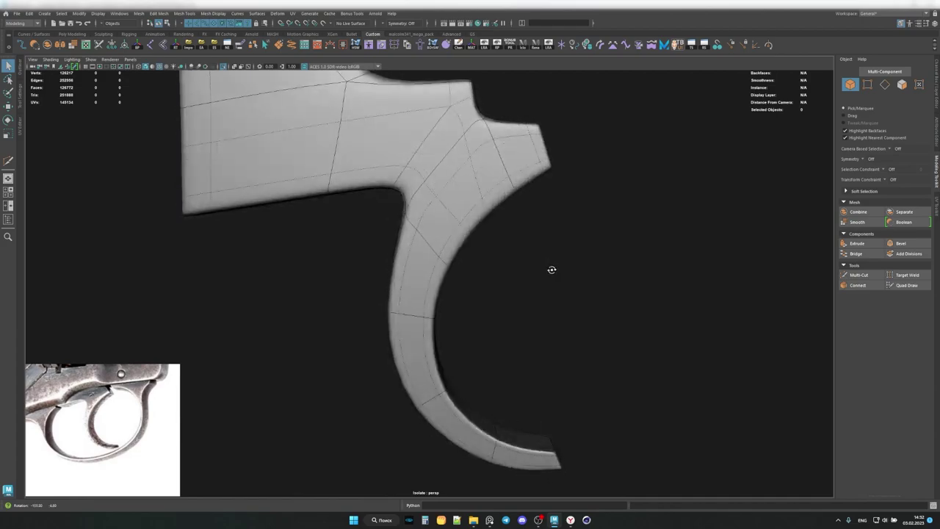
{"action": "scroll", "coordinate": [279, 257], "scroll_direction": "down", "scroll_amount": 5}
{"action": "key", "text": "1"}
{"action": "scroll", "coordinate": [448, 210], "scroll_direction": "up", "scroll_amount": 8}
Show the whole revolver again in smooth preview and orbit around it.
{"action": "right_click_drag", "start_coordinate": [452, 233], "coordinate": [514, 199]}
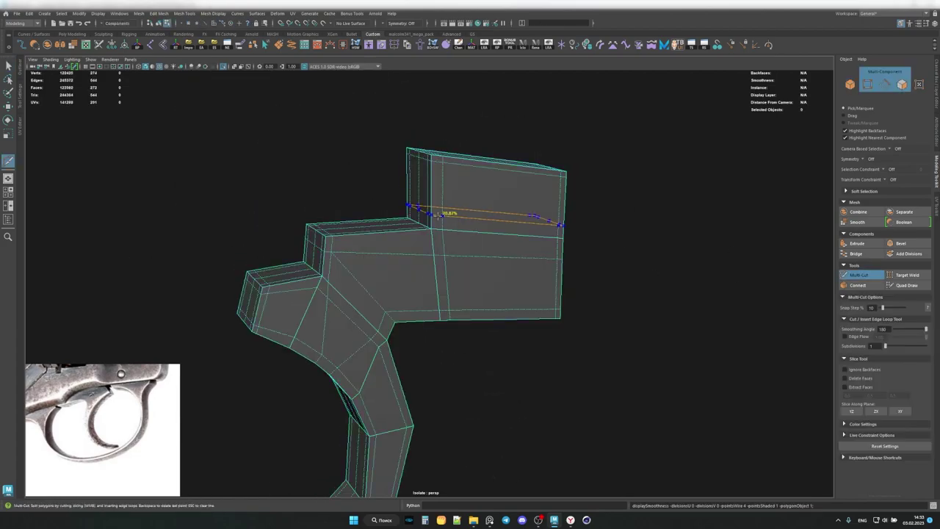
{"action": "key", "text": "3"}
{"action": "key", "text": "ctrl+1"}
{"action": "left_click_drag", "start_coordinate": [369, 241], "coordinate": [455, 195], "text": "alt"}
{"action": "scroll", "coordinate": [508, 220], "scroll_direction": "down", "scroll_amount": 3}
Select the vertices along the grip's side edge and move them into place.
{"action": "left_click_drag", "start_coordinate": [508, 220], "coordinate": [512, 299], "text": "alt"}
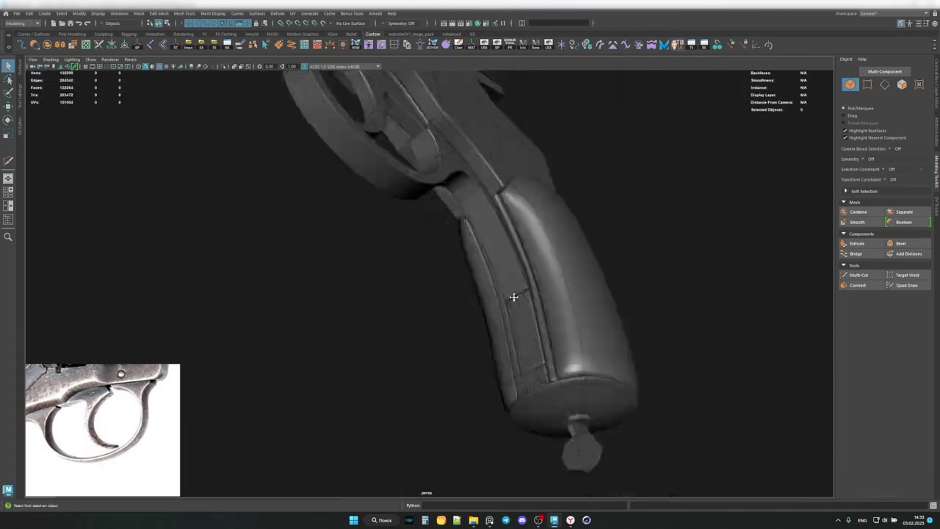
{"action": "mouse_move", "coordinate": [492, 242]}
{"action": "left_mouse_down"}
{"action": "mouse_move", "coordinate": [592, 304]}
{"action": "mouse_move", "coordinate": [465, 267]}
{"action": "mouse_move", "coordinate": [524, 269]}
{"action": "mouse_move", "coordinate": [561, 290]}
{"action": "mouse_move", "coordinate": [531, 296]}
{"action": "mouse_move", "coordinate": [640, 335]}
{"action": "mouse_move", "coordinate": [534, 219]}
{"action": "left_mouse_up"}
{"action": "key", "text": "w"}
{"action": "scroll", "coordinate": [478, 218], "scroll_direction": "up", "scroll_amount": 3}
{"action": "scroll", "coordinate": [478, 218], "scroll_direction": "down", "scroll_amount": 3}
{"action": "scroll", "coordinate": [497, 325], "scroll_direction": "down", "scroll_amount": 2}
{"action": "key", "text": "F8"}
Isolate the small block and cut a new edge from its right to left edge.
{"action": "left_click", "coordinate": [531, 296]}
{"action": "key", "text": "f"}
{"action": "key", "text": "ctrl+1"}
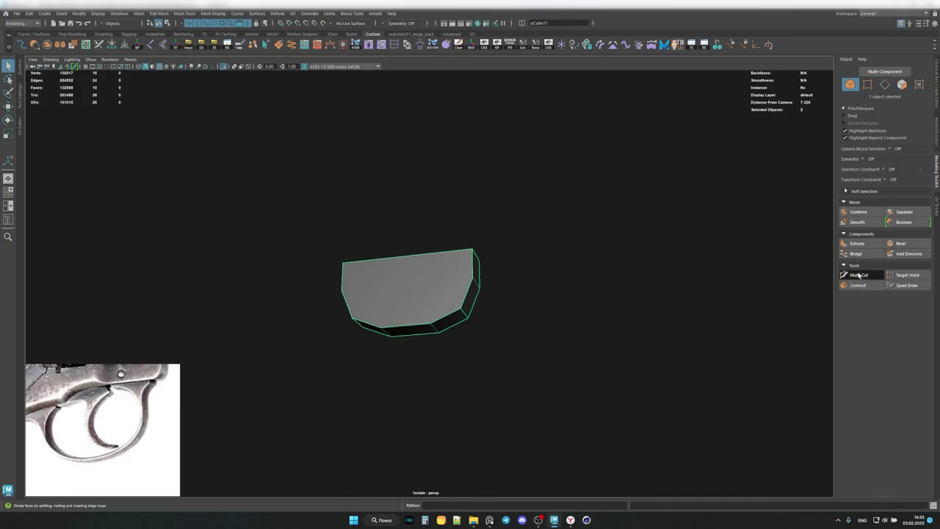
{"action": "left_click", "coordinate": [514, 287]}
{"action": "left_click_drag", "start_coordinate": [514, 287], "coordinate": [454, 311], "text": "alt"}
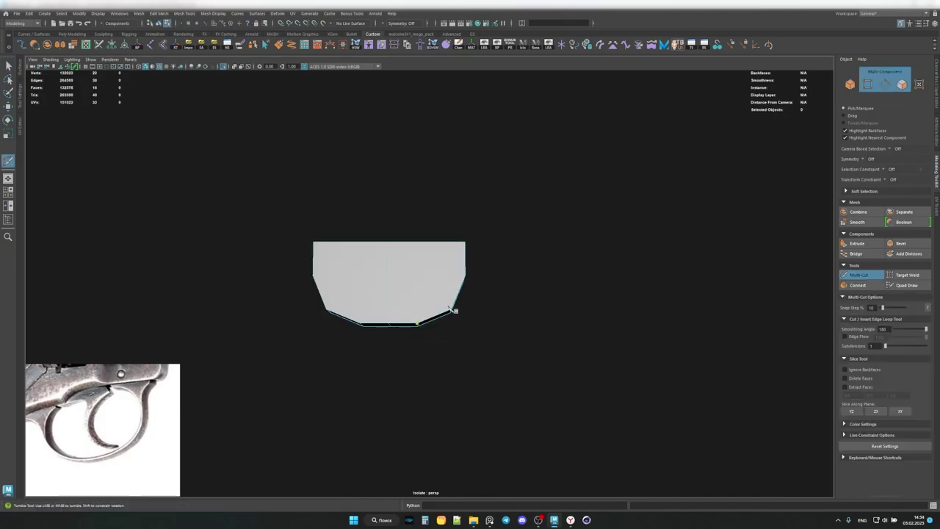
{"action": "left_click", "coordinate": [314, 277]}
{"action": "key", "text": "q"}
Finish cutting and exit isolation to show the full revolver.
{"action": "left_click_drag", "start_coordinate": [314, 277], "coordinate": [418, 303], "text": "alt"}
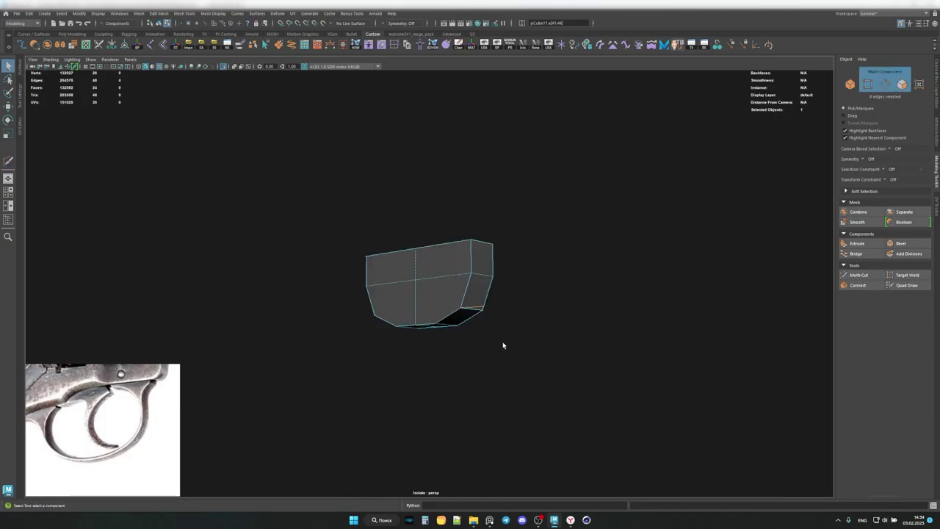
{"action": "key", "text": "q"}
{"action": "left_click_drag", "start_coordinate": [495, 324], "coordinate": [489, 324], "text": "alt"}
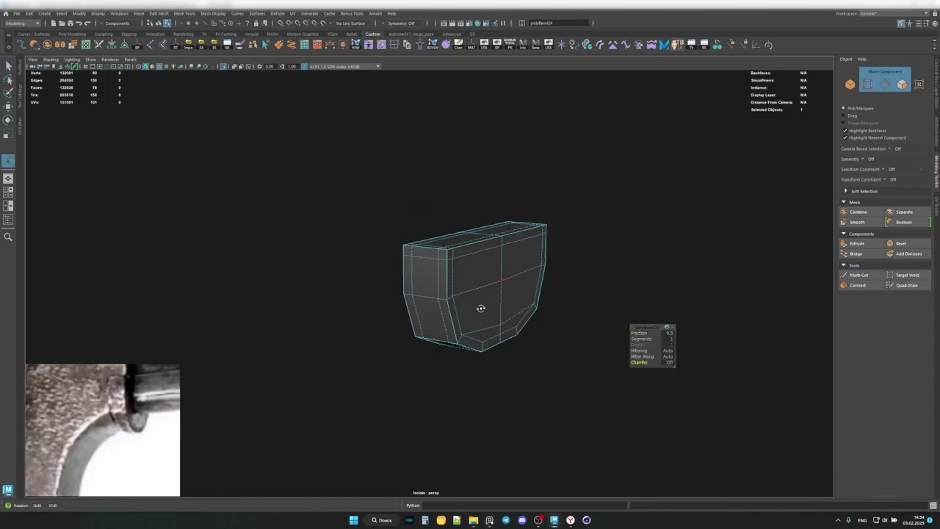
{"action": "key", "text": "ctrl+1"}
{"action": "key", "text": "a"}
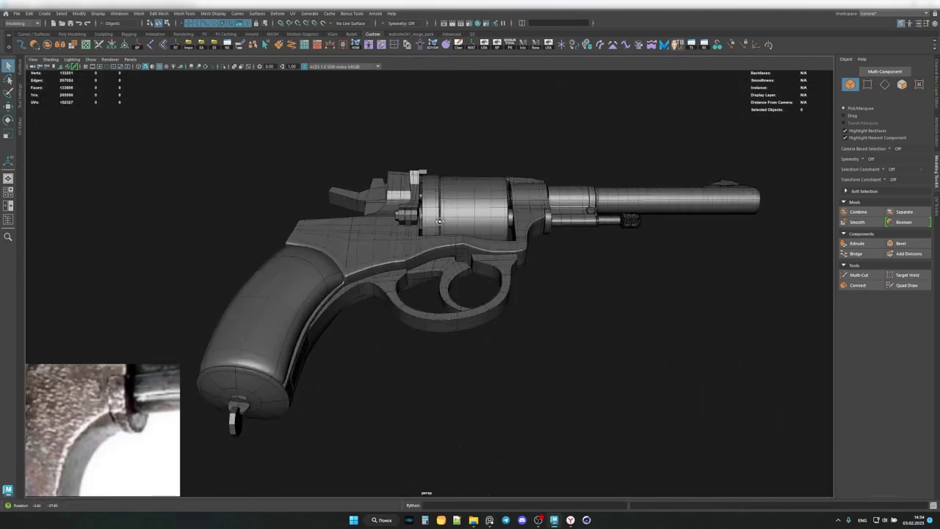
{"action": "mouse_move", "coordinate": [439, 221]}
{"action": "left_mouse_down", "text": "alt"}
{"action": "mouse_move", "coordinate": [447, 237]}
{"action": "mouse_move", "coordinate": [503, 268]}
{"action": "left_mouse_up", "text": "alt"}
Isolate the latch's small bolt, then isolate the latch piece instead.
{"action": "scroll", "coordinate": [514, 286], "scroll_direction": "up", "scroll_amount": 2}
{"action": "scroll", "coordinate": [529, 302], "scroll_direction": "up", "scroll_amount": 5}
{"action": "left_click", "coordinate": [440, 326]}
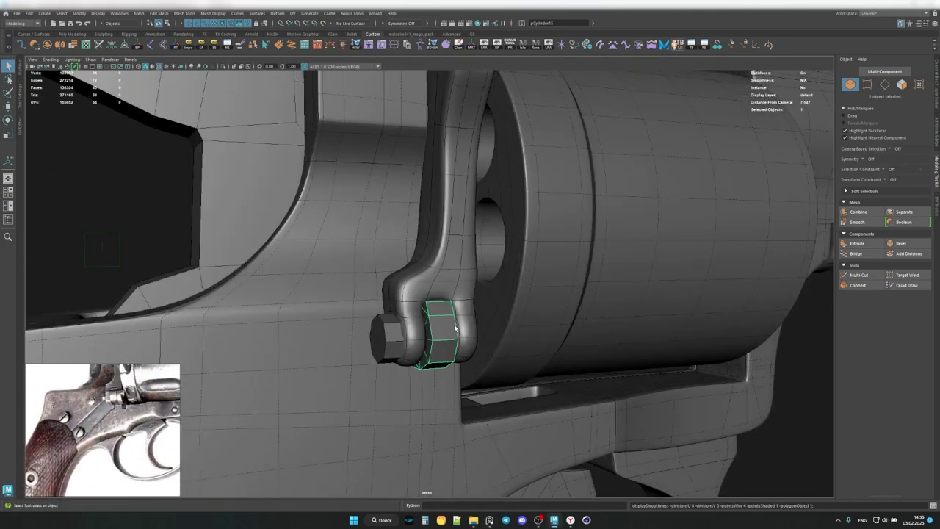
{"action": "key", "text": "ctrl+1"}
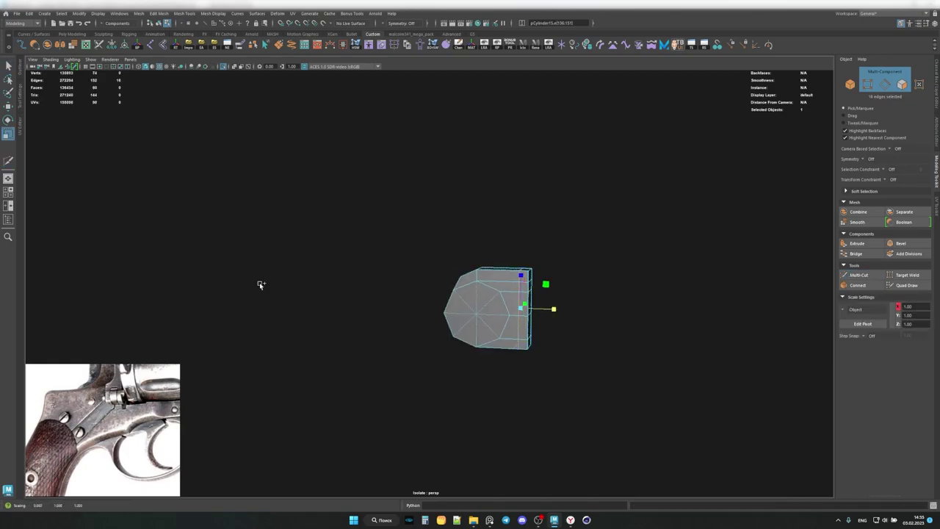
{"action": "key", "text": "ctrl+1"}
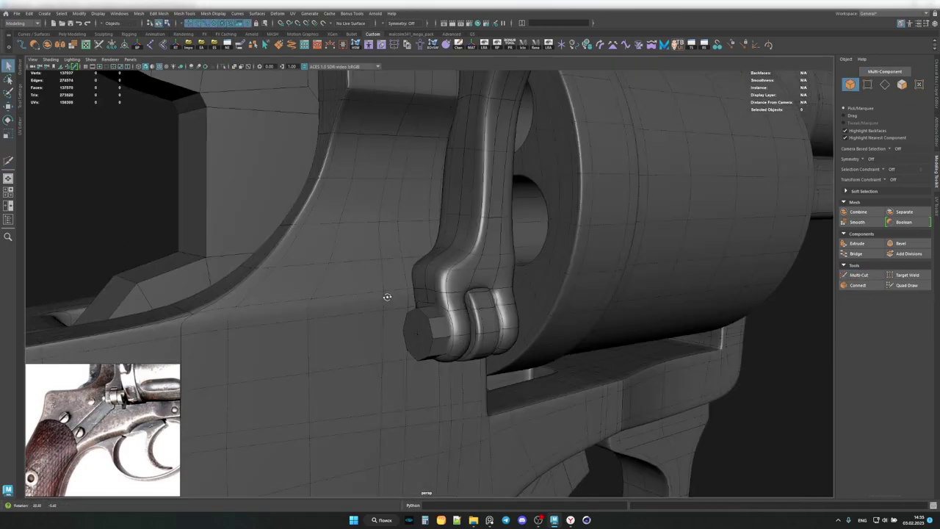
{"action": "left_click", "coordinate": [426, 308]}
{"action": "key", "text": "ctrl+1"}
Orbit around the latch, then show the whole revolver again.
{"action": "right_click_drag", "start_coordinate": [456, 314], "coordinate": [455, 314], "text": "shift"}
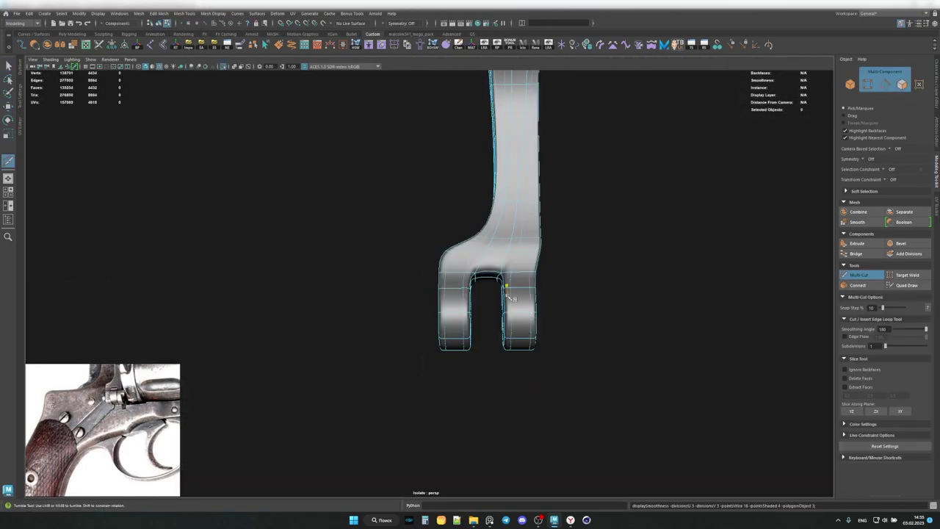
{"action": "mouse_move", "coordinate": [512, 297]}
{"action": "left_mouse_down", "text": "alt"}
{"action": "mouse_move", "coordinate": [541, 266]}
{"action": "mouse_move", "coordinate": [495, 241]}
{"action": "left_mouse_up", "text": "alt"}
{"action": "key", "text": "F8"}
{"action": "key", "text": "ctrl+1"}
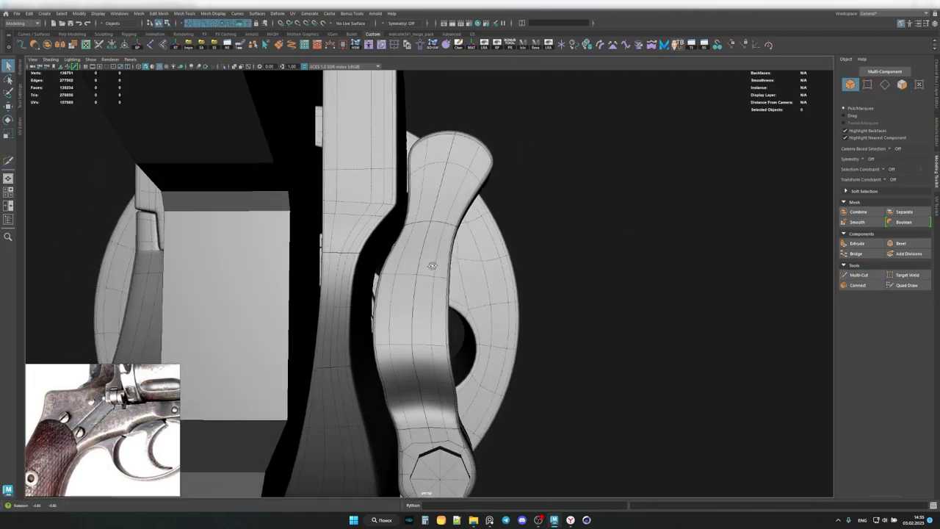
{"action": "left_click_drag", "start_coordinate": [431, 266], "coordinate": [486, 297], "text": "alt"}
Select a full vertex loop across the latch for moving.
{"action": "key", "text": "F9"}
{"action": "key", "text": "w"}
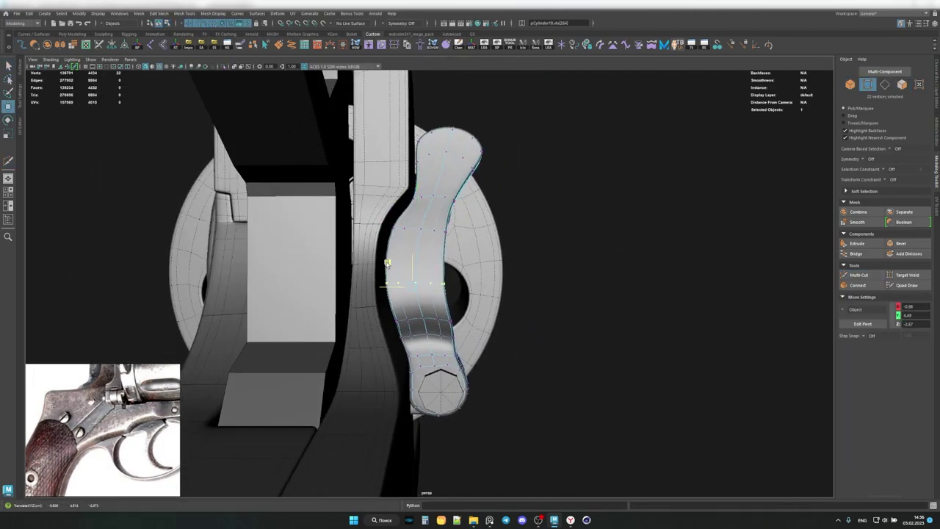
{"action": "left_click_drag", "start_coordinate": [387, 262], "coordinate": [393, 294], "text": "alt"}
{"action": "double_click", "coordinate": [393, 294]}
{"action": "key", "text": "q"}
{"action": "mouse_move", "coordinate": [425, 242]}
{"action": "left_mouse_down", "text": "alt"}
{"action": "mouse_move", "coordinate": [393, 206]}
{"action": "mouse_move", "coordinate": [411, 221]}
{"action": "mouse_move", "coordinate": [472, 227]}
{"action": "left_mouse_up", "text": "alt"}
Return the latch to object mode and start a Multi-Cut on its low-poly cage.
{"action": "key", "text": "q"}
{"action": "key", "text": "F8"}
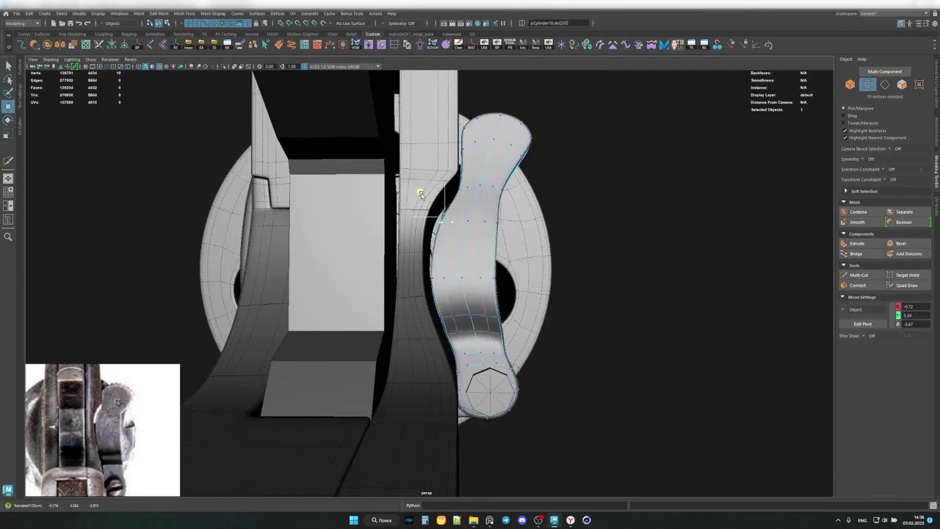
{"action": "left_click_drag", "start_coordinate": [420, 193], "coordinate": [420, 188], "text": "alt"}
{"action": "mouse_move", "coordinate": [406, 247]}
{"action": "left_mouse_down", "text": "alt"}
{"action": "mouse_move", "coordinate": [409, 263]}
{"action": "mouse_move", "coordinate": [441, 172]}
{"action": "mouse_move", "coordinate": [486, 229]}
{"action": "mouse_move", "coordinate": [399, 268]}
{"action": "mouse_move", "coordinate": [441, 308]}
{"action": "mouse_move", "coordinate": [392, 331]}
{"action": "mouse_move", "coordinate": [439, 312]}
{"action": "mouse_move", "coordinate": [371, 279]}
{"action": "left_mouse_up", "text": "alt"}
{"action": "key", "text": "ctrl+shift+x"}
{"action": "key", "text": "1"}
Select the trigger guard's rear vertex loop and move it toward the grip.
{"action": "scroll", "coordinate": [438, 312], "scroll_direction": "down", "scroll_amount": 5}
{"action": "key", "text": "q"}
{"action": "scroll", "coordinate": [371, 279], "scroll_direction": "up", "scroll_amount": 5}
{"action": "left_click", "coordinate": [503, 350]}
{"action": "key", "text": "F9"}
{"action": "double_click", "coordinate": [397, 272]}
{"action": "key", "text": "w"}
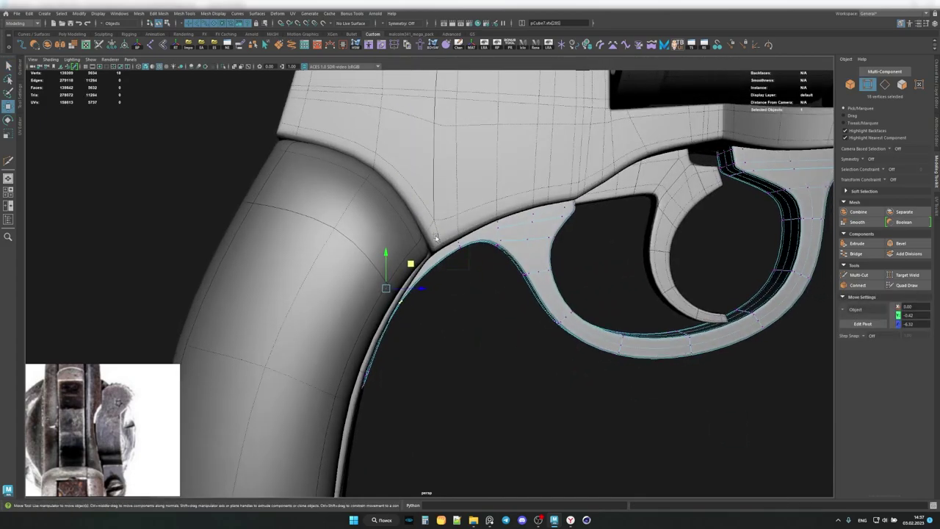
{"action": "scroll", "coordinate": [209, 428], "scroll_direction": "up", "scroll_amount": 3}
{"action": "mouse_move", "coordinate": [465, 202]}
{"action": "left_mouse_down", "text": "alt"}
{"action": "mouse_move", "coordinate": [375, 302]}
{"action": "mouse_move", "coordinate": [409, 272]}
{"action": "left_mouse_up", "text": "alt"}
Deselect the guard vertices, view the whole revolver, and isolate the trigger part.
{"action": "key", "text": "F8"}
{"action": "key", "text": "q"}
{"action": "left_click", "coordinate": [549, 319]}
{"action": "mouse_move", "coordinate": [549, 319]}
{"action": "left_mouse_down", "text": "alt"}
{"action": "mouse_move", "coordinate": [469, 246]}
{"action": "mouse_move", "coordinate": [430, 284]}
{"action": "left_mouse_up", "text": "alt"}
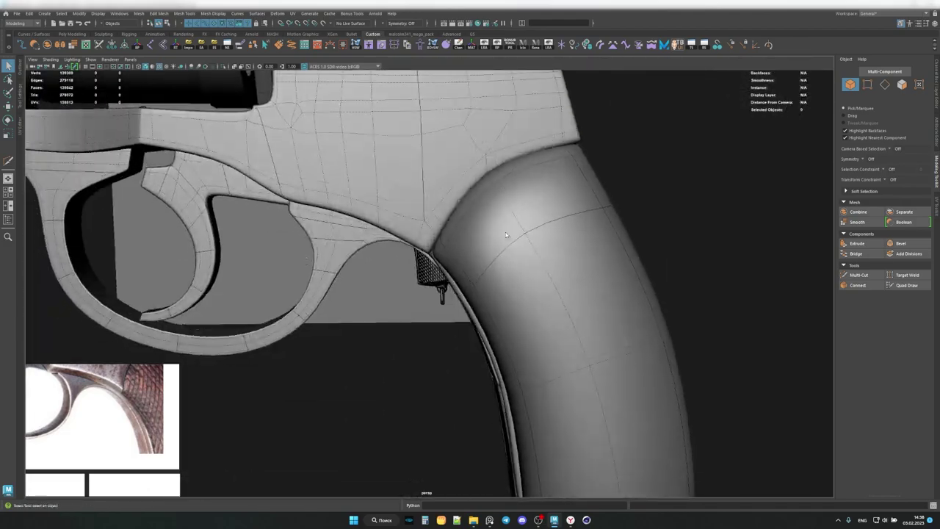
{"action": "scroll", "coordinate": [293, 294], "scroll_direction": "down", "scroll_amount": 5}
{"action": "mouse_move", "coordinate": [293, 294]}
{"action": "left_mouse_down", "text": "alt"}
{"action": "mouse_move", "coordinate": [313, 251]}
{"action": "mouse_move", "coordinate": [227, 234]}
{"action": "left_mouse_up", "text": "alt"}
{"action": "scroll", "coordinate": [227, 235], "scroll_direction": "up", "scroll_amount": 4}
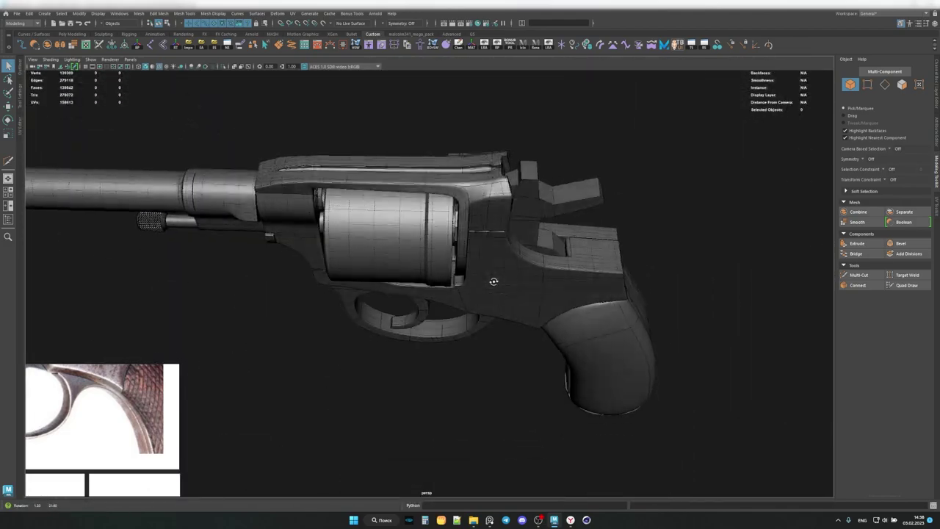
{"action": "key", "text": "ctrl+1"}
Cut a new edge across the top of the isolated trigger and preview it smoothed.
{"action": "mouse_move", "coordinate": [533, 284]}
{"action": "left_mouse_down", "text": "alt"}
{"action": "mouse_move", "coordinate": [566, 266]}
{"action": "mouse_move", "coordinate": [470, 293]}
{"action": "left_mouse_up", "text": "alt"}
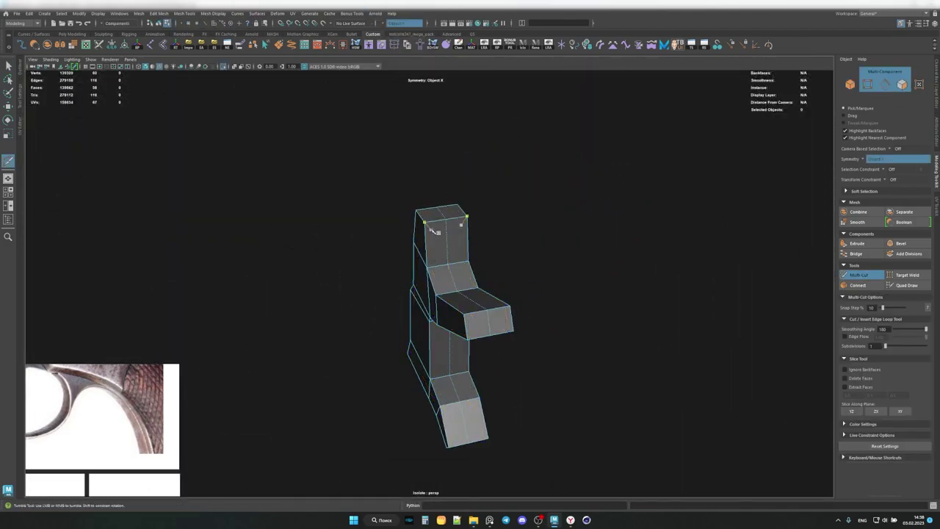
{"action": "mouse_move", "coordinate": [433, 231]}
{"action": "left_mouse_down", "text": "alt"}
{"action": "mouse_move", "coordinate": [419, 321]}
{"action": "mouse_move", "coordinate": [507, 349]}
{"action": "left_mouse_up", "text": "alt"}
{"action": "key", "text": "3"}
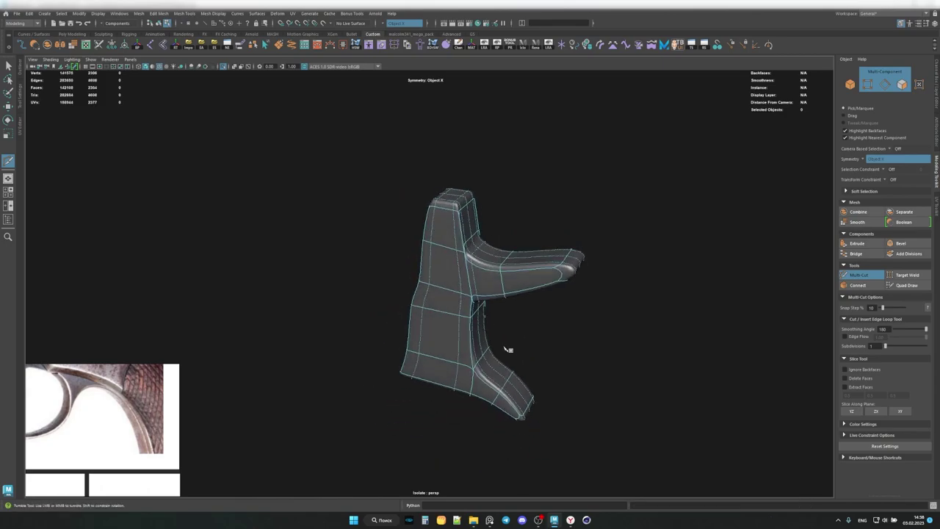
{"action": "left_click_drag", "start_coordinate": [526, 288], "coordinate": [470, 242], "text": "alt"}
{"action": "key", "text": "ctrl+1"}
Select the wedge-shaped part near the hammer and return to whole-object selection.
{"action": "key", "text": "q"}
{"action": "left_click", "coordinate": [563, 203]}
{"action": "key", "text": "ctrl+1"}
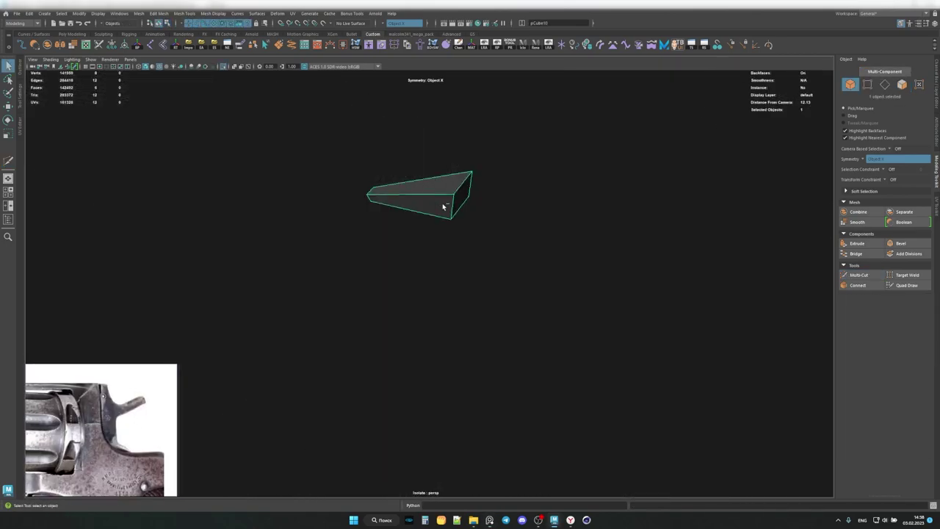
{"action": "key", "text": "ctrl+1"}
{"action": "mouse_move", "coordinate": [542, 273]}
{"action": "left_mouse_down", "text": "alt"}
{"action": "mouse_move", "coordinate": [514, 264]}
{"action": "mouse_move", "coordinate": [594, 226]}
{"action": "left_mouse_up", "text": "alt"}
{"action": "key", "text": "F8"}
Select the small swivel part under the grip butt and switch to Scale.
{"action": "left_click_drag", "start_coordinate": [617, 265], "coordinate": [616, 250], "text": "alt"}
{"action": "right_click_drag", "start_coordinate": [616, 250], "coordinate": [508, 266], "text": "alt"}
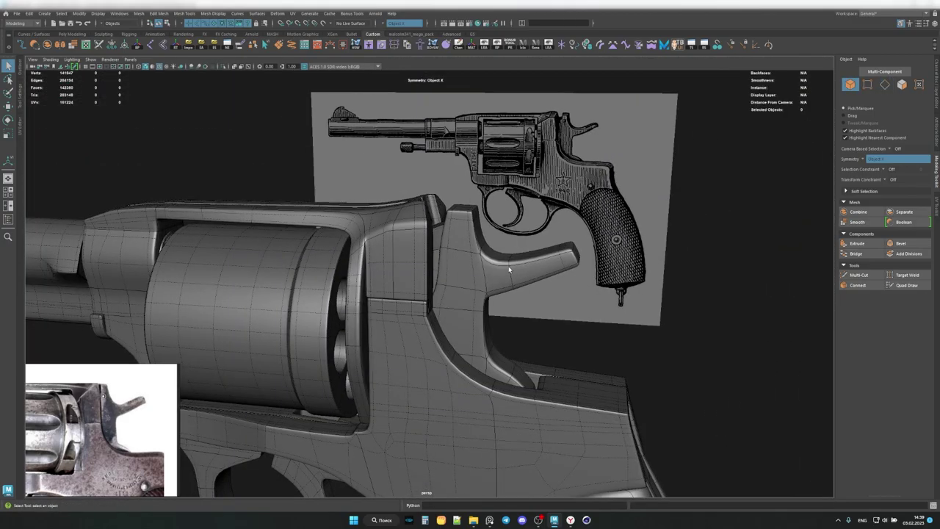
{"action": "left_click_drag", "start_coordinate": [509, 266], "coordinate": [399, 246], "text": "alt"}
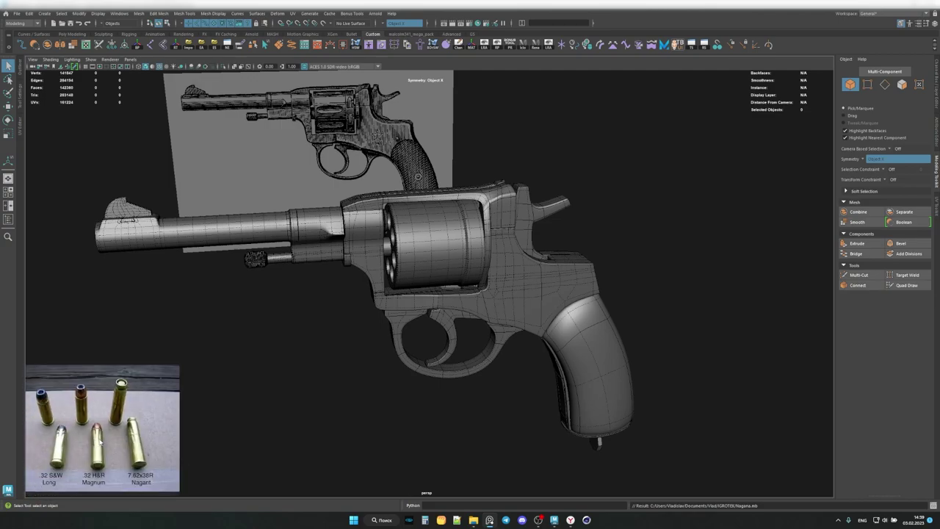
{"action": "left_click_drag", "start_coordinate": [327, 293], "coordinate": [71, 443], "text": "alt"}
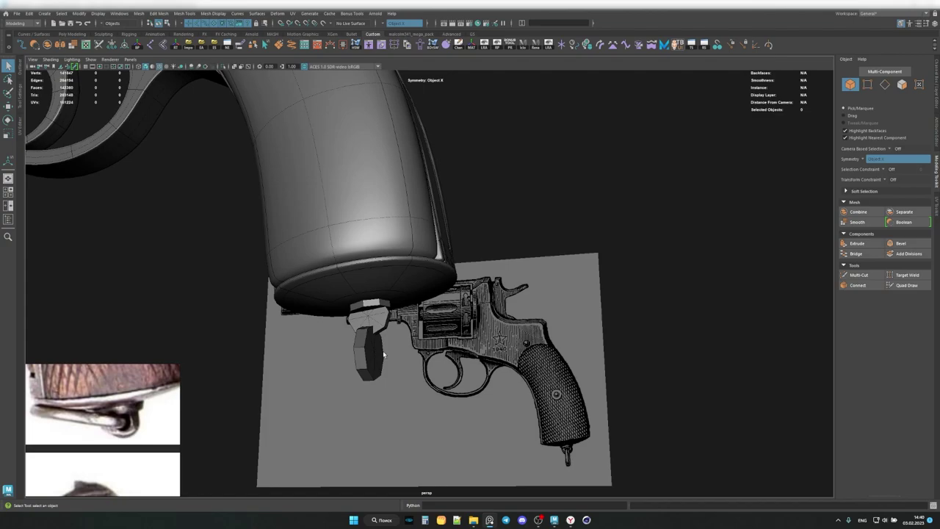
{"action": "scroll", "coordinate": [345, 341], "scroll_direction": "up", "scroll_amount": 2}
{"action": "left_click", "coordinate": [345, 341]}
{"action": "left_click_drag", "start_coordinate": [345, 342], "coordinate": [363, 317], "text": "alt"}
{"action": "key", "text": "r"}
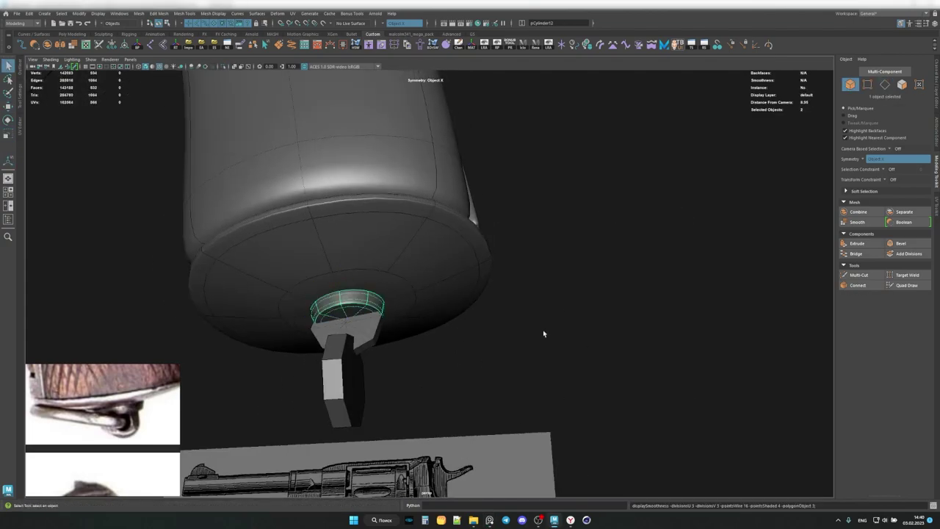
Select and isolate the swivel block under the butt cap, then enter face mode.
{"action": "left_click_drag", "start_coordinate": [543, 333], "coordinate": [360, 326], "text": "alt"}
{"action": "left_click", "coordinate": [360, 326]}
{"action": "key", "text": "ctrl+1"}
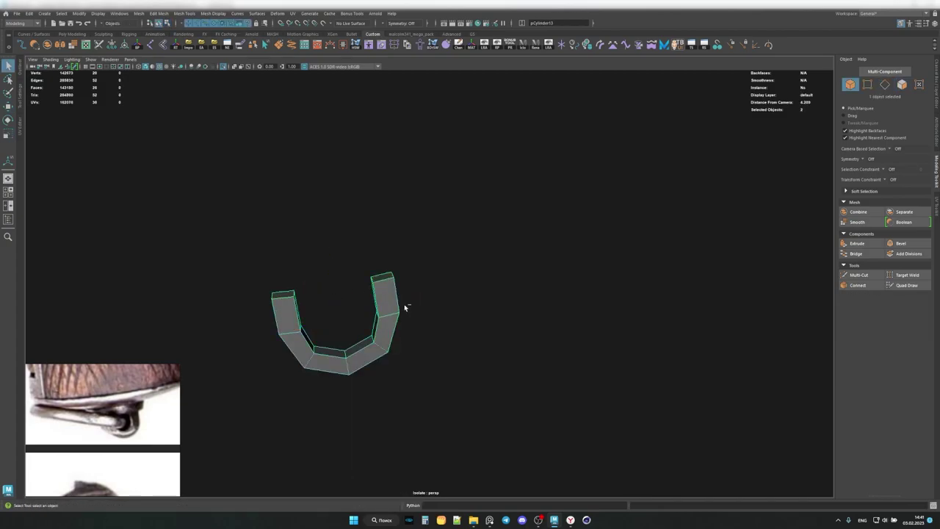
{"action": "key", "text": "ctrl+1"}
{"action": "key", "text": "F11"}
Select faces along the swivel's arm, isolate and frame them, and apply an edge selection constraint.
{"action": "left_click", "coordinate": [306, 321]}
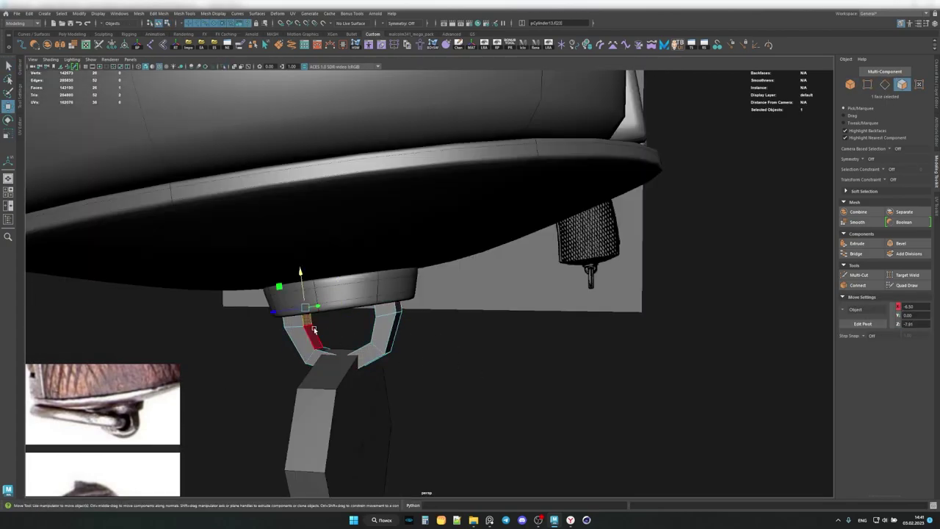
{"action": "left_click_drag", "start_coordinate": [315, 329], "coordinate": [479, 354], "text": "alt"}
{"action": "left_click", "coordinate": [337, 327]}
{"action": "key", "text": "ctrl+1"}
{"action": "key", "text": "f"}
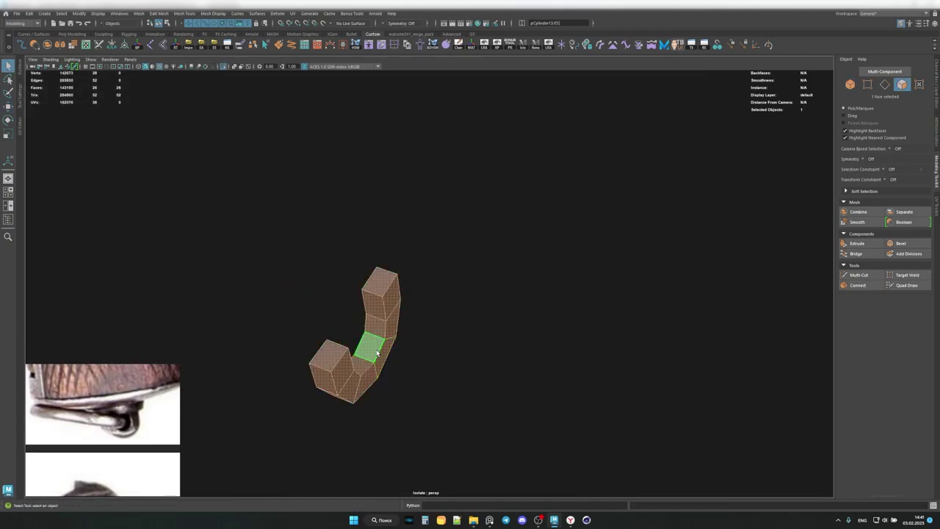
{"action": "left_click", "coordinate": [101, 149]}
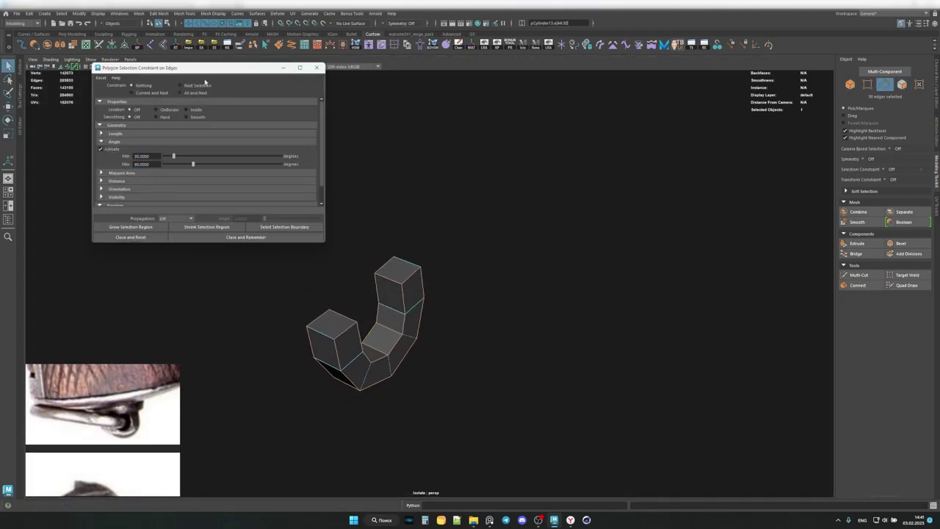
{"action": "left_click", "coordinate": [246, 236]}
Scale the octagonal lanyard ring's faces beneath the butt cap and review it against the grip.
{"action": "left_click_drag", "start_coordinate": [367, 338], "coordinate": [338, 354], "text": "alt"}
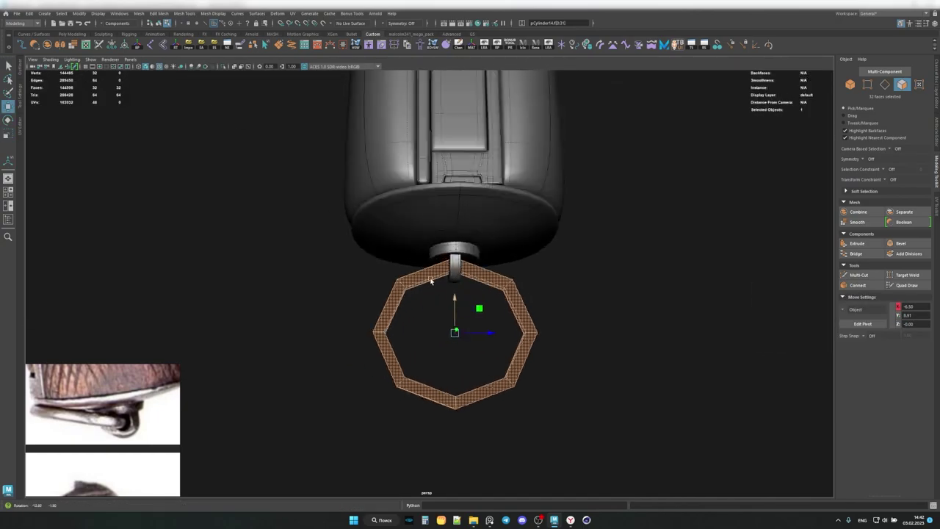
{"action": "left_click_drag", "start_coordinate": [451, 294], "coordinate": [472, 285], "text": "alt"}
{"action": "key", "text": "r"}
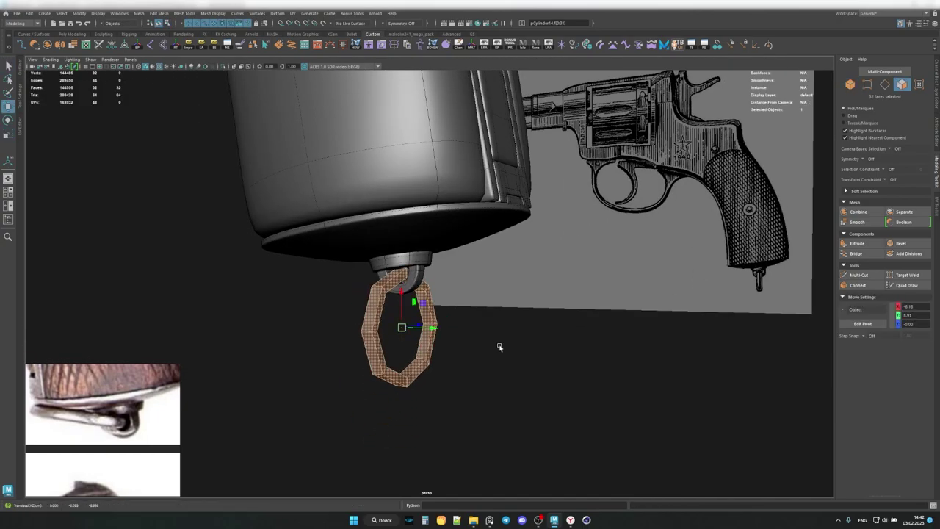
{"action": "key", "text": "q"}
{"action": "left_click_drag", "start_coordinate": [499, 346], "coordinate": [387, 310], "text": "alt"}
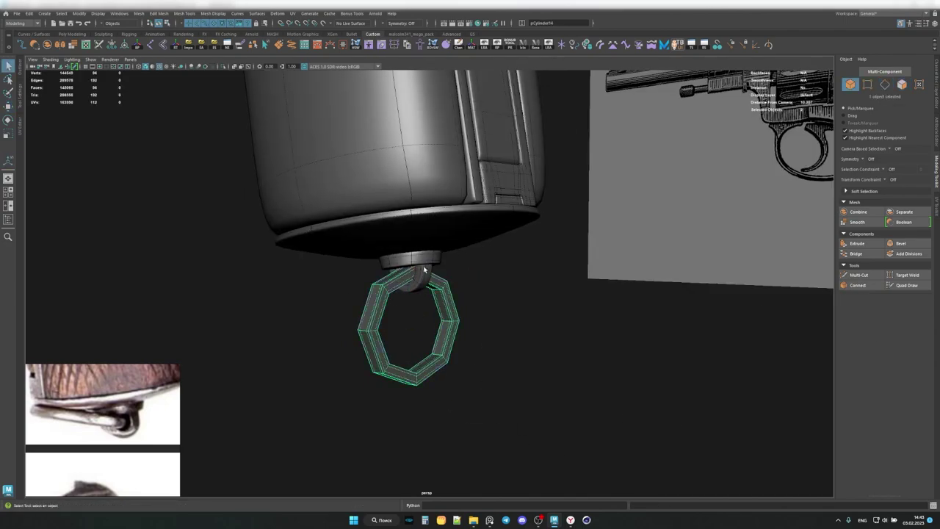
{"action": "mouse_move", "coordinate": [424, 271]}
{"action": "left_mouse_down", "text": "alt"}
{"action": "mouse_move", "coordinate": [516, 256]}
{"action": "mouse_move", "coordinate": [539, 352]}
{"action": "left_mouse_up", "text": "alt"}
{"action": "left_click", "coordinate": [526, 220]}
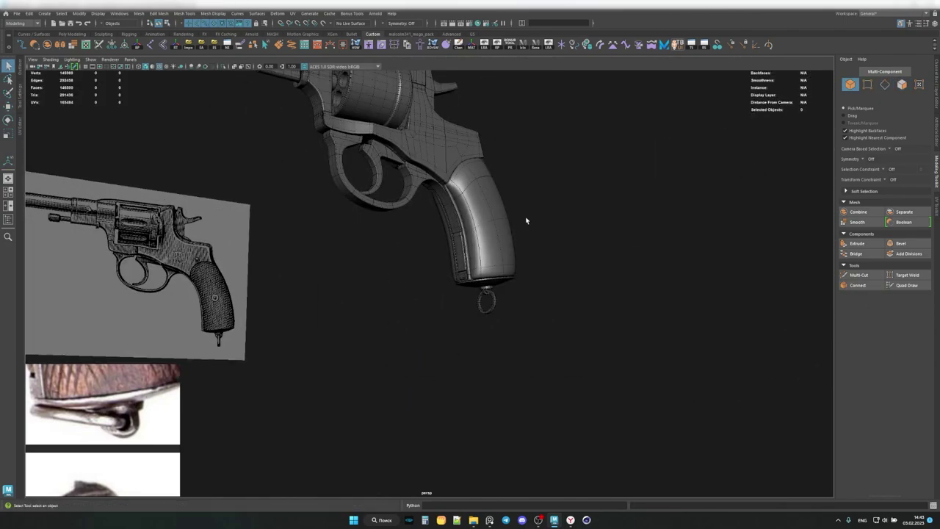
{"action": "mouse_move", "coordinate": [526, 220]}
{"action": "left_mouse_down", "text": "alt"}
{"action": "mouse_move", "coordinate": [347, 205]}
{"action": "mouse_move", "coordinate": [346, 224]}
{"action": "mouse_move", "coordinate": [263, 267]}
{"action": "mouse_move", "coordinate": [346, 261]}
{"action": "mouse_move", "coordinate": [430, 226]}
{"action": "mouse_move", "coordinate": [500, 243]}
{"action": "left_mouse_up", "text": "alt"}
{"action": "key", "text": "f"}
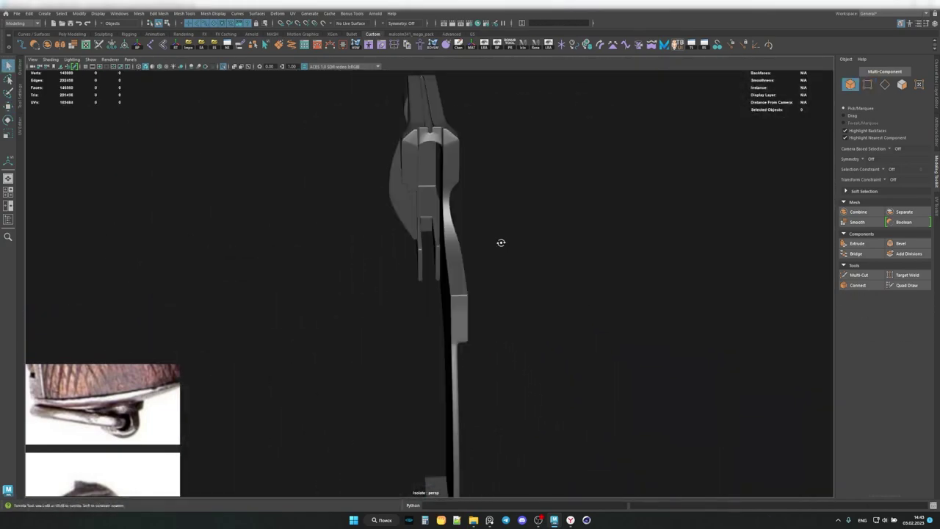